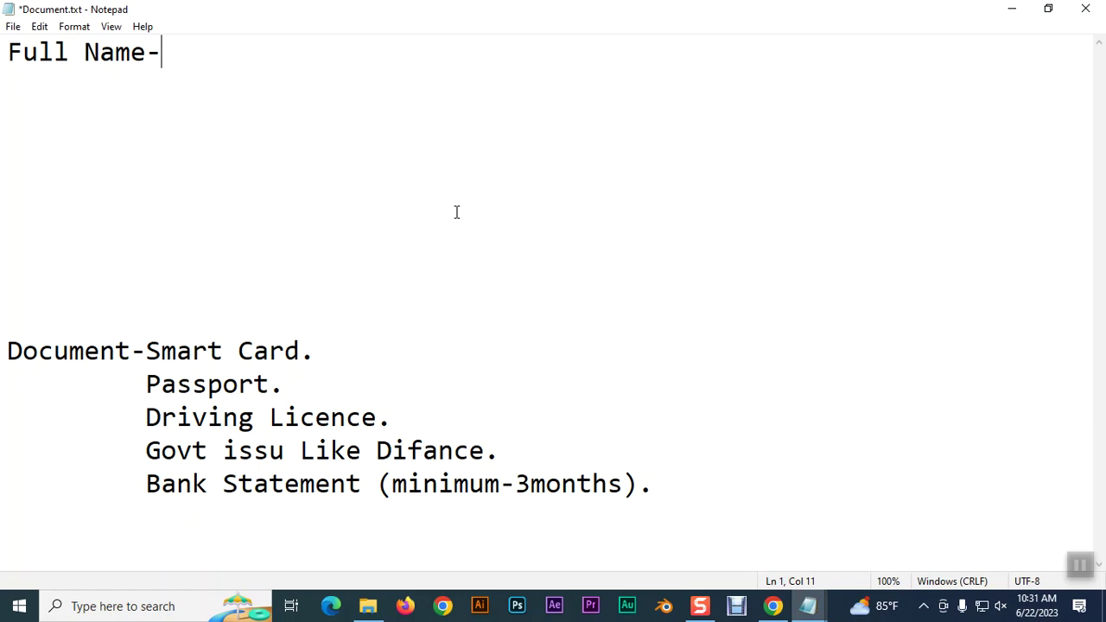
Fill in the Full Name, Phone Number and 'Email- Active Email' lines with placeholder values.
{"action": "type", "text": "xyz"}
{"action": "key", "text": "Return"}
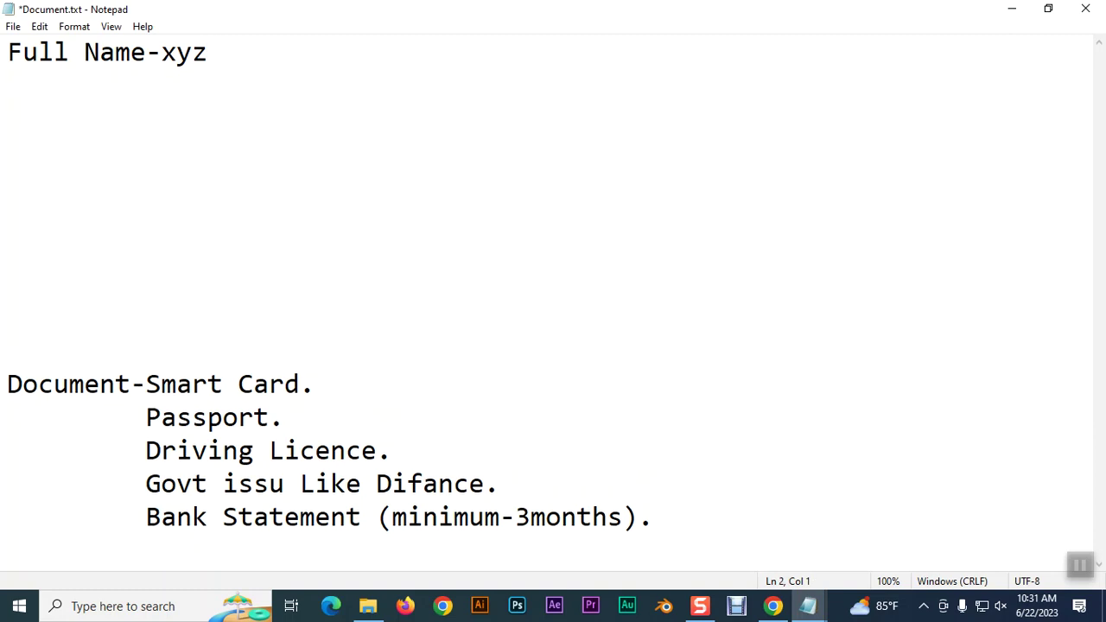
{"action": "type", "text": "Phone nUMBER"}
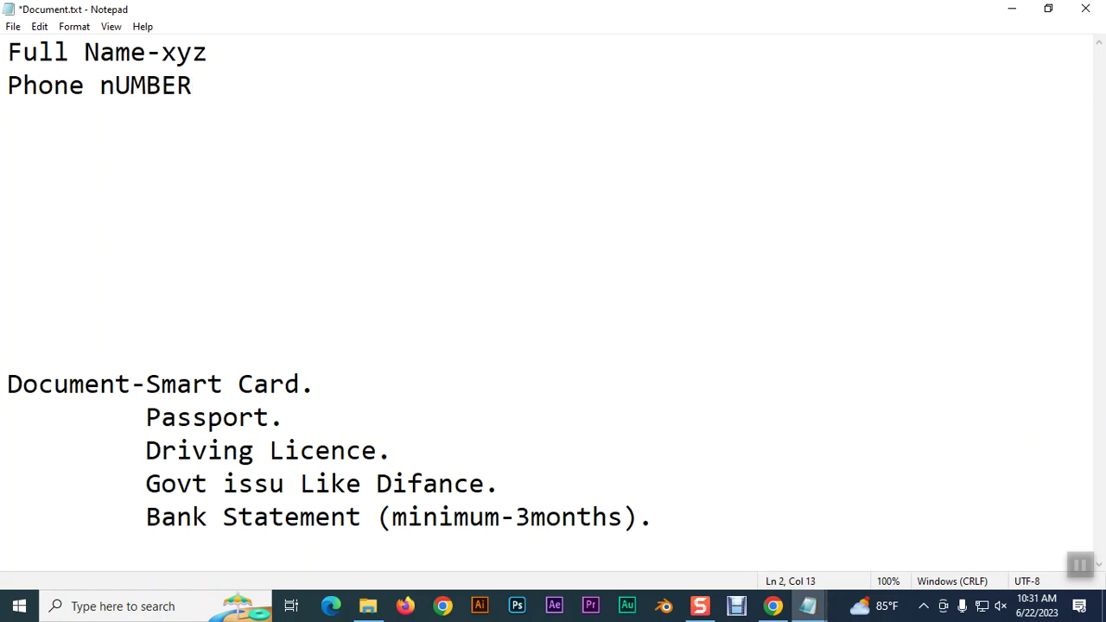
{"action": "key", "text": "BackSpace"}
{"action": "key", "text": "BackSpace"}
{"action": "key", "text": "BackSpace"}
{"action": "key", "text": "BackSpace"}
{"action": "key", "text": "BackSpace"}
{"action": "key", "text": "BackSpace"}
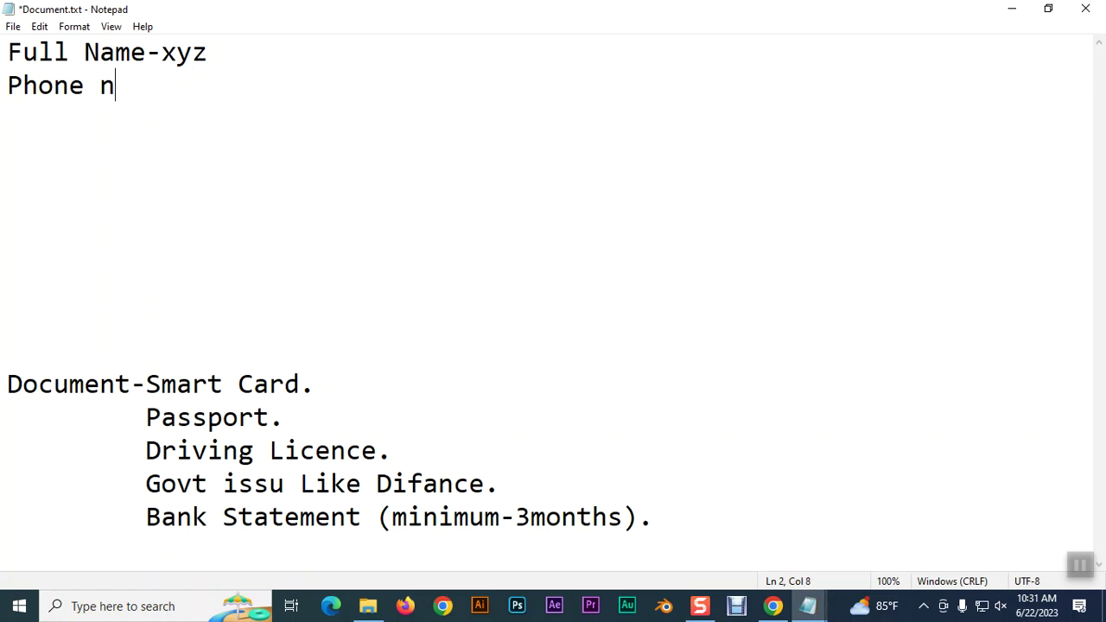
{"action": "type", "text": "Number-1111"}
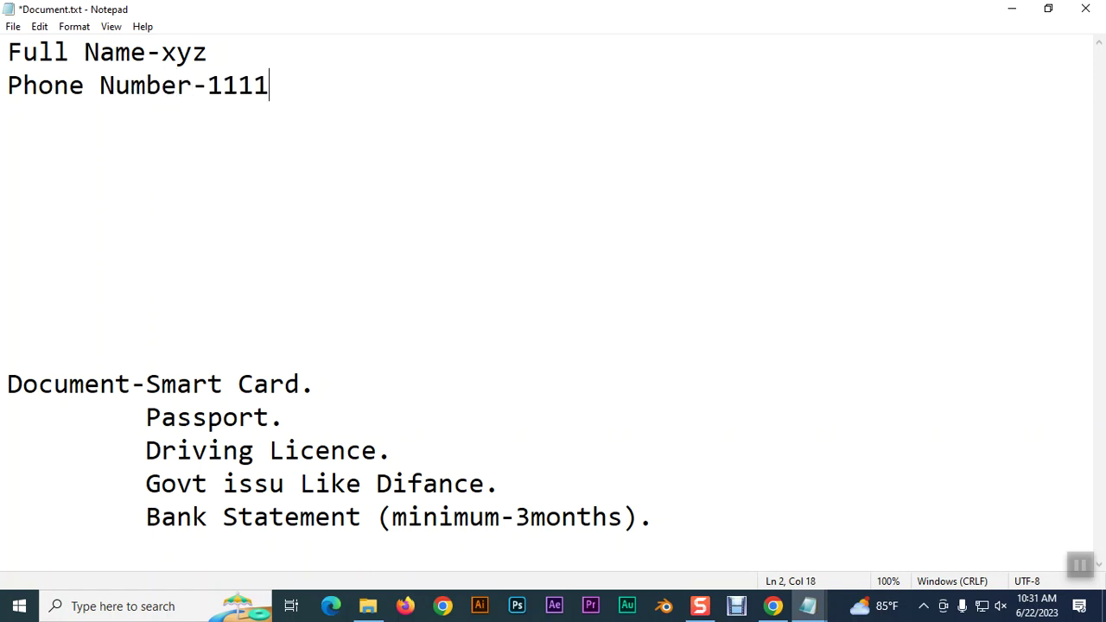
{"action": "key", "text": "Return"}
{"action": "type", "text": "Email"}
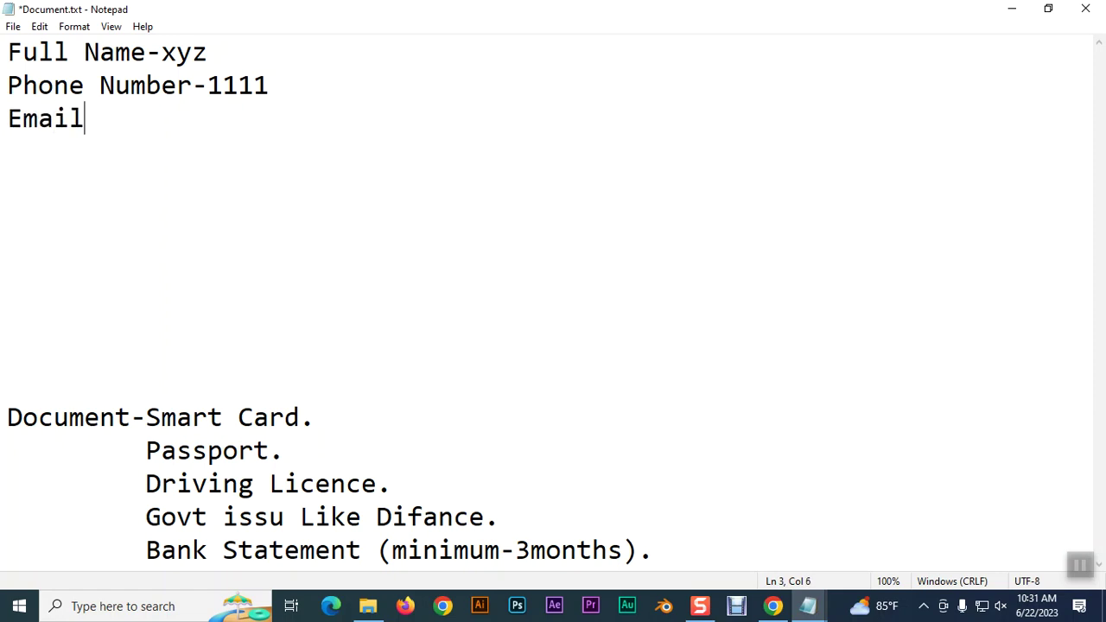
{"action": "type", "text": "- Active "}
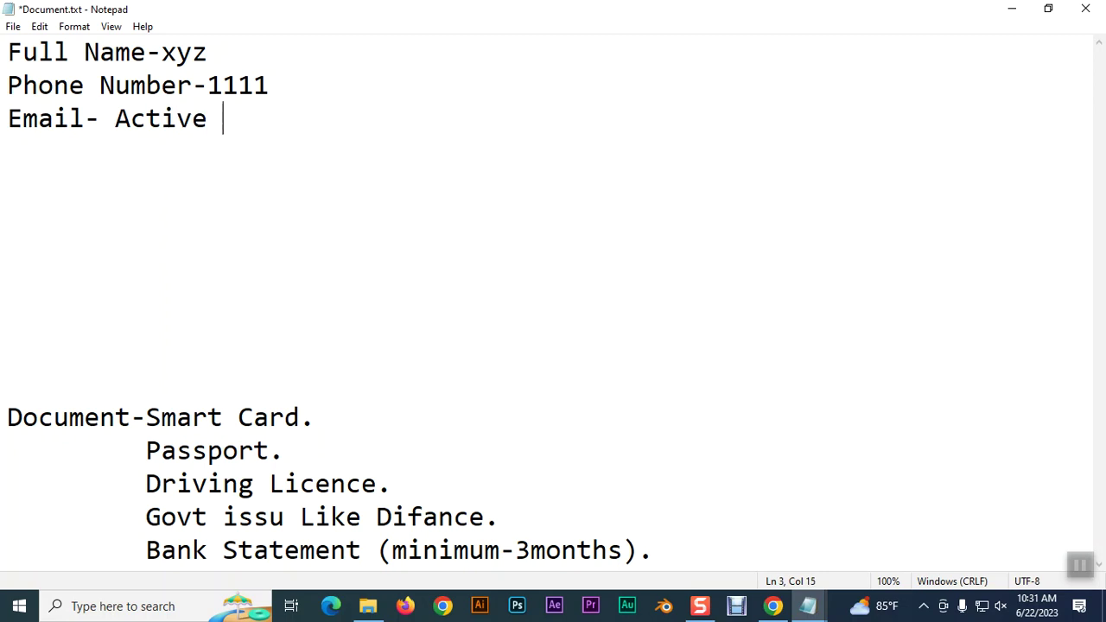
{"action": "type", "text": "Email"}
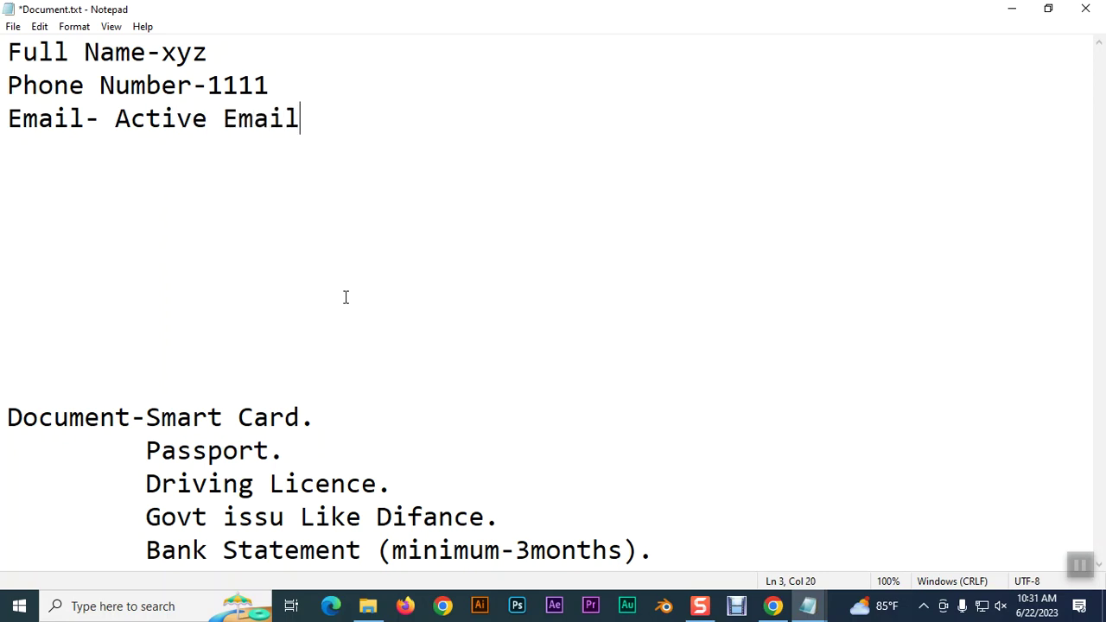
{"action": "left_click_drag", "start_coordinate": [10, 52], "coordinate": [300, 129]}
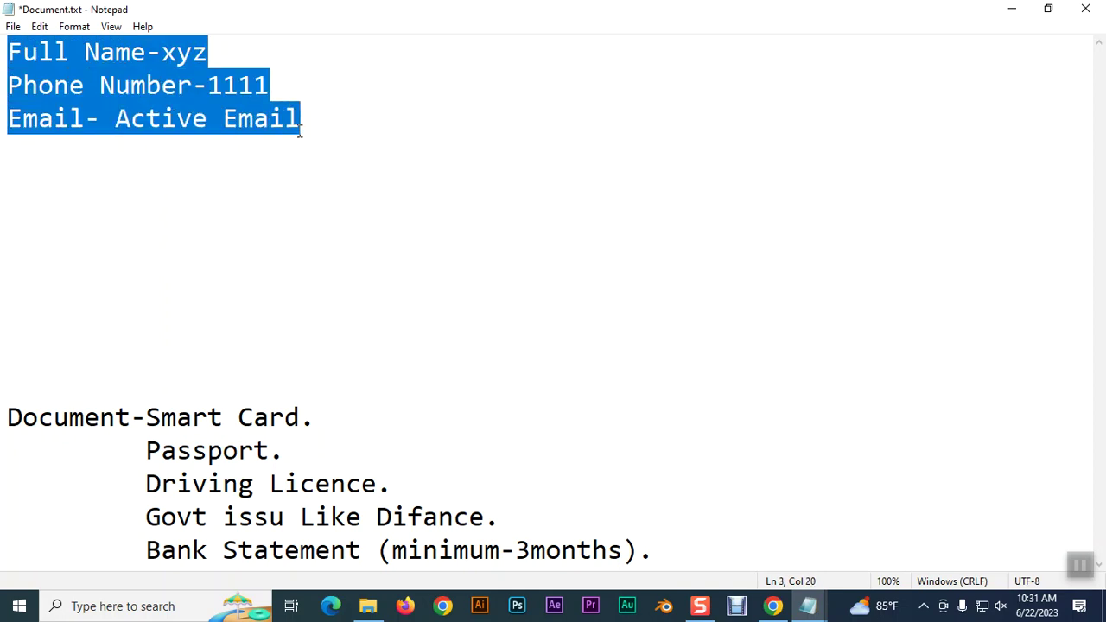
{"action": "left_click", "coordinate": [305, 148]}
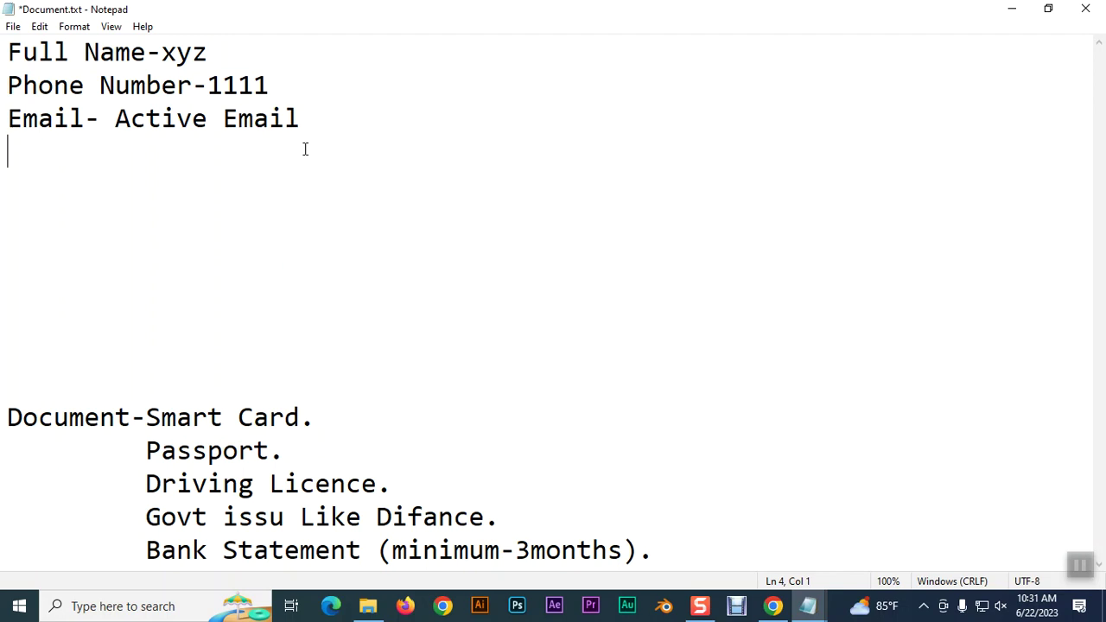
Start a 'Social Media Site' list with Facebook, Twitter, Linkdin and pinterest on separate lines.
{"action": "key", "text": "Return"}
{"action": "key", "text": "Return"}
{"action": "type", "text": "Soci"}
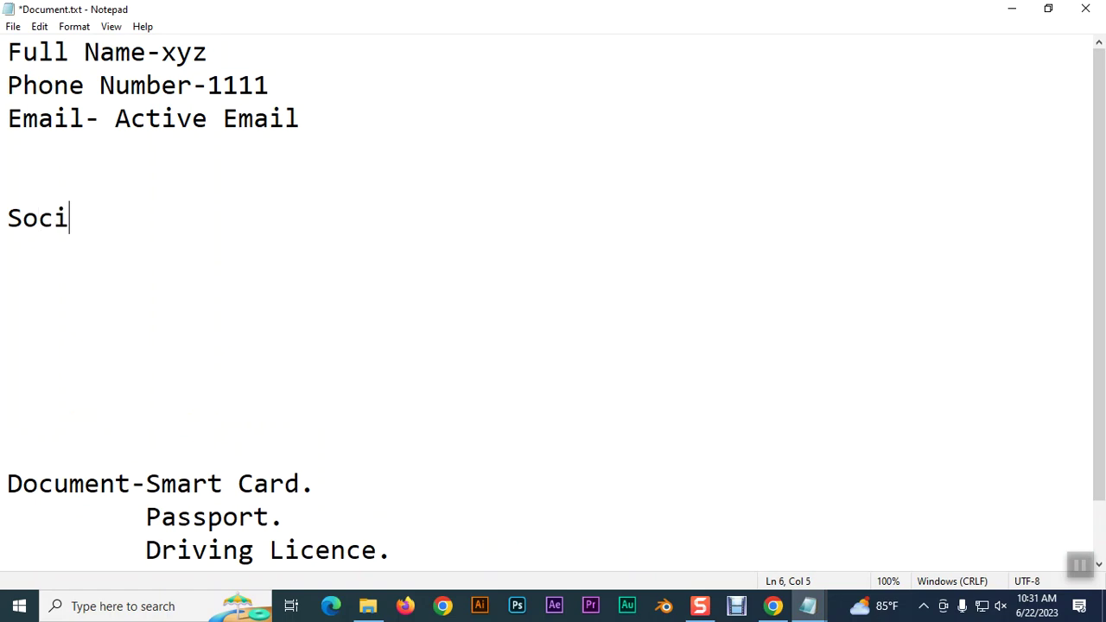
{"action": "type", "text": "al Med"}
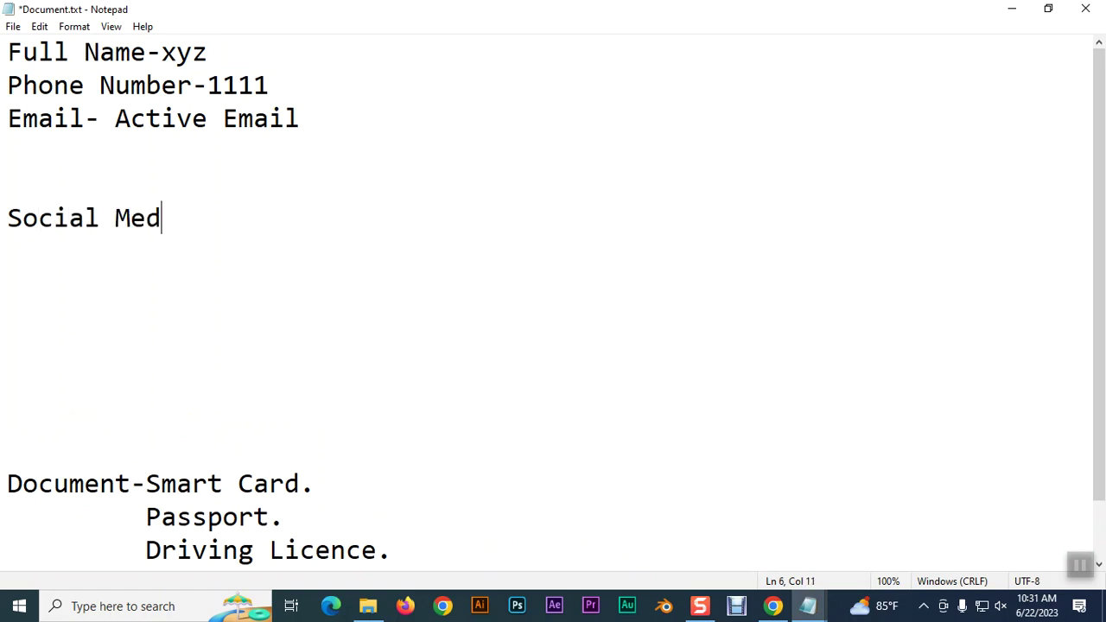
{"action": "type", "text": "ia Site"}
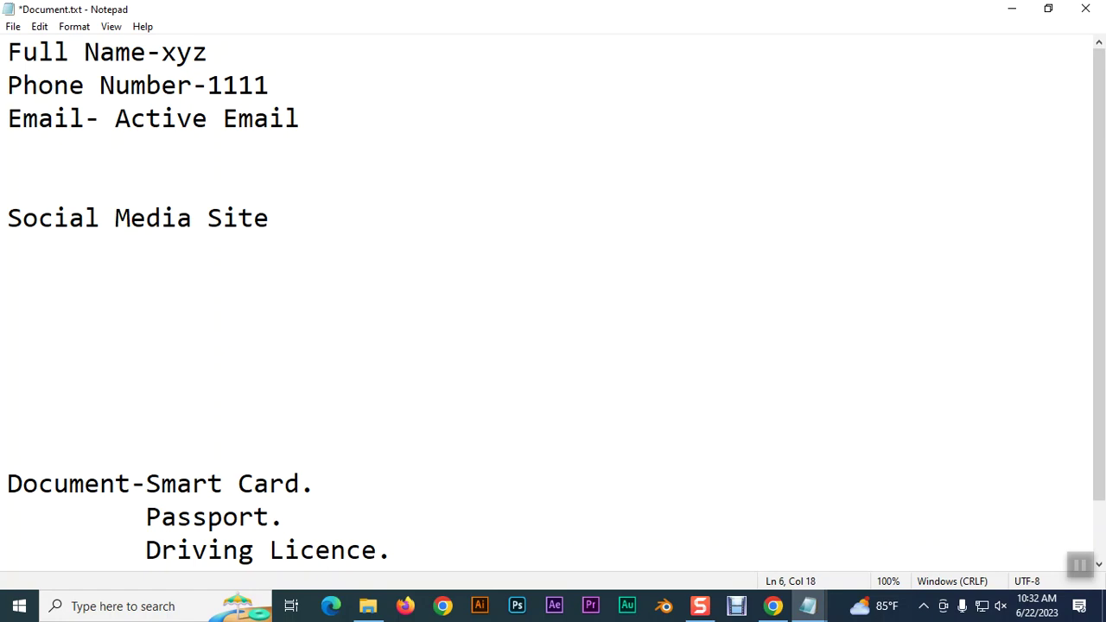
{"action": "key", "text": "Return"}
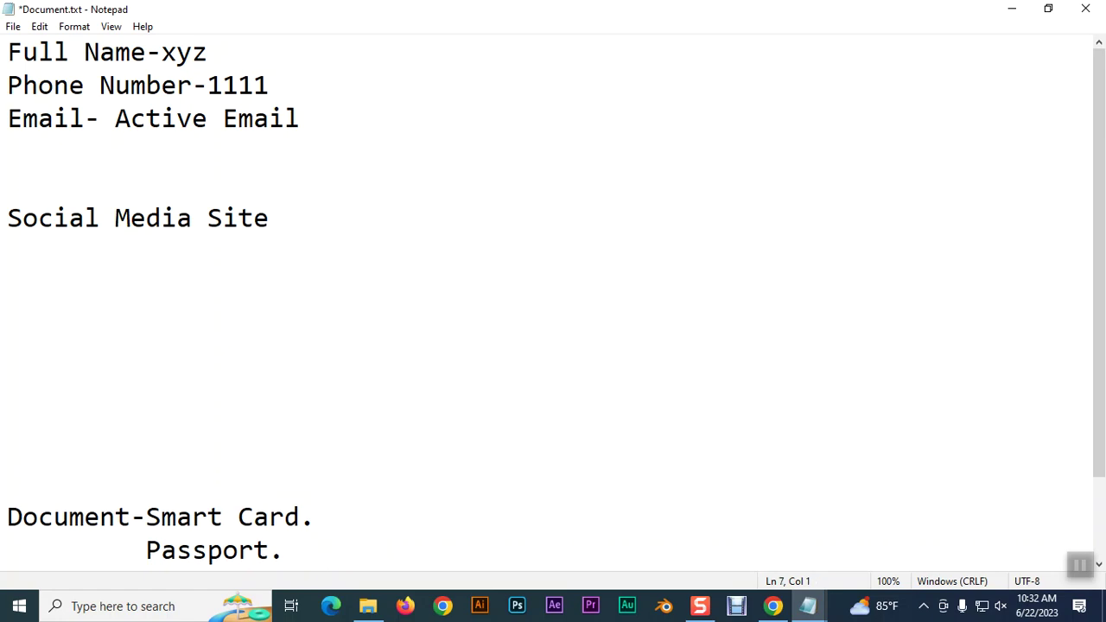
{"action": "type", "text": "Face"}
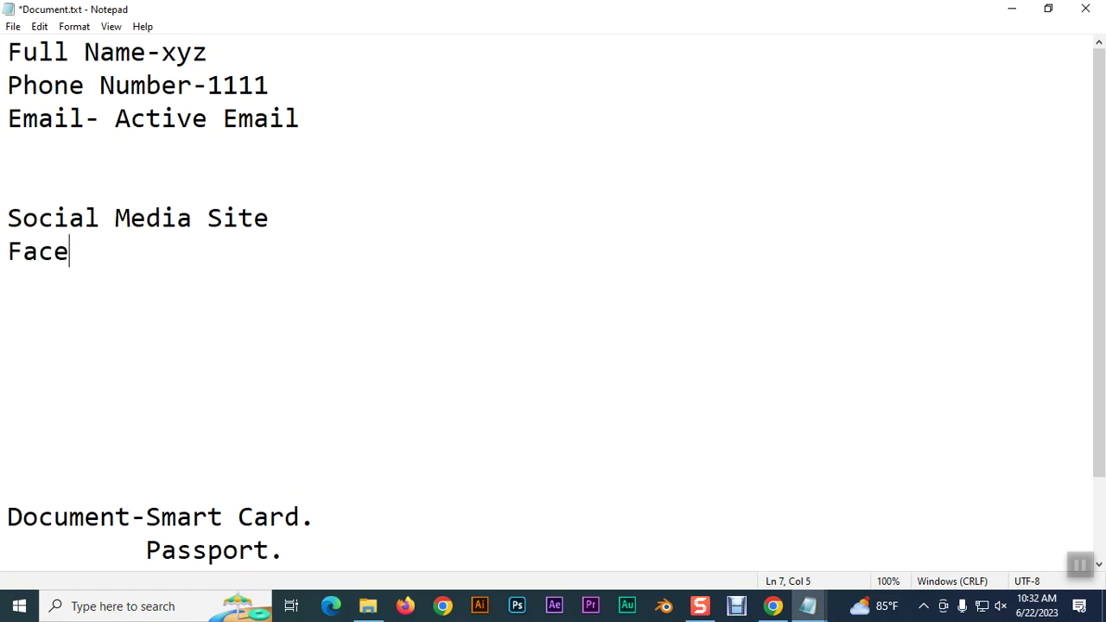
{"action": "type", "text": "book"}
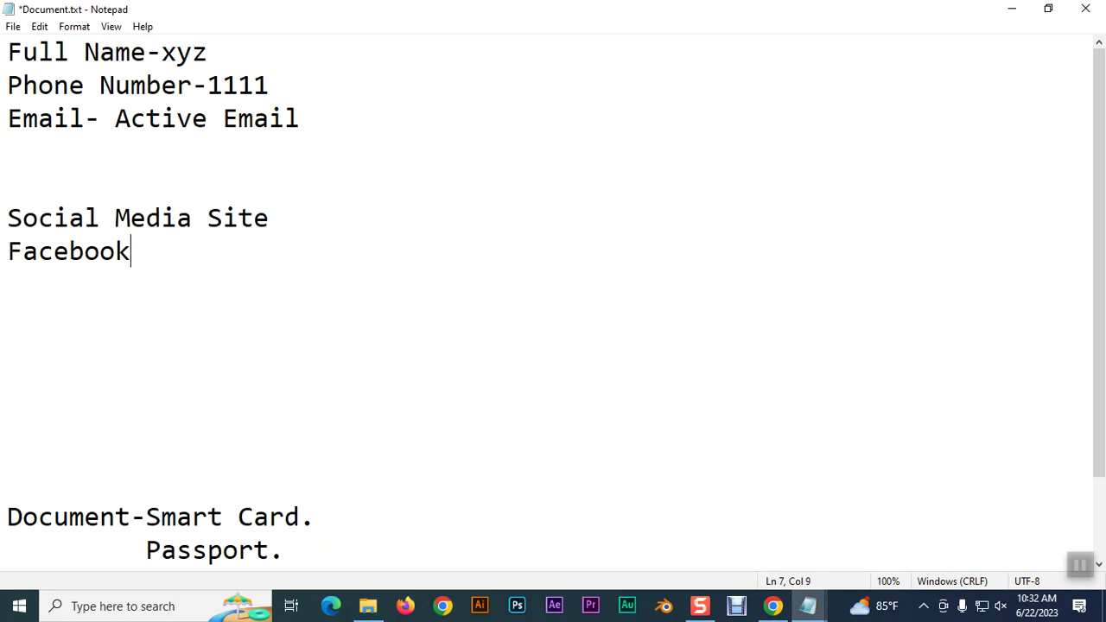
{"action": "key", "text": "Return"}
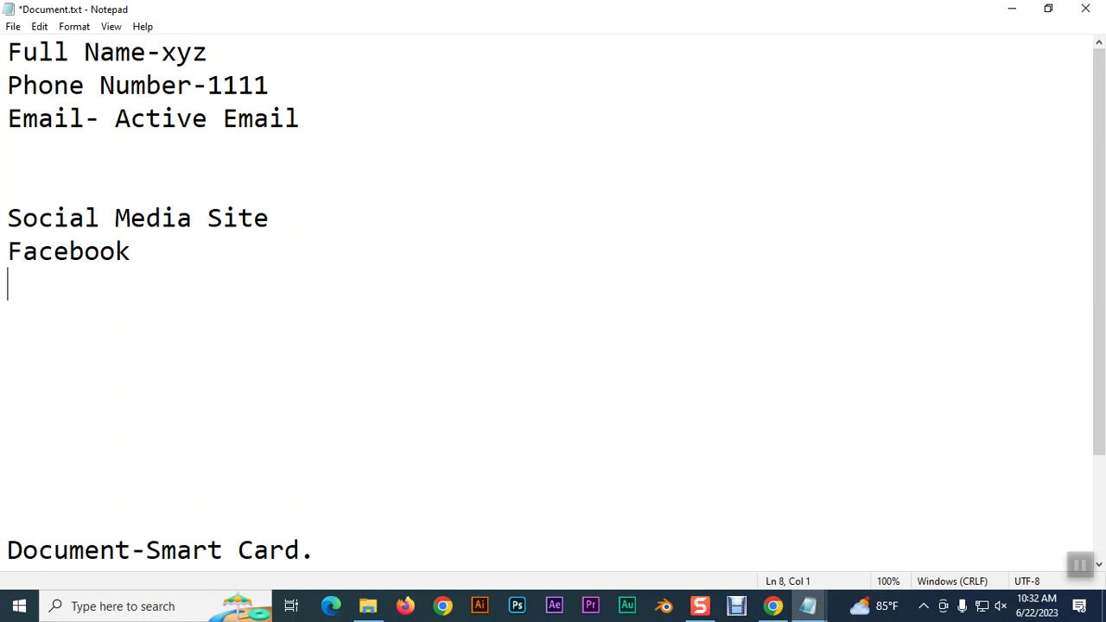
{"action": "type", "text": "Twitter"}
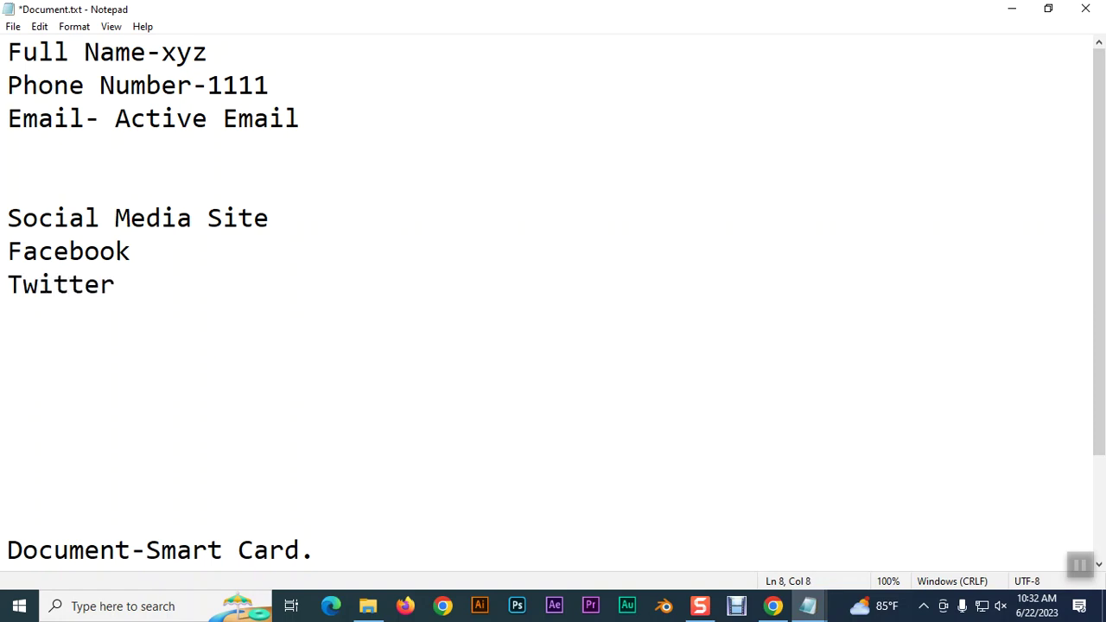
{"action": "key", "text": "Return"}
{"action": "type", "text": "Linkdin"}
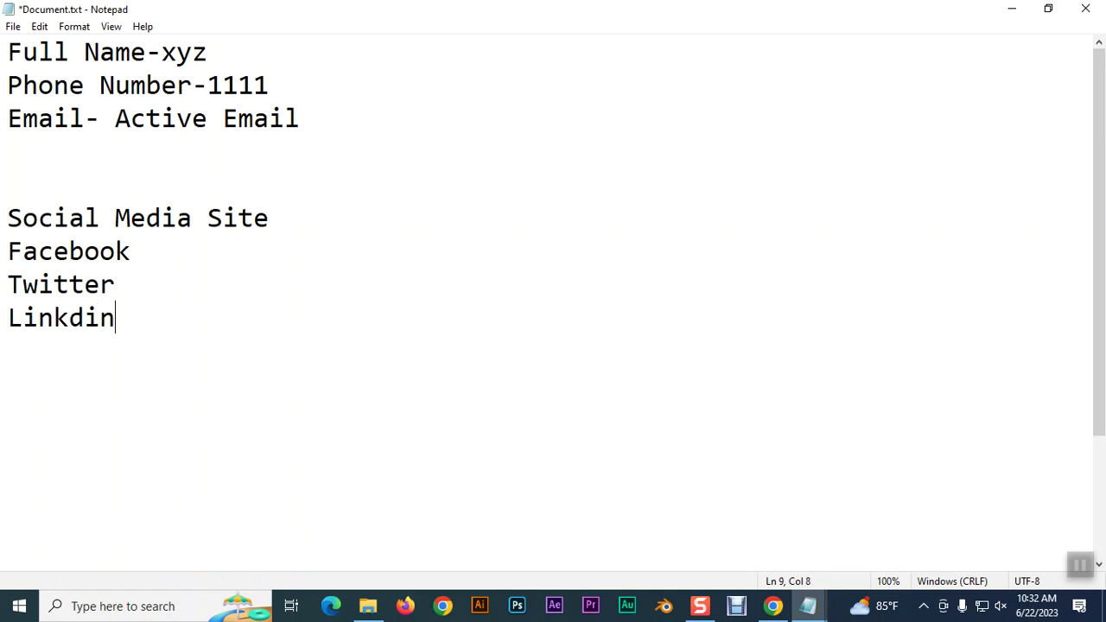
{"action": "key", "text": "Return"}
{"action": "type", "text": "pintere"}
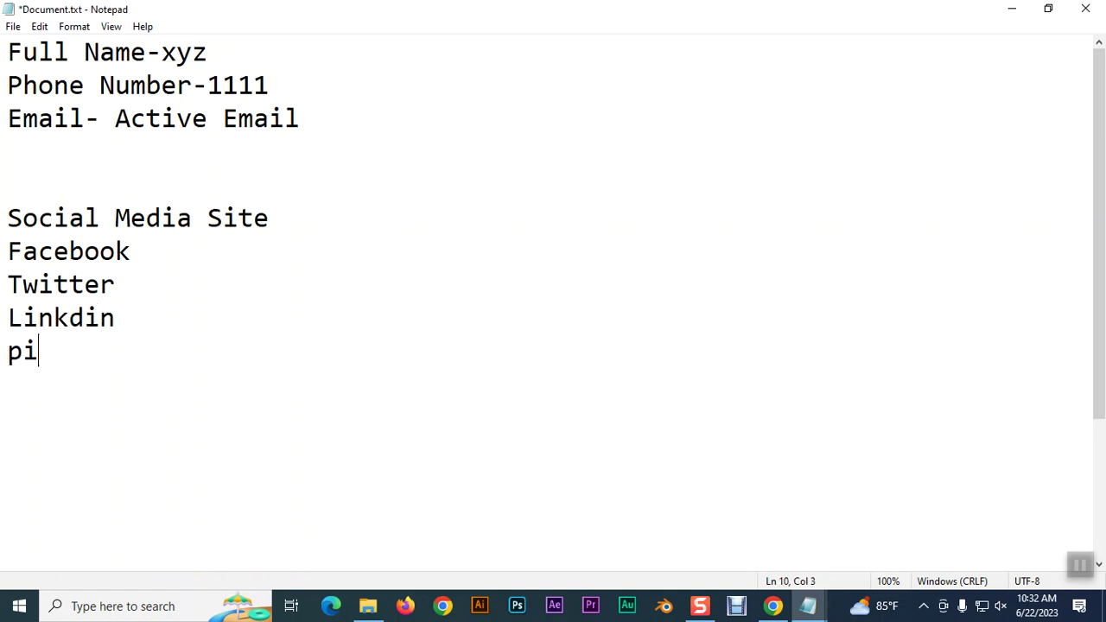
{"action": "type", "text": "st"}
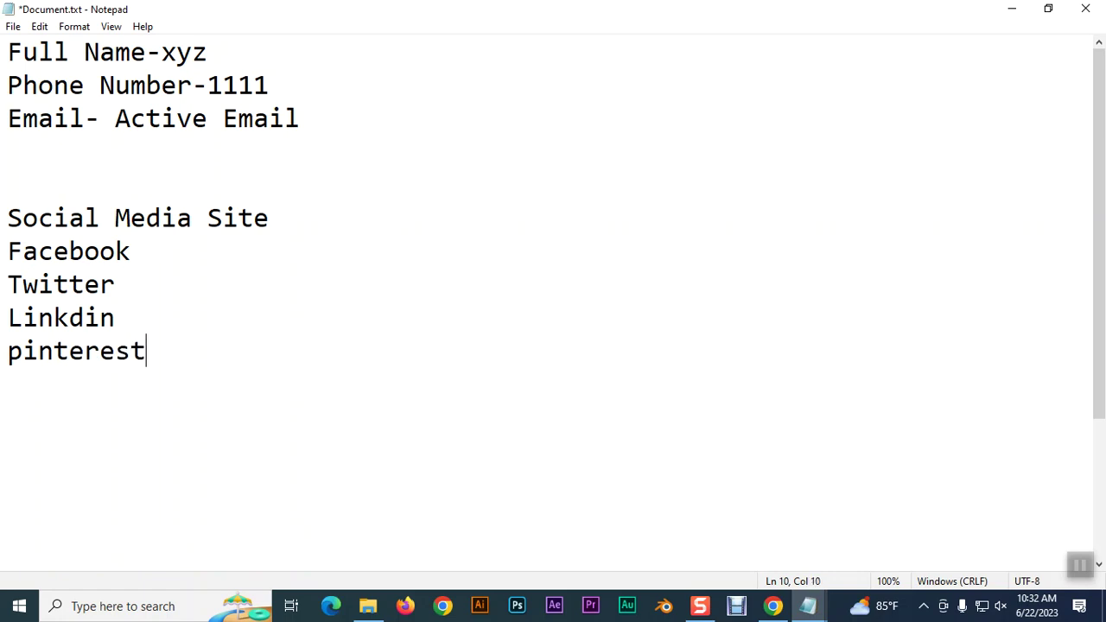
{"action": "key", "text": "Return"}
Add Instragram (capitalised), Behance and Dribble to the list, then bring Chrome to the front.
{"action": "type", "text": "inst"}
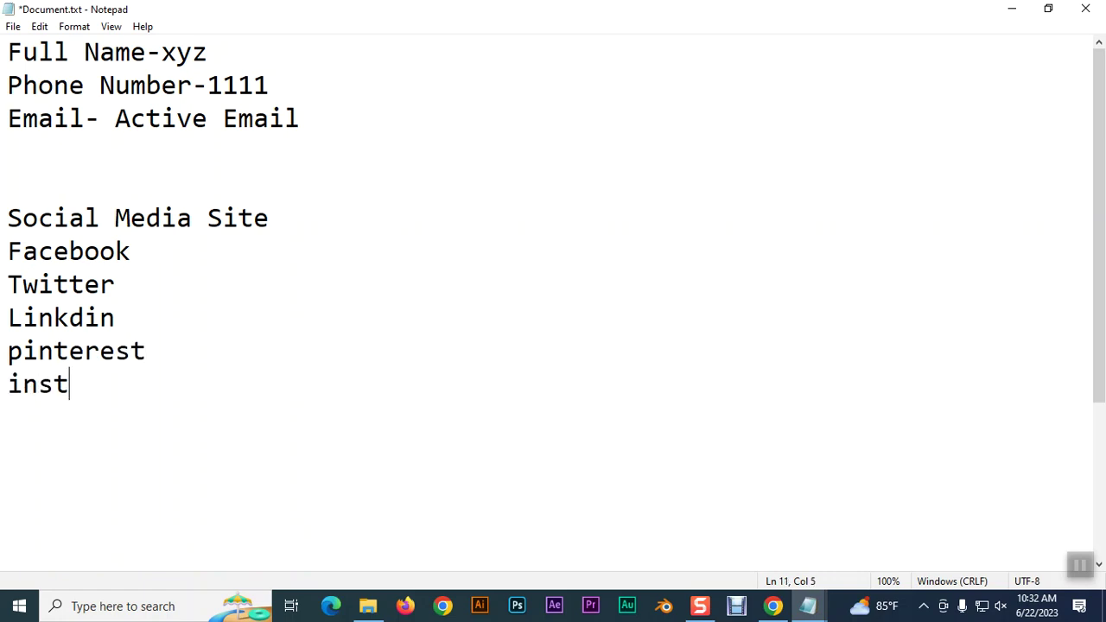
{"action": "type", "text": "ragram"}
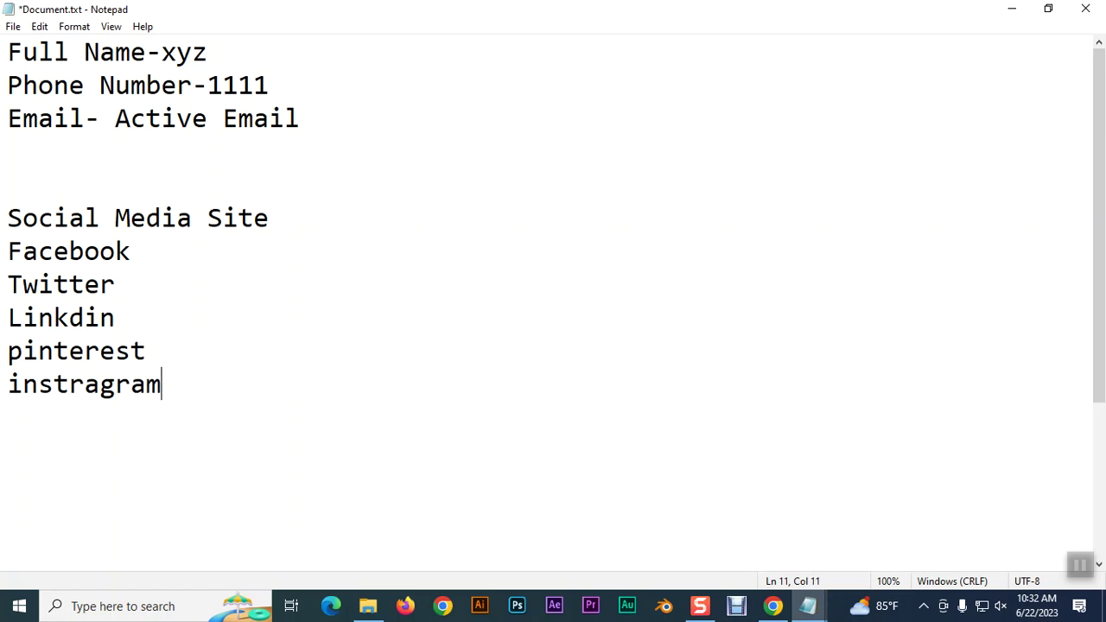
{"action": "key", "text": "Return"}
{"action": "key", "text": "Up"}
{"action": "key", "text": "Right"}
{"action": "key", "text": "BackSpace"}
{"action": "type", "text": "I"}
{"action": "key", "text": "Down"}
{"action": "type", "text": "Behance"}
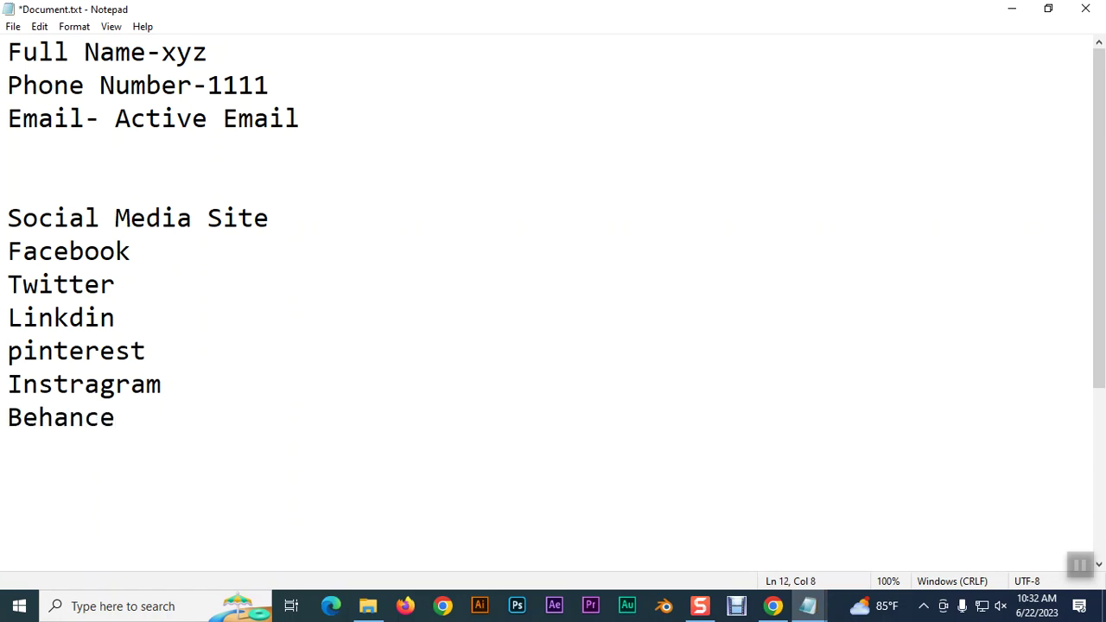
{"action": "key", "text": "Return"}
{"action": "type", "text": "Driba"}
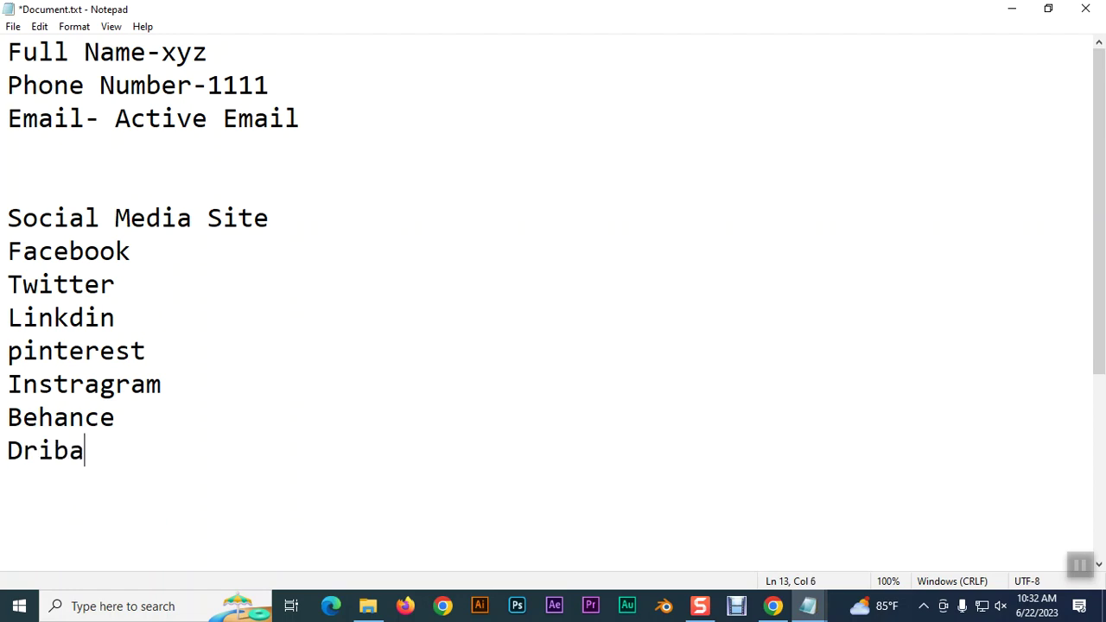
{"action": "key", "text": "BackSpace"}
{"action": "type", "text": "le"}
{"action": "key", "text": "Left"}
{"action": "key", "text": "Left"}
{"action": "type", "text": "b"}
{"action": "left_click", "coordinate": [115, 450]}
{"action": "key", "text": "Return"}
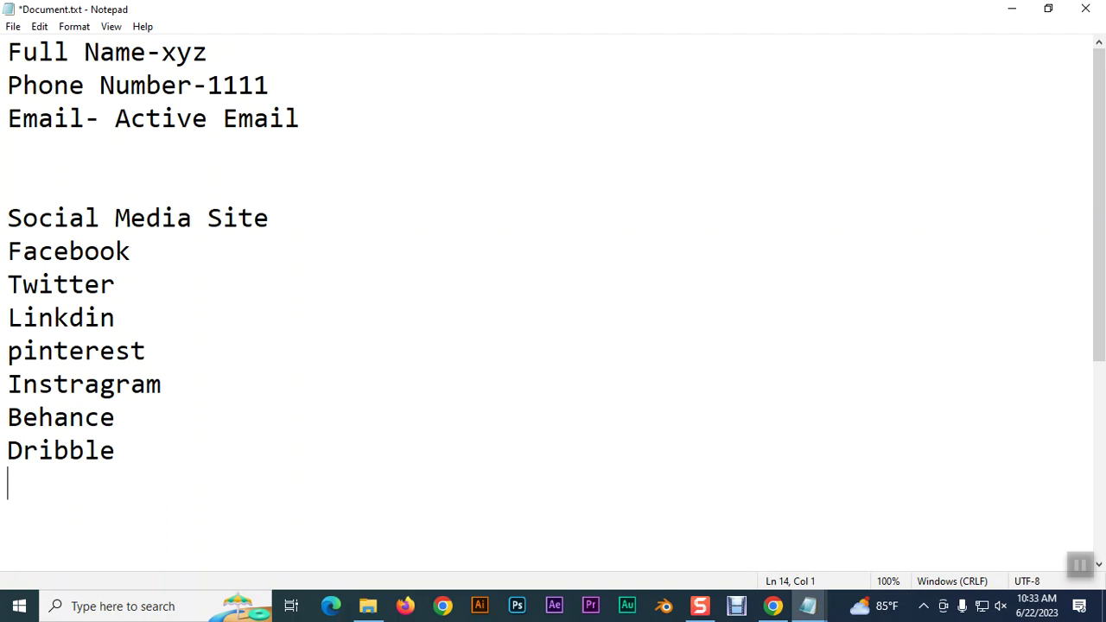
{"action": "left_click", "coordinate": [772, 606]}
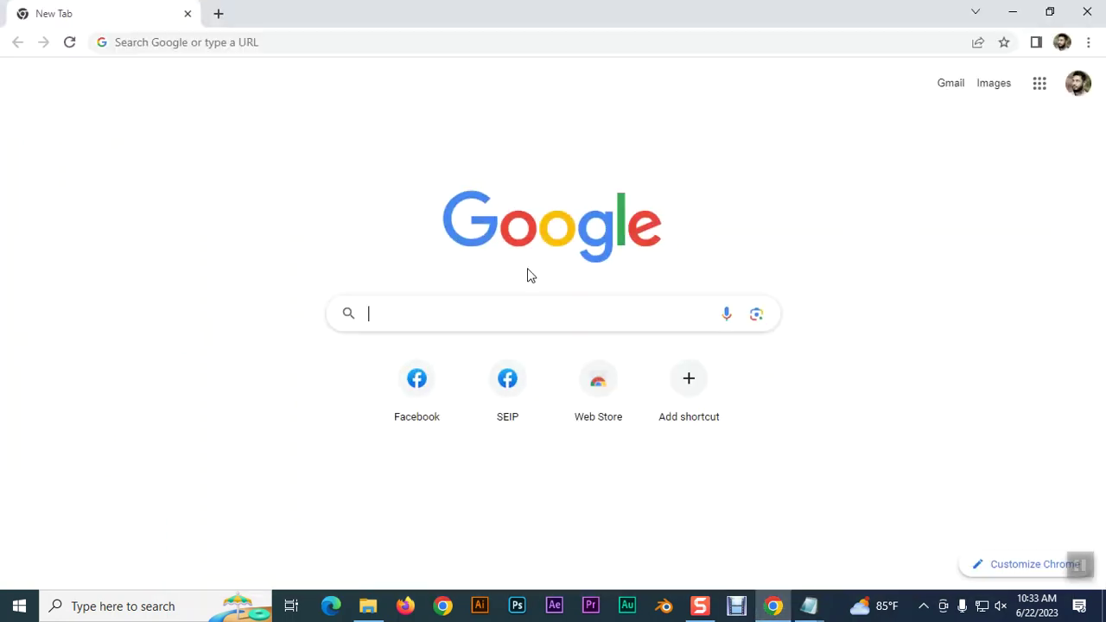
Search Google for 'Social' and pass the reCAPTCHA crosswalk image challenge.
{"action": "left_click", "coordinate": [430, 312]}
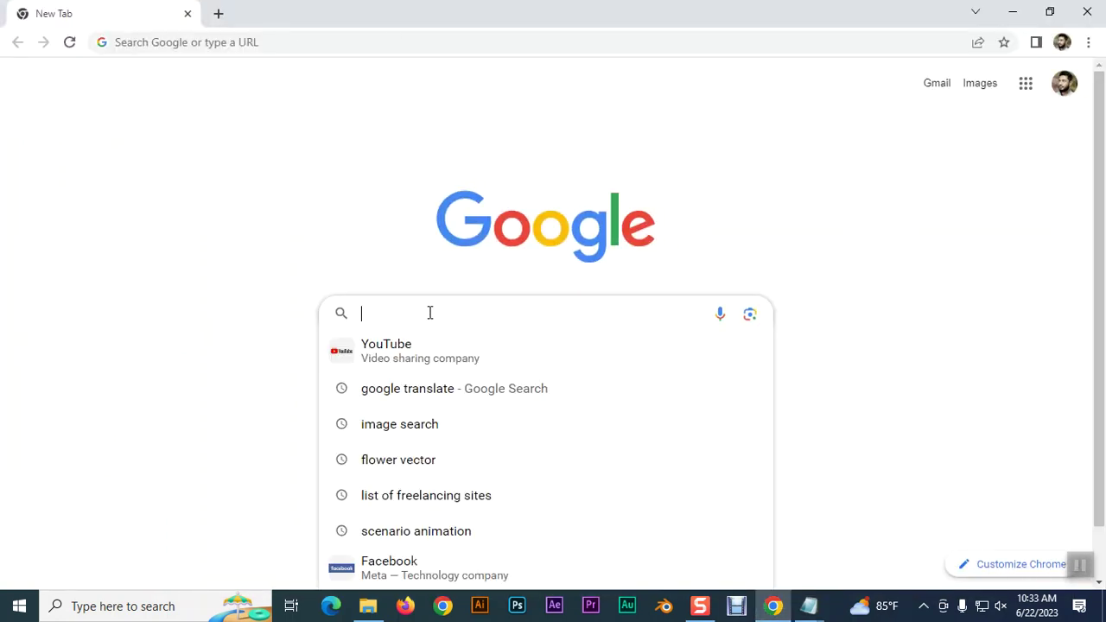
{"action": "type", "text": "Social"}
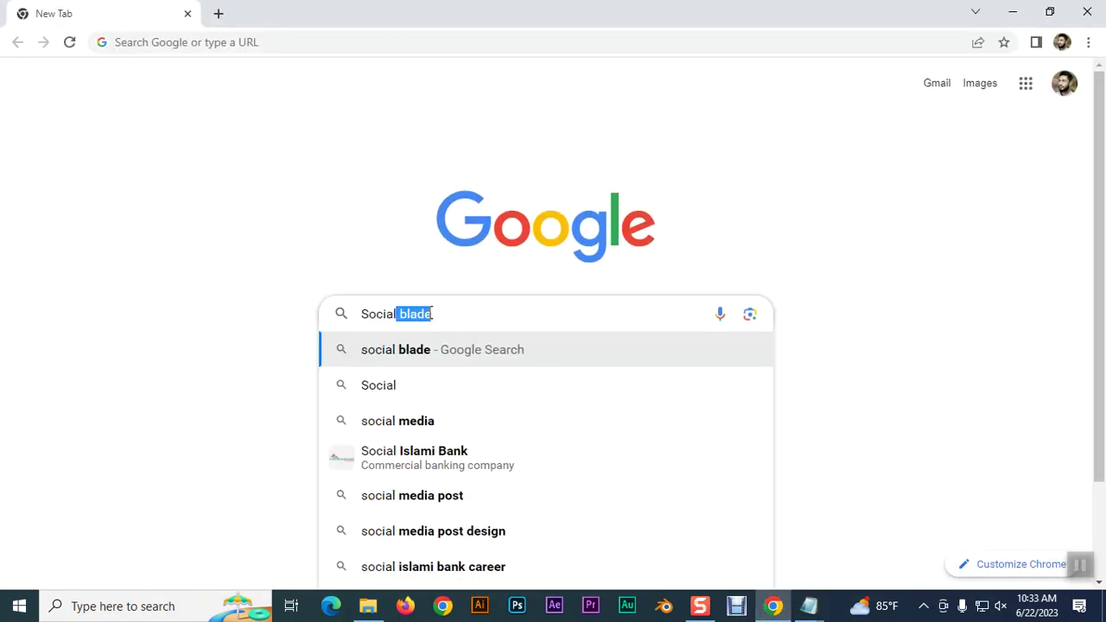
{"action": "left_click", "coordinate": [408, 423]}
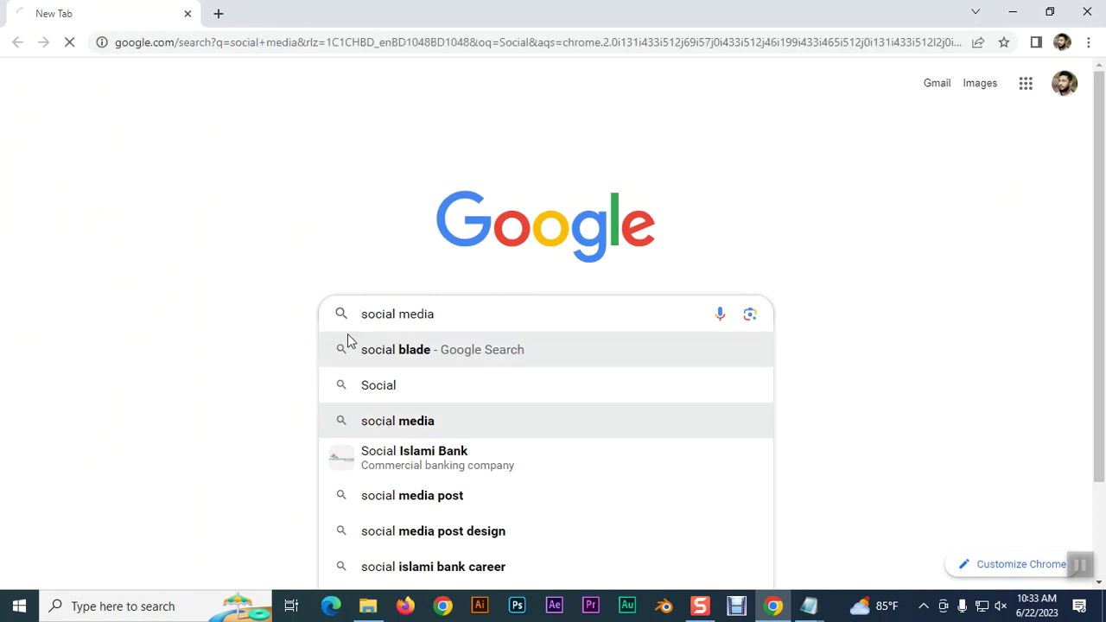
{"action": "left_click", "coordinate": [41, 143]}
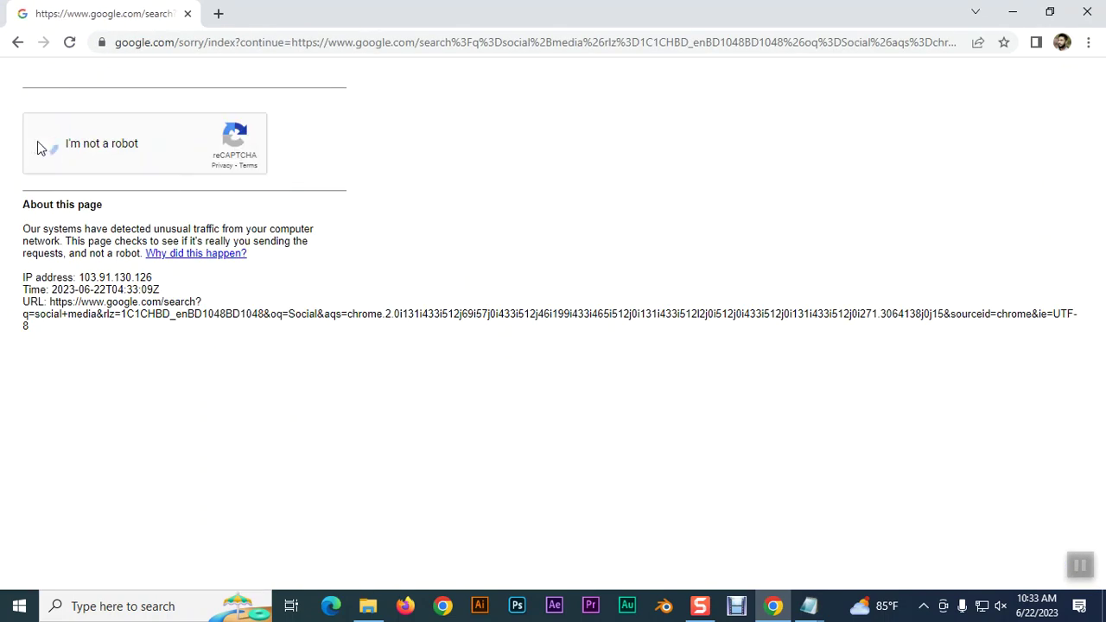
{"action": "left_click", "coordinate": [111, 216]}
{"action": "left_click", "coordinate": [103, 202]}
{"action": "left_click", "coordinate": [341, 394]}
{"action": "left_click", "coordinate": [342, 436]}
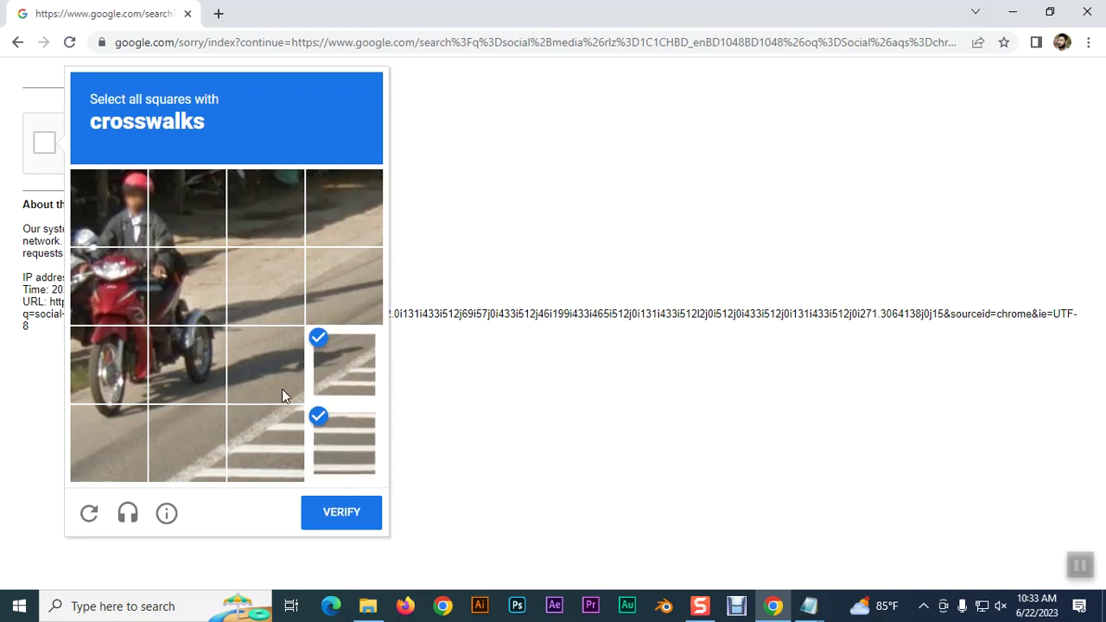
{"action": "left_click", "coordinate": [282, 395]}
{"action": "left_click", "coordinate": [279, 443]}
{"action": "left_click", "coordinate": [210, 451]}
{"action": "left_click", "coordinate": [323, 516]}
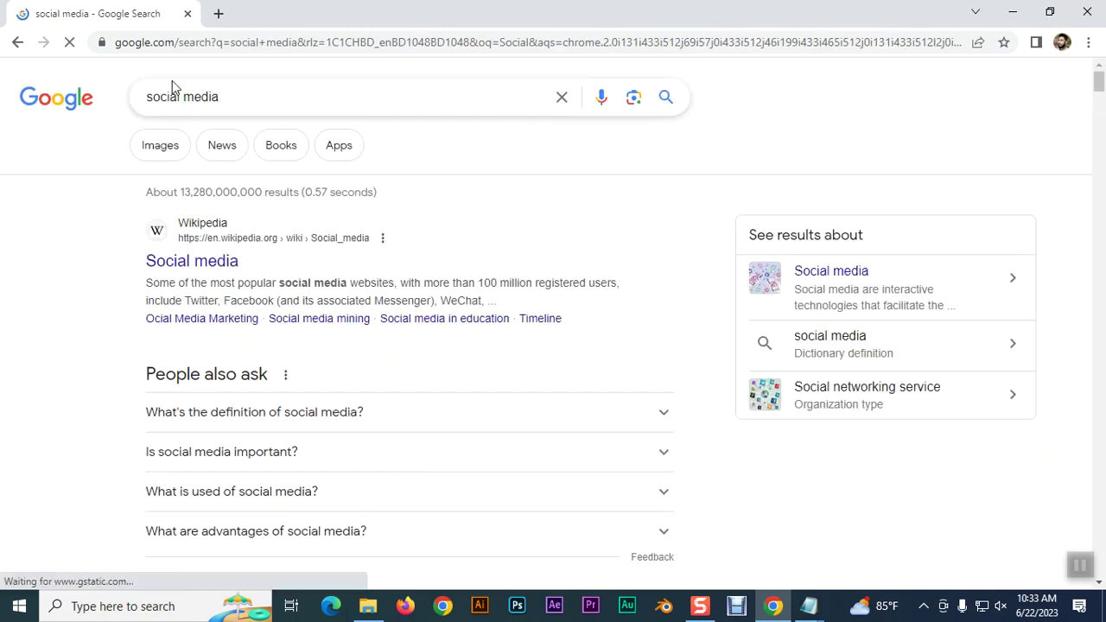
Refine the search to 'social media site list' and expand the sources grid with '15 more'.
{"action": "left_click", "coordinate": [240, 93]}
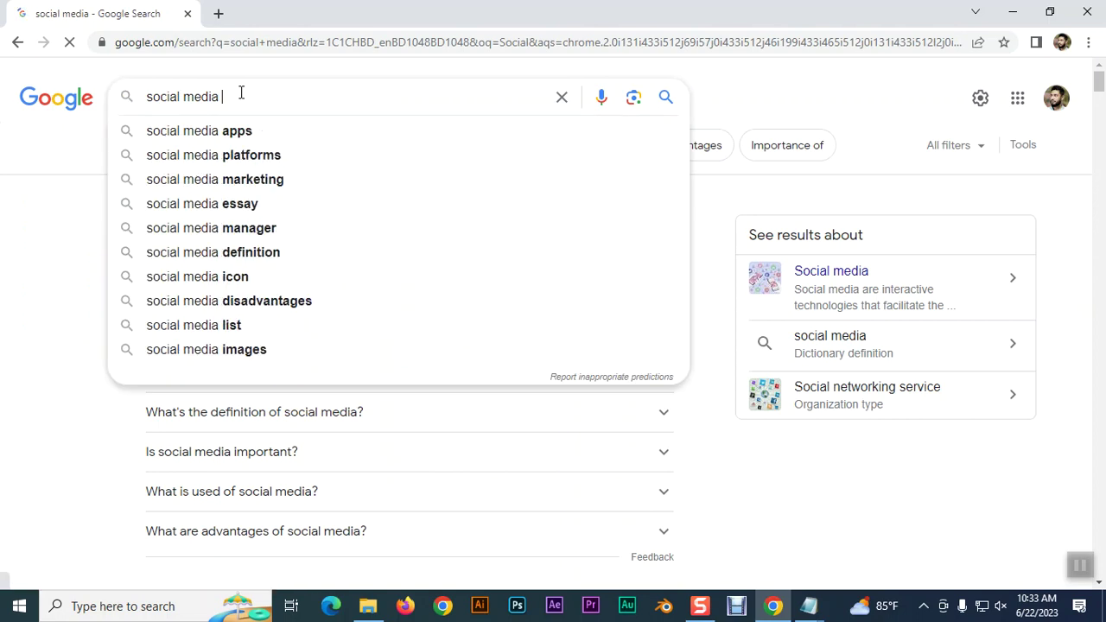
{"action": "type", "text": "site list"}
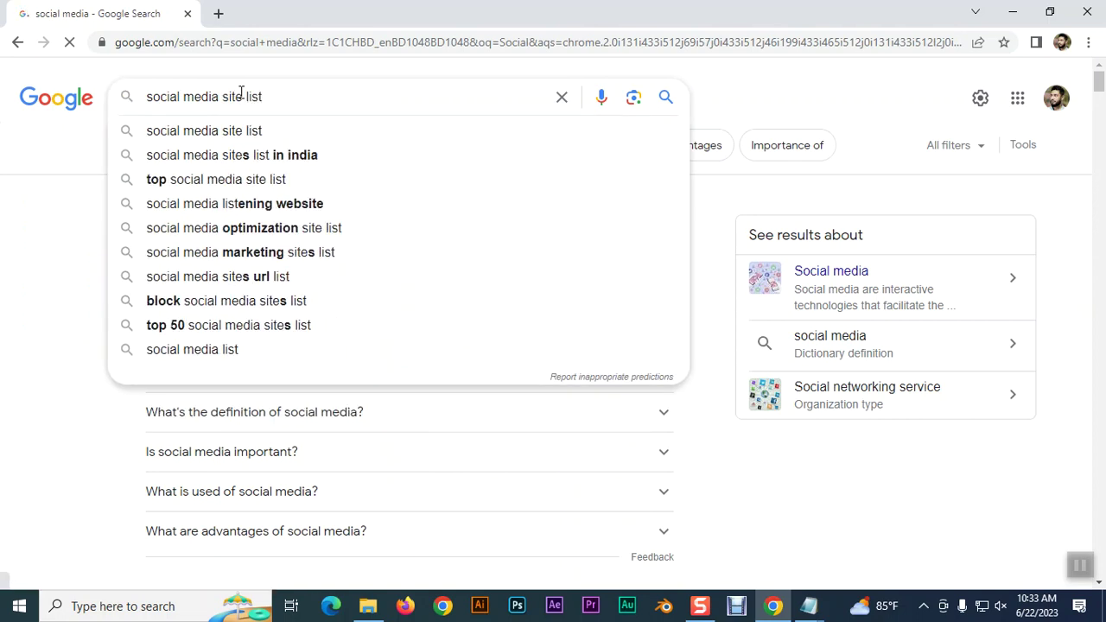
{"action": "key", "text": "Return"}
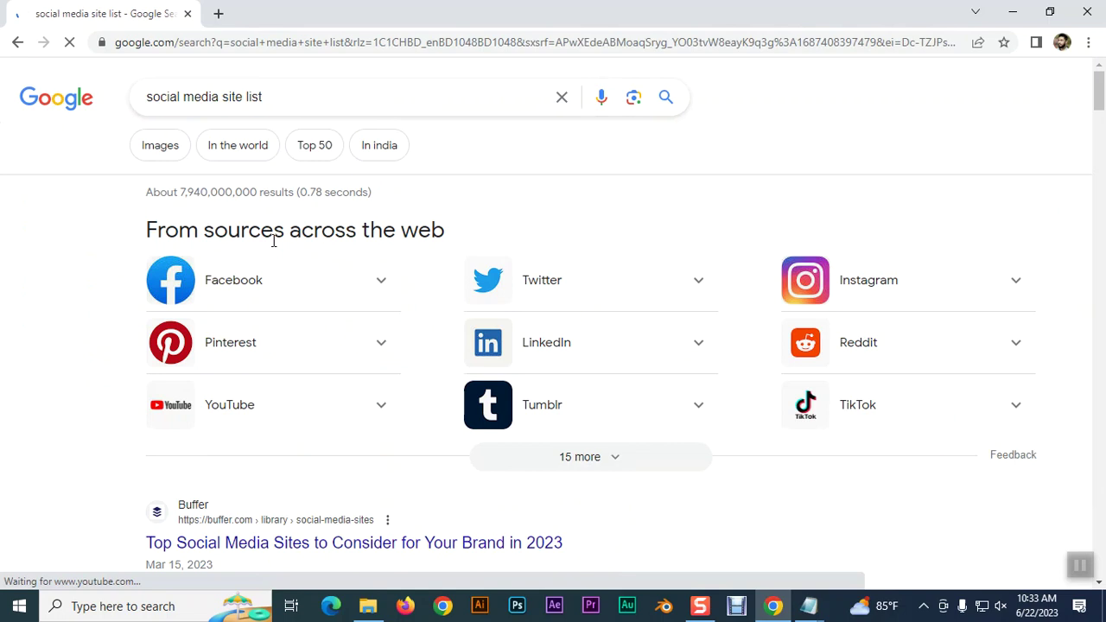
{"action": "scroll", "coordinate": [390, 288], "scroll_direction": "down", "scroll_amount": 1}
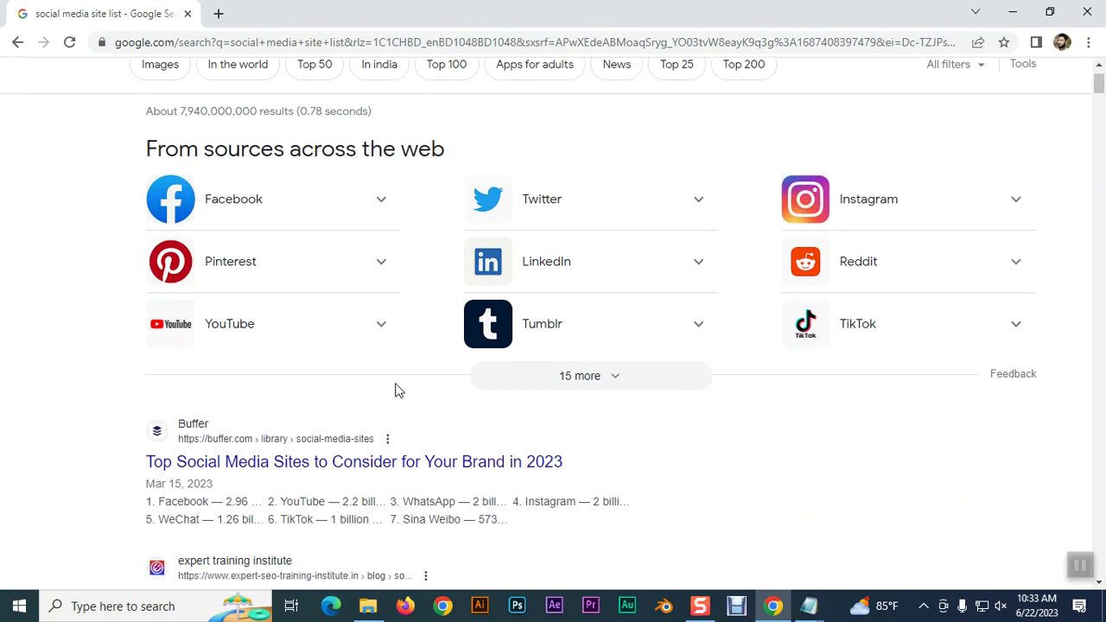
{"action": "left_click", "coordinate": [617, 383]}
{"action": "scroll", "coordinate": [700, 344], "scroll_direction": "down", "scroll_amount": 3}
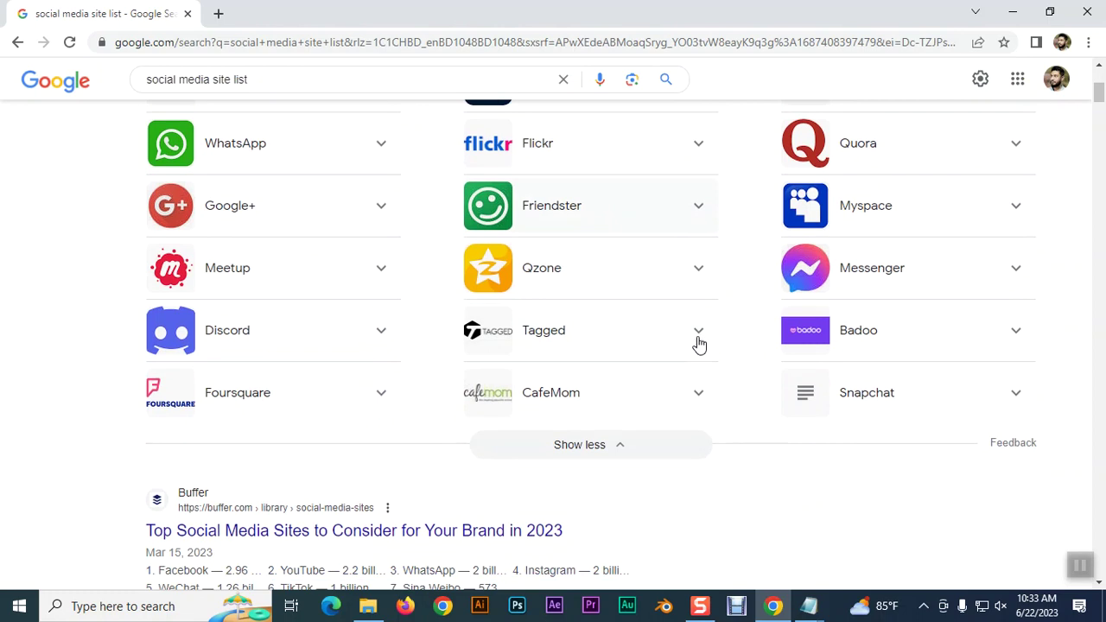
{"action": "scroll", "coordinate": [701, 346], "scroll_direction": "up", "scroll_amount": 2}
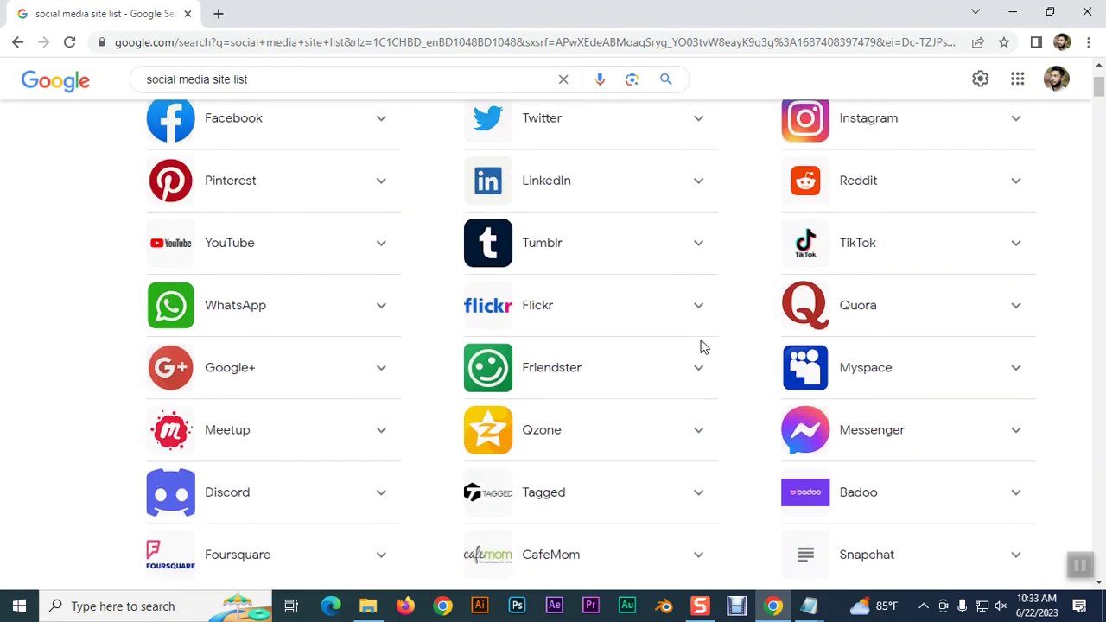
{"action": "scroll", "coordinate": [702, 347], "scroll_direction": "up", "scroll_amount": 1}
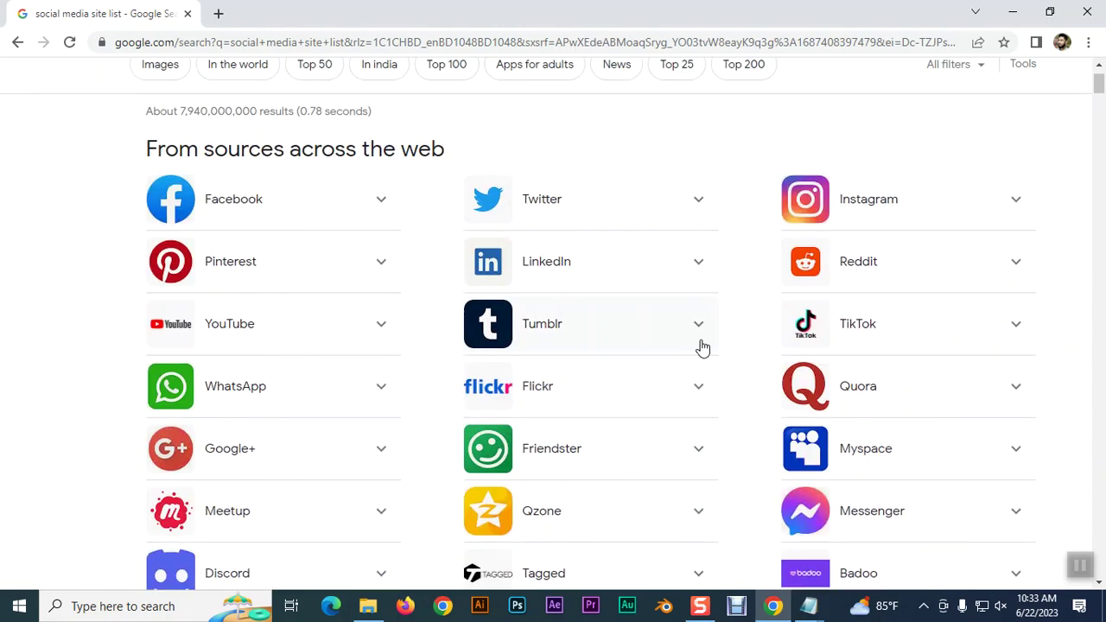
{"action": "scroll", "coordinate": [702, 347], "scroll_direction": "down", "scroll_amount": 1}
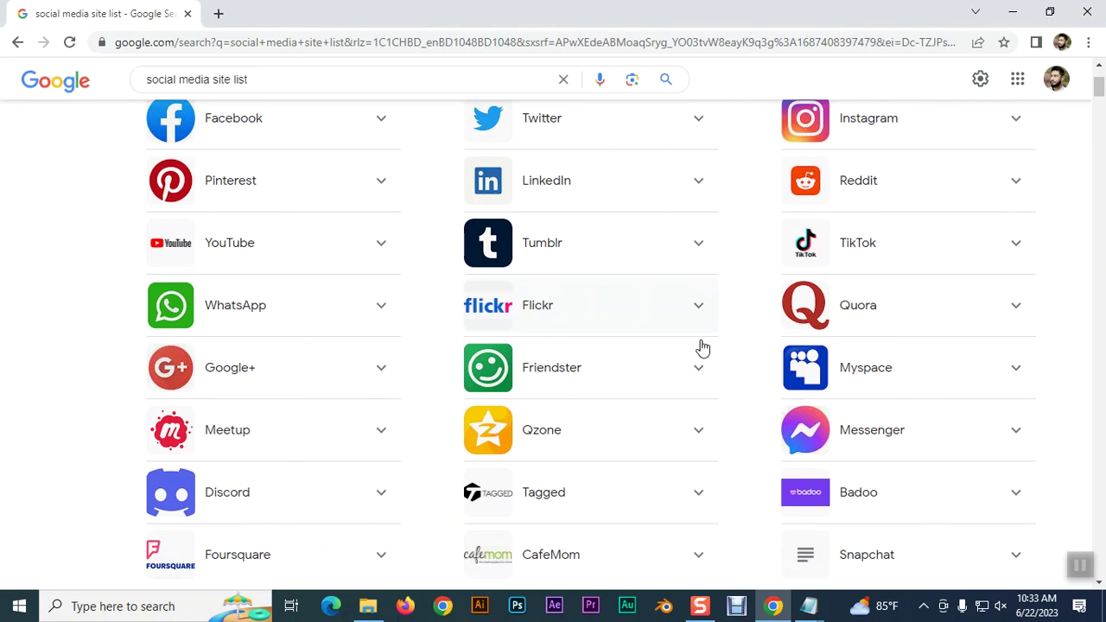
{"action": "scroll", "coordinate": [702, 347], "scroll_direction": "up", "scroll_amount": 2}
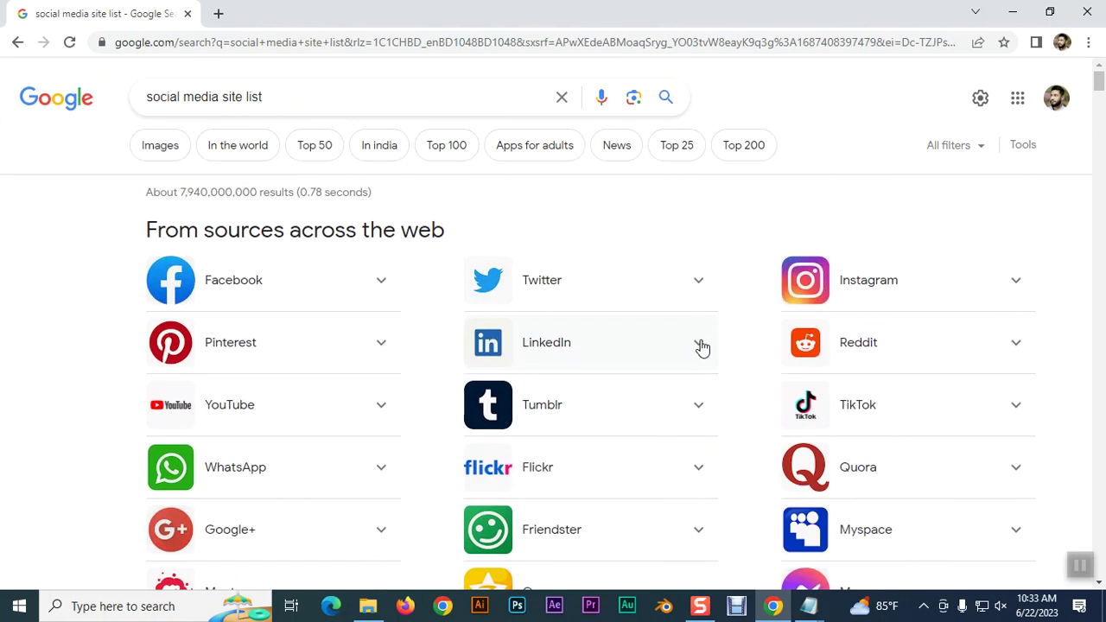
{"action": "scroll", "coordinate": [711, 406], "scroll_direction": "down", "scroll_amount": 2}
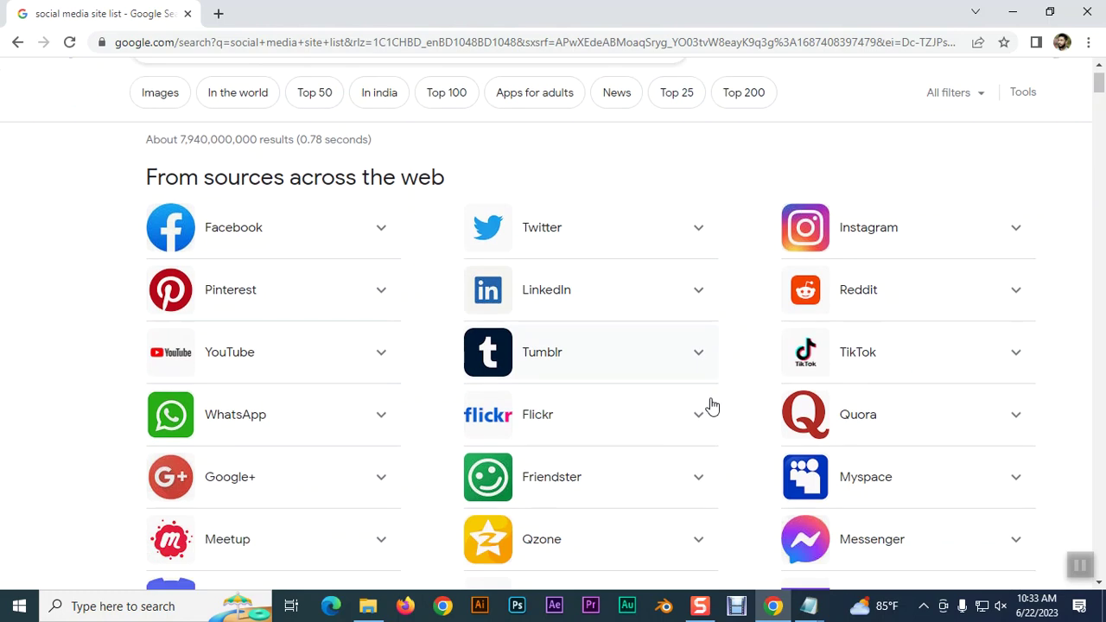
{"action": "scroll", "coordinate": [661, 407], "scroll_direction": "up", "scroll_amount": 1}
{"action": "scroll", "coordinate": [661, 408], "scroll_direction": "up", "scroll_amount": 2}
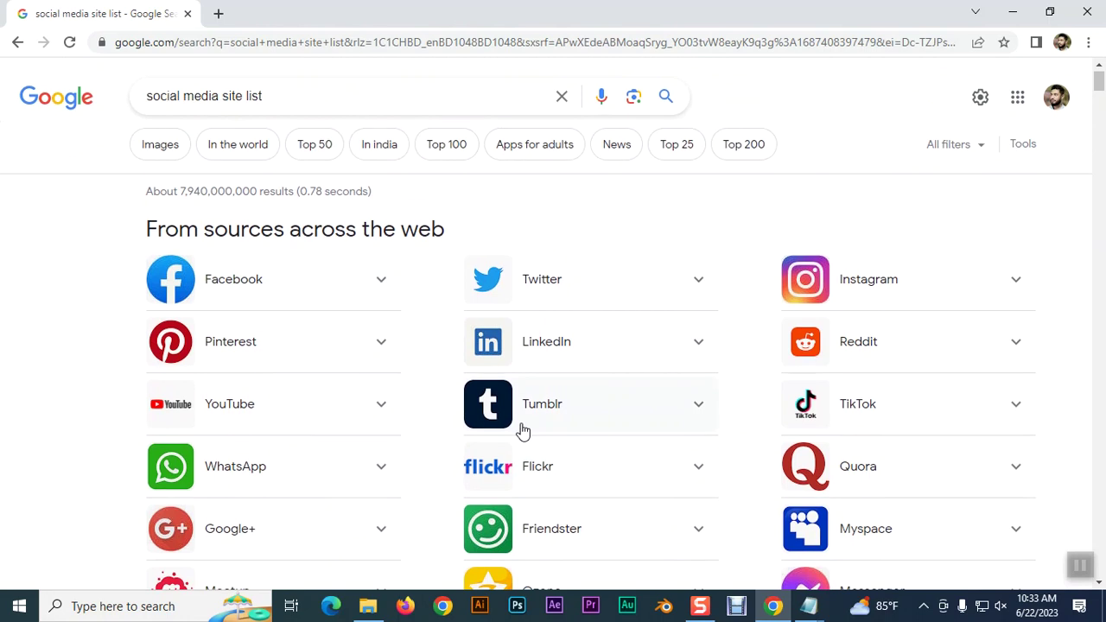
{"action": "scroll", "coordinate": [525, 427], "scroll_direction": "down", "scroll_amount": 3}
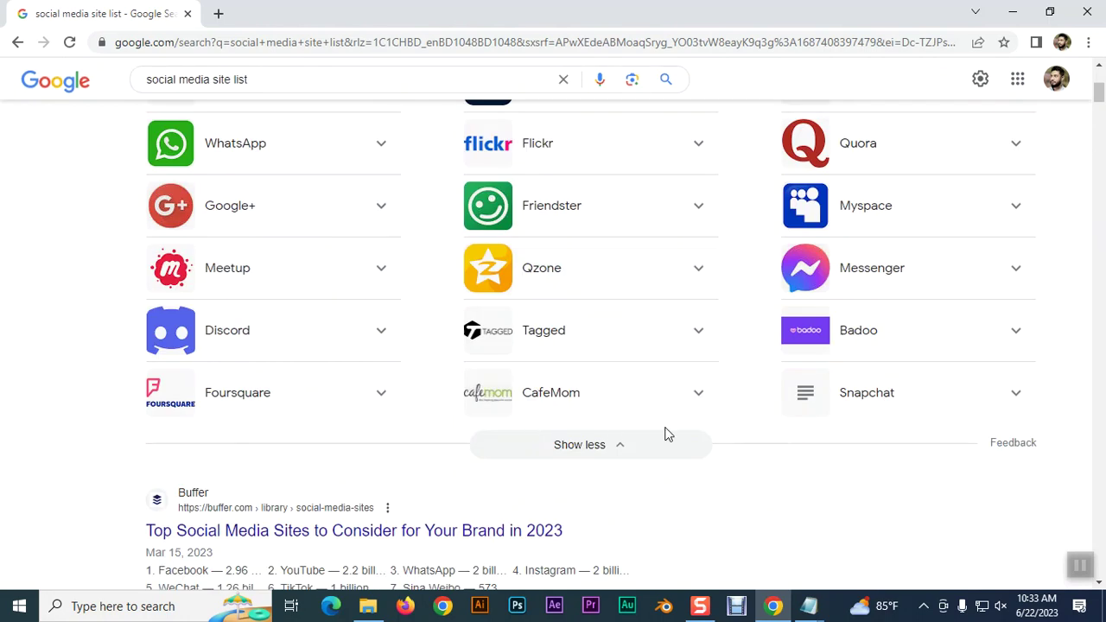
{"action": "scroll", "coordinate": [830, 458], "scroll_direction": "up", "scroll_amount": 1}
{"action": "scroll", "coordinate": [830, 458], "scroll_direction": "up", "scroll_amount": 2}
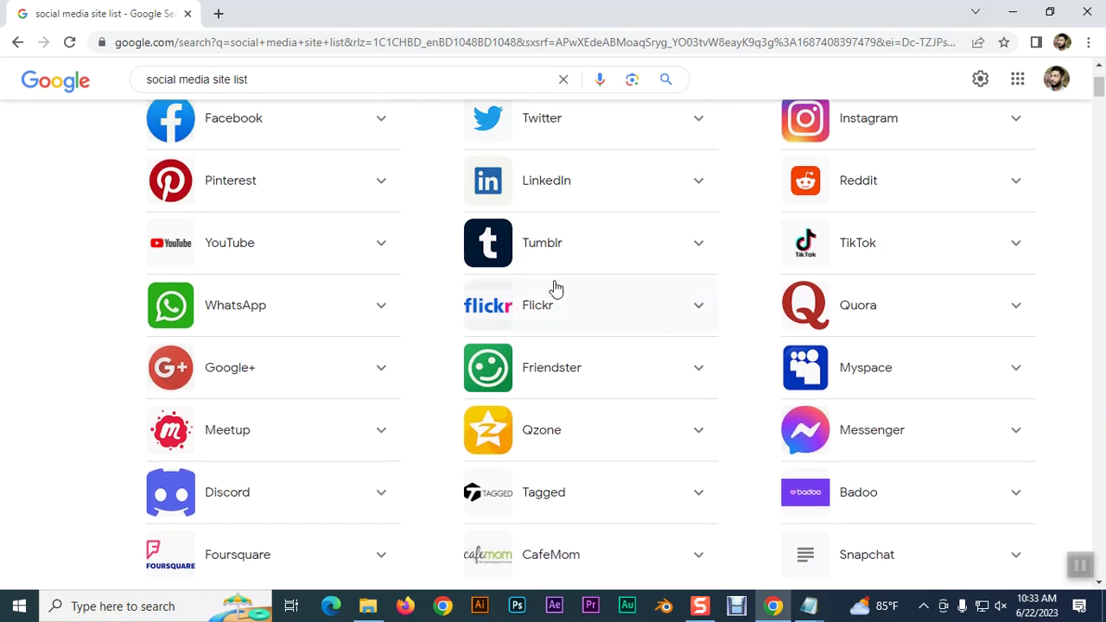
{"action": "scroll", "coordinate": [582, 353], "scroll_direction": "up", "scroll_amount": 2}
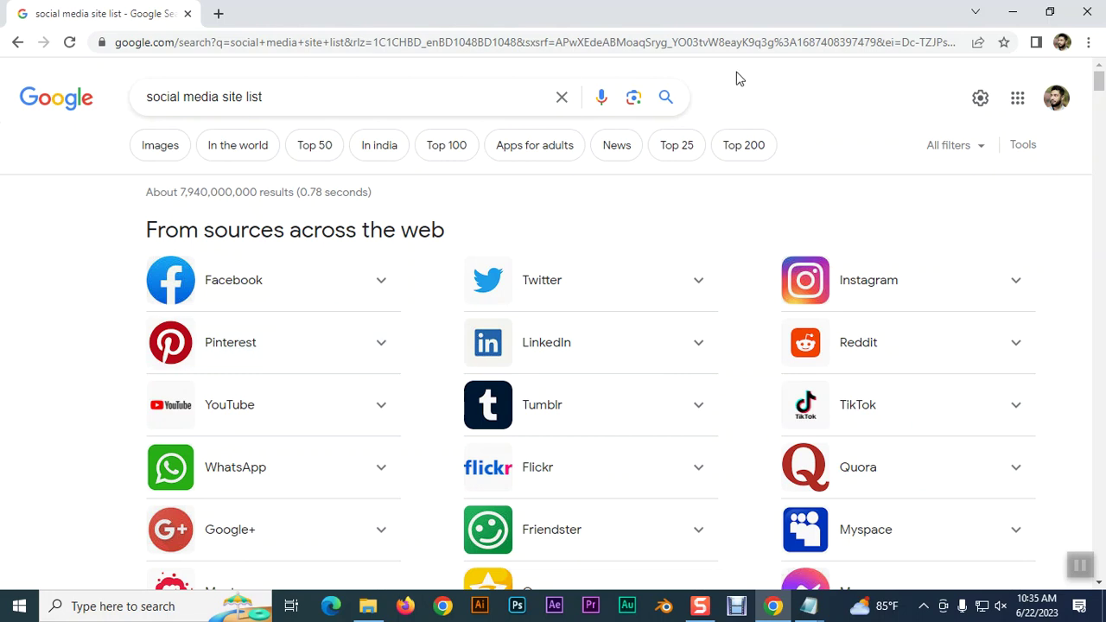
{"action": "scroll", "coordinate": [518, 416], "scroll_direction": "down", "scroll_amount": 2}
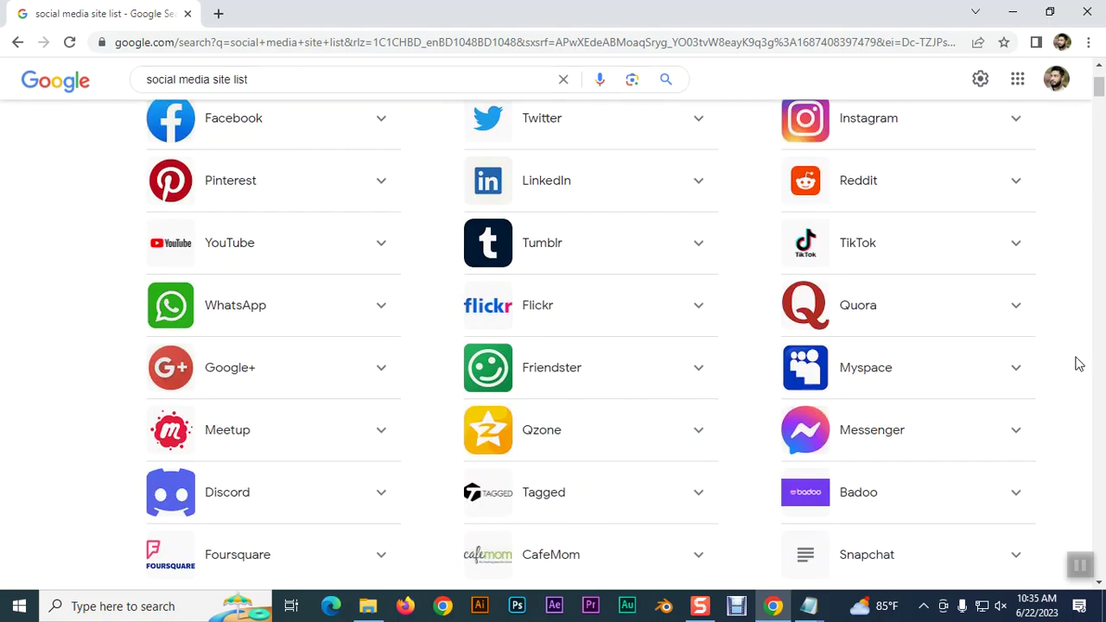
{"action": "scroll", "coordinate": [565, 328], "scroll_direction": "up", "scroll_amount": 2}
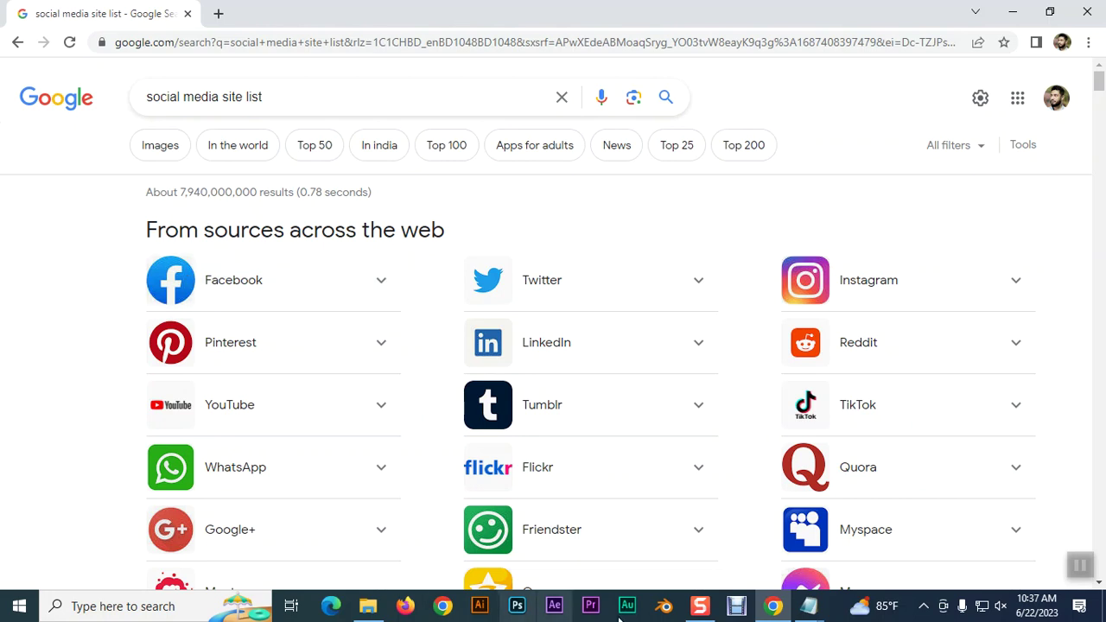
{"action": "mouse_move", "coordinate": [809, 606]}
{"action": "left_click", "coordinate": [854, 568]}
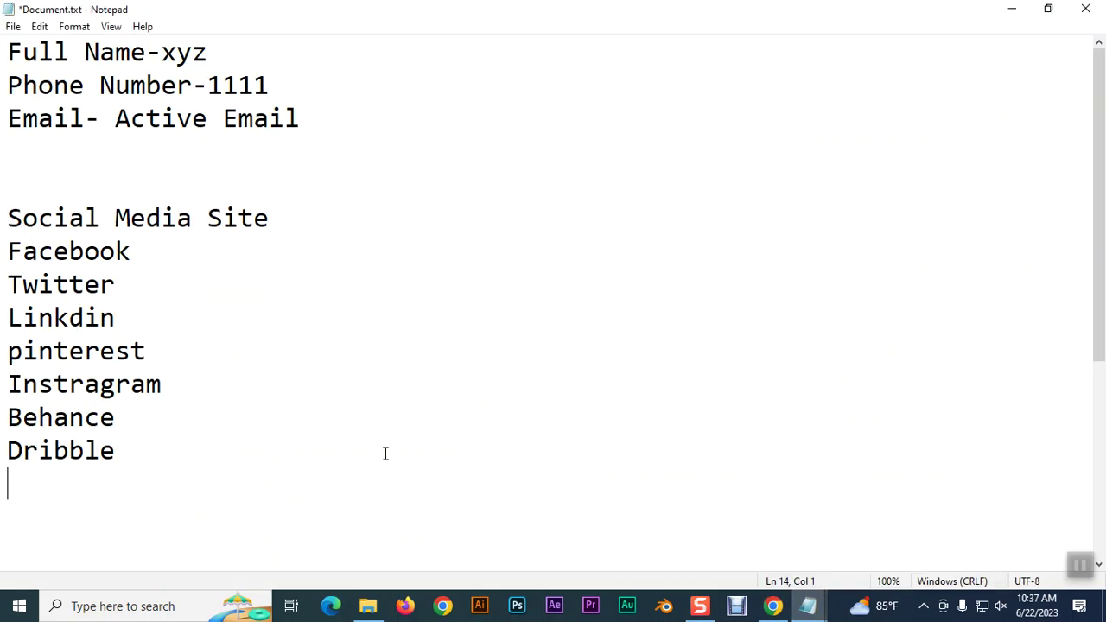
Add a blank line below Dribble in Document.txt, then return to the Google results.
{"action": "mouse_move", "coordinate": [809, 606]}
{"action": "left_click", "coordinate": [282, 477]}
{"action": "scroll", "coordinate": [306, 519], "scroll_direction": "down", "scroll_amount": 3}
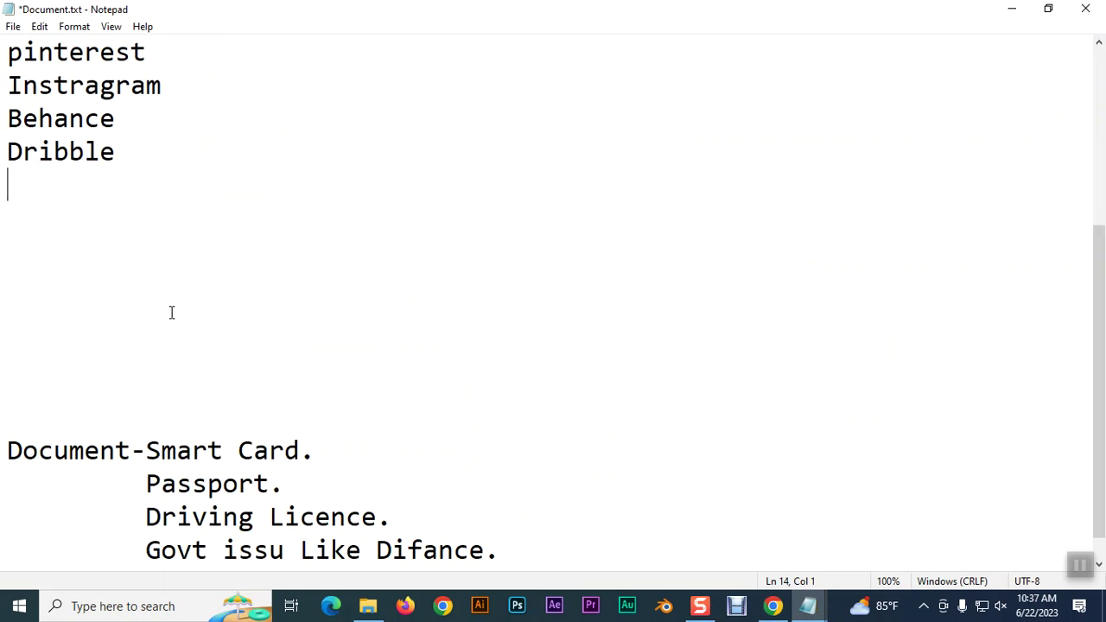
{"action": "key", "text": "Return"}
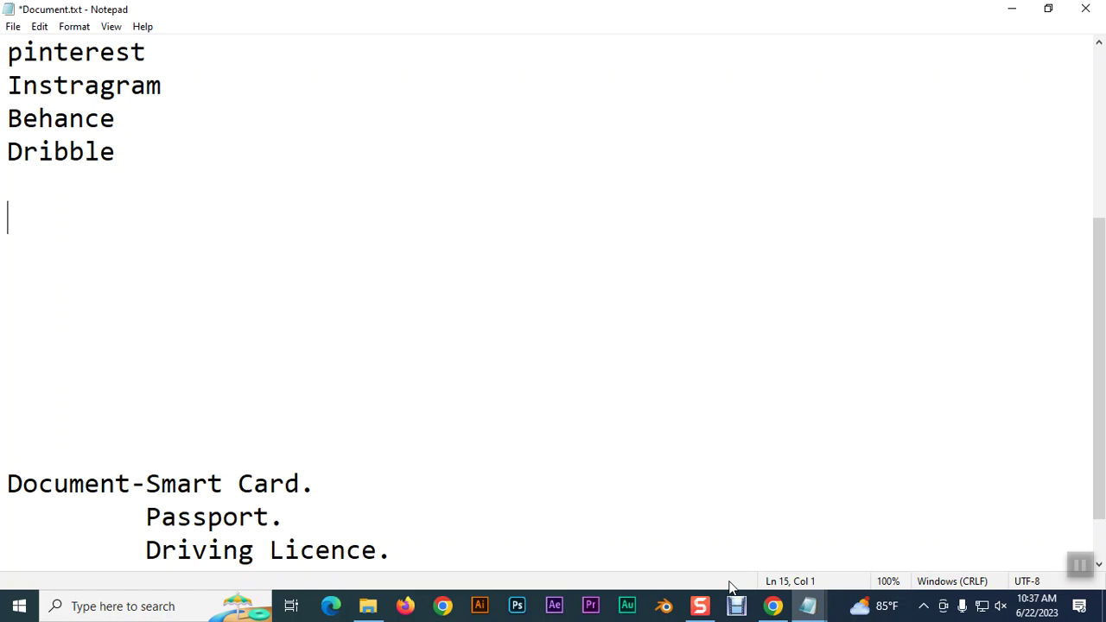
{"action": "left_click", "coordinate": [774, 608]}
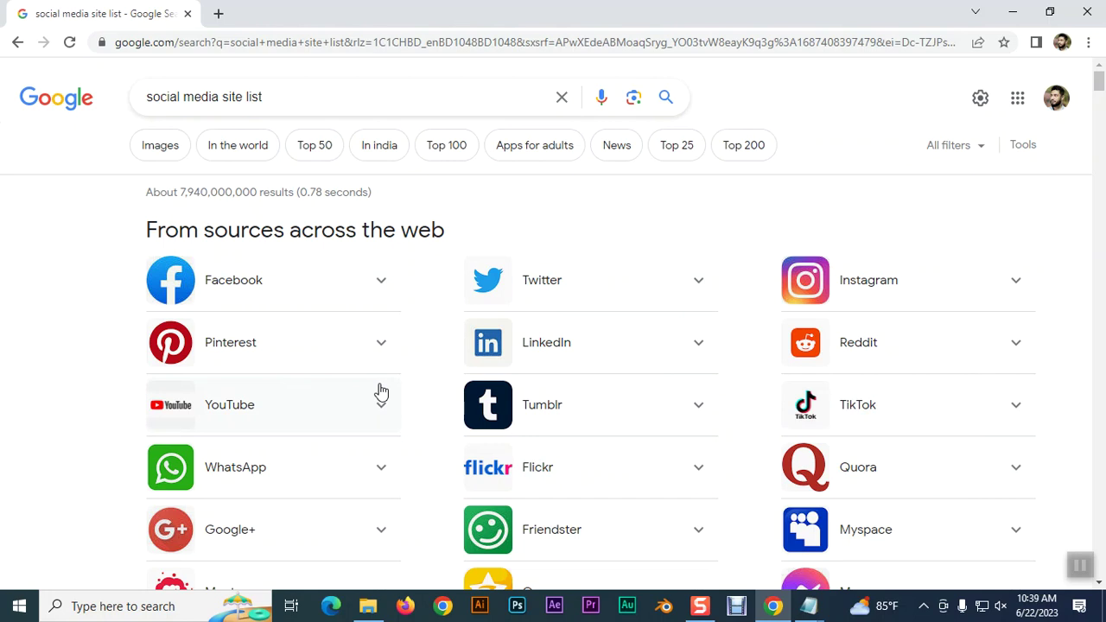
Search Google for Fiverr in a new tab and open Fiverr's homepage in its own tab.
{"action": "left_click", "coordinate": [771, 616]}
{"action": "left_click", "coordinate": [772, 615]}
{"action": "key", "text": "ctrl+t"}
{"action": "left_click", "coordinate": [408, 317]}
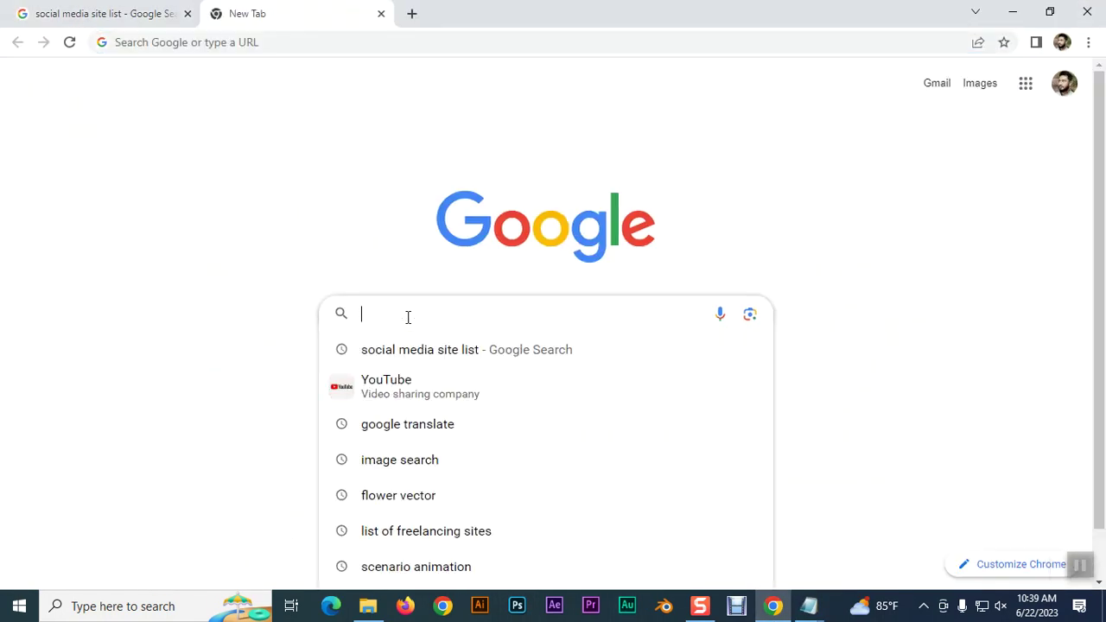
{"action": "type", "text": "Fiverr"}
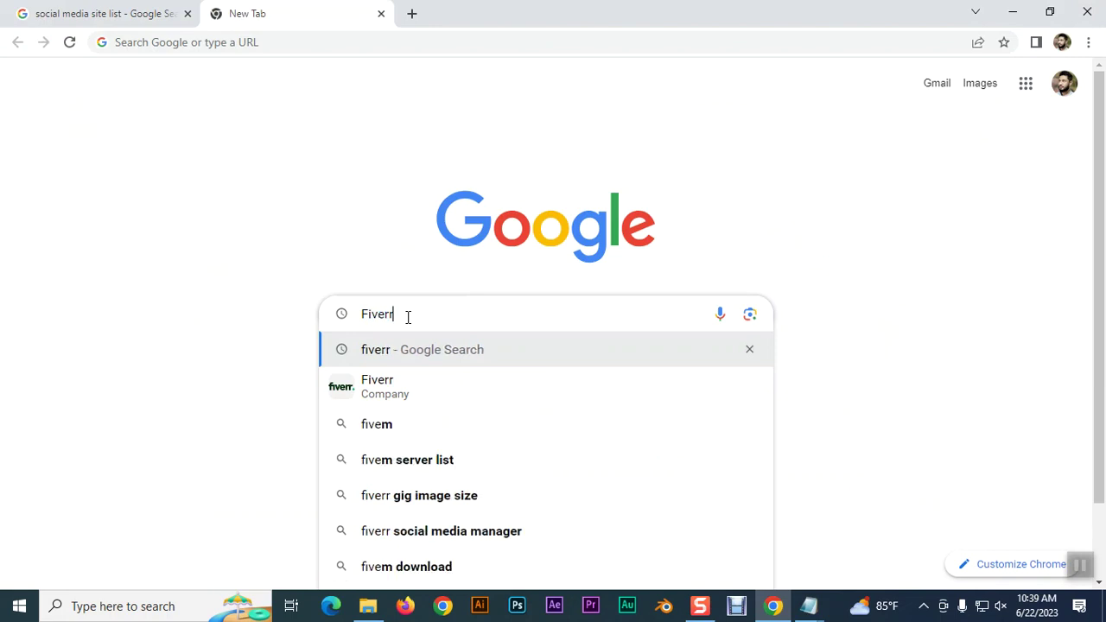
{"action": "left_click", "coordinate": [391, 380]}
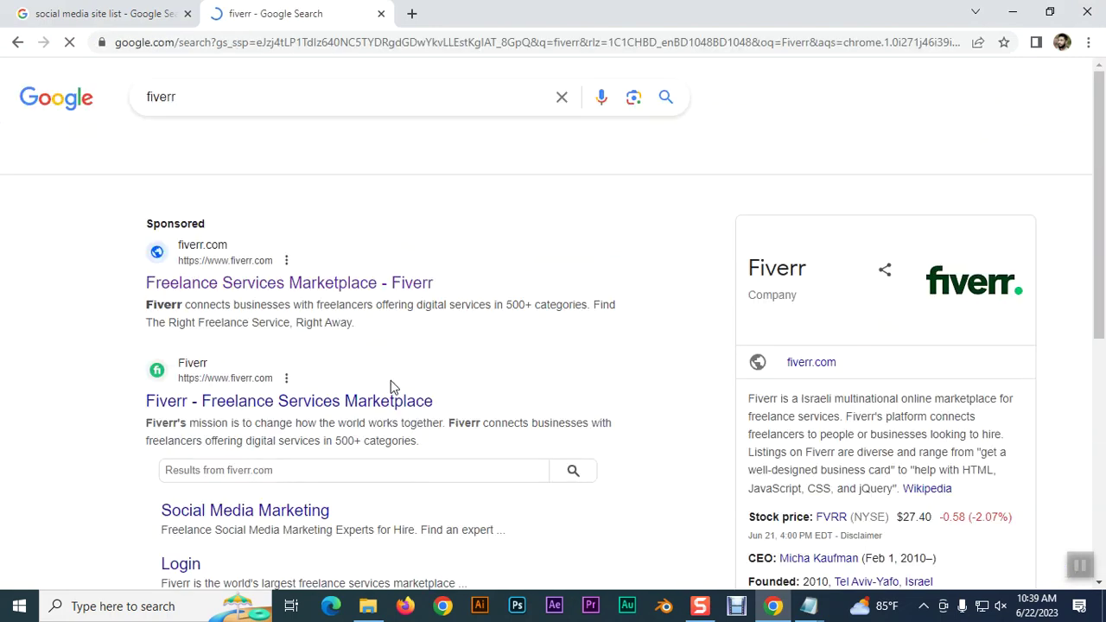
{"action": "left_click", "coordinate": [195, 404], "text": "ctrl"}
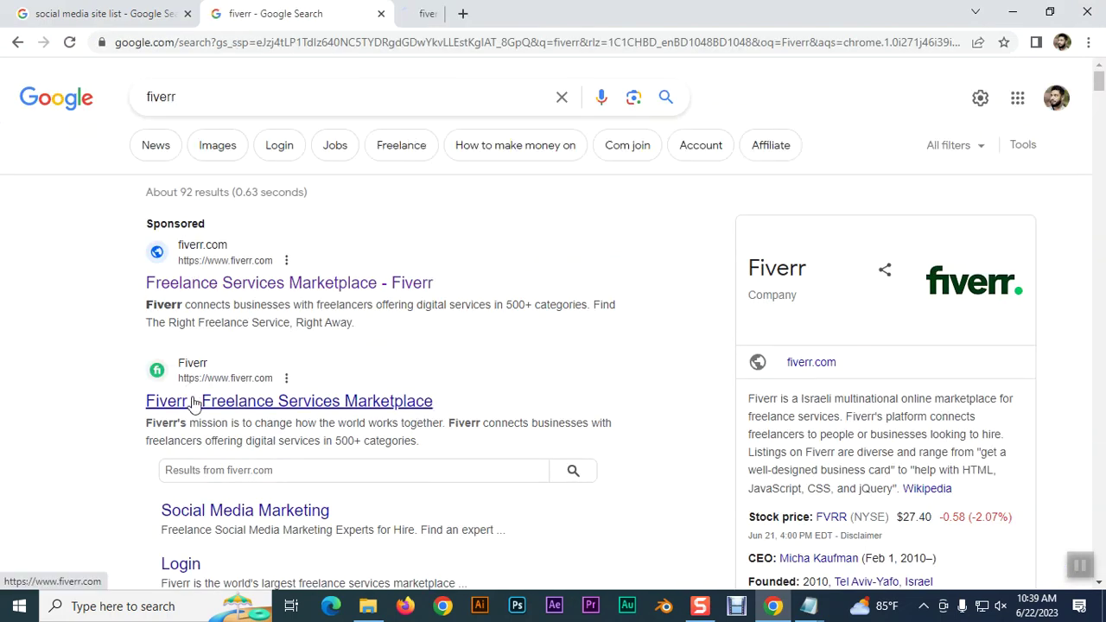
{"action": "key", "text": "ctrl+Tab"}
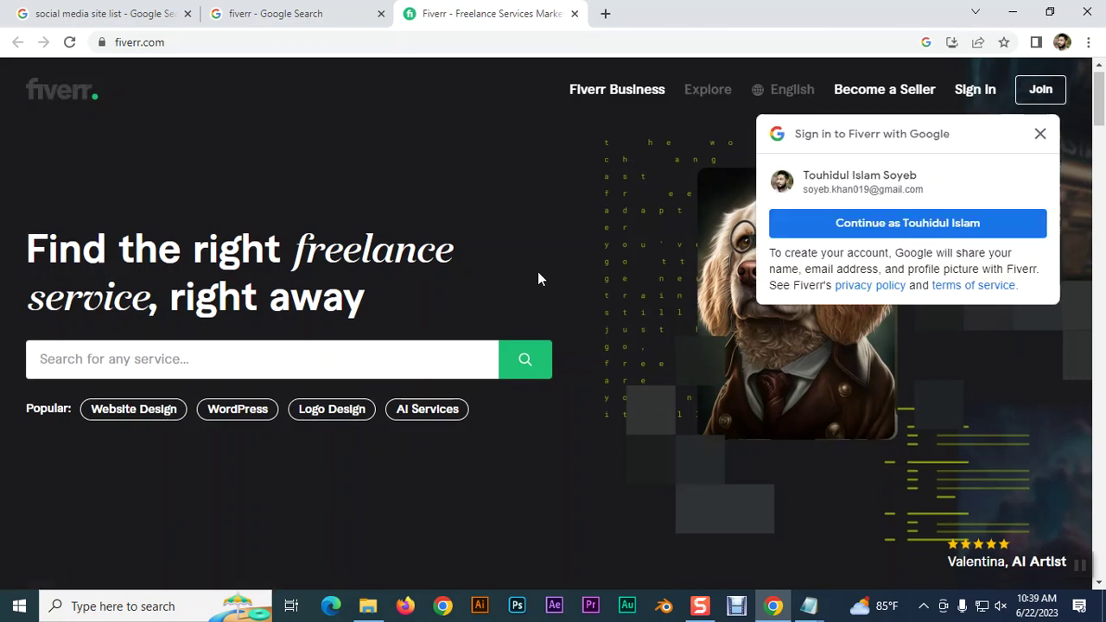
Open the Graphics & Design category and search Fiverr for 'logo design'.
{"action": "scroll", "coordinate": [537, 271], "scroll_direction": "down", "scroll_amount": 15}
{"action": "scroll", "coordinate": [538, 278], "scroll_direction": "down", "scroll_amount": 4}
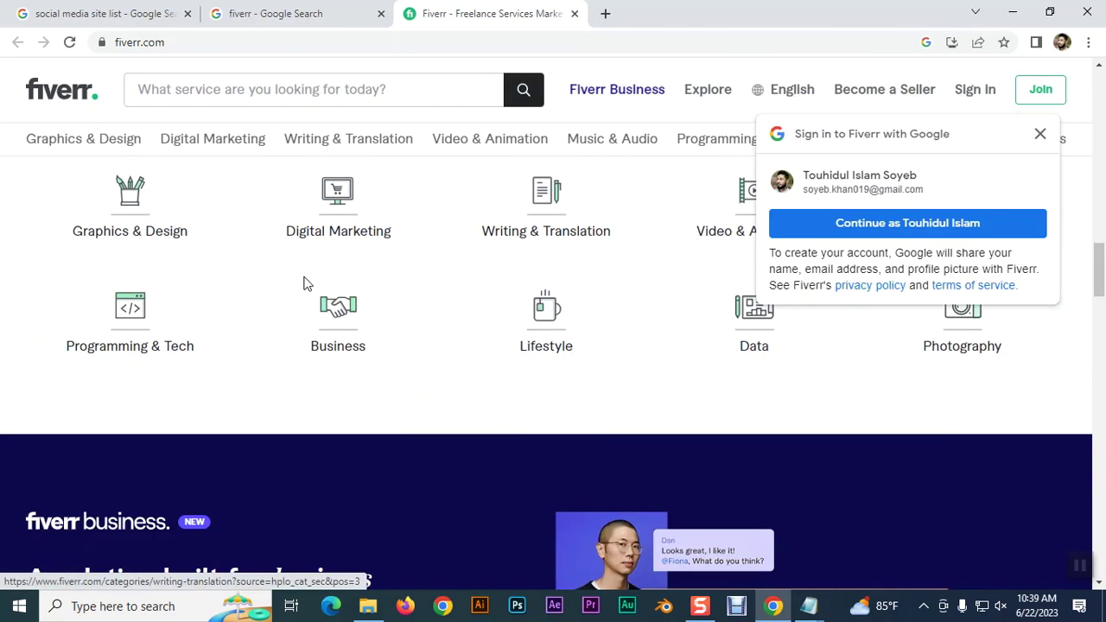
{"action": "left_click", "coordinate": [163, 240]}
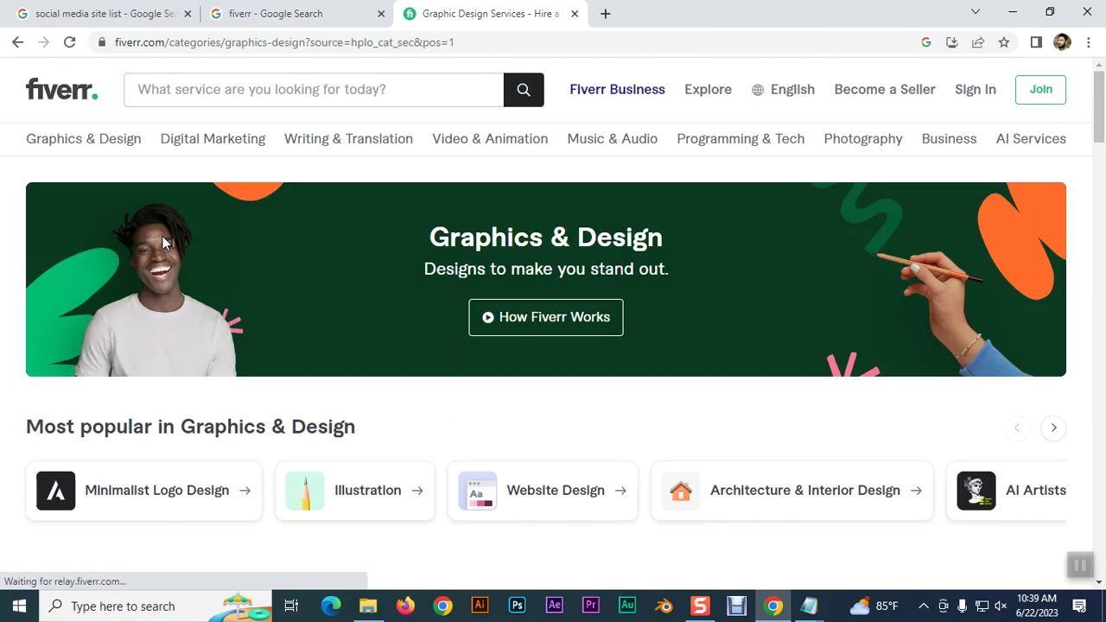
{"action": "scroll", "coordinate": [506, 278], "scroll_direction": "down", "scroll_amount": 3}
{"action": "scroll", "coordinate": [463, 307], "scroll_direction": "up", "scroll_amount": 3}
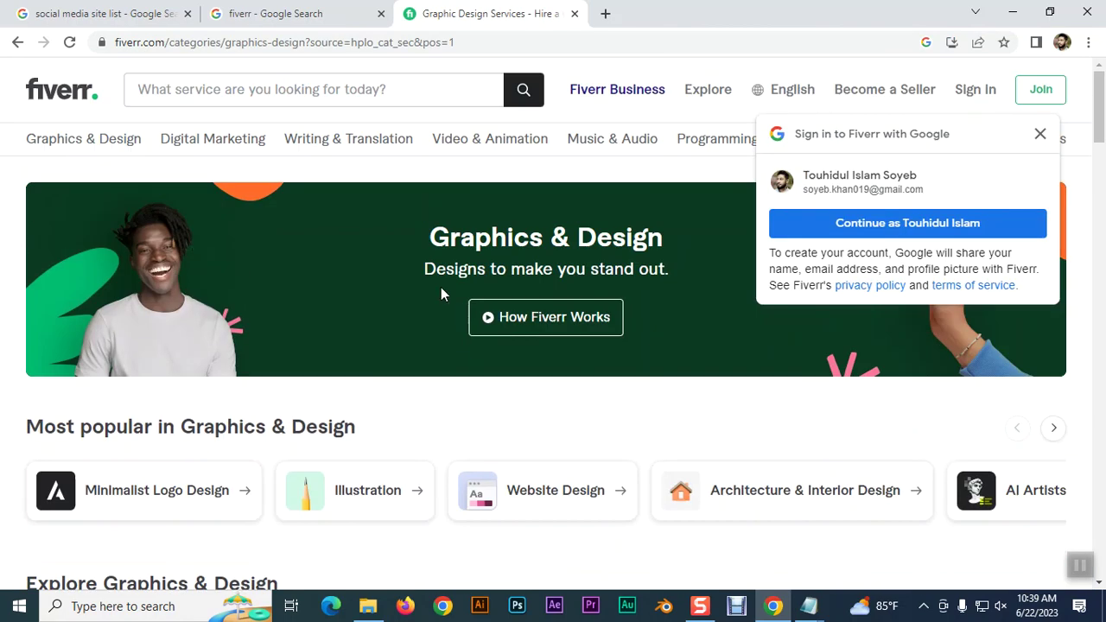
{"action": "left_click", "coordinate": [270, 88]}
{"action": "type", "text": "Logo"}
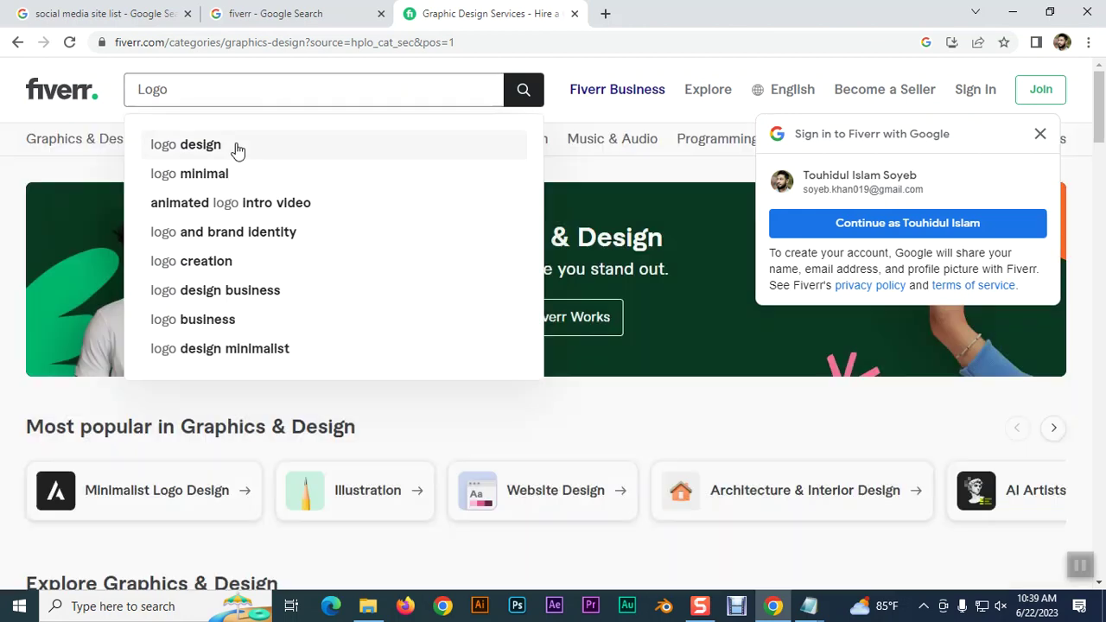
{"action": "left_click", "coordinate": [234, 149]}
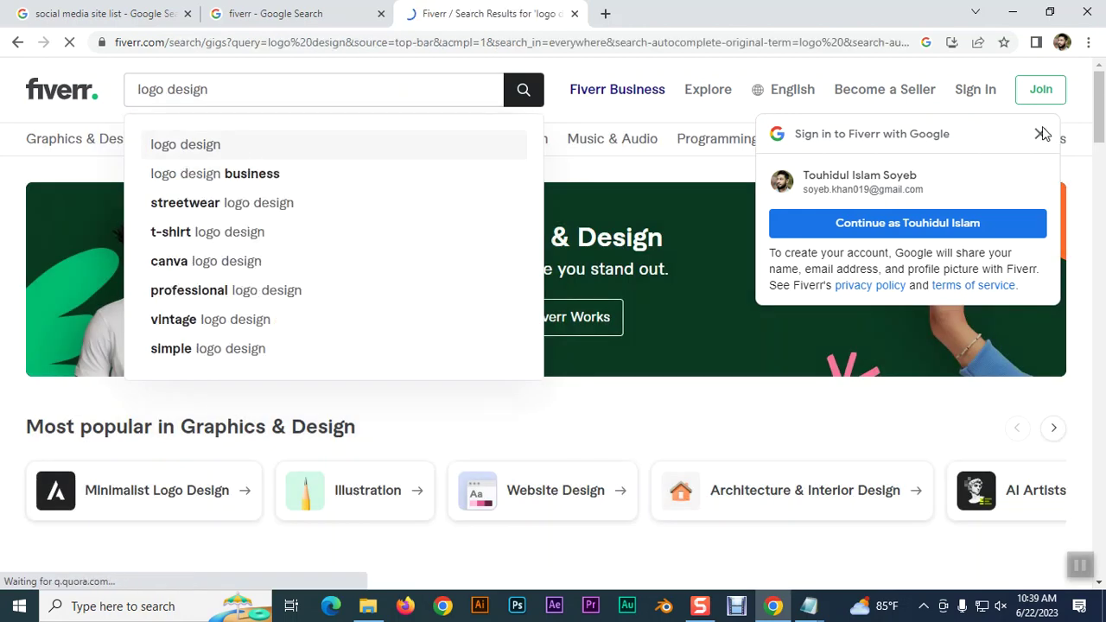
Dismiss the Google sign-in prompt and go to page 2 of the logo design results.
{"action": "scroll", "coordinate": [551, 322], "scroll_direction": "down", "scroll_amount": 4}
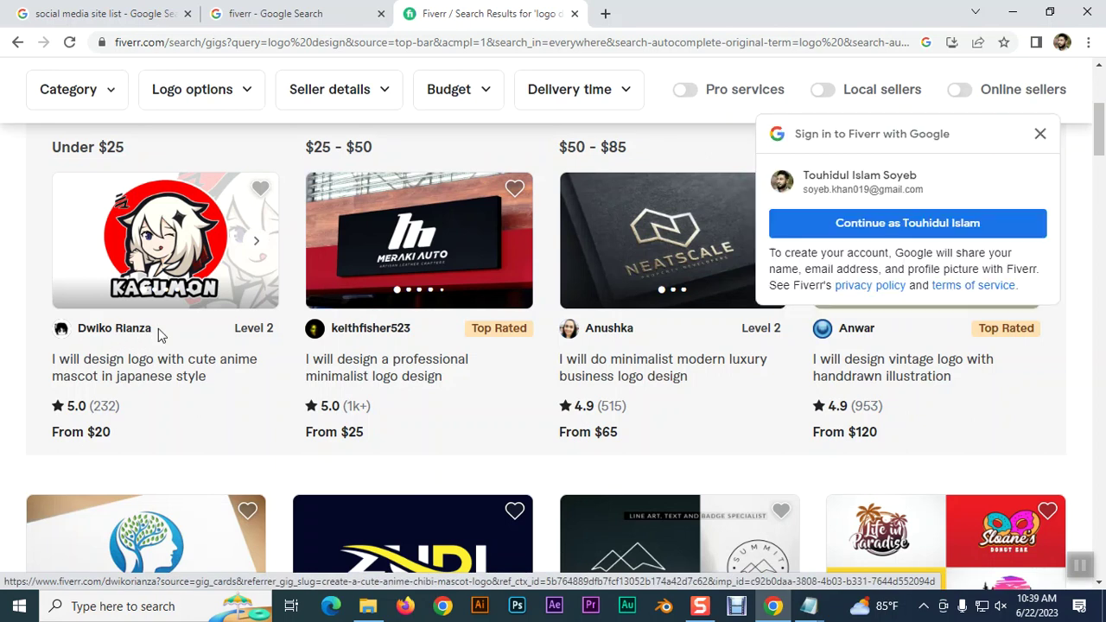
{"action": "scroll", "coordinate": [626, 355], "scroll_direction": "down", "scroll_amount": 4}
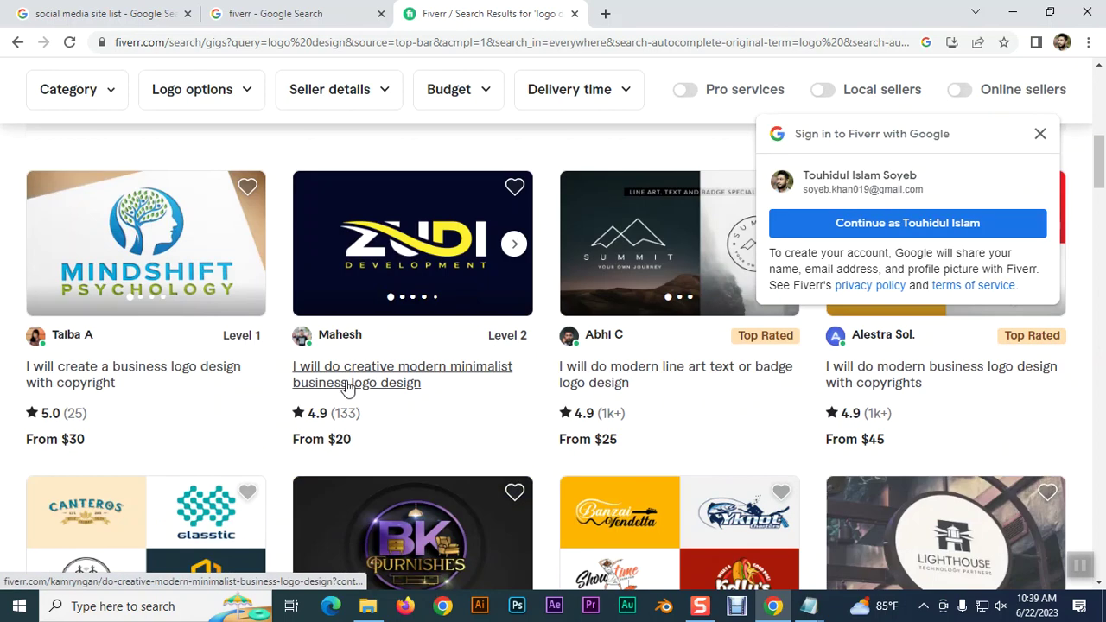
{"action": "scroll", "coordinate": [524, 413], "scroll_direction": "down", "scroll_amount": 5}
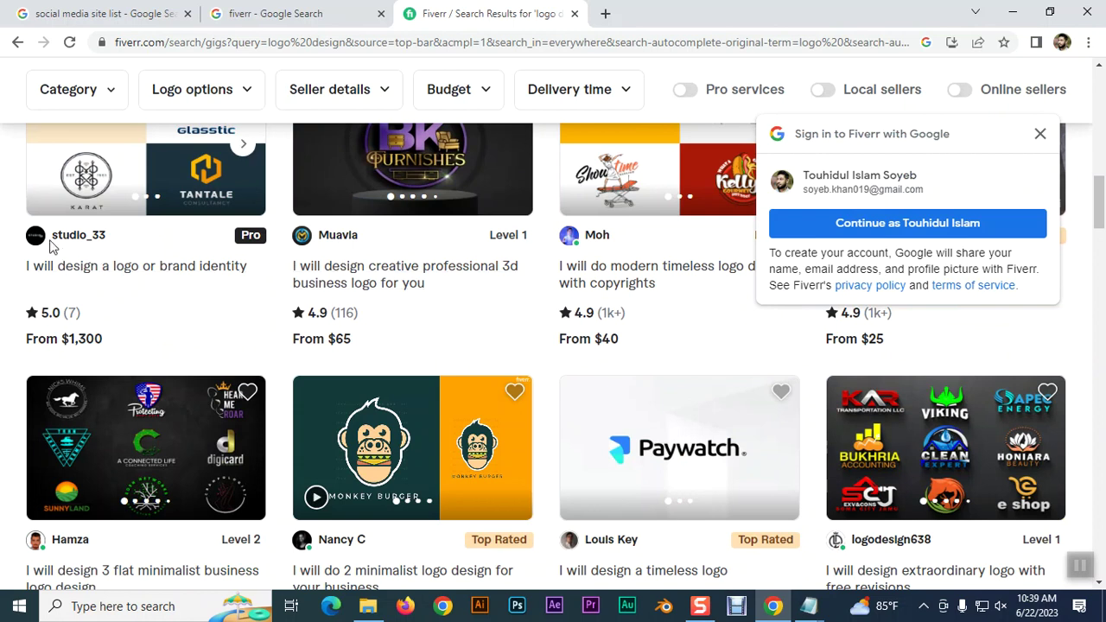
{"action": "scroll", "coordinate": [703, 328], "scroll_direction": "down", "scroll_amount": 2}
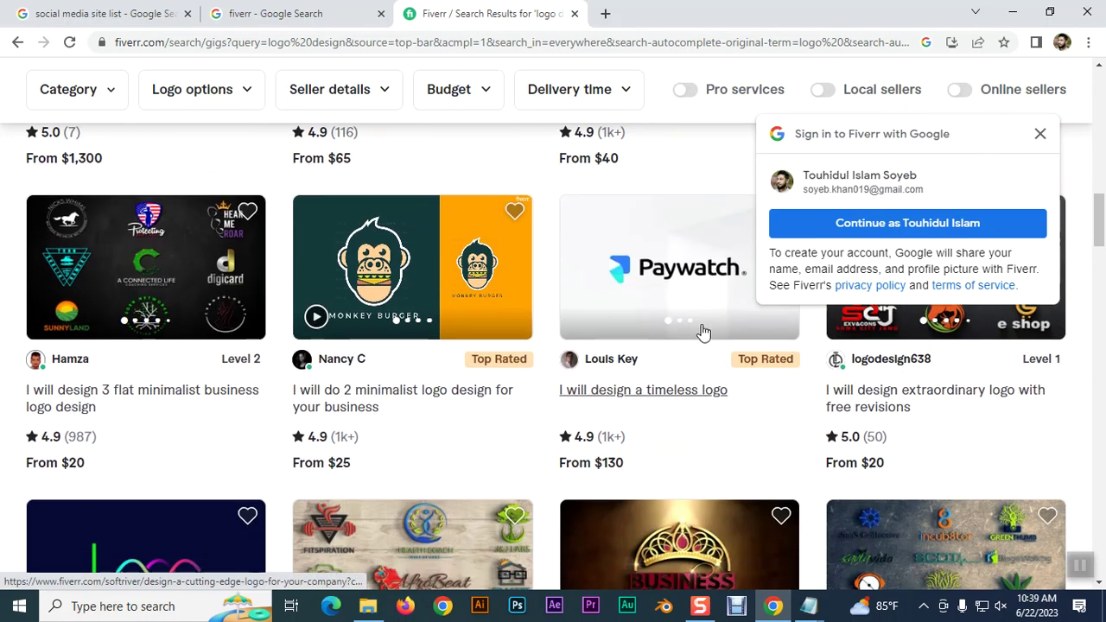
{"action": "scroll", "coordinate": [703, 332], "scroll_direction": "down", "scroll_amount": 2}
{"action": "left_click", "coordinate": [1039, 134]}
{"action": "scroll", "coordinate": [584, 422], "scroll_direction": "down", "scroll_amount": 3}
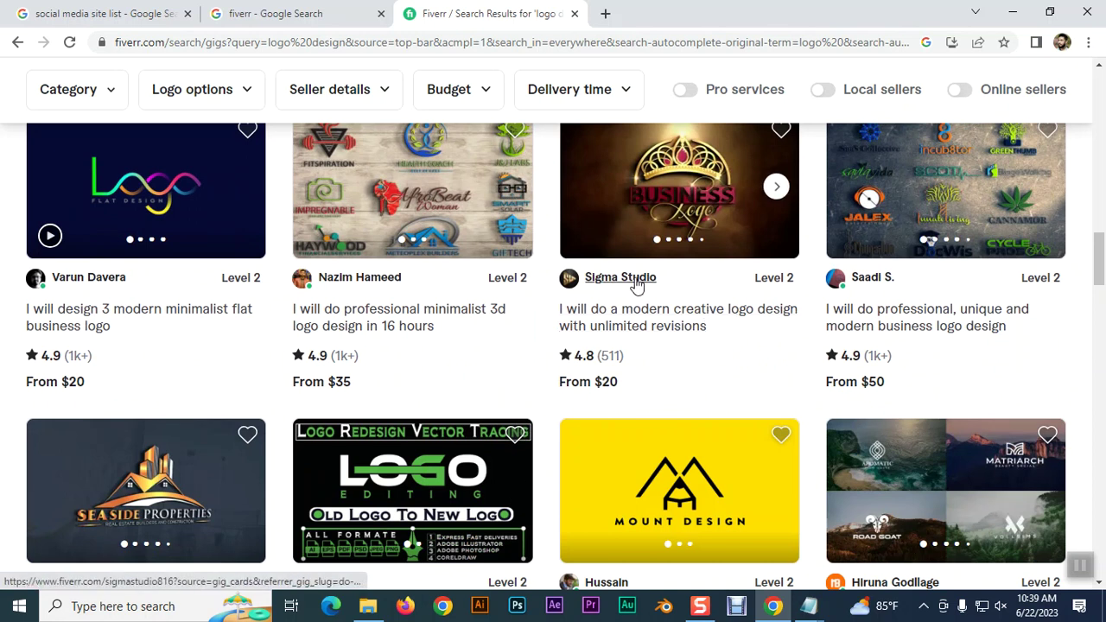
{"action": "scroll", "coordinate": [464, 320], "scroll_direction": "down", "scroll_amount": 3}
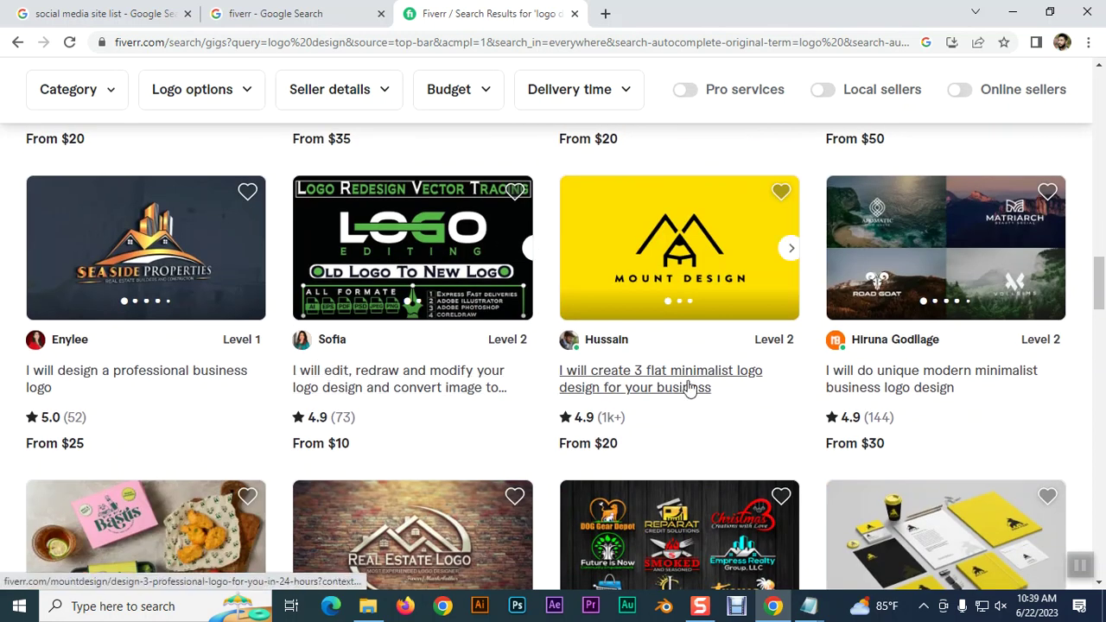
{"action": "scroll", "coordinate": [784, 364], "scroll_direction": "down", "scroll_amount": 4}
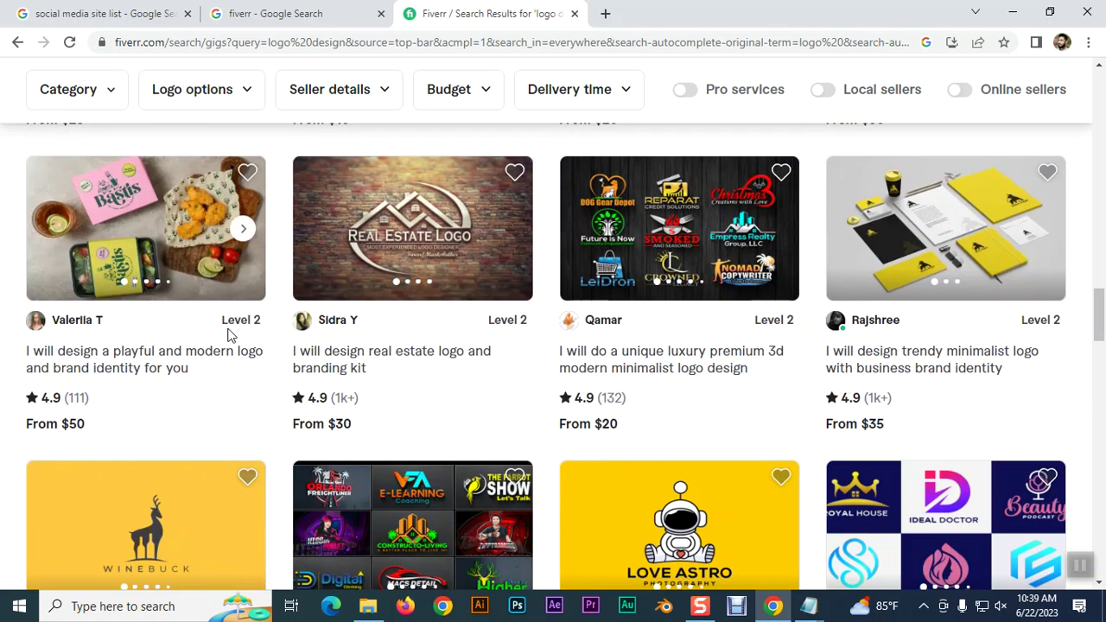
{"action": "scroll", "coordinate": [869, 341], "scroll_direction": "down", "scroll_amount": 4}
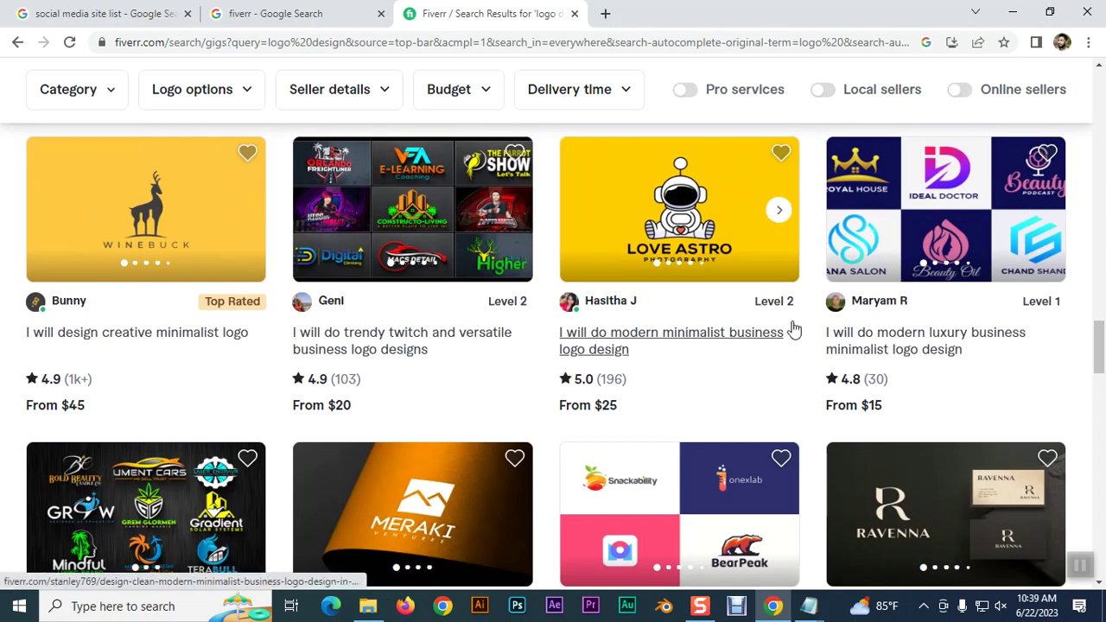
{"action": "scroll", "coordinate": [990, 349], "scroll_direction": "down", "scroll_amount": 3}
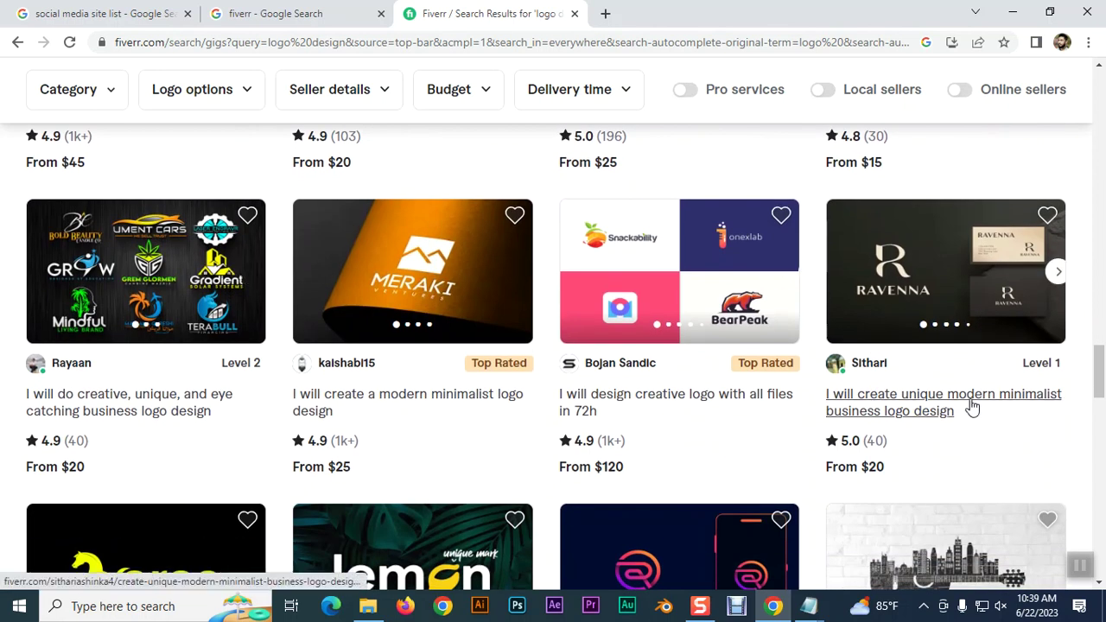
{"action": "scroll", "coordinate": [973, 406], "scroll_direction": "down", "scroll_amount": 4}
{"action": "scroll", "coordinate": [1054, 432], "scroll_direction": "down", "scroll_amount": 2}
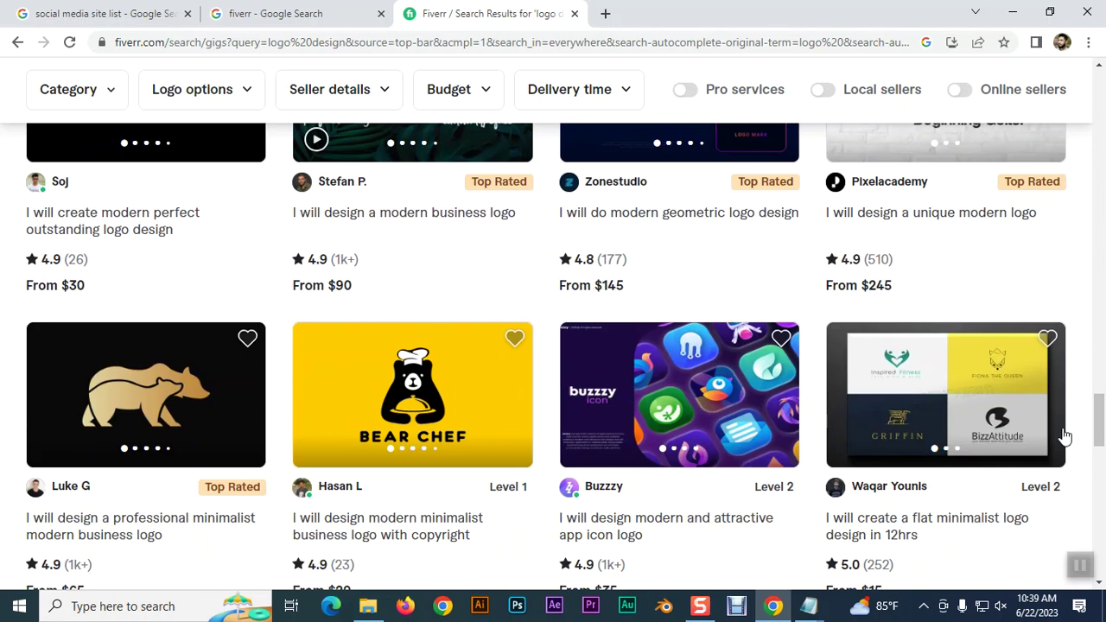
{"action": "scroll", "coordinate": [1037, 436], "scroll_direction": "down", "scroll_amount": 6}
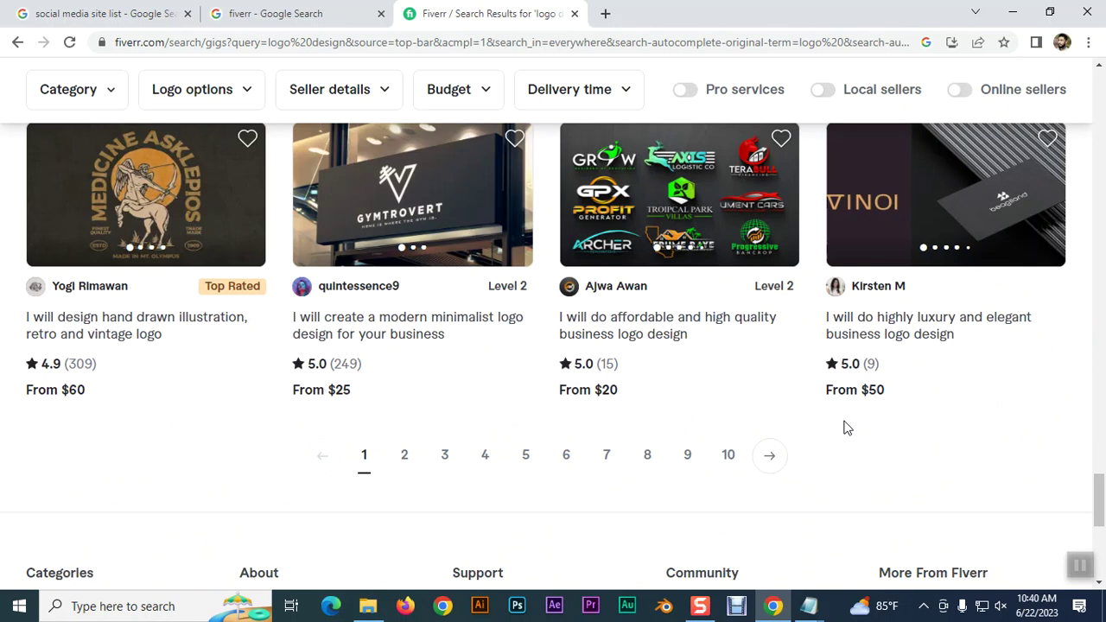
{"action": "left_click", "coordinate": [406, 460]}
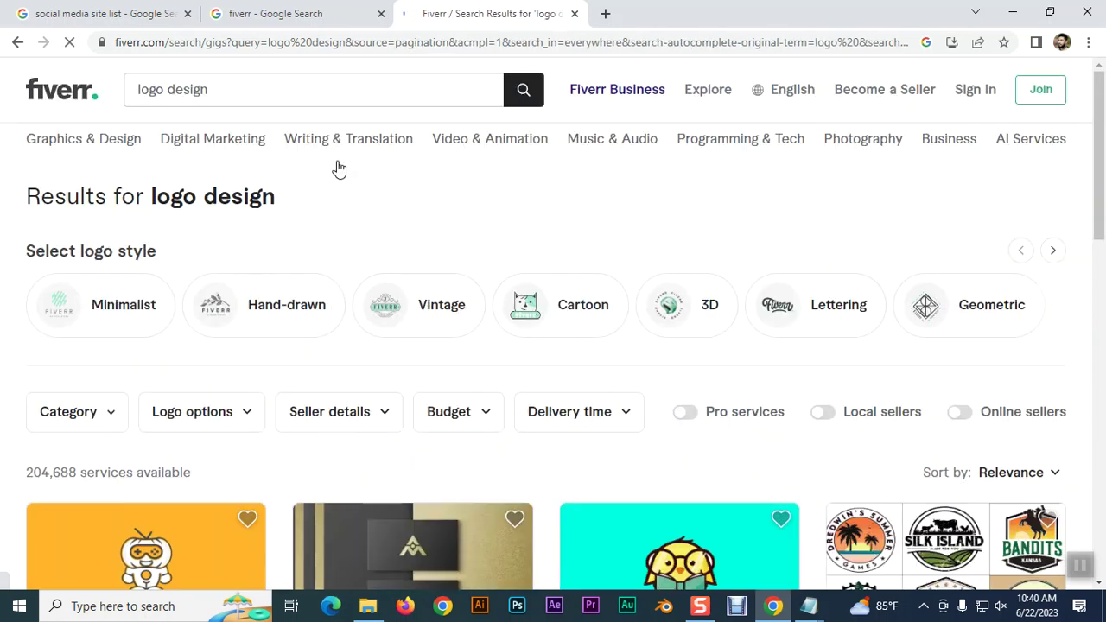
{"action": "left_click_drag", "start_coordinate": [210, 89], "coordinate": [168, 89]}
Replace 'design' with 'bla' and search Fiverr for 'logo blast'.
{"action": "key", "text": "BackSpace"}
{"action": "key", "text": "BackSpace"}
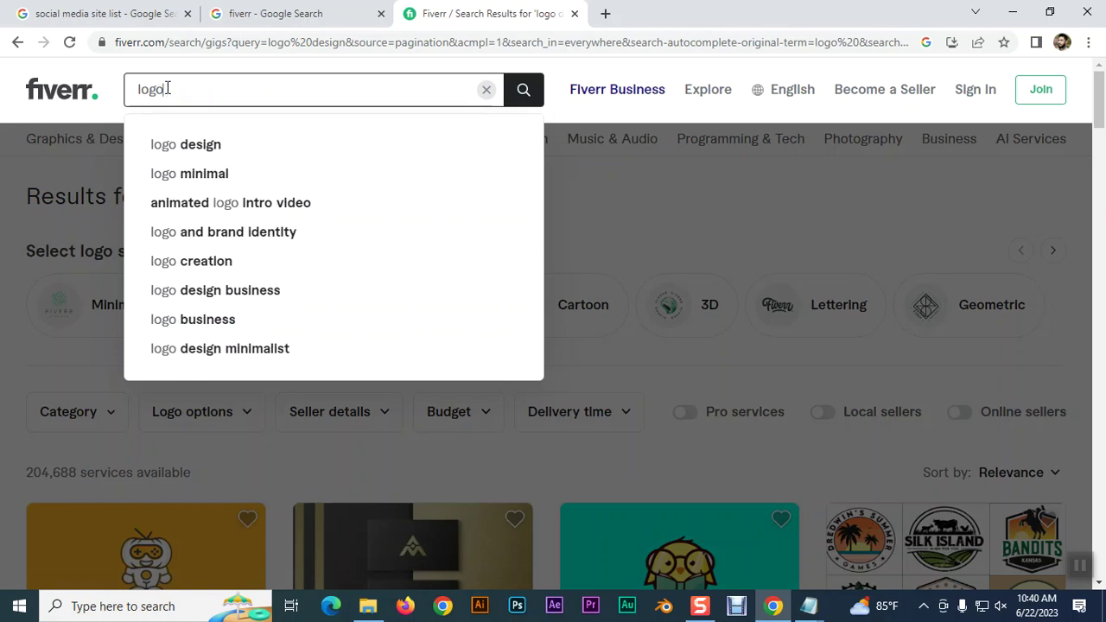
{"action": "type", "text": "blas"}
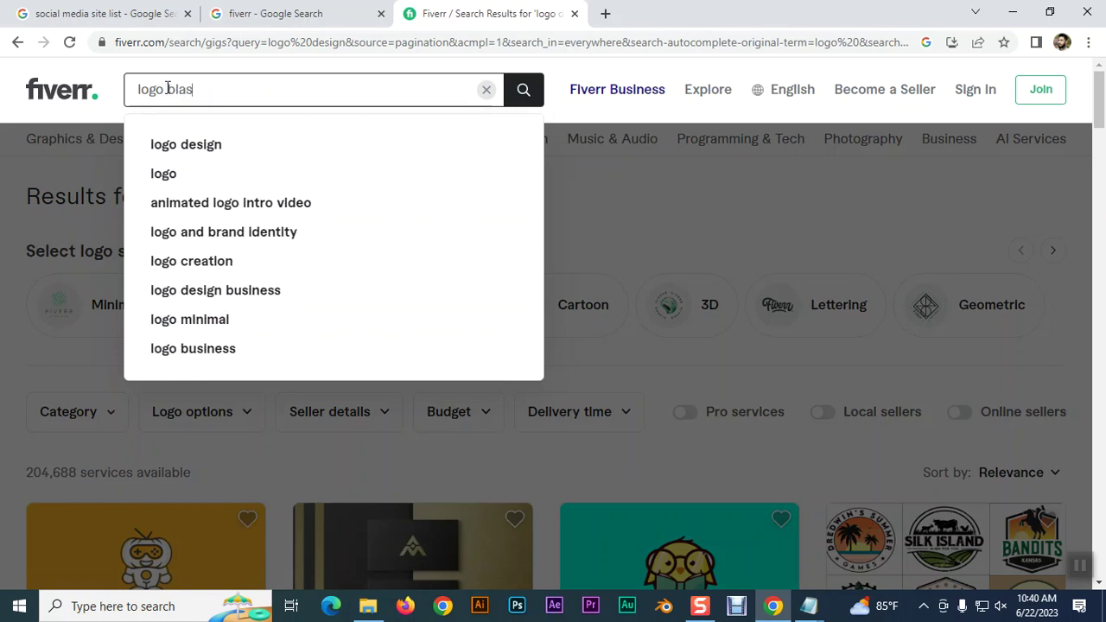
{"action": "key", "text": "Return"}
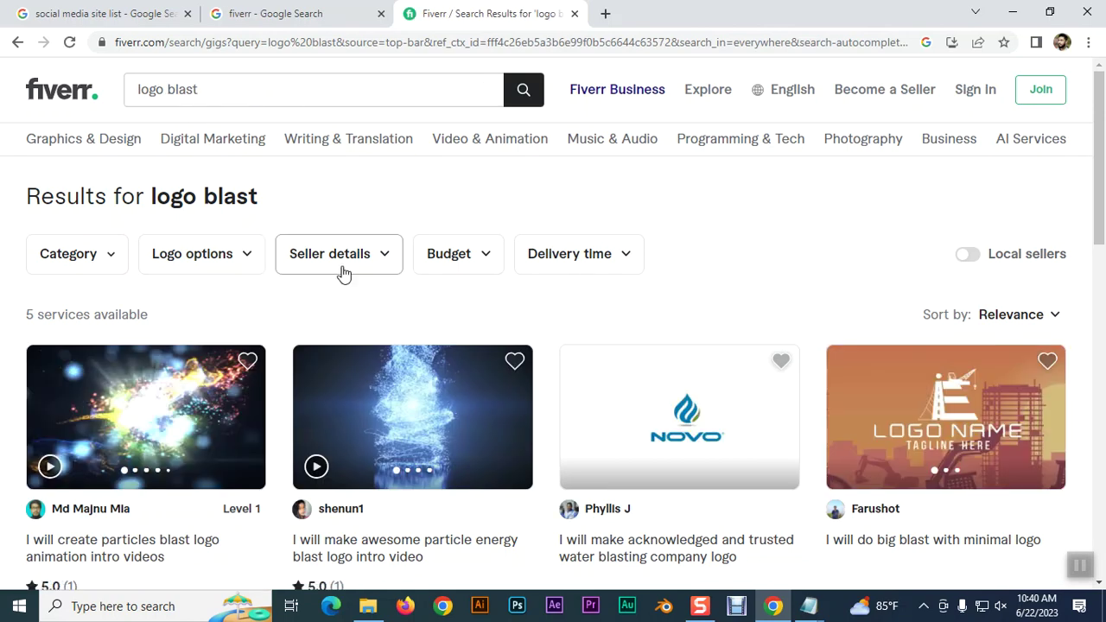
{"action": "scroll", "coordinate": [575, 271], "scroll_direction": "down", "scroll_amount": 3}
{"action": "scroll", "coordinate": [480, 364], "scroll_direction": "down", "scroll_amount": 3}
{"action": "scroll", "coordinate": [478, 370], "scroll_direction": "up", "scroll_amount": 6}
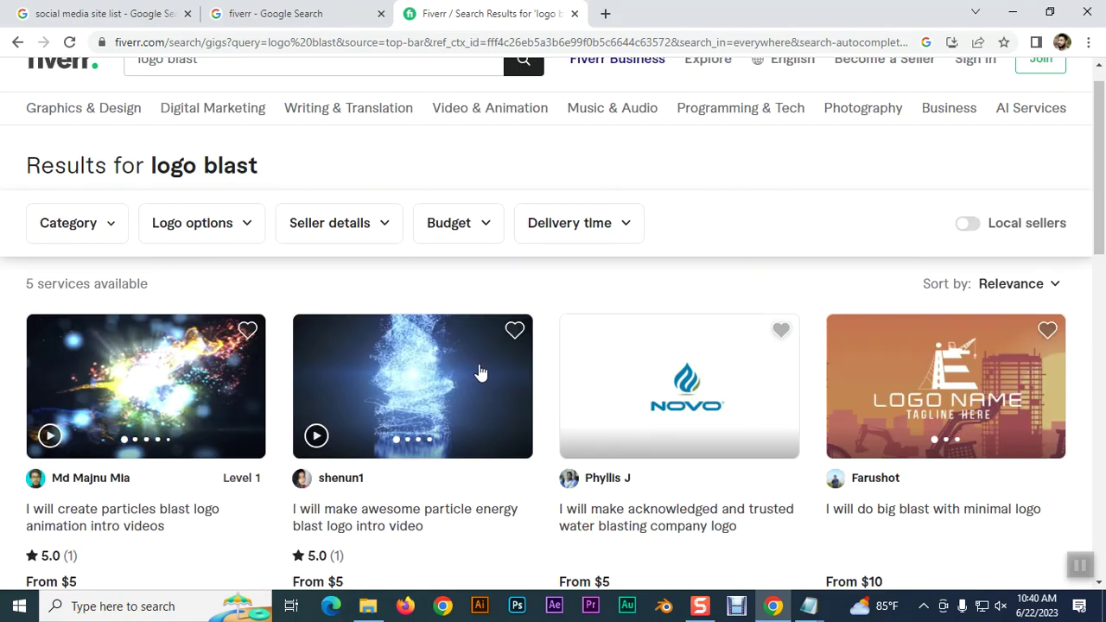
Correct the search to 'logo blest', then trim it back to just 'logo' and open a new tab.
{"action": "left_click", "coordinate": [165, 86]}
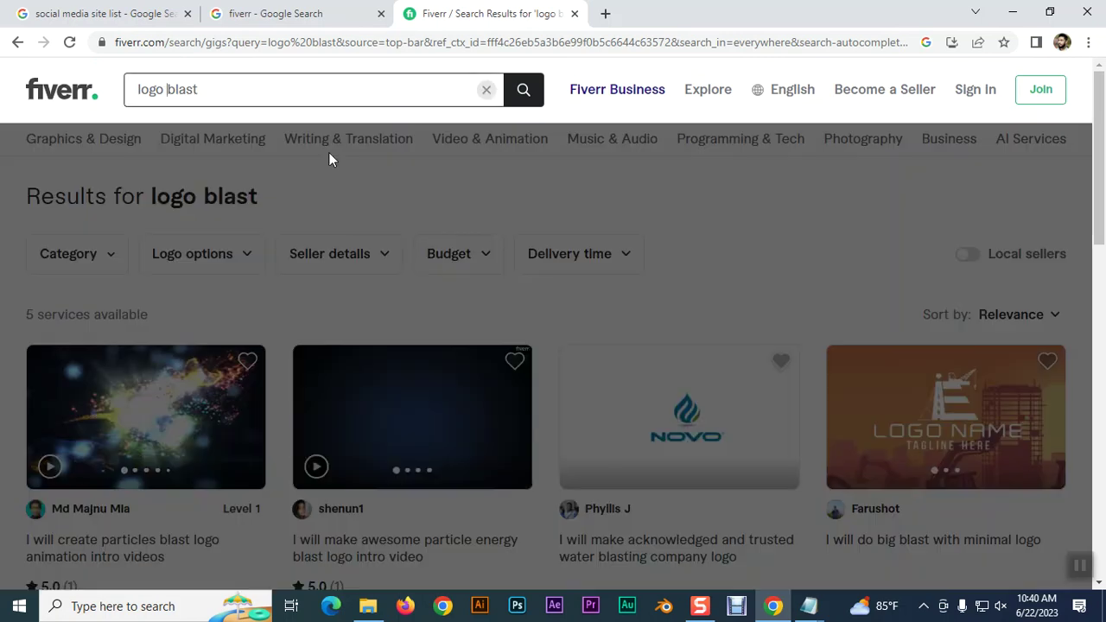
{"action": "left_click", "coordinate": [181, 90]}
{"action": "key", "text": "BackSpace"}
{"action": "type", "text": "e"}
{"action": "key", "text": "Return"}
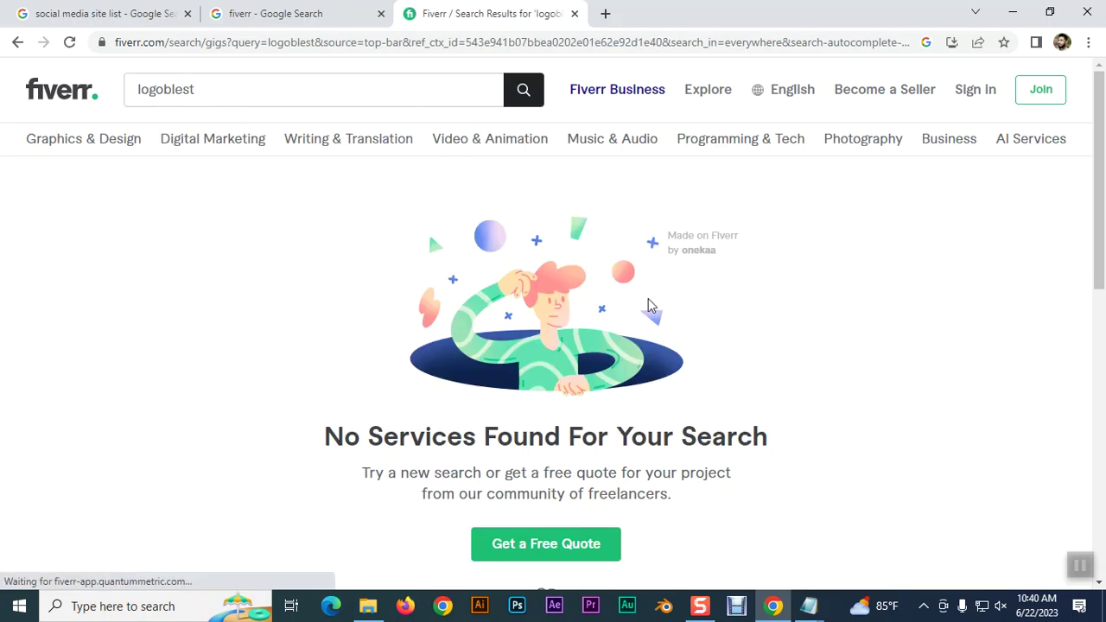
{"action": "left_click", "coordinate": [164, 89]}
{"action": "left_click", "coordinate": [523, 90]}
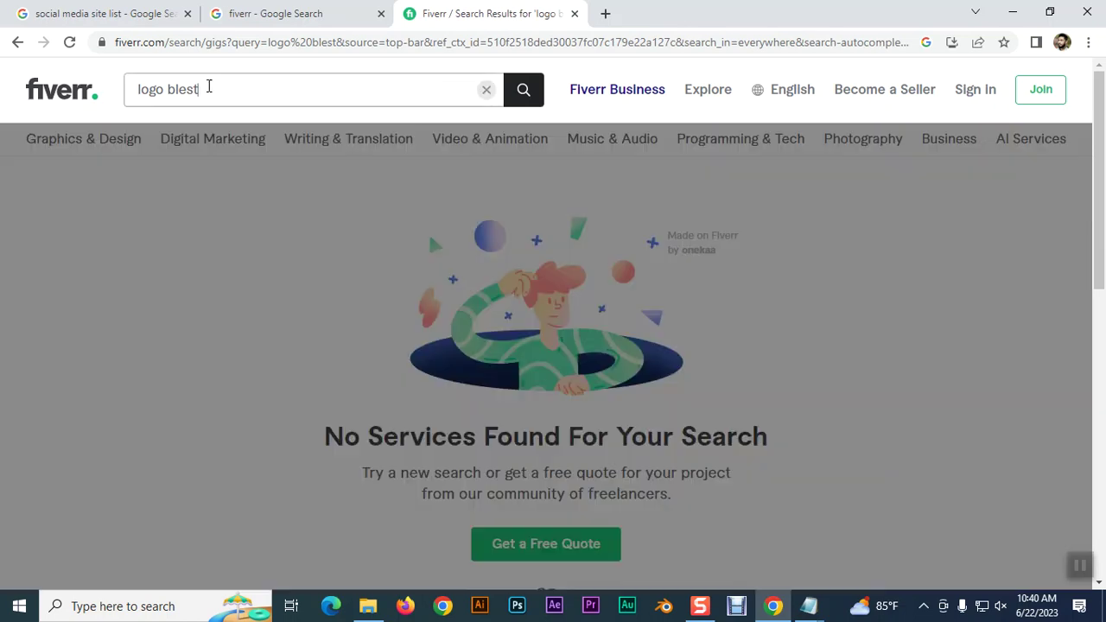
{"action": "left_click_drag", "start_coordinate": [207, 87], "coordinate": [112, 92]}
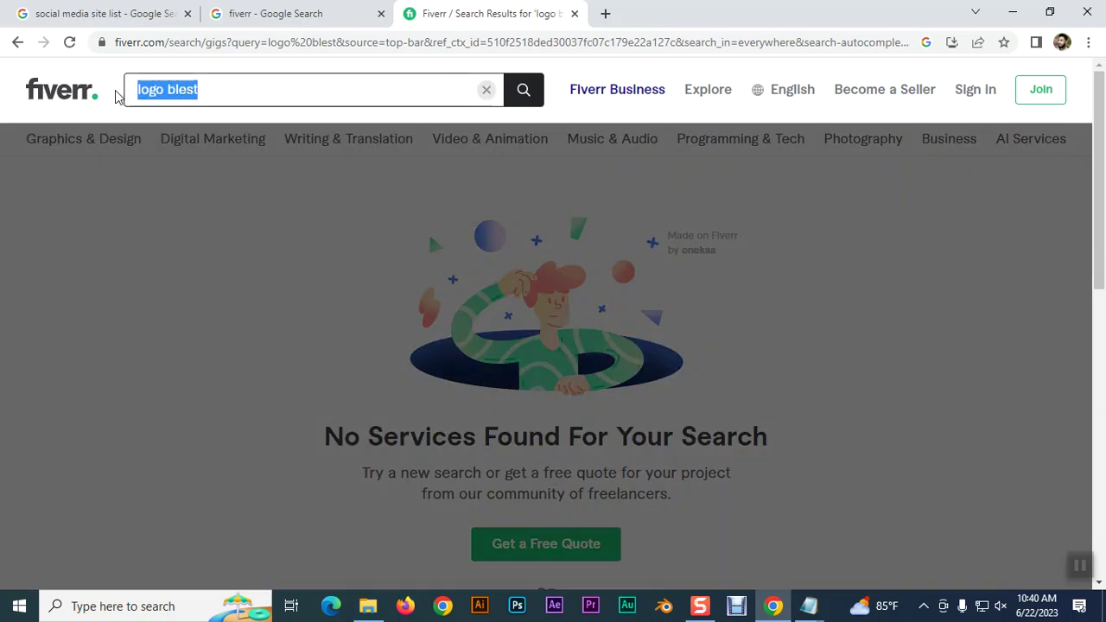
{"action": "left_click", "coordinate": [279, 87]}
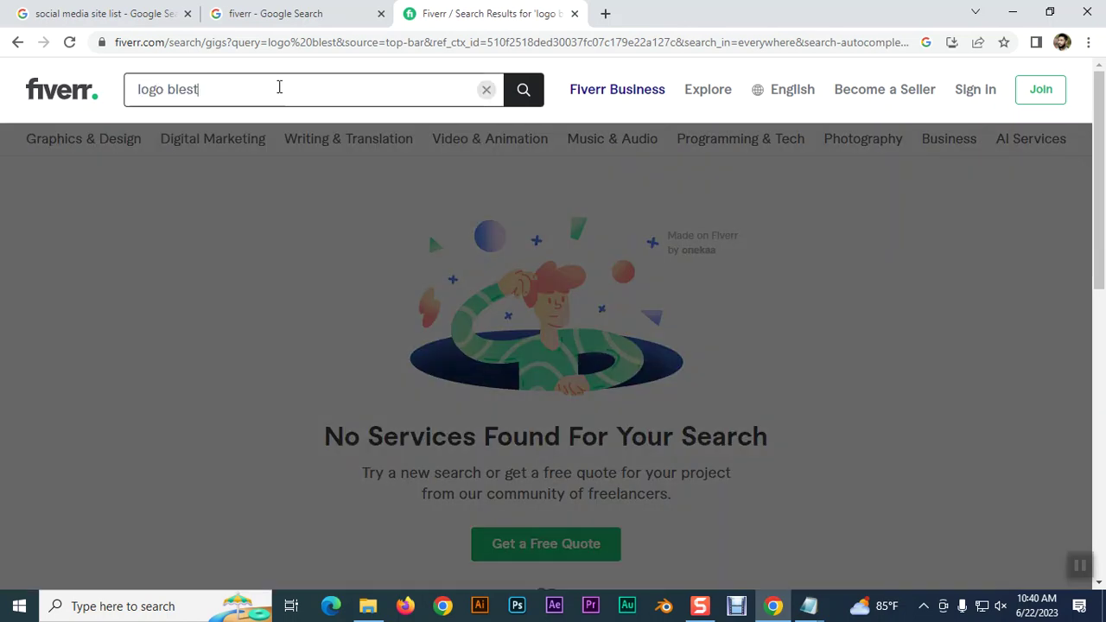
{"action": "key", "text": "BackSpace"}
{"action": "key", "text": "BackSpace"}
{"action": "key", "text": "BackSpace"}
{"action": "key", "text": "BackSpace"}
{"action": "key", "text": "BackSpace"}
{"action": "key", "text": "BackSpace"}
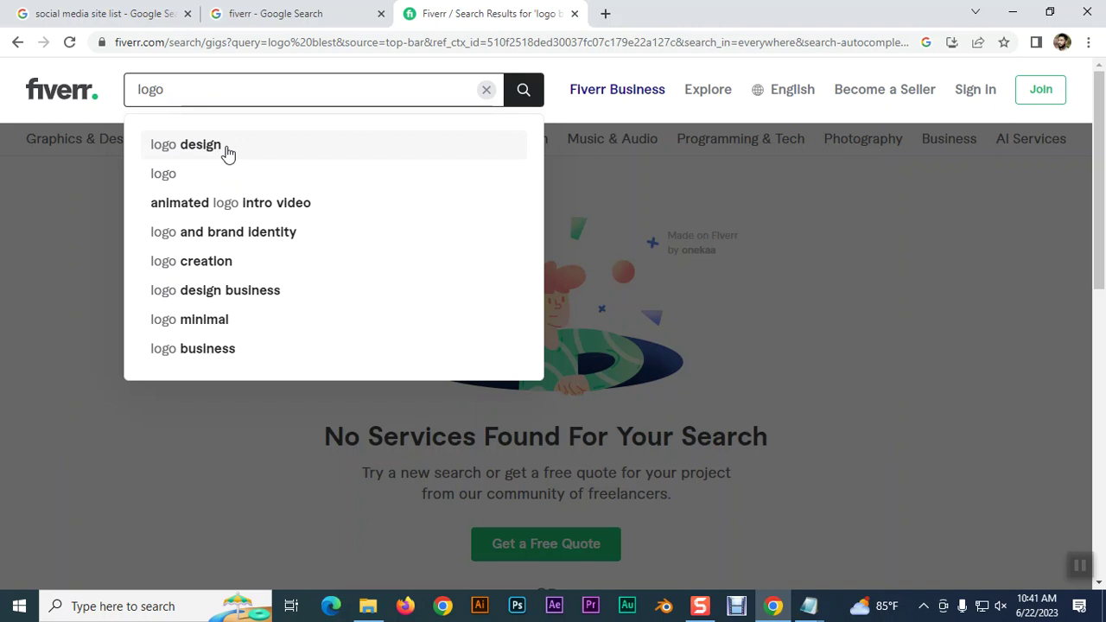
{"action": "left_click", "coordinate": [606, 13]}
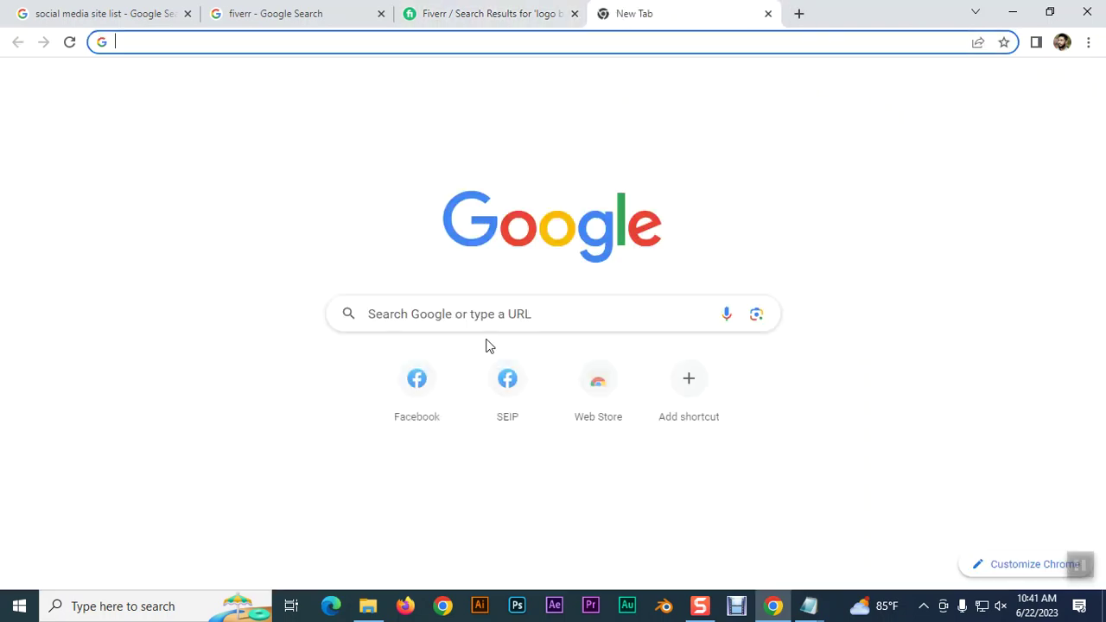
Search Google for 'Creative it' and open the Creative IT Institute | Dhaka Facebook page in a new tab.
{"action": "left_click", "coordinate": [484, 318]}
{"action": "type", "text": "Crea"}
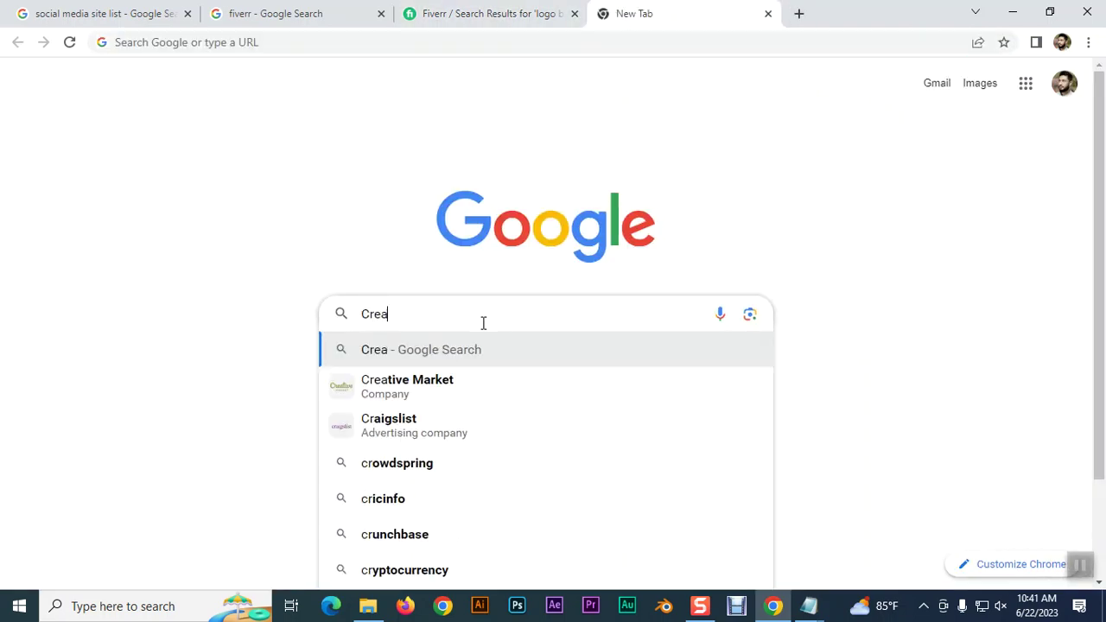
{"action": "type", "text": "tive it"}
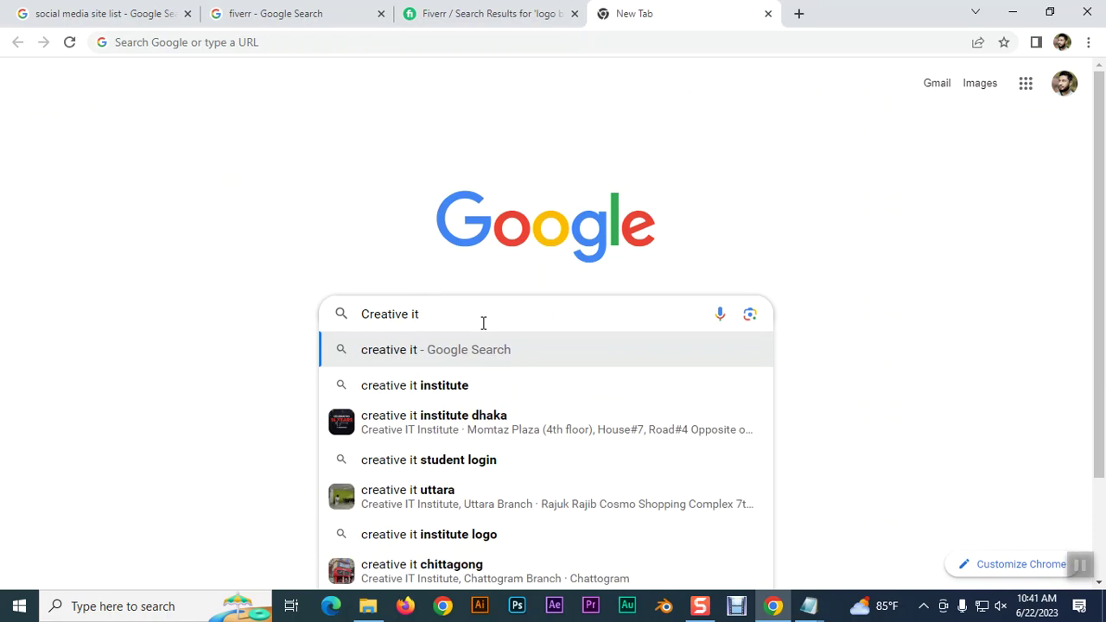
{"action": "key", "text": "Return"}
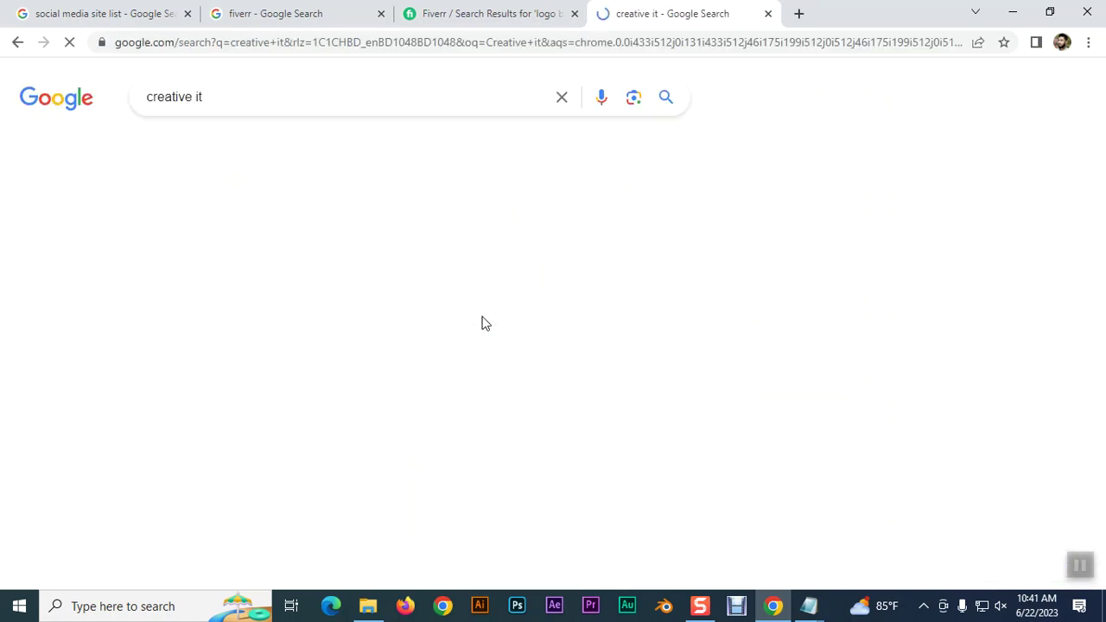
{"action": "scroll", "coordinate": [267, 289], "scroll_direction": "down", "scroll_amount": 3}
{"action": "scroll", "coordinate": [184, 383], "scroll_direction": "down", "scroll_amount": 7}
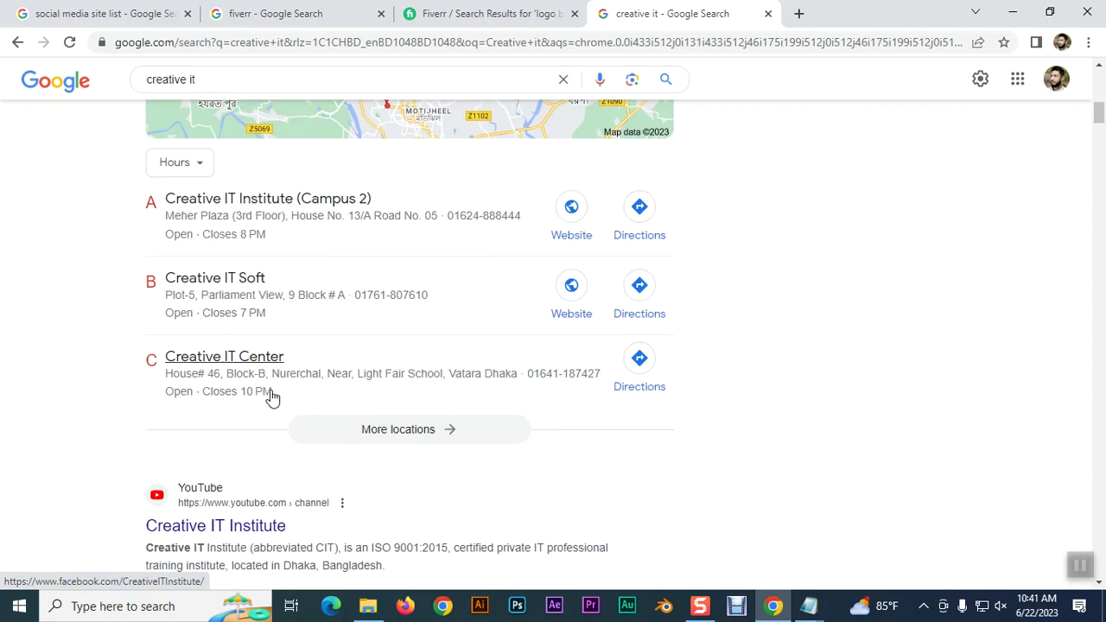
{"action": "scroll", "coordinate": [207, 469], "scroll_direction": "down", "scroll_amount": 2}
{"action": "scroll", "coordinate": [250, 380], "scroll_direction": "down", "scroll_amount": 3}
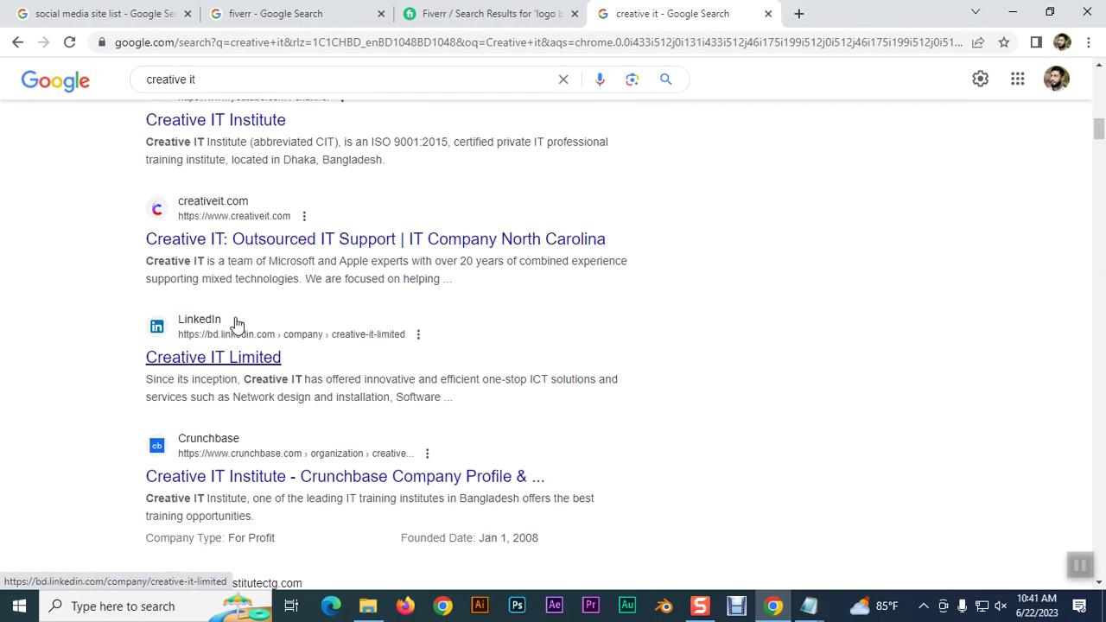
{"action": "scroll", "coordinate": [234, 325], "scroll_direction": "down", "scroll_amount": 3}
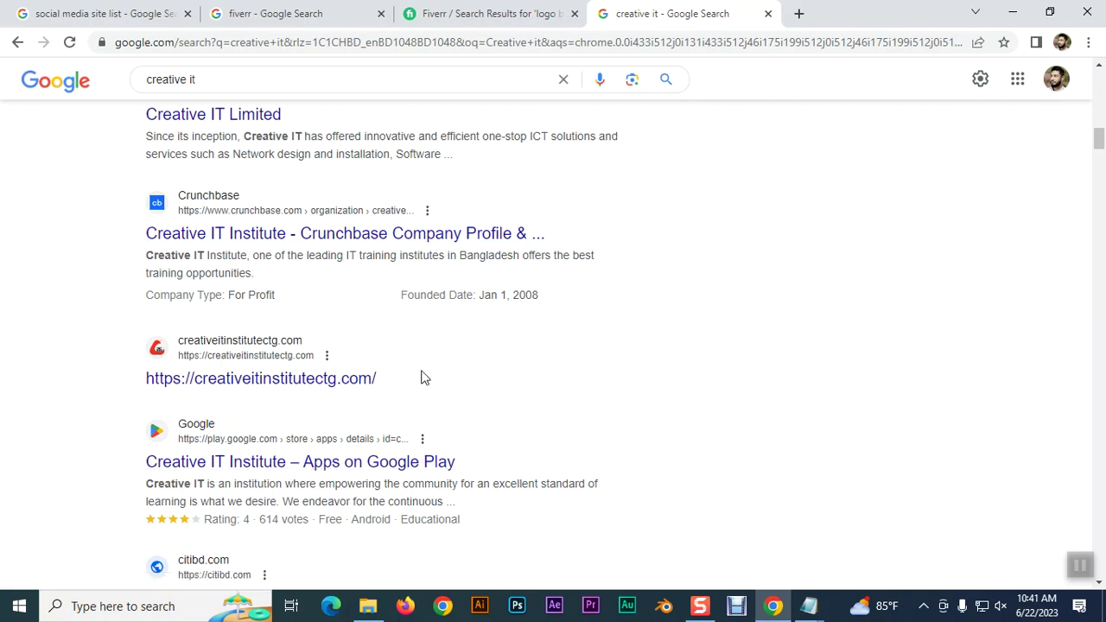
{"action": "scroll", "coordinate": [271, 296], "scroll_direction": "up", "scroll_amount": 5}
{"action": "scroll", "coordinate": [271, 294], "scroll_direction": "up", "scroll_amount": 10}
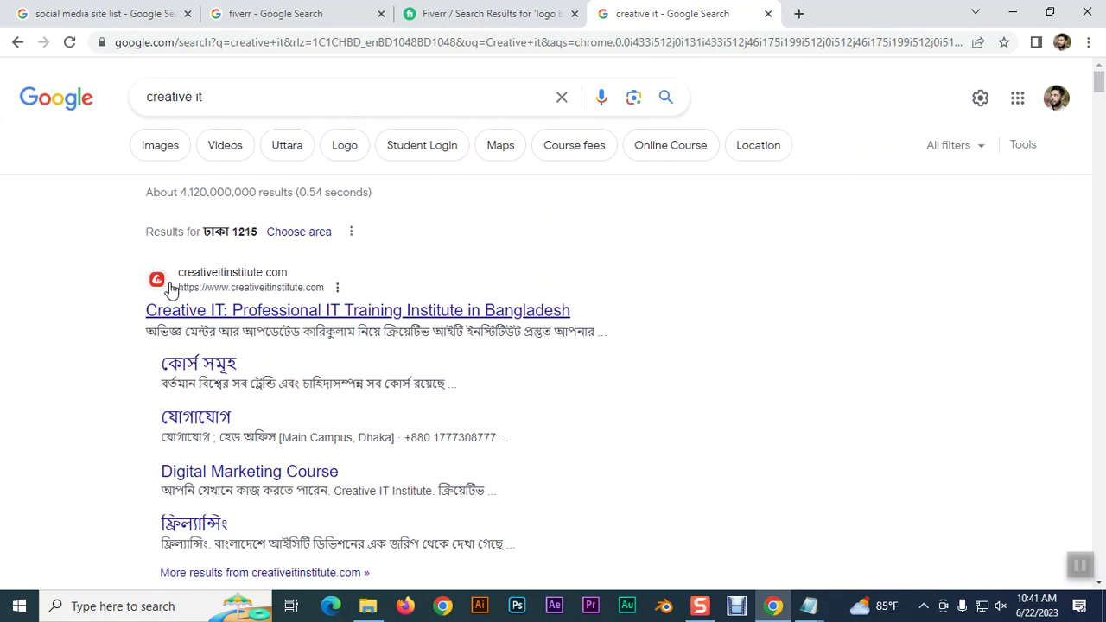
{"action": "scroll", "coordinate": [363, 358], "scroll_direction": "down", "scroll_amount": 5}
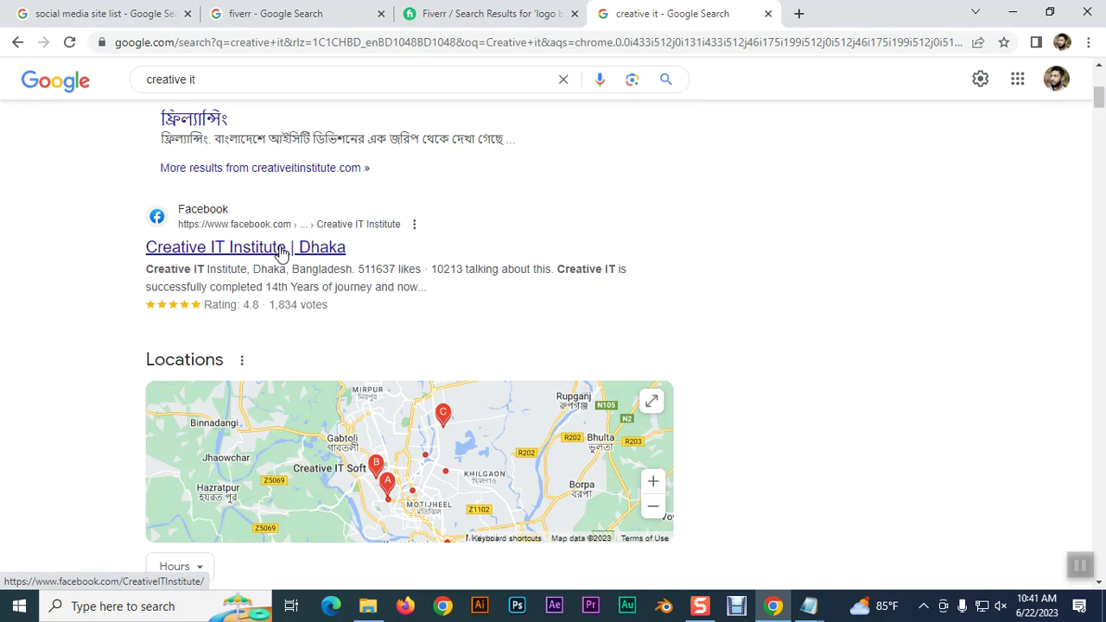
{"action": "scroll", "coordinate": [445, 274], "scroll_direction": "down", "scroll_amount": 8}
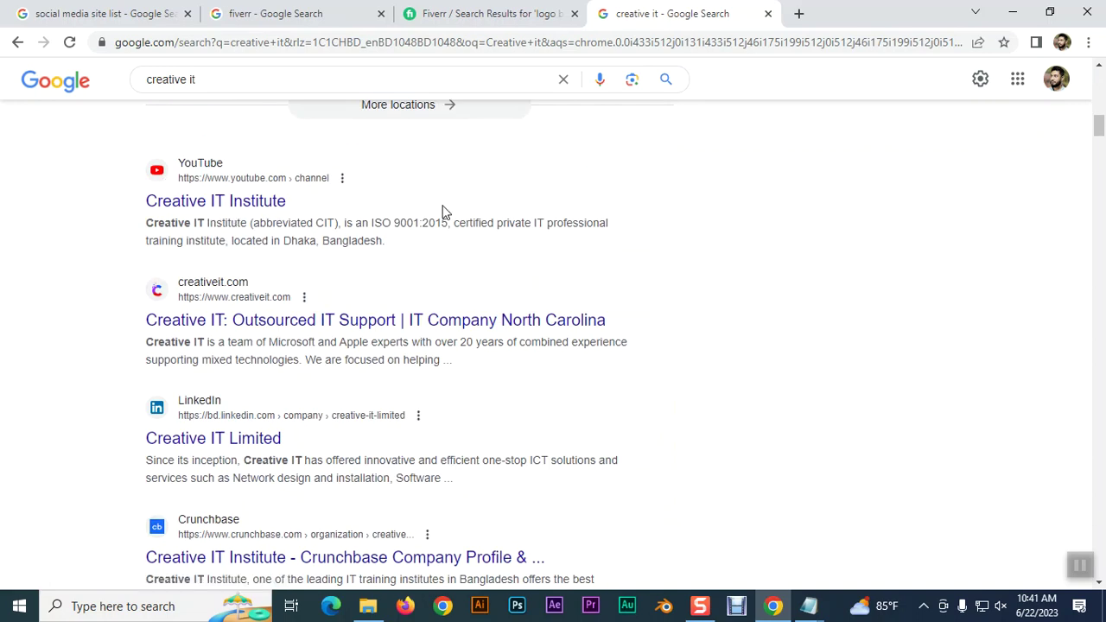
{"action": "scroll", "coordinate": [445, 211], "scroll_direction": "down", "scroll_amount": 5}
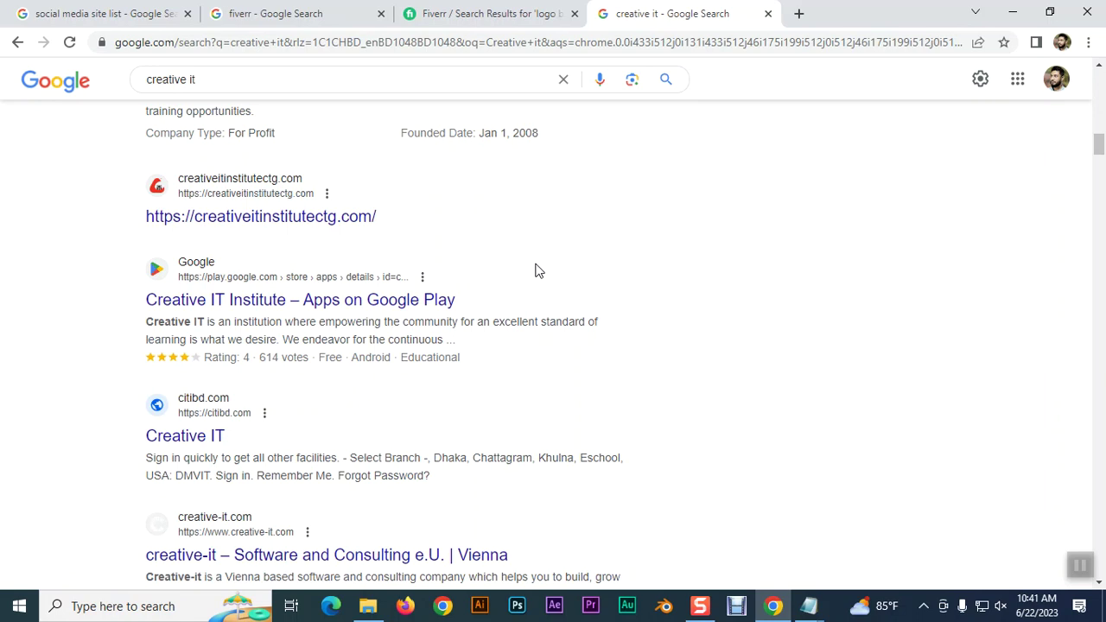
{"action": "scroll", "coordinate": [788, 234], "scroll_direction": "up", "scroll_amount": 15}
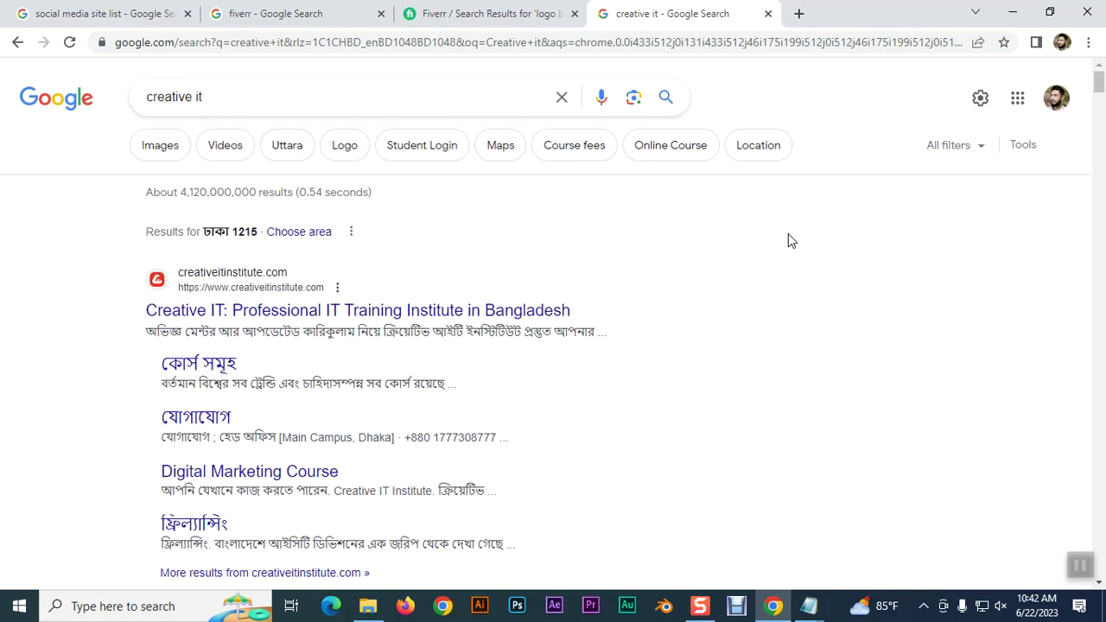
{"action": "scroll", "coordinate": [789, 241], "scroll_direction": "down", "scroll_amount": 3}
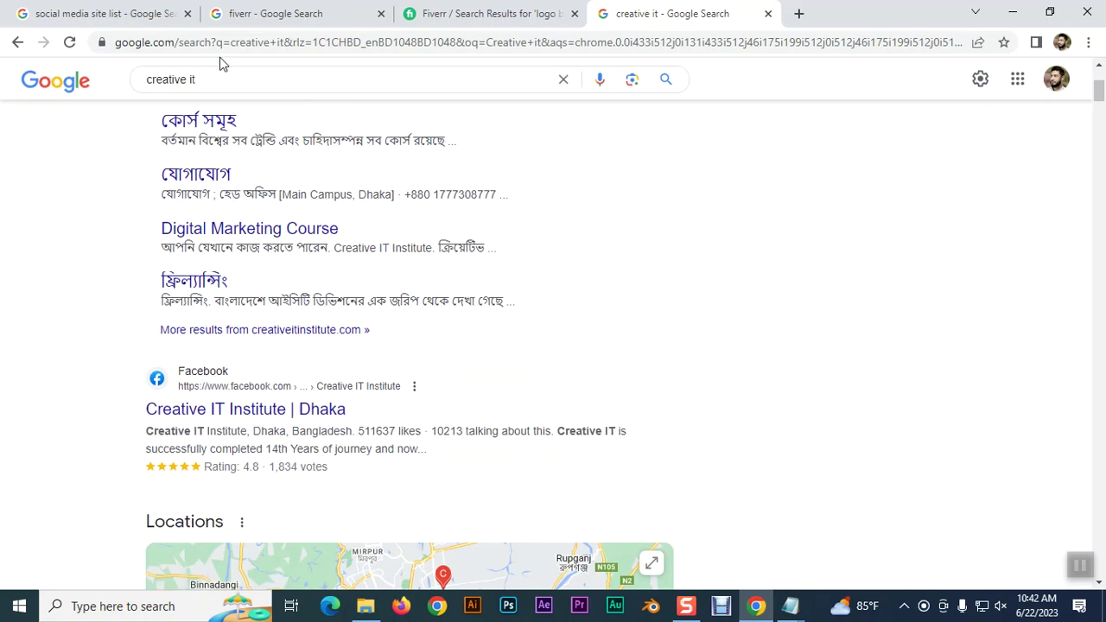
{"action": "middle_click", "coordinate": [251, 408]}
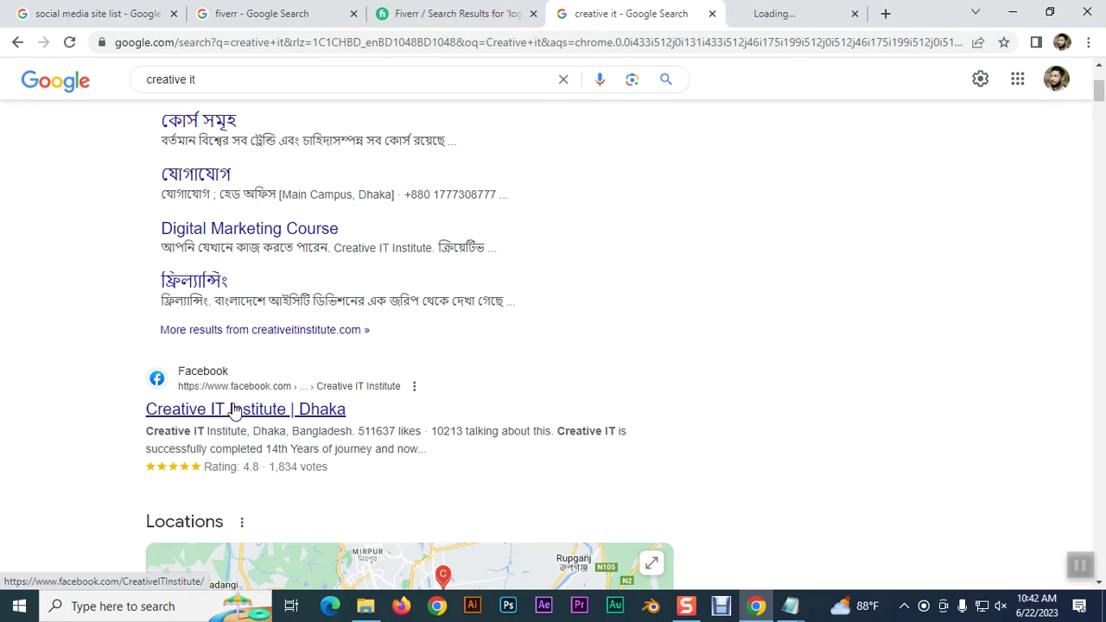
Close the Creative IT Institute Facebook tab and return to the Fiverr search tab.
{"action": "key", "text": "ctrl+Tab"}
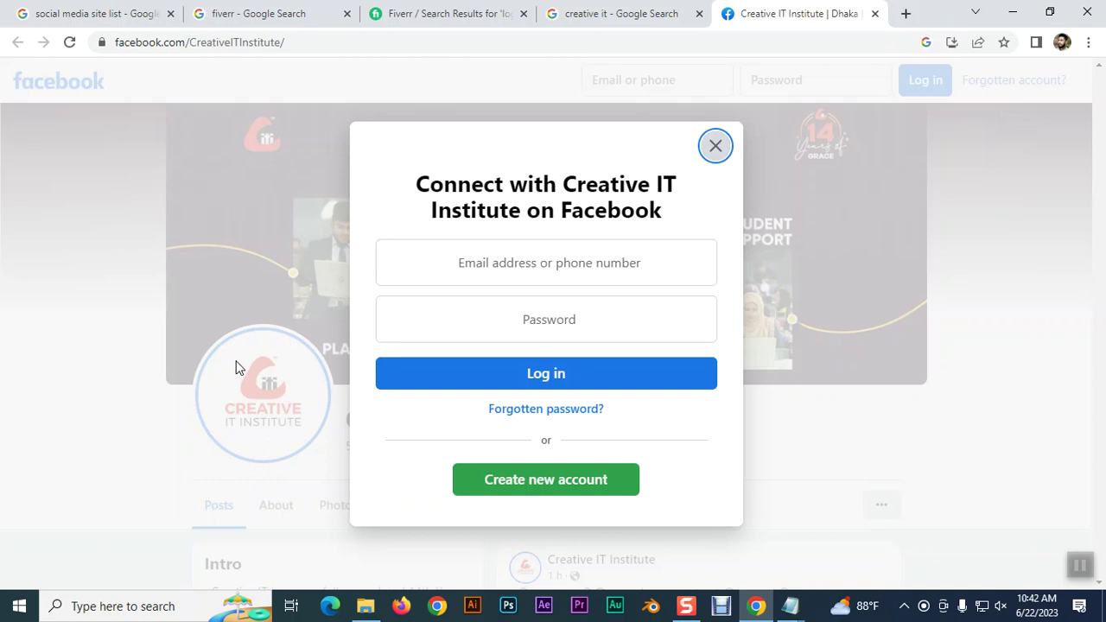
{"action": "left_click", "coordinate": [874, 14]}
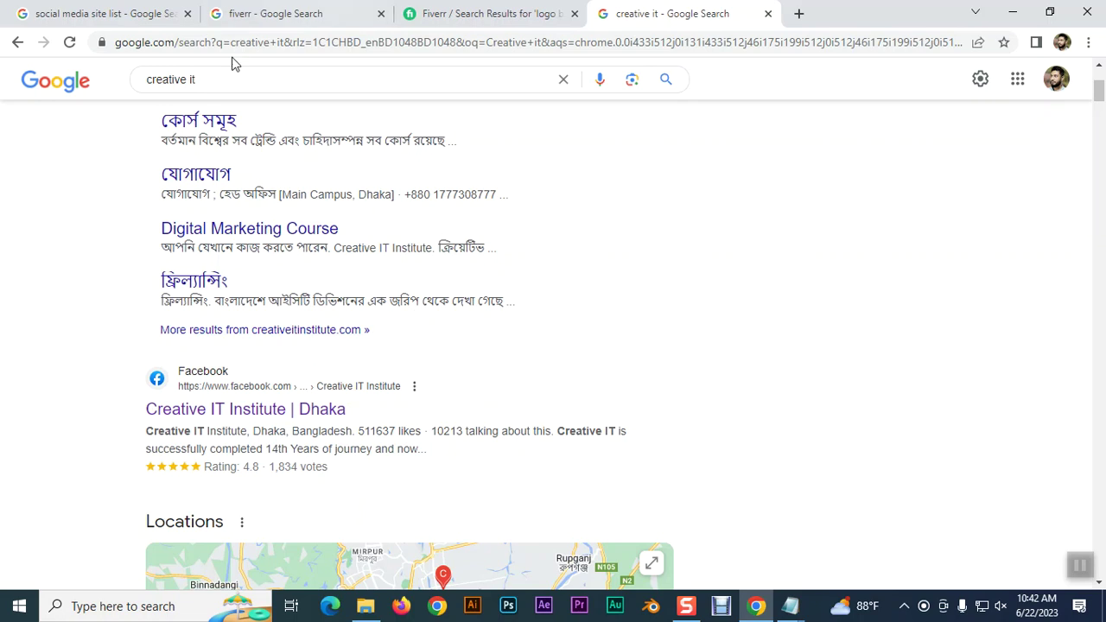
{"action": "scroll", "coordinate": [717, 242], "scroll_direction": "up", "scroll_amount": 1}
{"action": "scroll", "coordinate": [716, 242], "scroll_direction": "up", "scroll_amount": 3}
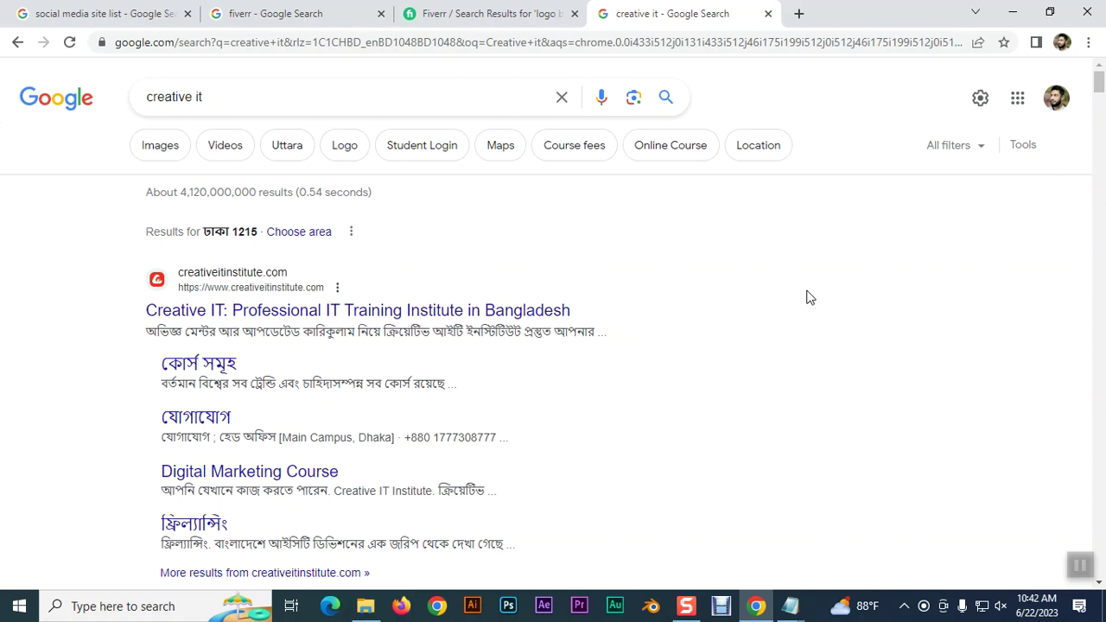
{"action": "left_click", "coordinate": [484, 14]}
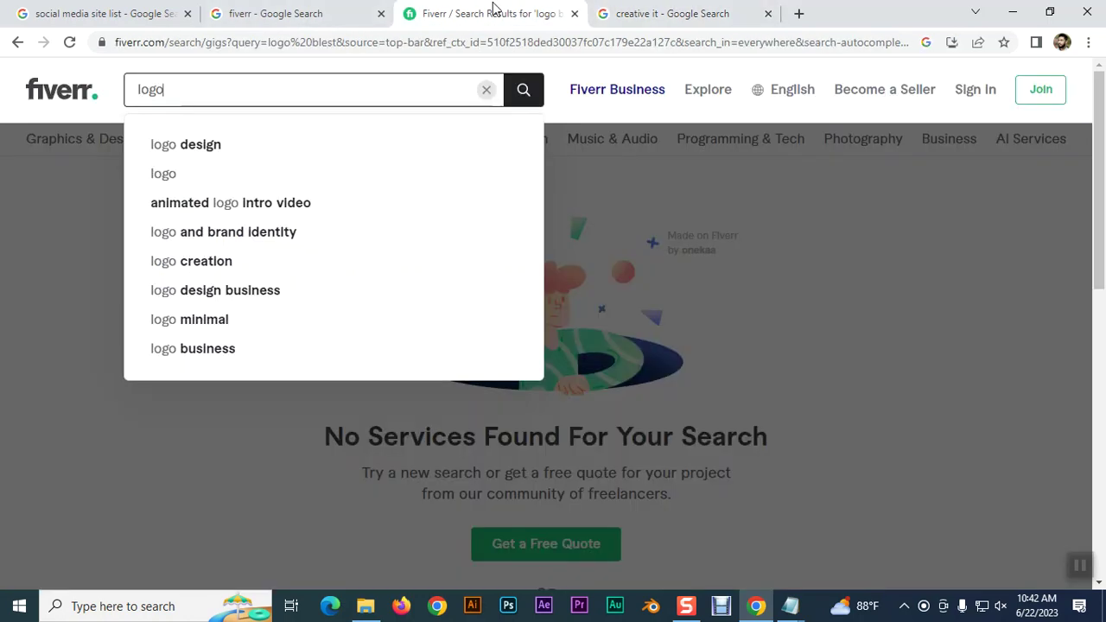
Search Fiverr for 'logo design' and browse the gig results grouped by price.
{"action": "left_click", "coordinate": [279, 144]}
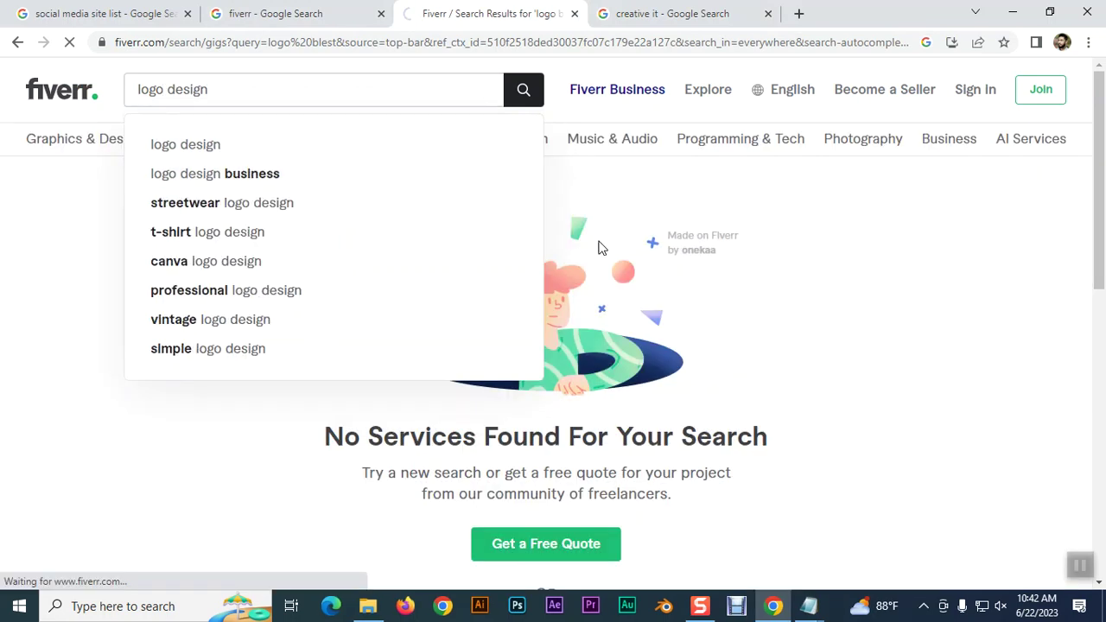
{"action": "scroll", "coordinate": [773, 284], "scroll_direction": "down", "scroll_amount": 1}
{"action": "scroll", "coordinate": [776, 285], "scroll_direction": "down", "scroll_amount": 3}
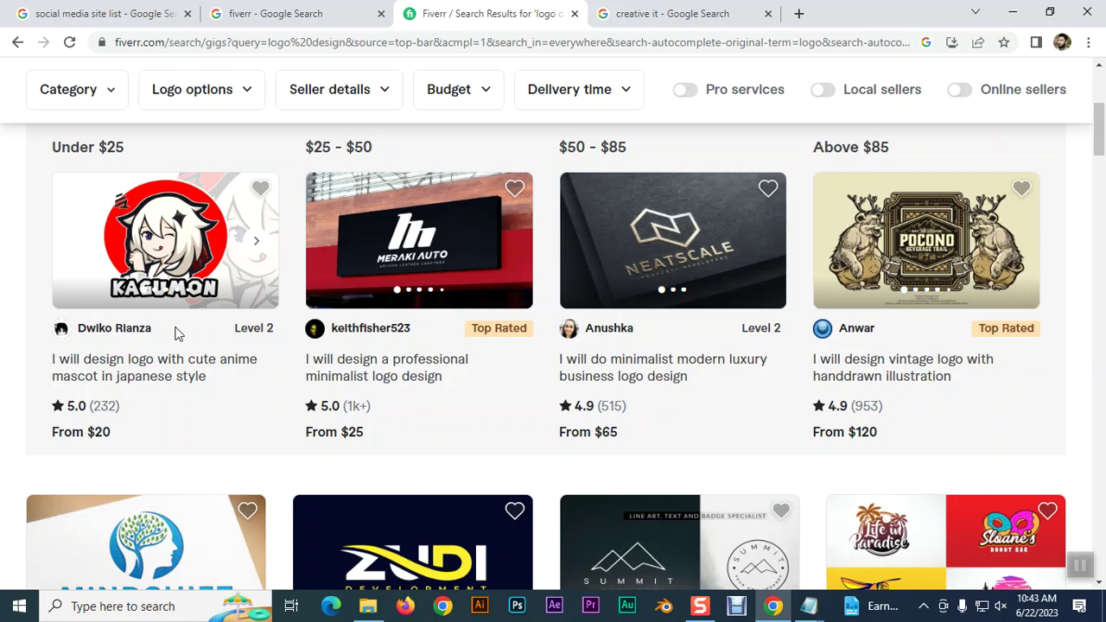
{"action": "scroll", "coordinate": [553, 259], "scroll_direction": "up", "scroll_amount": 4}
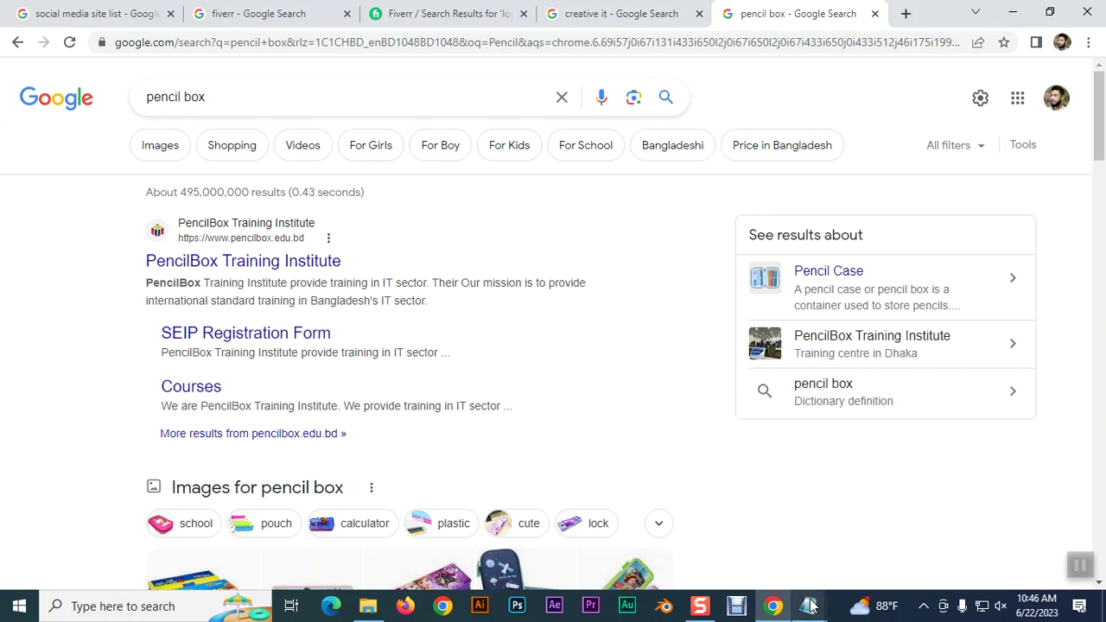
Bring the Document.txt Notepad window in front of the Google results.
{"action": "mouse_move", "coordinate": [809, 605]}
{"action": "left_click", "coordinate": [856, 550]}
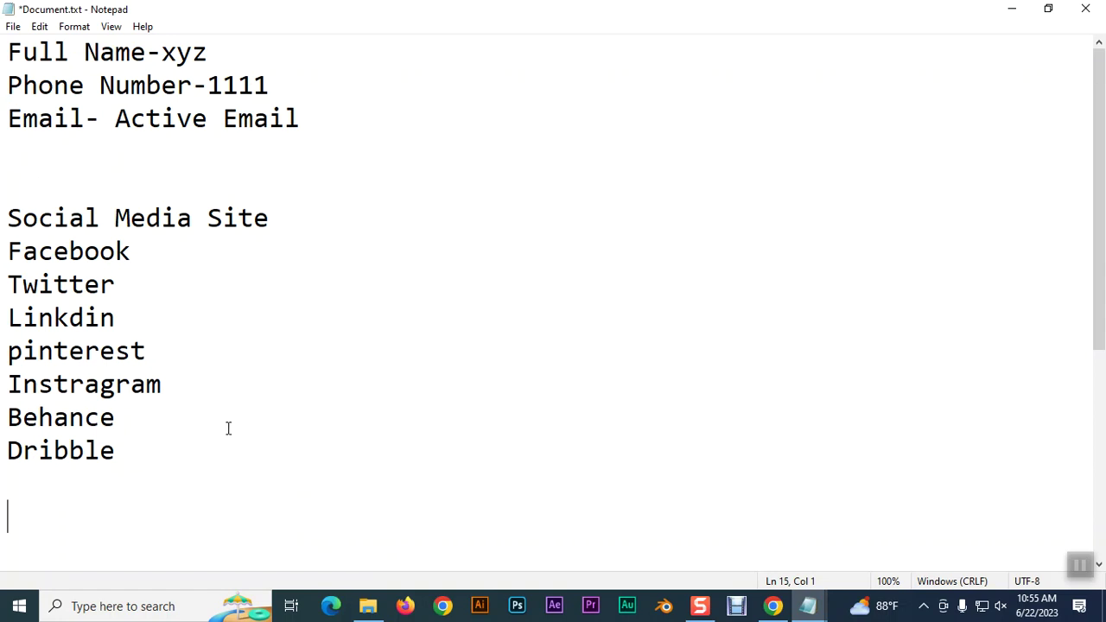
Add a 'Brand Name' heading to Document.txt, then switch to New Text Document (4).txt.
{"action": "type", "text": "Brand Name-"}
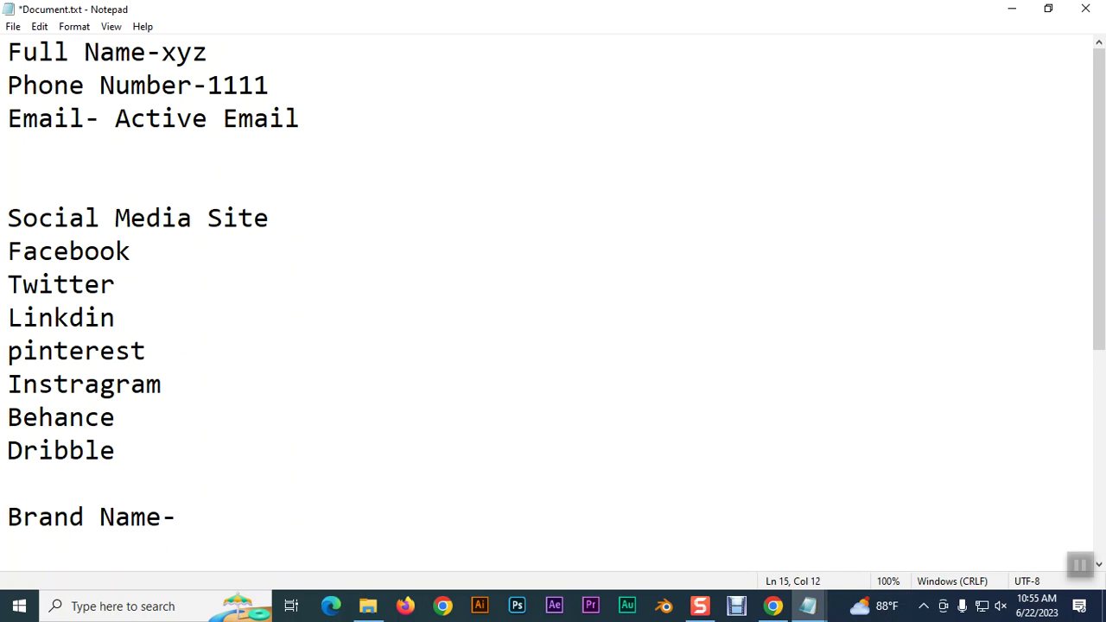
{"action": "key", "text": "BackSpace"}
{"action": "scroll", "coordinate": [233, 512], "scroll_direction": "down", "scroll_amount": 3}
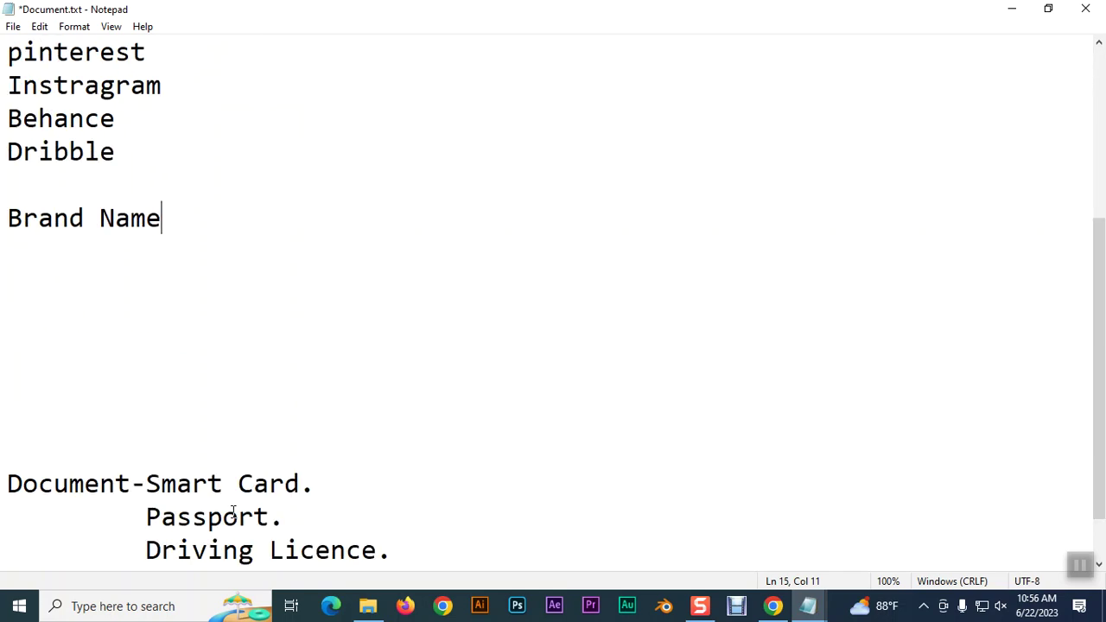
{"action": "scroll", "coordinate": [380, 468], "scroll_direction": "down", "scroll_amount": 1}
{"action": "scroll", "coordinate": [402, 462], "scroll_direction": "up", "scroll_amount": 4}
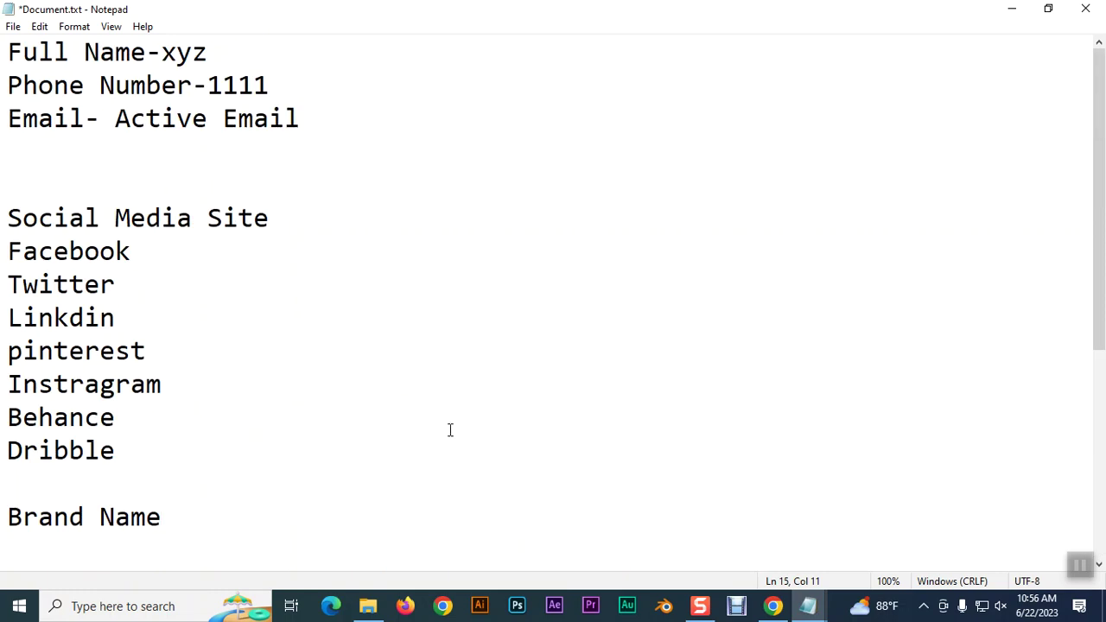
{"action": "left_click", "coordinate": [806, 606]}
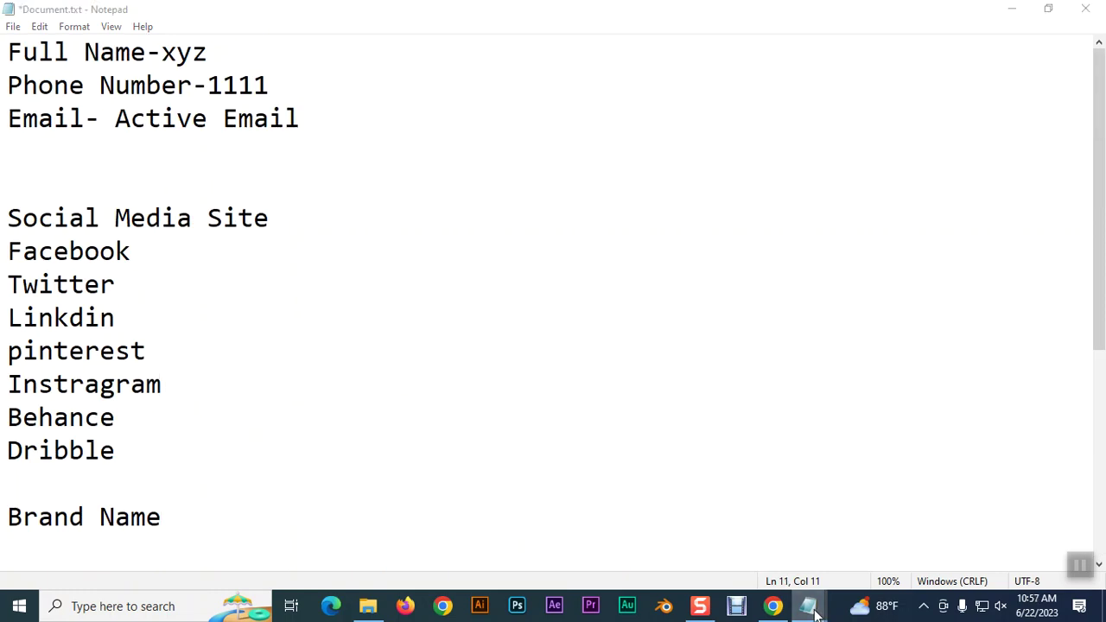
{"action": "left_click", "coordinate": [714, 537]}
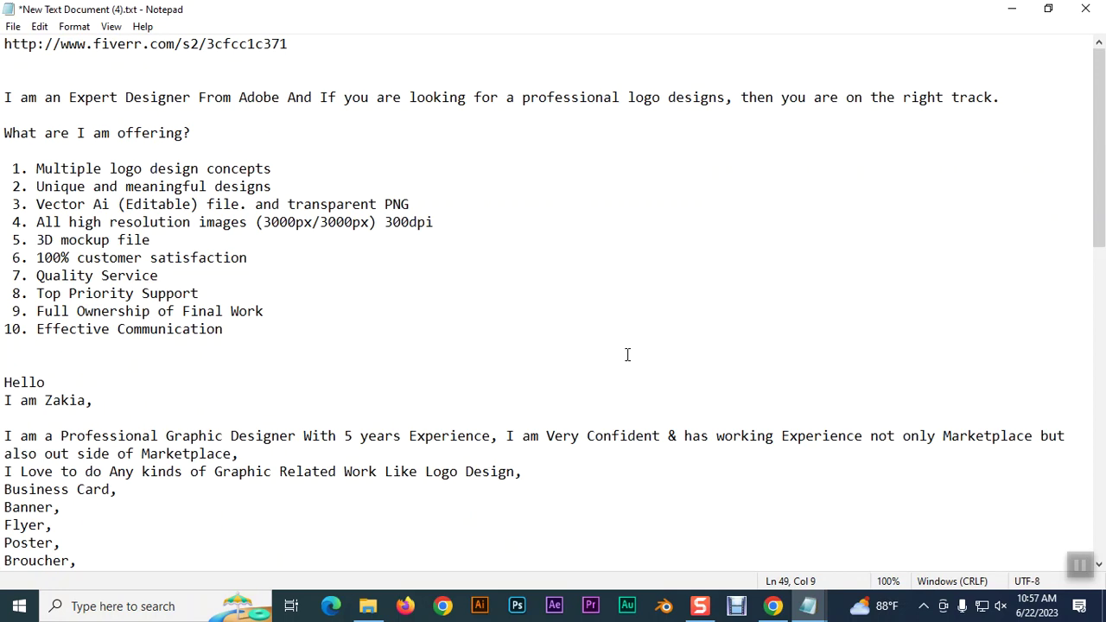
Scroll through the saved bios in New Text Document (4) to the architecture designer section.
{"action": "scroll", "coordinate": [628, 355], "scroll_direction": "down", "scroll_amount": 4}
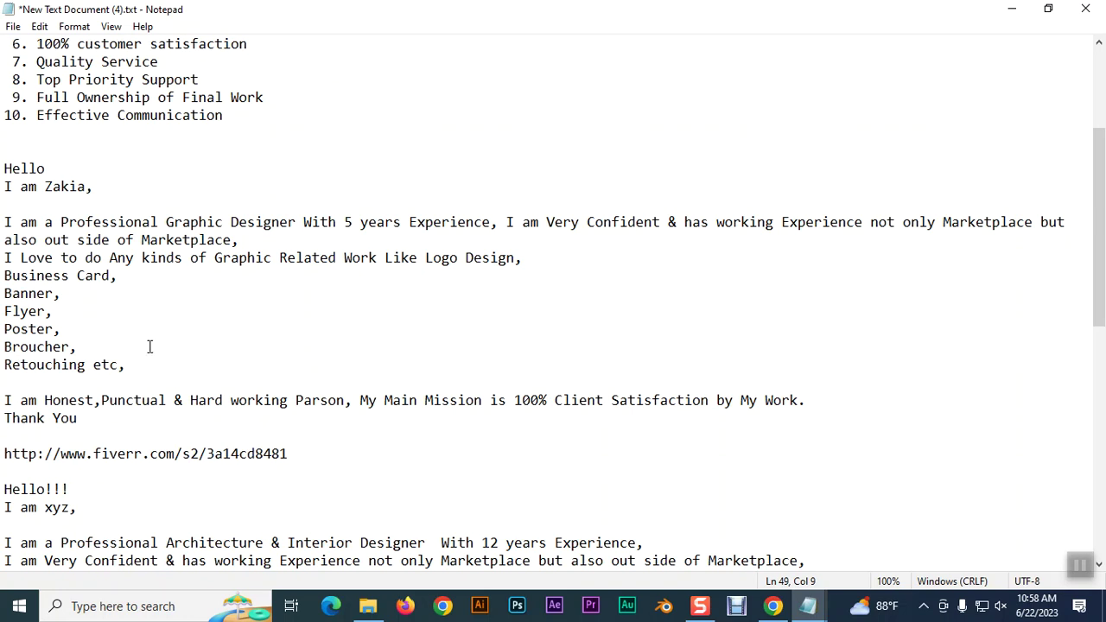
{"action": "scroll", "coordinate": [24, 477], "scroll_direction": "up", "scroll_amount": 2}
{"action": "scroll", "coordinate": [24, 477], "scroll_direction": "up", "scroll_amount": 2}
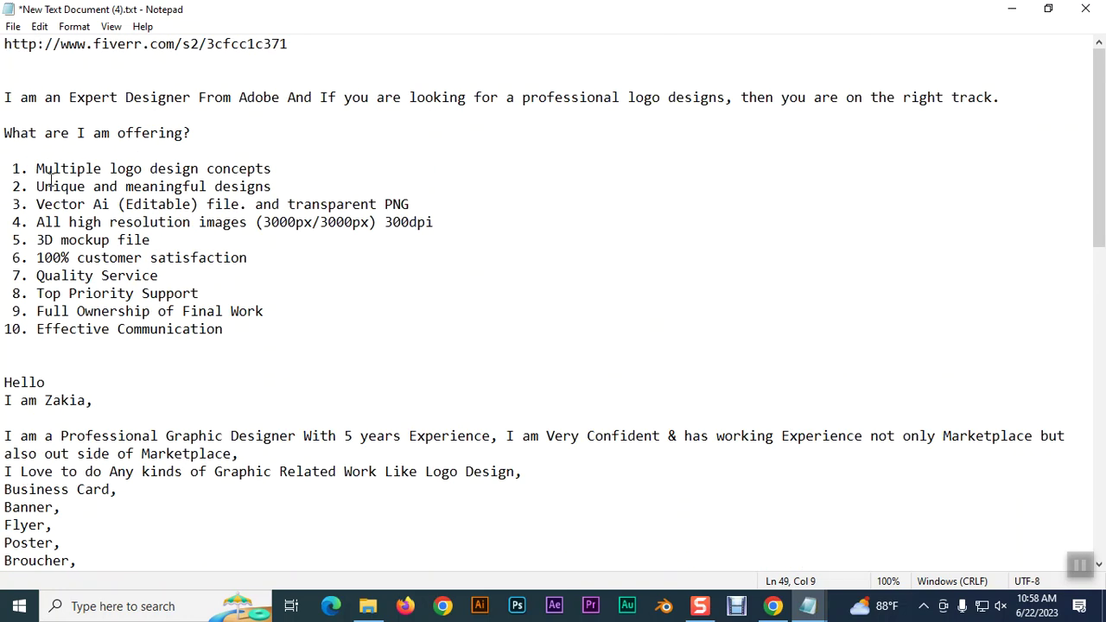
{"action": "scroll", "coordinate": [299, 354], "scroll_direction": "down", "scroll_amount": 8}
{"action": "scroll", "coordinate": [303, 354], "scroll_direction": "down", "scroll_amount": 2}
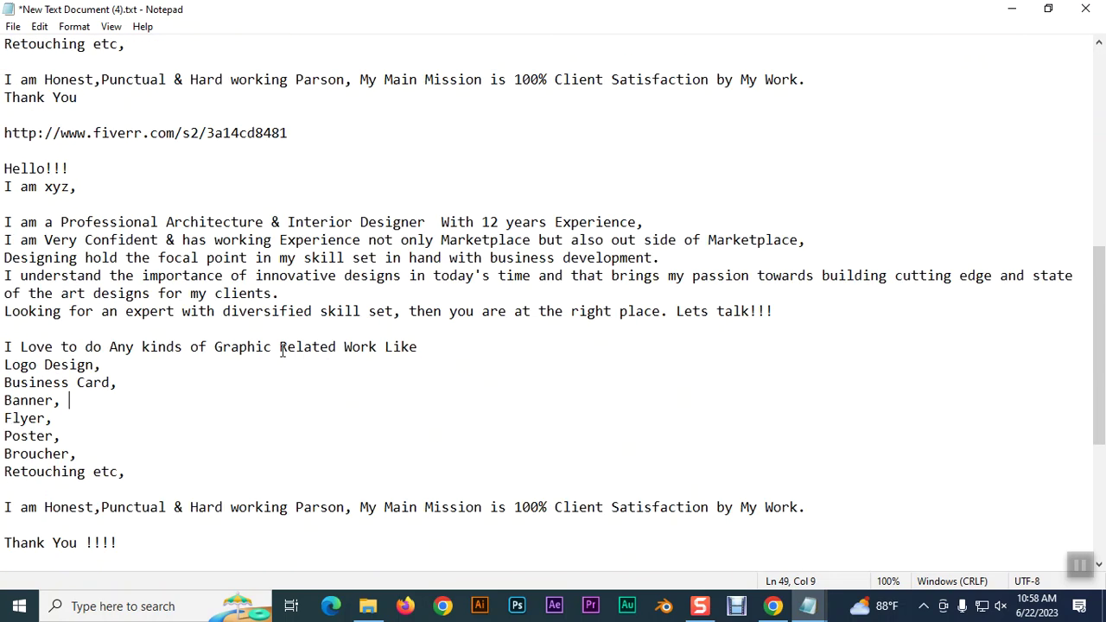
{"action": "scroll", "coordinate": [139, 356], "scroll_direction": "down", "scroll_amount": 2}
{"action": "scroll", "coordinate": [144, 329], "scroll_direction": "up", "scroll_amount": 2}
Select and review the Architecture & Interior Designer bio and its 12 years of experience.
{"action": "left_click_drag", "start_coordinate": [12, 222], "coordinate": [771, 315]}
{"action": "left_click", "coordinate": [846, 317]}
{"action": "double_click", "coordinate": [499, 222]}
{"action": "left_click", "coordinate": [677, 372]}
Highlight the Architecture & Interior Designer title and review the animator bio text.
{"action": "left_click_drag", "start_coordinate": [173, 222], "coordinate": [424, 222]}
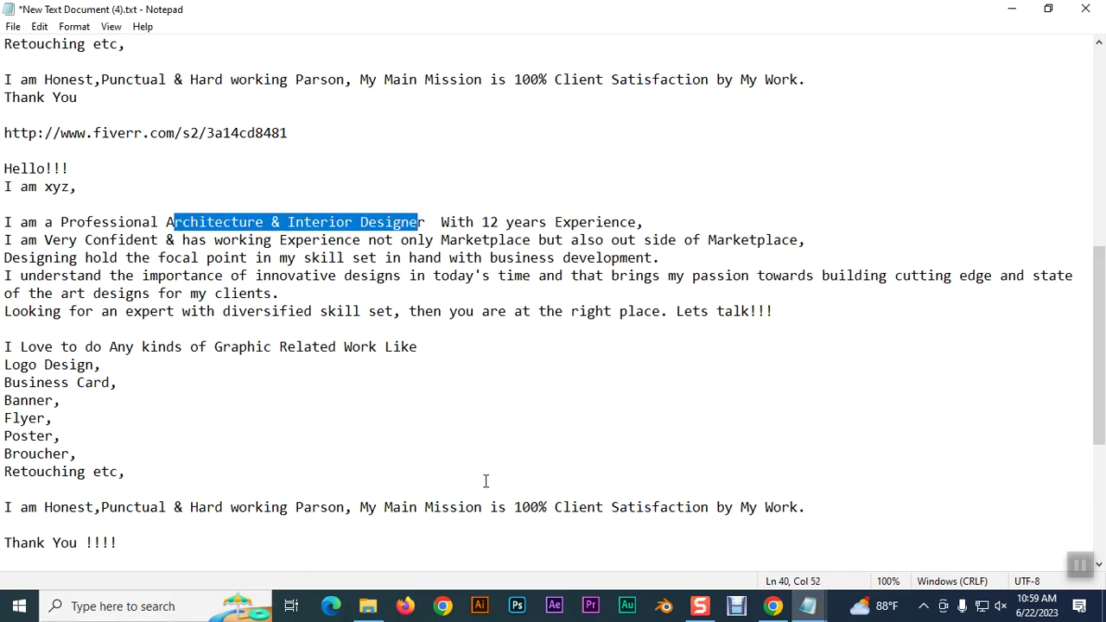
{"action": "scroll", "coordinate": [514, 441], "scroll_direction": "down", "scroll_amount": 6}
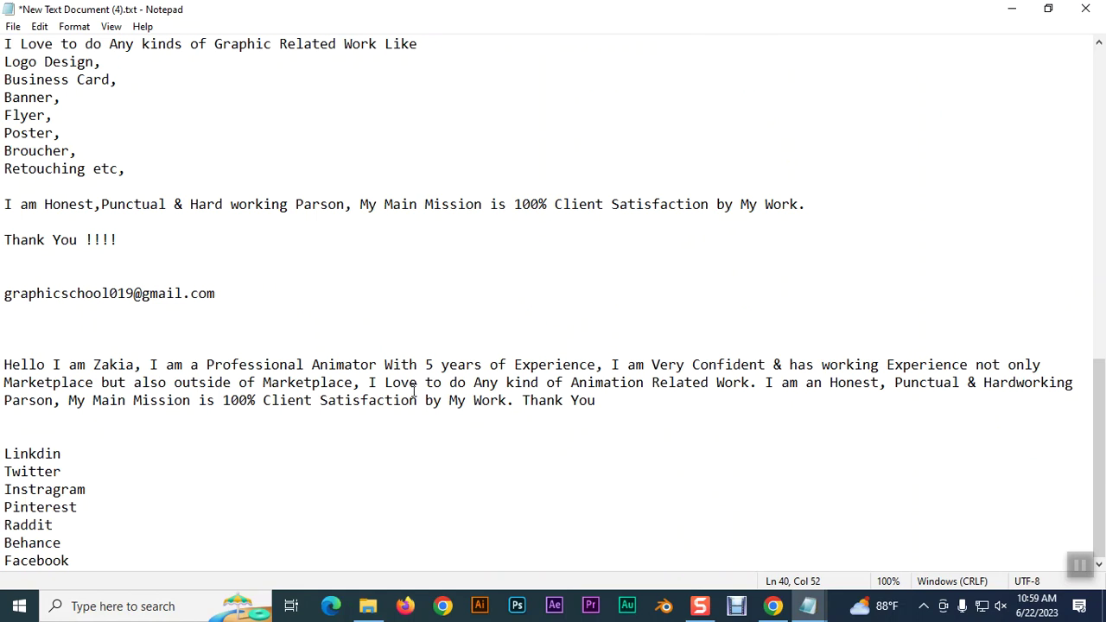
{"action": "left_click_drag", "start_coordinate": [149, 364], "coordinate": [782, 453]}
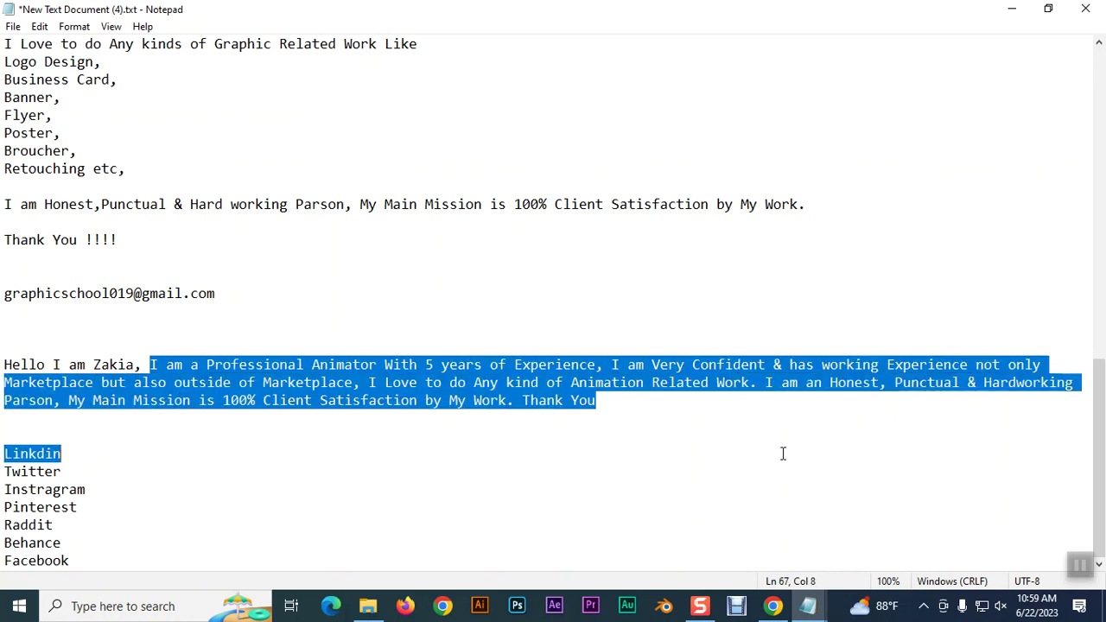
{"action": "left_click", "coordinate": [722, 458]}
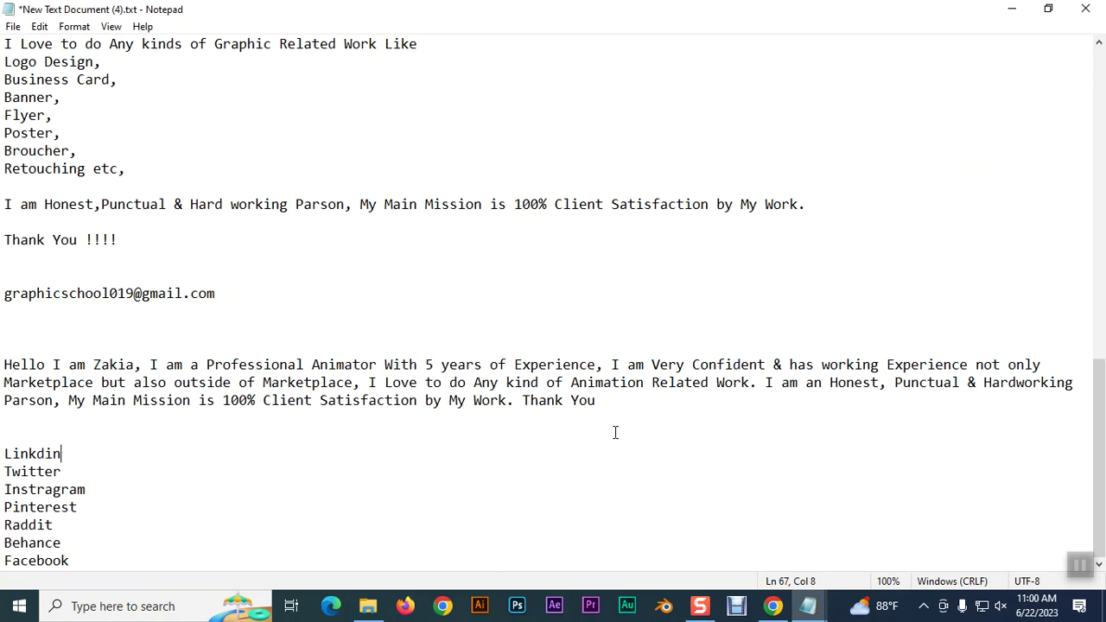
{"action": "left_click_drag", "start_coordinate": [69, 400], "coordinate": [150, 364]}
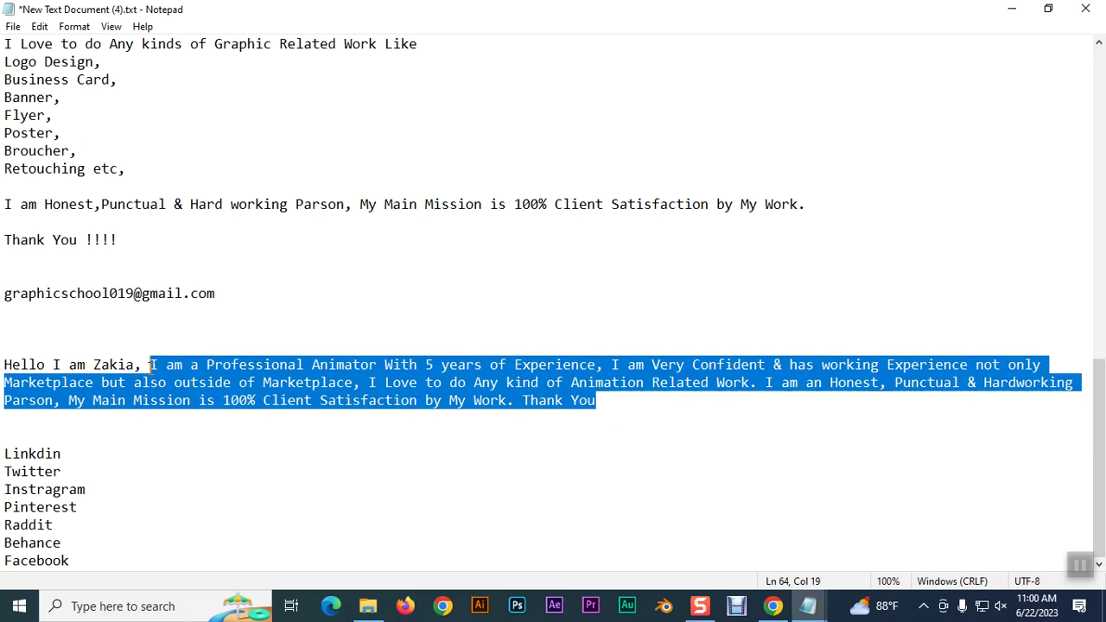
{"action": "left_click", "coordinate": [325, 455]}
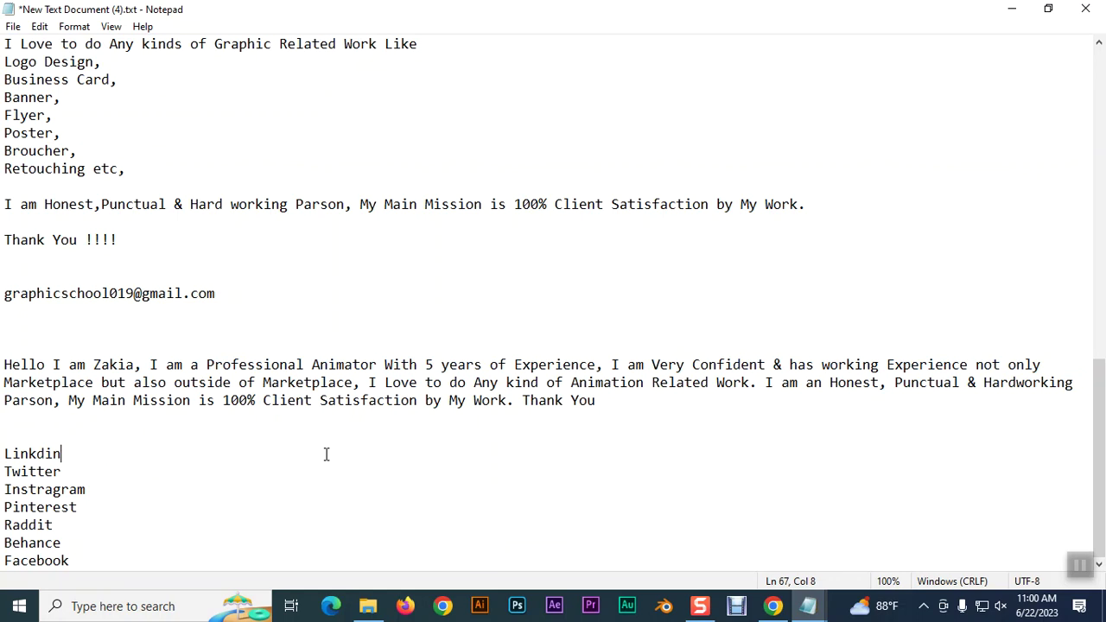
Review the services list from Logo Design to Retouching and the animator bio again.
{"action": "scroll", "coordinate": [326, 454], "scroll_direction": "up", "scroll_amount": 5}
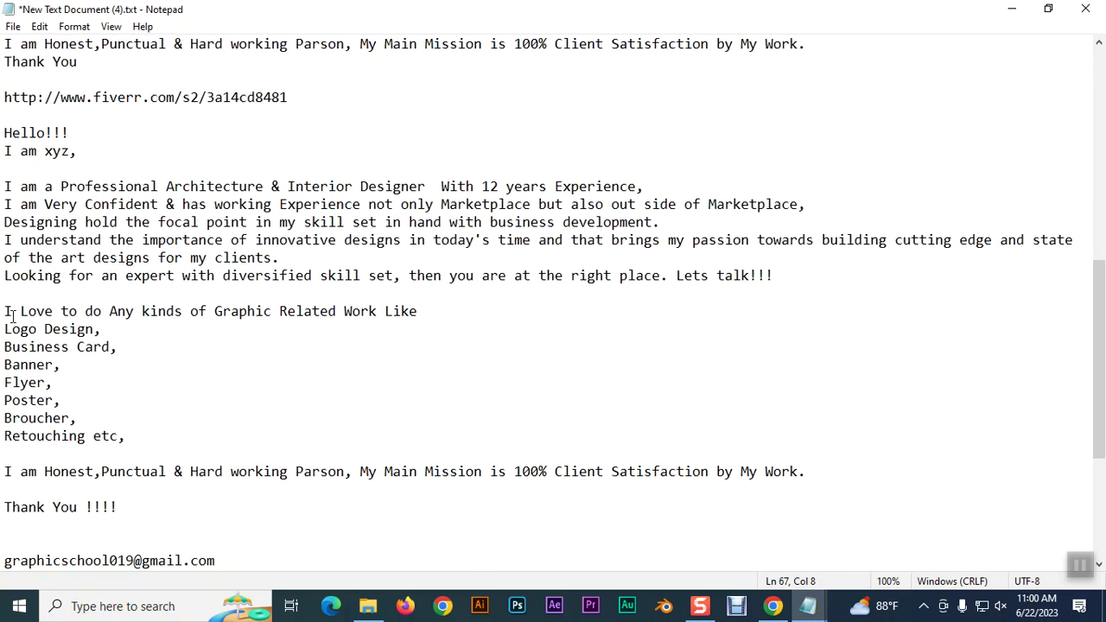
{"action": "mouse_move", "coordinate": [6, 329]}
{"action": "left_mouse_down"}
{"action": "mouse_move", "coordinate": [20, 367]}
{"action": "mouse_move", "coordinate": [93, 437]}
{"action": "mouse_move", "coordinate": [128, 443]}
{"action": "left_mouse_up"}
{"action": "left_click", "coordinate": [208, 435]}
{"action": "scroll", "coordinate": [209, 434], "scroll_direction": "down", "scroll_amount": 3}
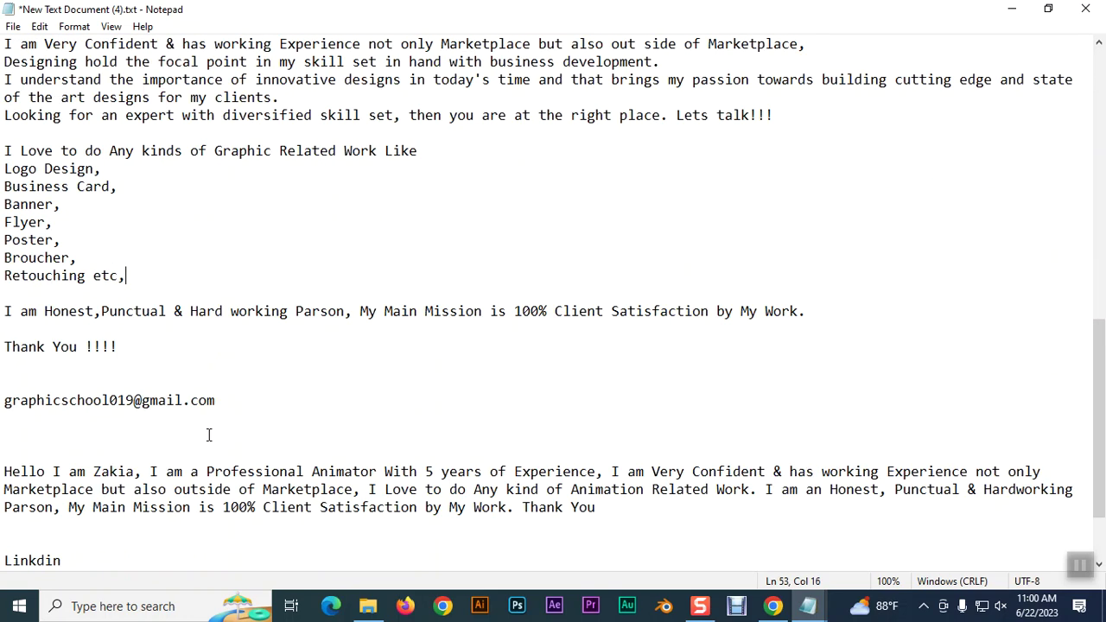
{"action": "scroll", "coordinate": [177, 473], "scroll_direction": "down", "scroll_amount": 2}
{"action": "left_click_drag", "start_coordinate": [149, 363], "coordinate": [613, 418]}
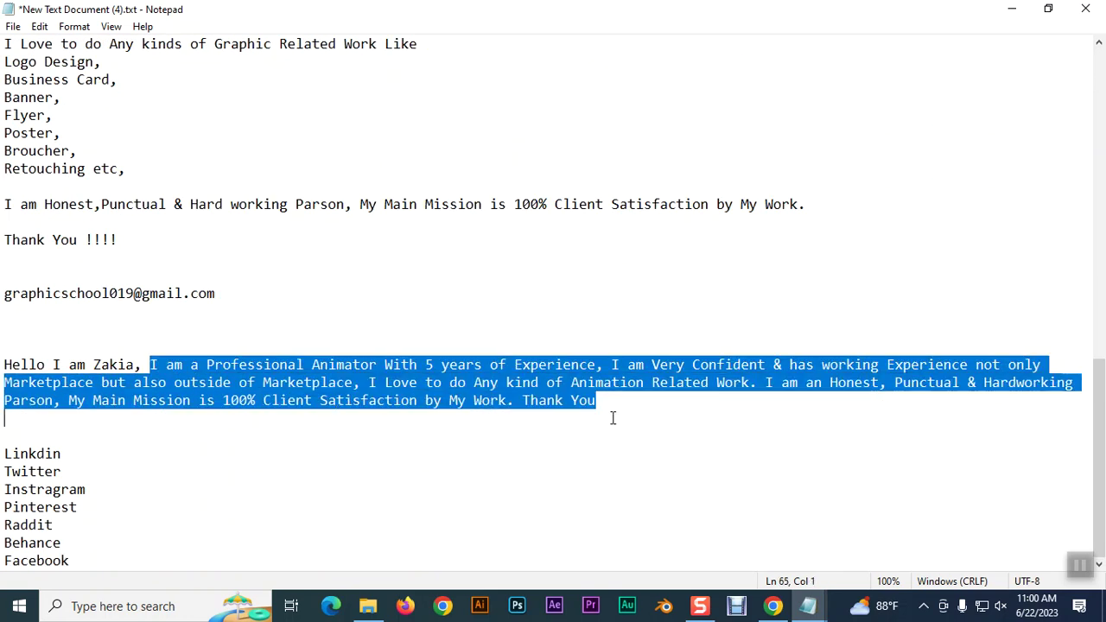
{"action": "left_click", "coordinate": [523, 443]}
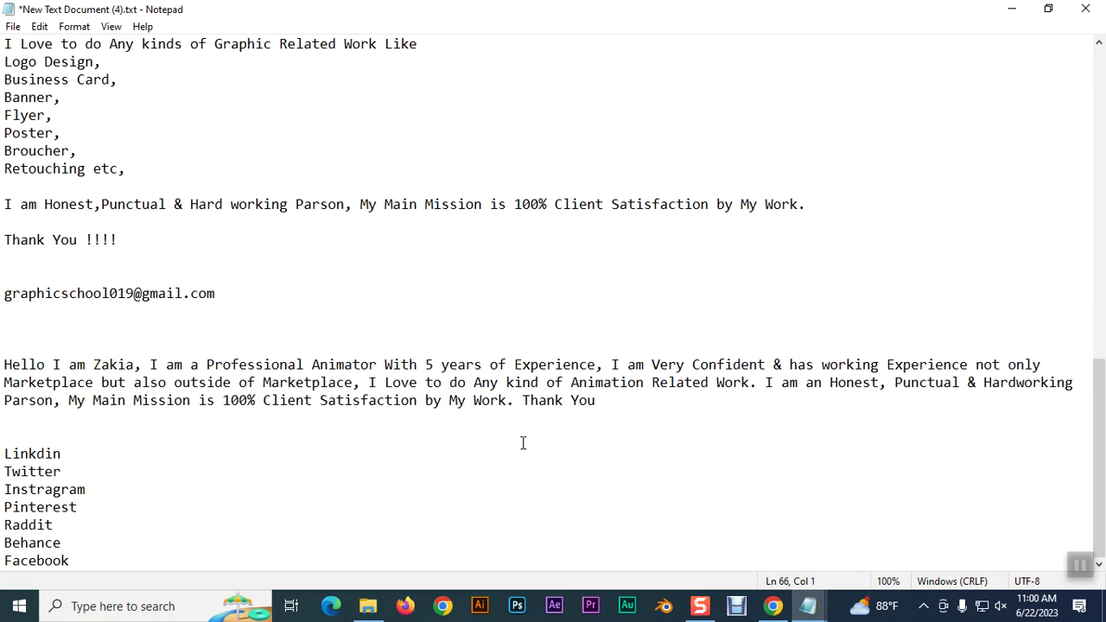
Select the whole animator bio paragraph, then return to Chrome's Fiverr mandala gig page.
{"action": "mouse_move", "coordinate": [5, 365]}
{"action": "left_mouse_down"}
{"action": "mouse_move", "coordinate": [506, 389]}
{"action": "mouse_move", "coordinate": [611, 405]}
{"action": "mouse_move", "coordinate": [4, 364]}
{"action": "left_mouse_up"}
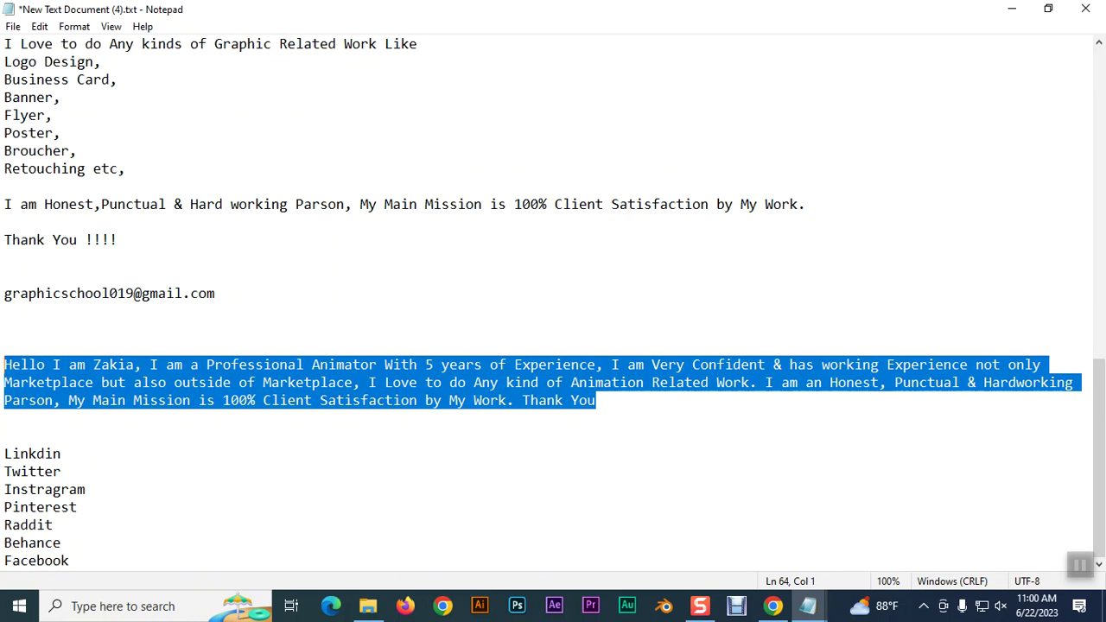
{"action": "left_click", "coordinate": [220, 451]}
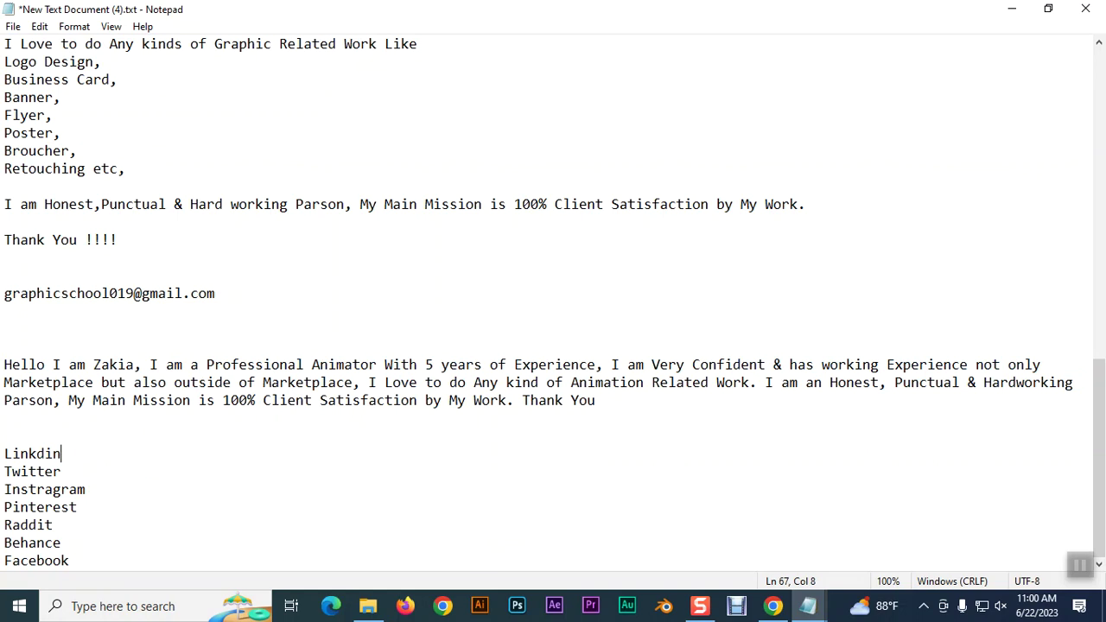
{"action": "left_click_drag", "start_coordinate": [5, 363], "coordinate": [630, 398]}
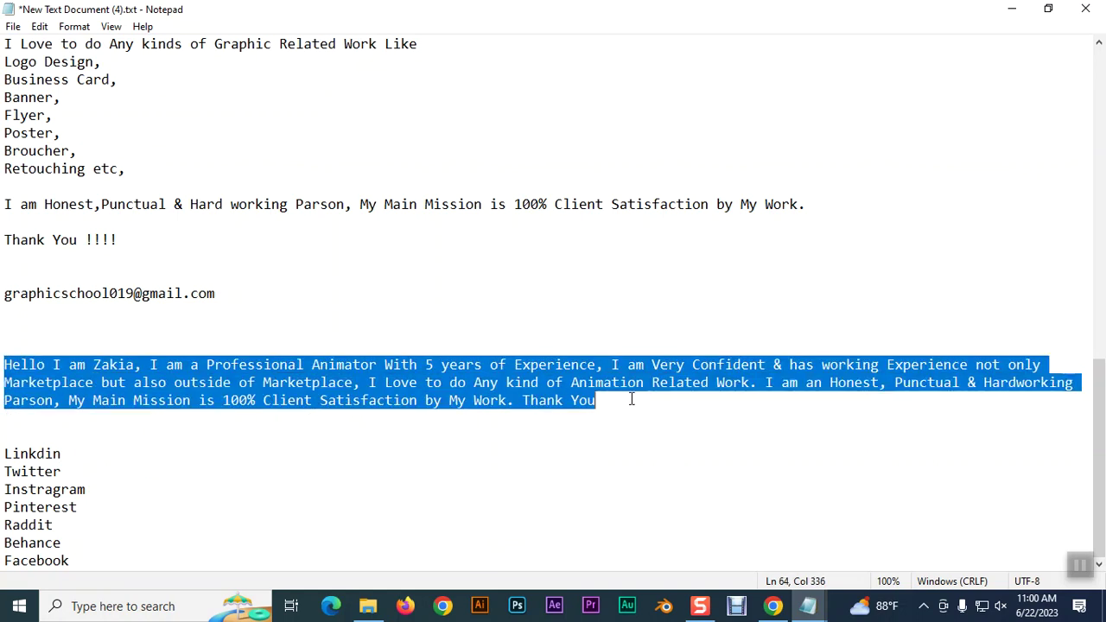
{"action": "left_click", "coordinate": [630, 418]}
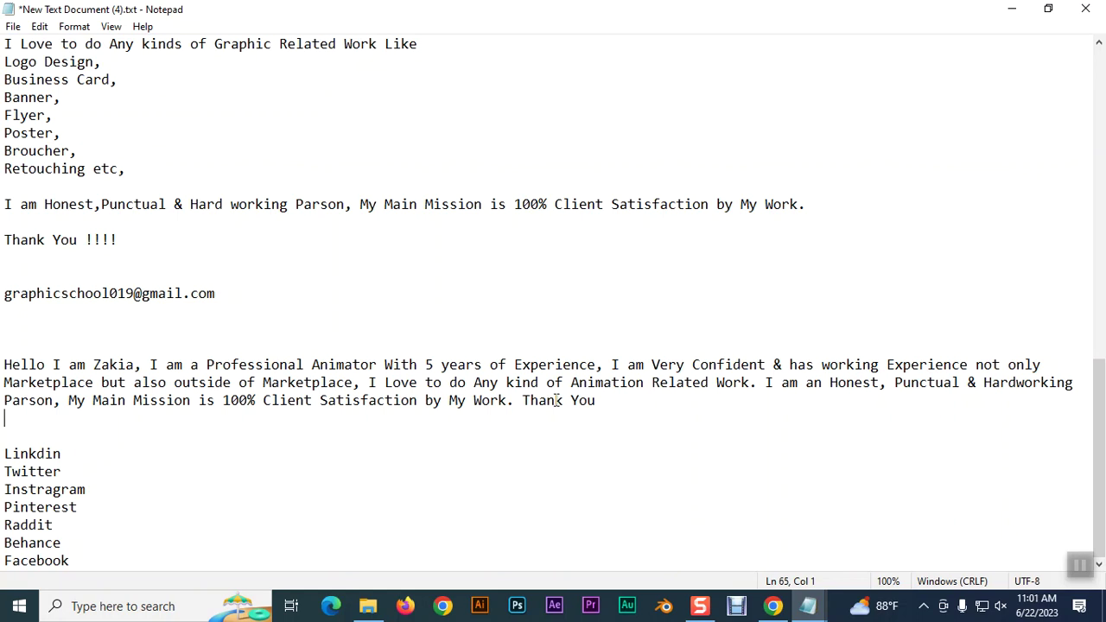
{"action": "key", "text": "alt+Tab"}
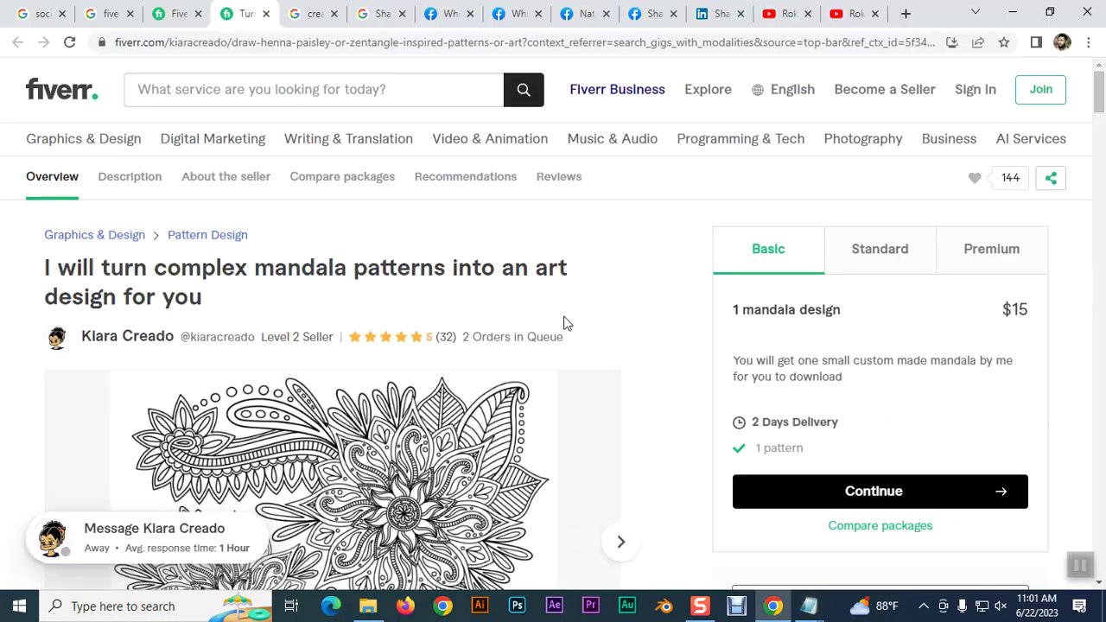
Search Fiverr for 'Animation'.
{"action": "left_click", "coordinate": [229, 93]}
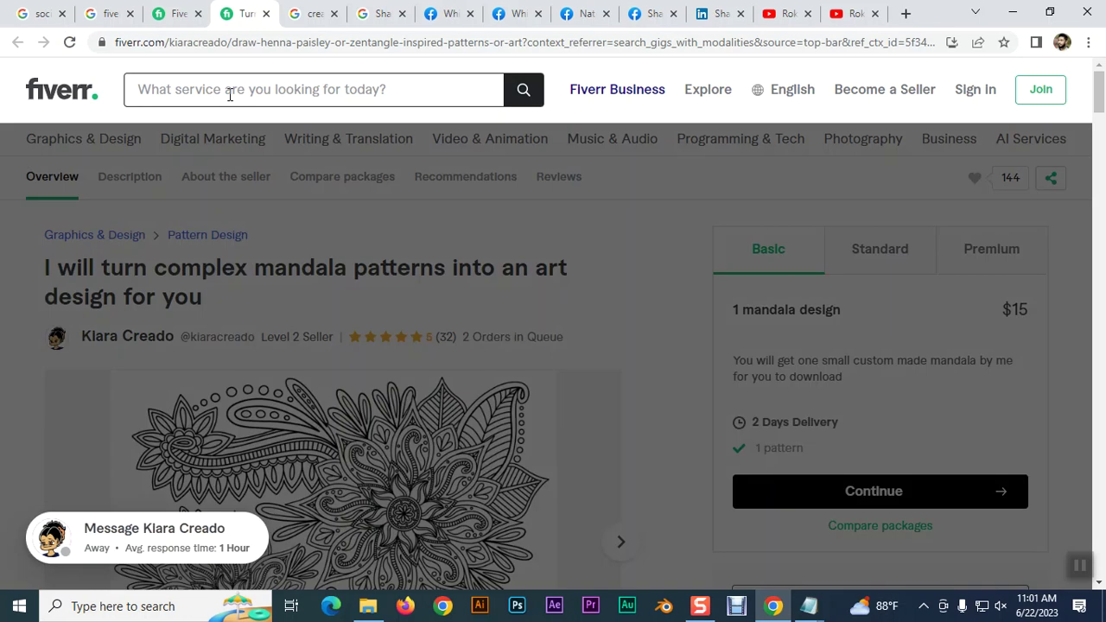
{"action": "type", "text": "Animation"}
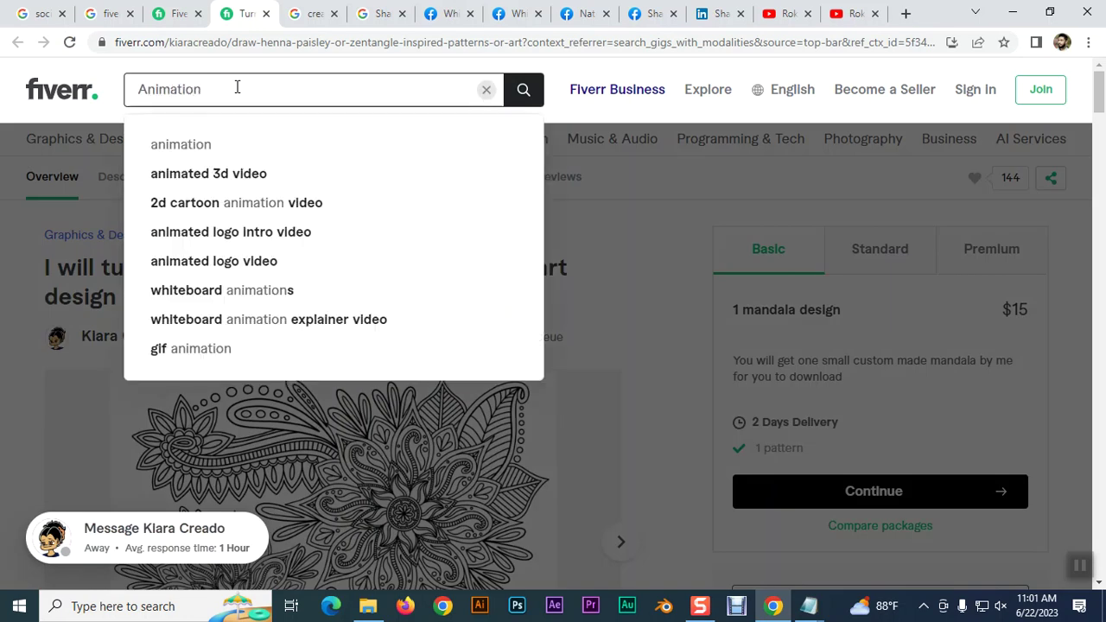
{"action": "key", "text": "Return"}
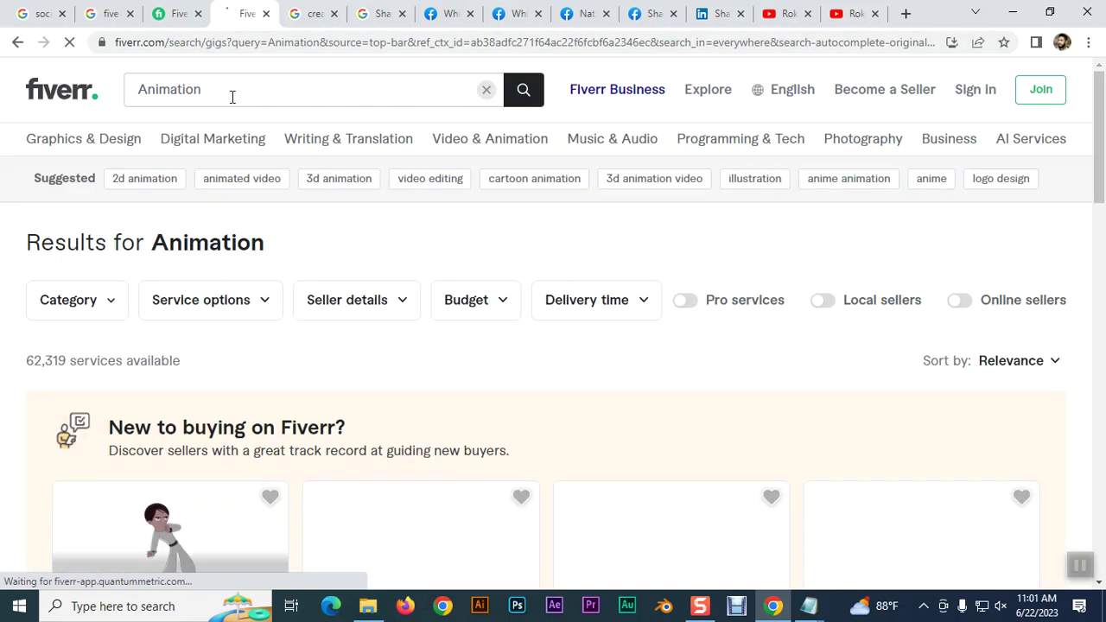
Search 'Motion Graphic', open two video editing gigs in new tabs, and view the first.
{"action": "left_click_drag", "start_coordinate": [219, 97], "coordinate": [103, 92]}
{"action": "type", "text": "Motion Graphic"}
{"action": "key", "text": "Return"}
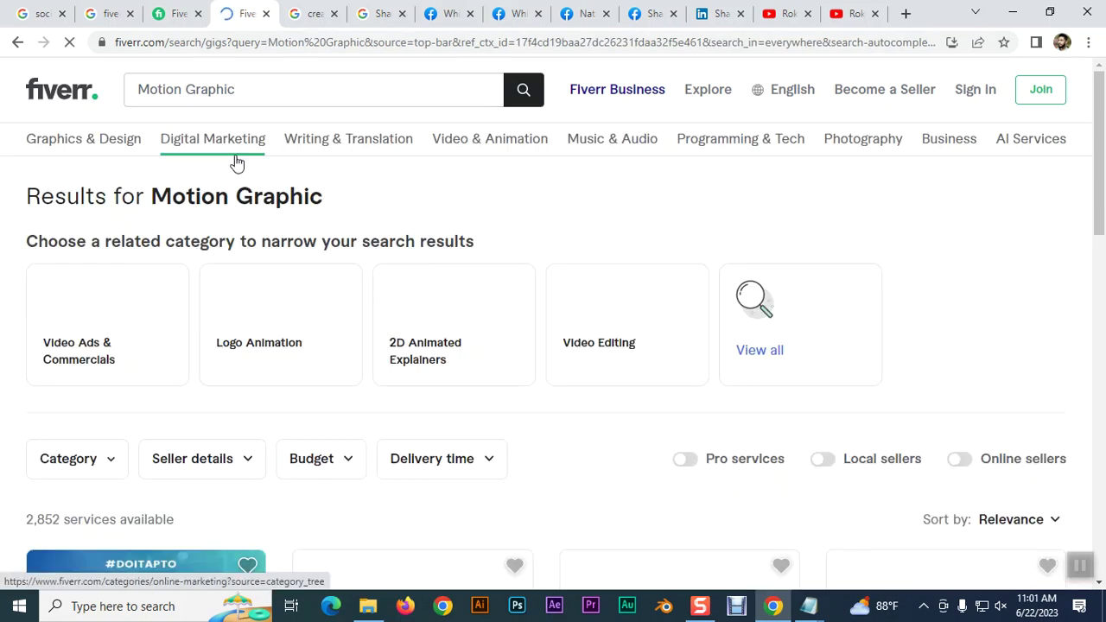
{"action": "scroll", "coordinate": [407, 316], "scroll_direction": "down", "scroll_amount": 5}
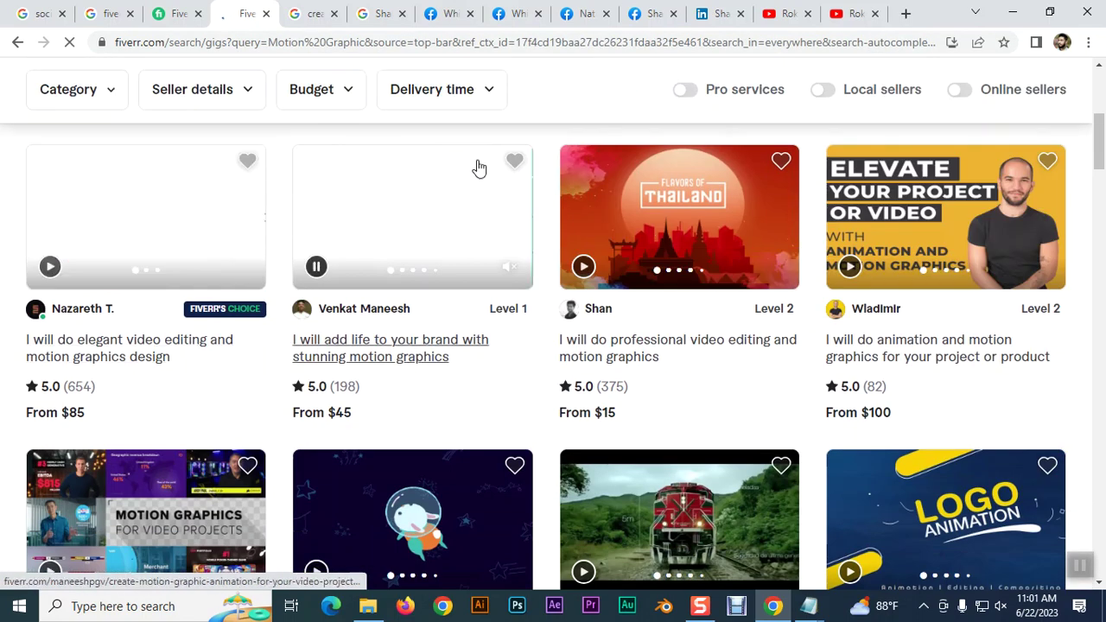
{"action": "middle_click", "coordinate": [53, 344]}
{"action": "middle_click", "coordinate": [338, 351]}
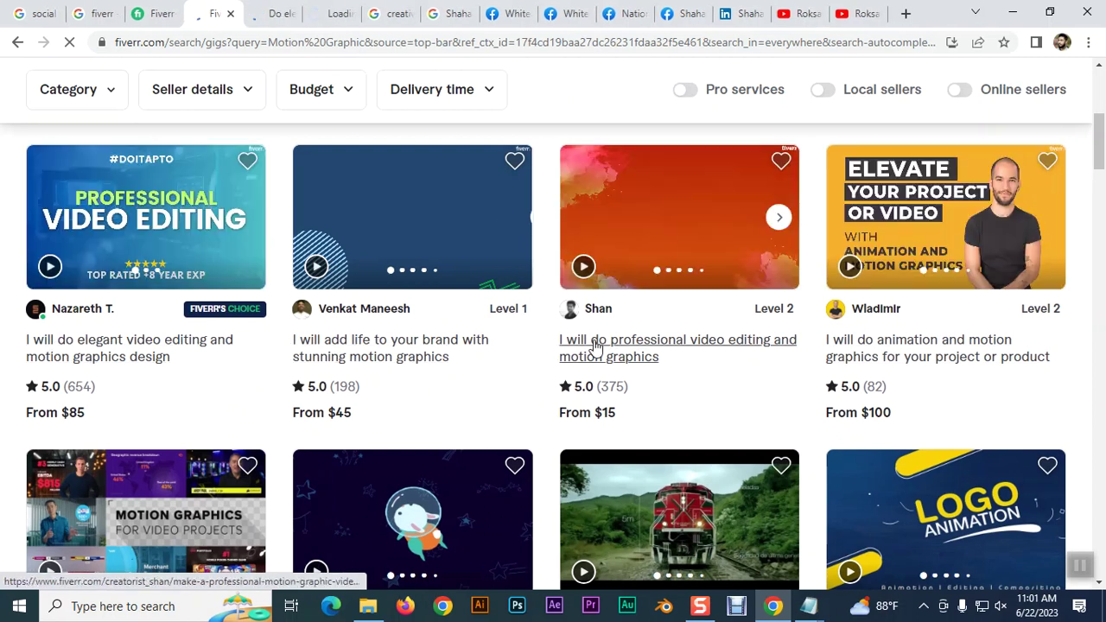
{"action": "left_click", "coordinate": [275, 13]}
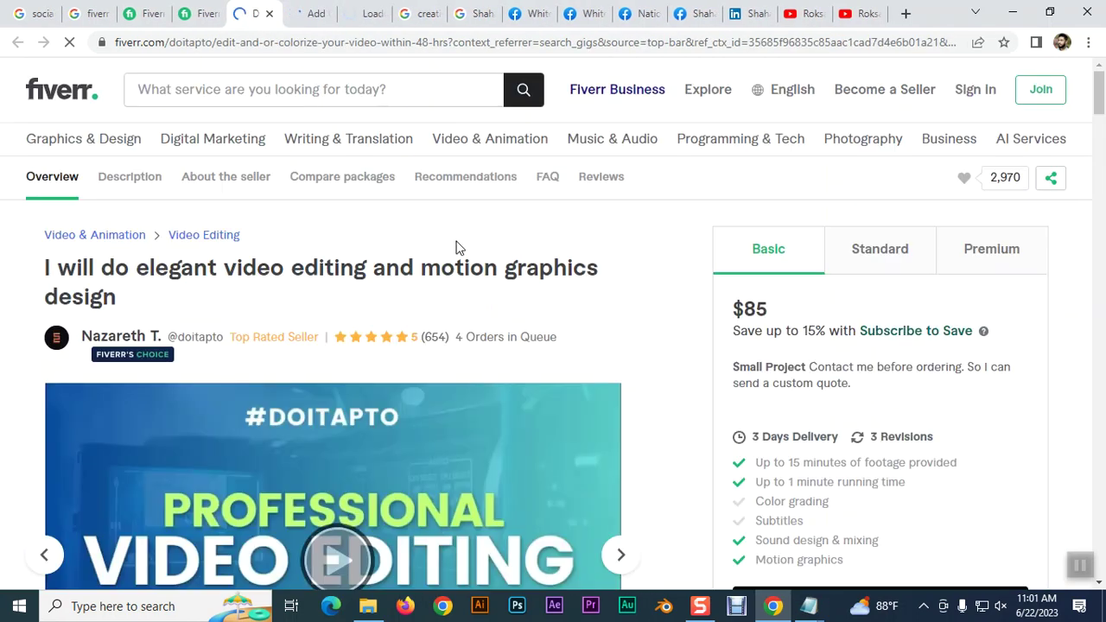
Review the motion graphics seller's About bio, then move to the professional video editing gig.
{"action": "scroll", "coordinate": [457, 248], "scroll_direction": "down", "scroll_amount": 1}
{"action": "scroll", "coordinate": [615, 280], "scroll_direction": "down", "scroll_amount": 9}
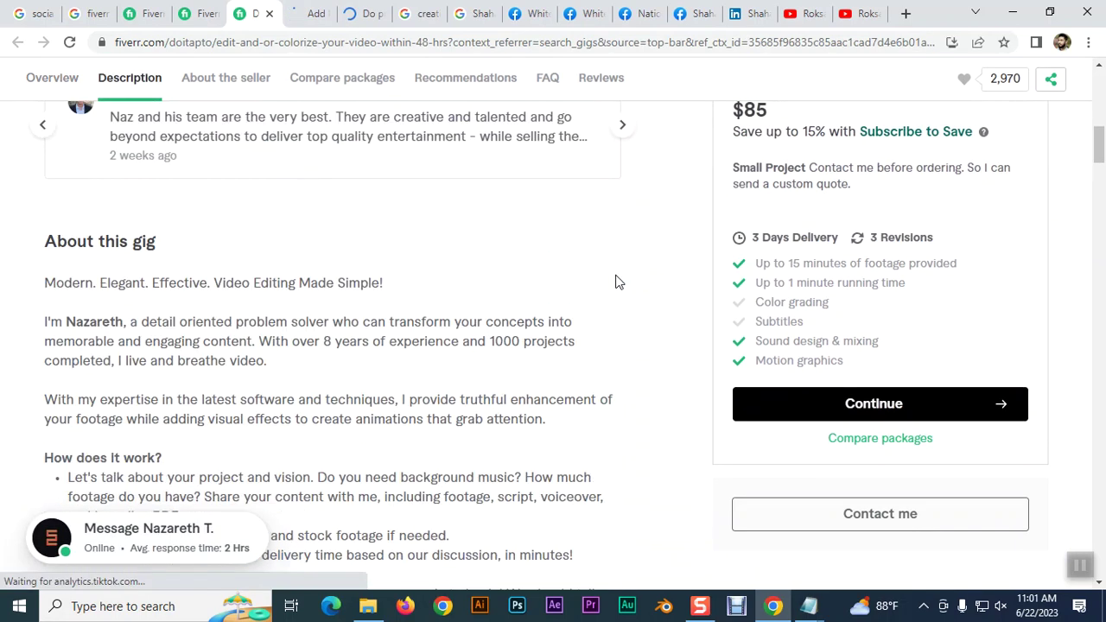
{"action": "left_click", "coordinate": [320, 12]}
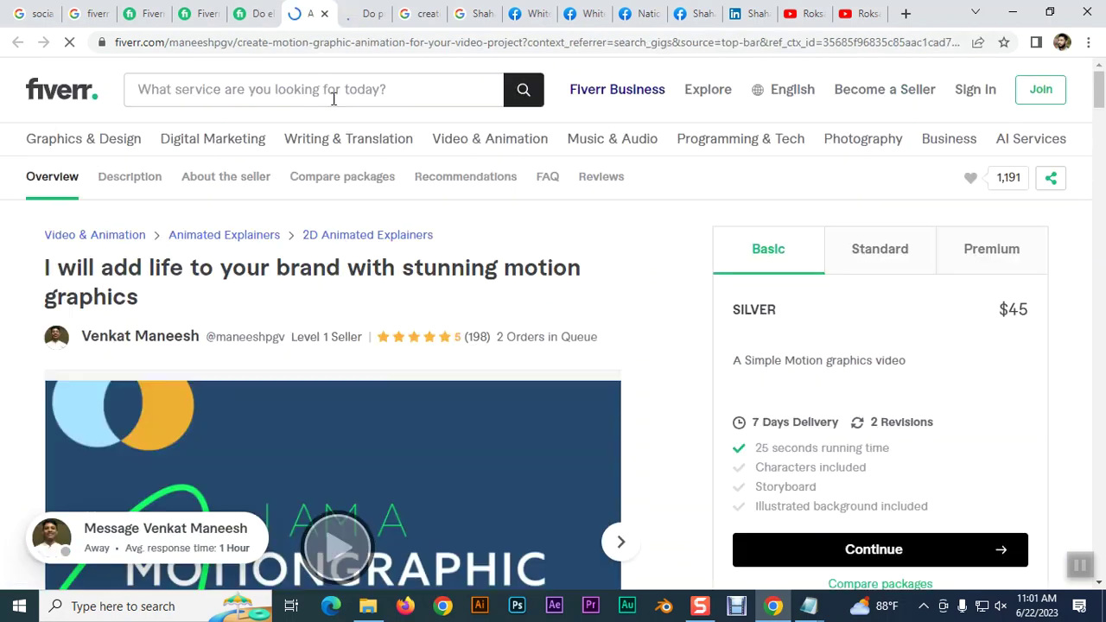
{"action": "left_click", "coordinate": [116, 337]}
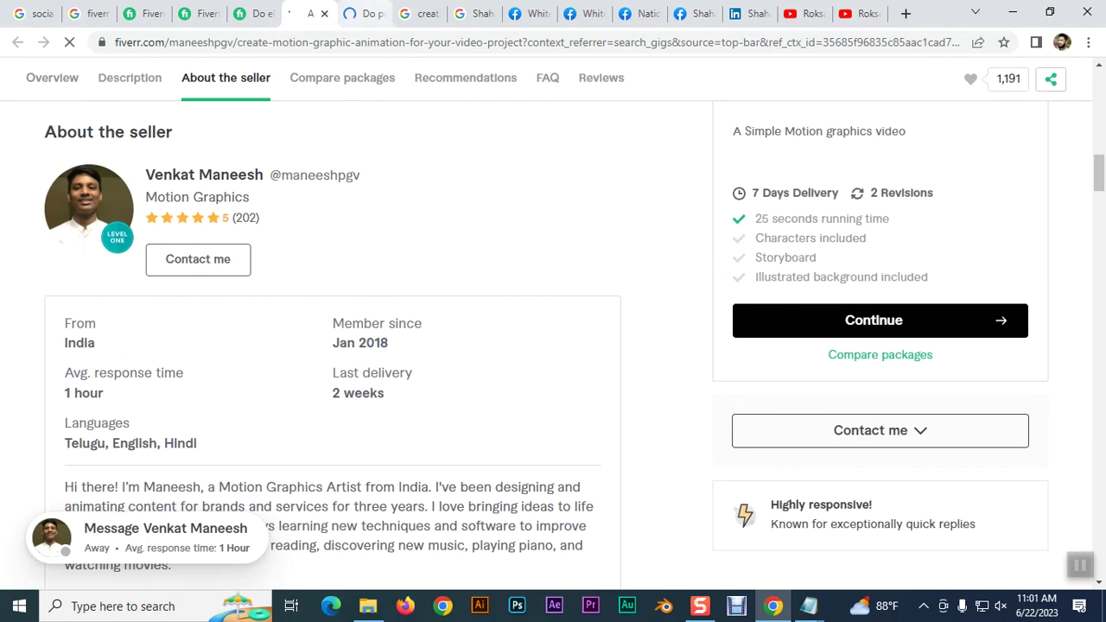
{"action": "scroll", "coordinate": [129, 487], "scroll_direction": "down", "scroll_amount": 3}
{"action": "left_click_drag", "start_coordinate": [65, 244], "coordinate": [361, 412]}
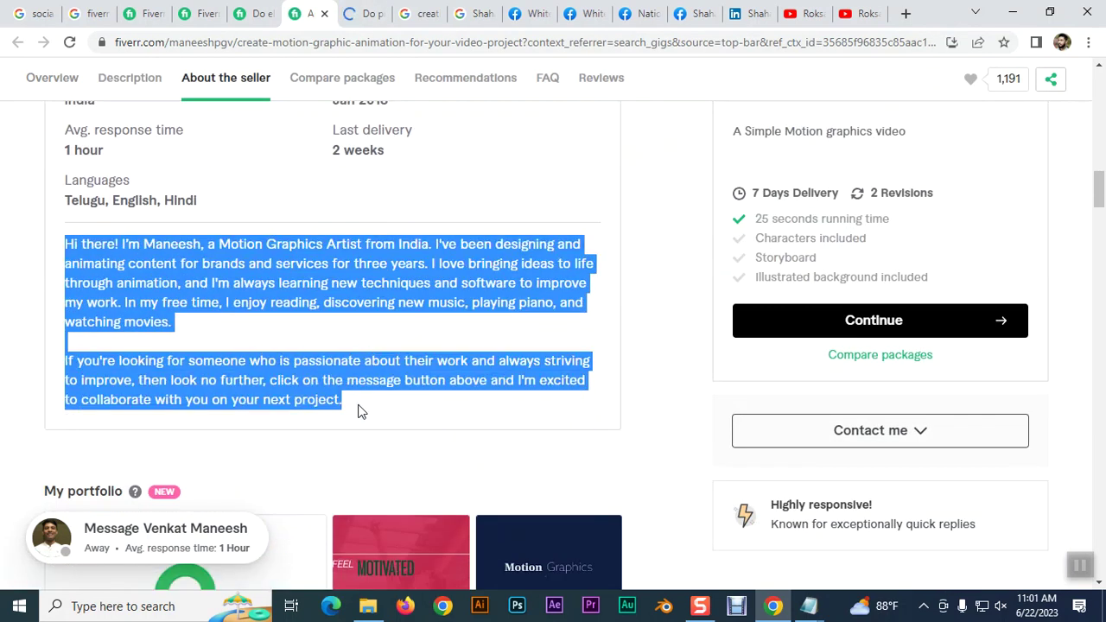
{"action": "left_click", "coordinate": [361, 413]}
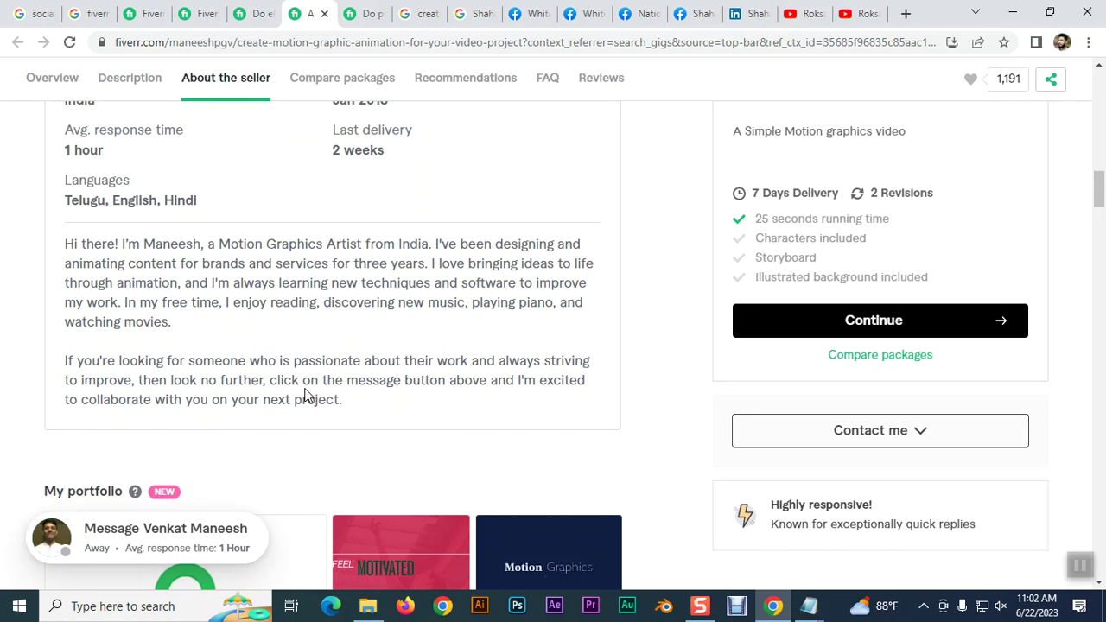
{"action": "left_click", "coordinate": [363, 16]}
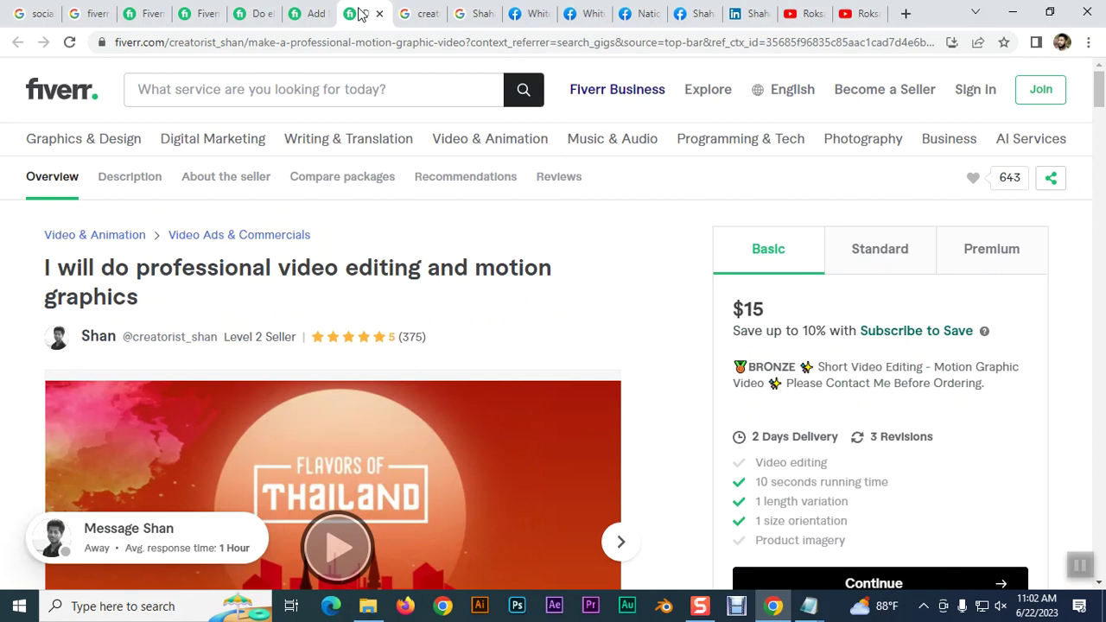
Read the second seller's About description, then bring up the New Text Document (4) notes.
{"action": "scroll", "coordinate": [582, 240], "scroll_direction": "down", "scroll_amount": 5}
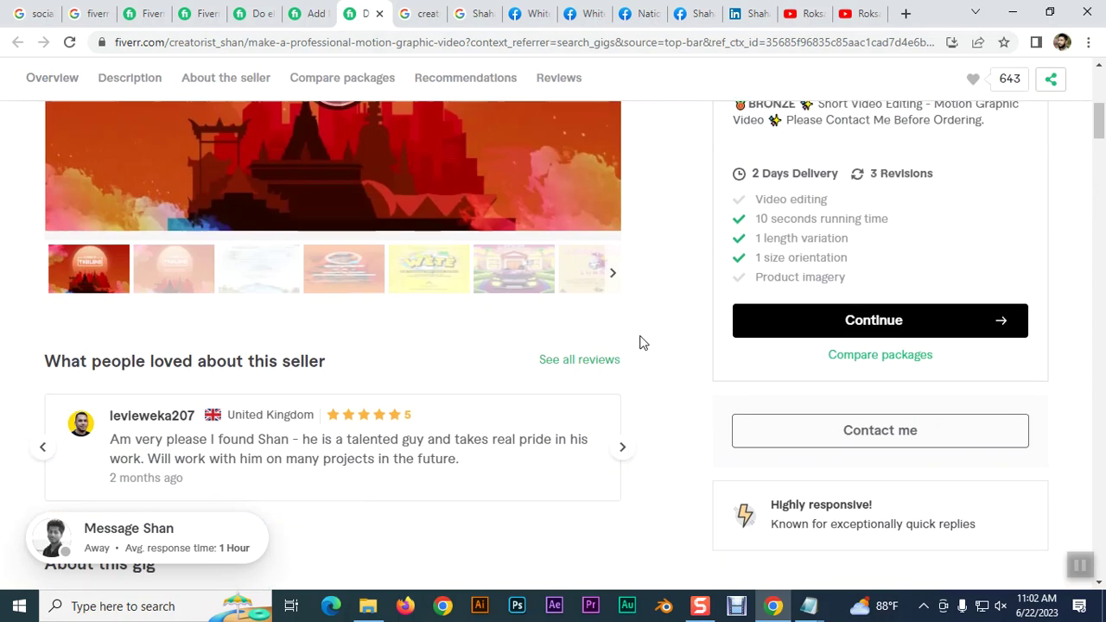
{"action": "scroll", "coordinate": [642, 343], "scroll_direction": "up", "scroll_amount": 5}
{"action": "left_click", "coordinate": [90, 255]}
{"action": "scroll", "coordinate": [87, 256], "scroll_direction": "down", "scroll_amount": 1}
{"action": "scroll", "coordinate": [470, 208], "scroll_direction": "down", "scroll_amount": 1}
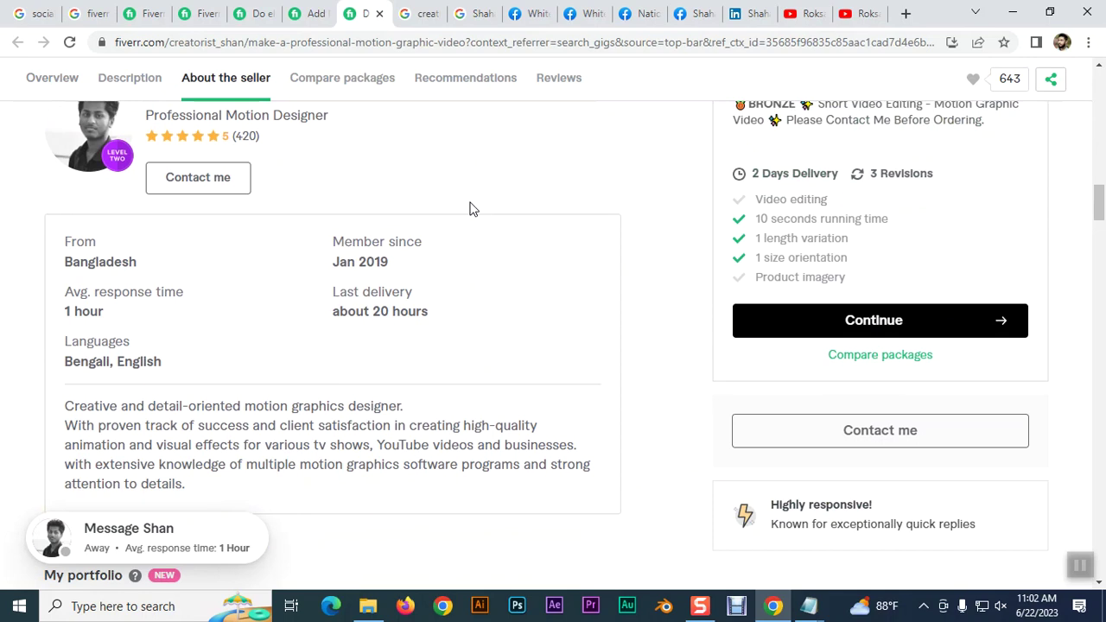
{"action": "scroll", "coordinate": [328, 357], "scroll_direction": "down", "scroll_amount": 2}
{"action": "left_click_drag", "start_coordinate": [65, 244], "coordinate": [198, 335]}
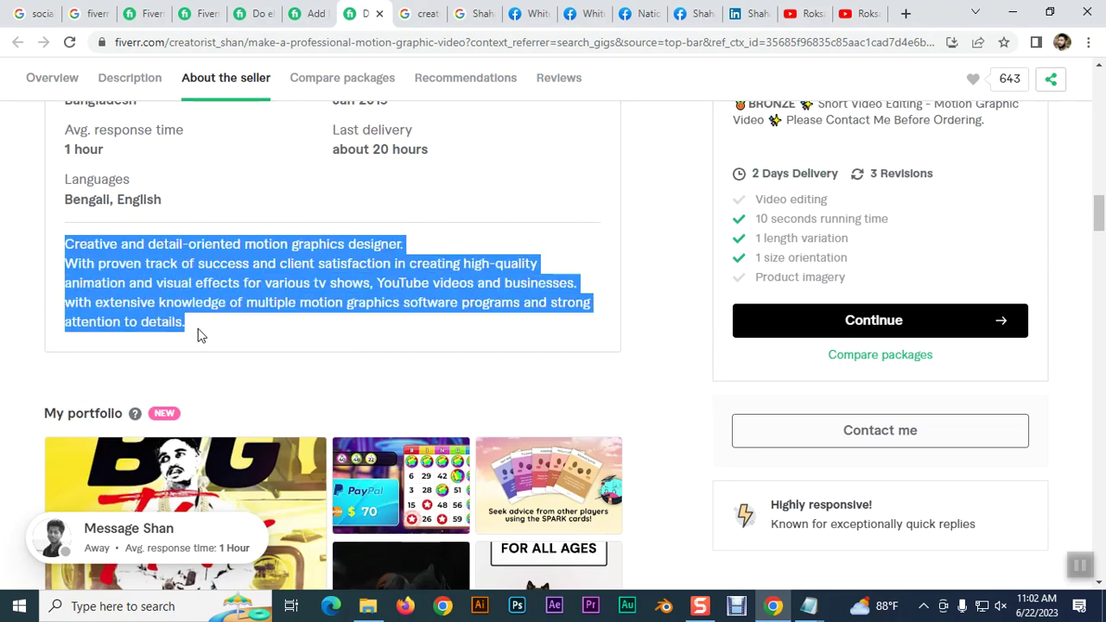
{"action": "left_click", "coordinate": [206, 332]}
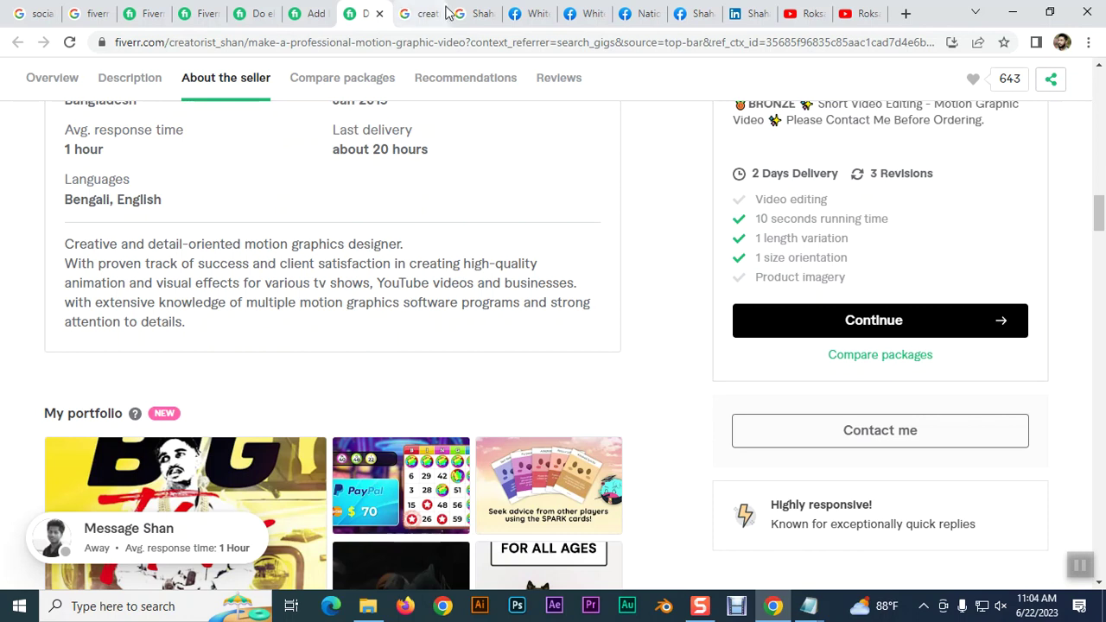
{"action": "left_click", "coordinate": [806, 605]}
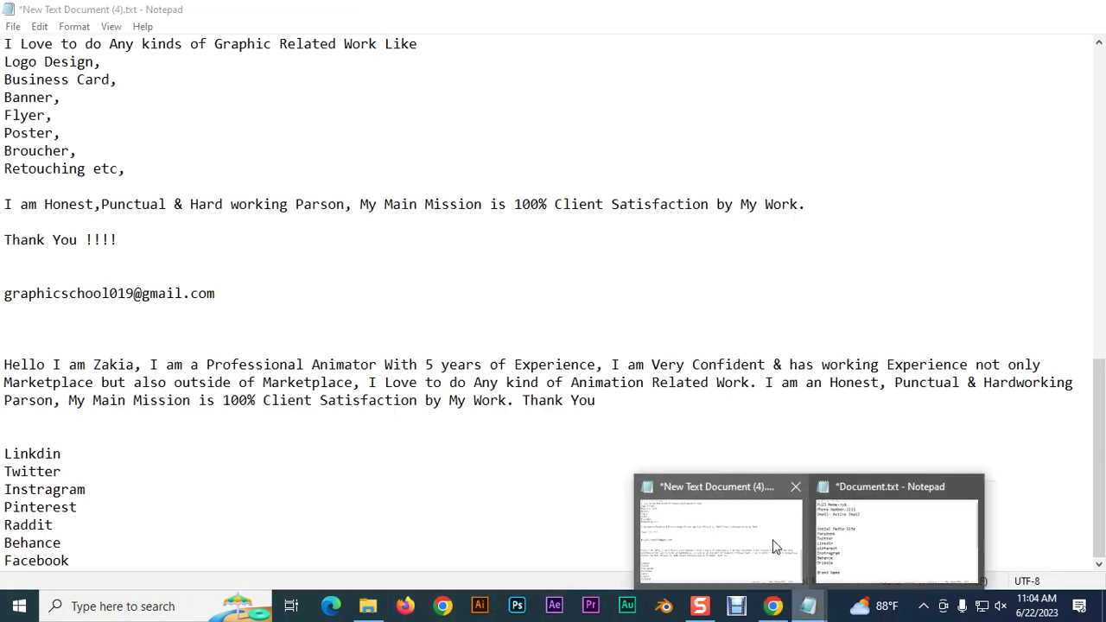
Check the sign-up email line in New Text Document (4), then switch back to Chrome.
{"action": "left_click", "coordinate": [772, 543]}
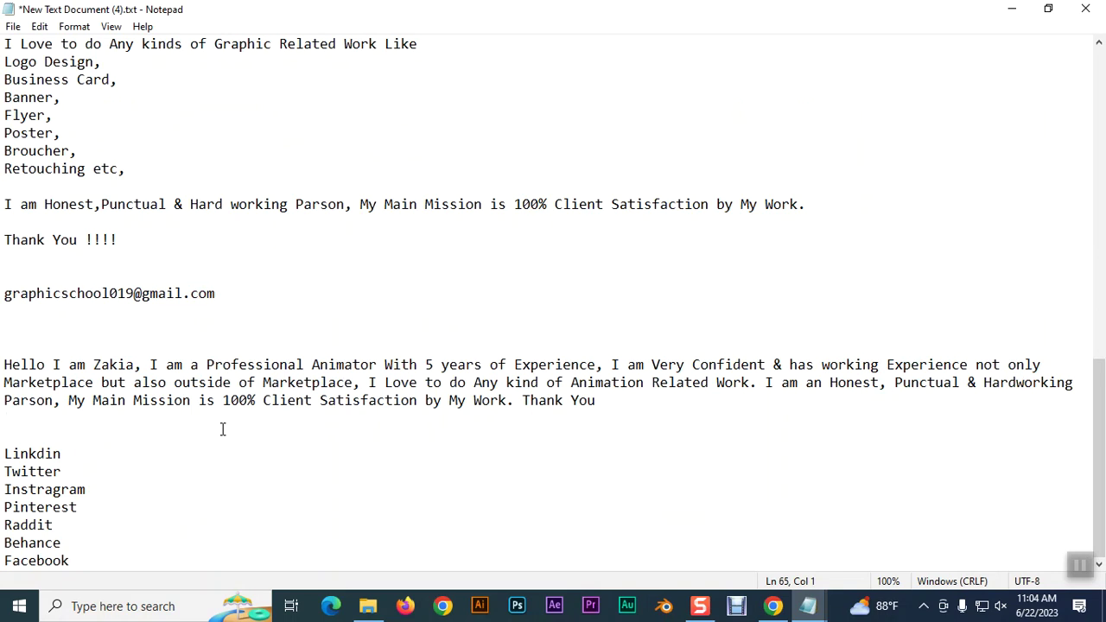
{"action": "left_click", "coordinate": [155, 559]}
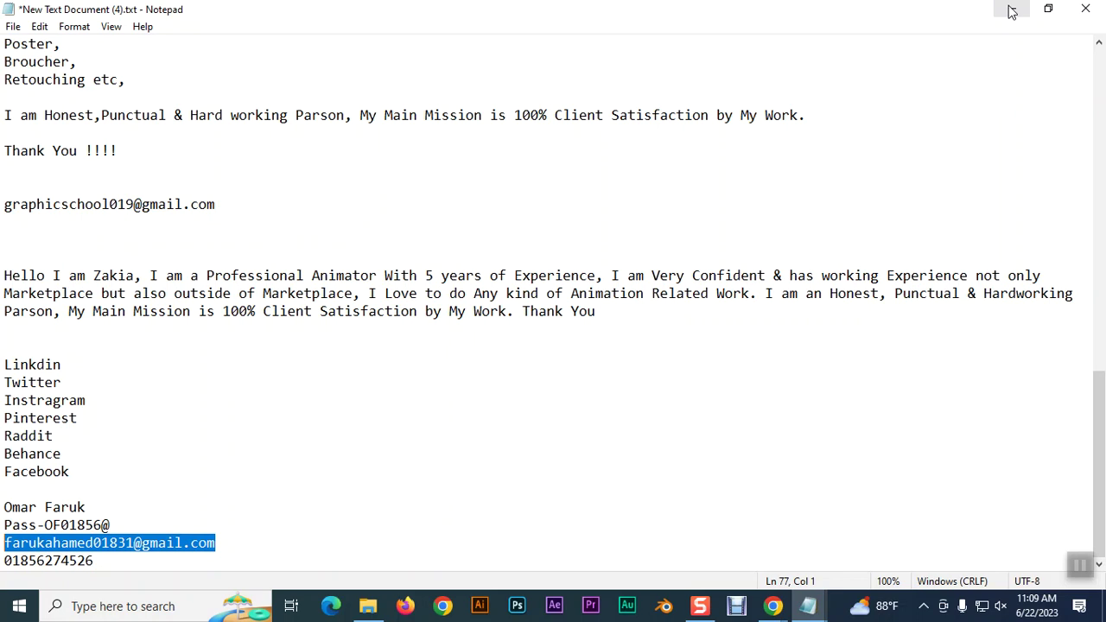
{"action": "left_click", "coordinate": [617, 398]}
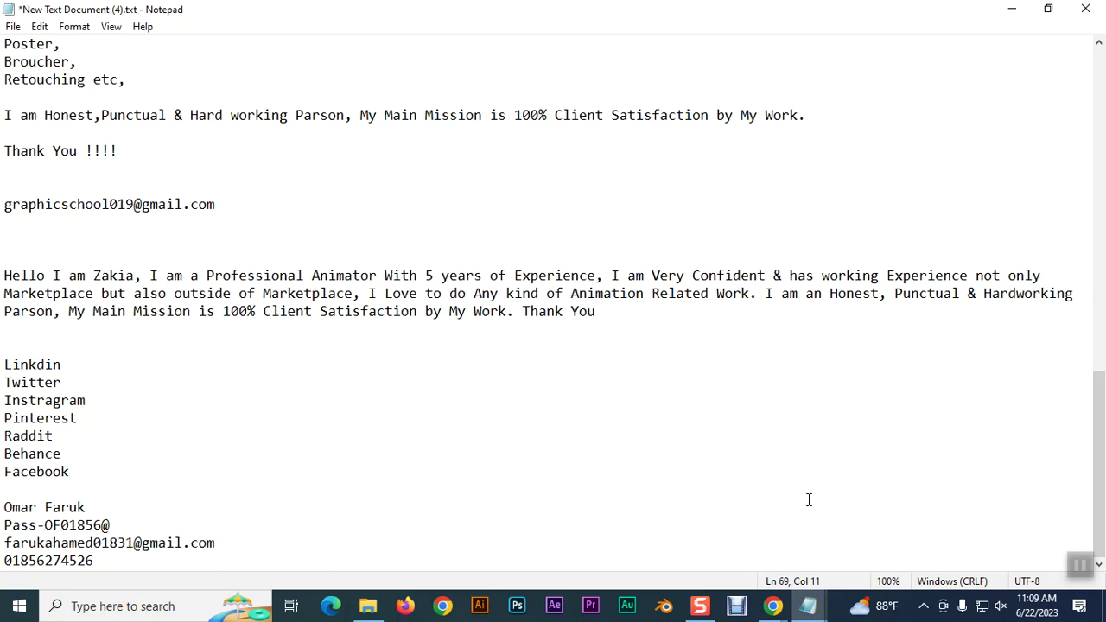
{"action": "key", "text": "alt+Tab"}
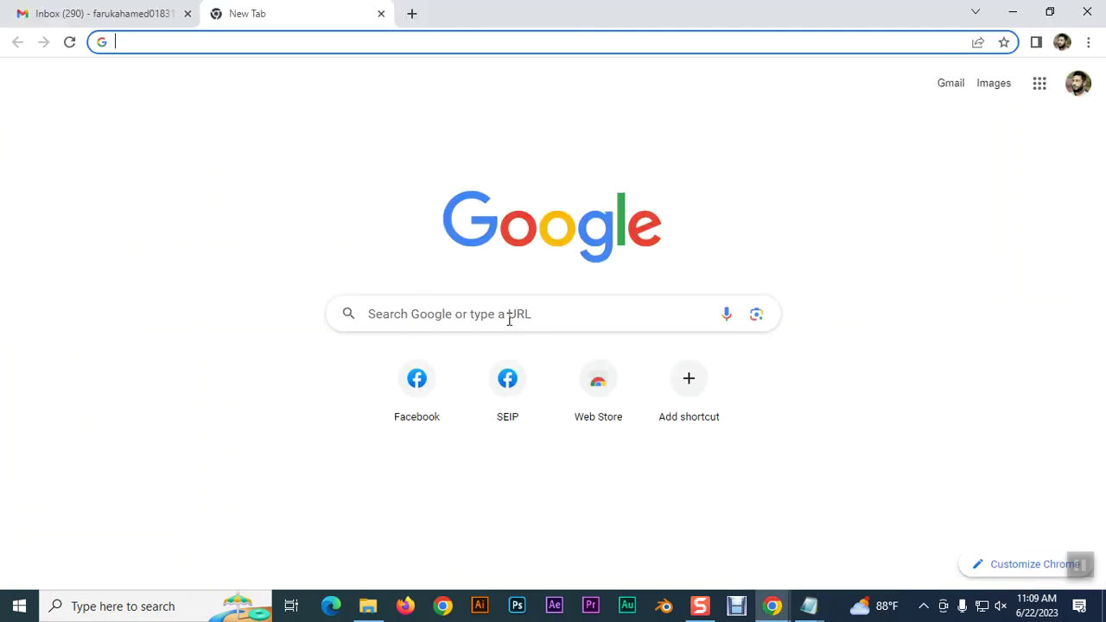
Search Google for freelancer.com and browse its home page, returning to the top.
{"action": "left_click", "coordinate": [509, 317]}
{"action": "type", "text": "free"}
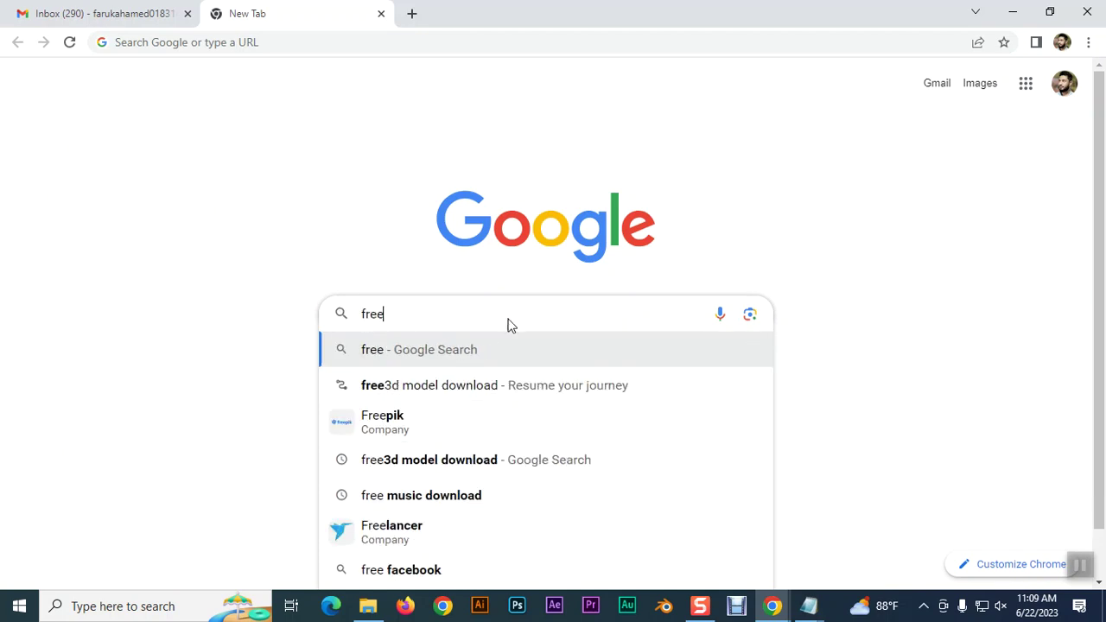
{"action": "type", "text": "lab"}
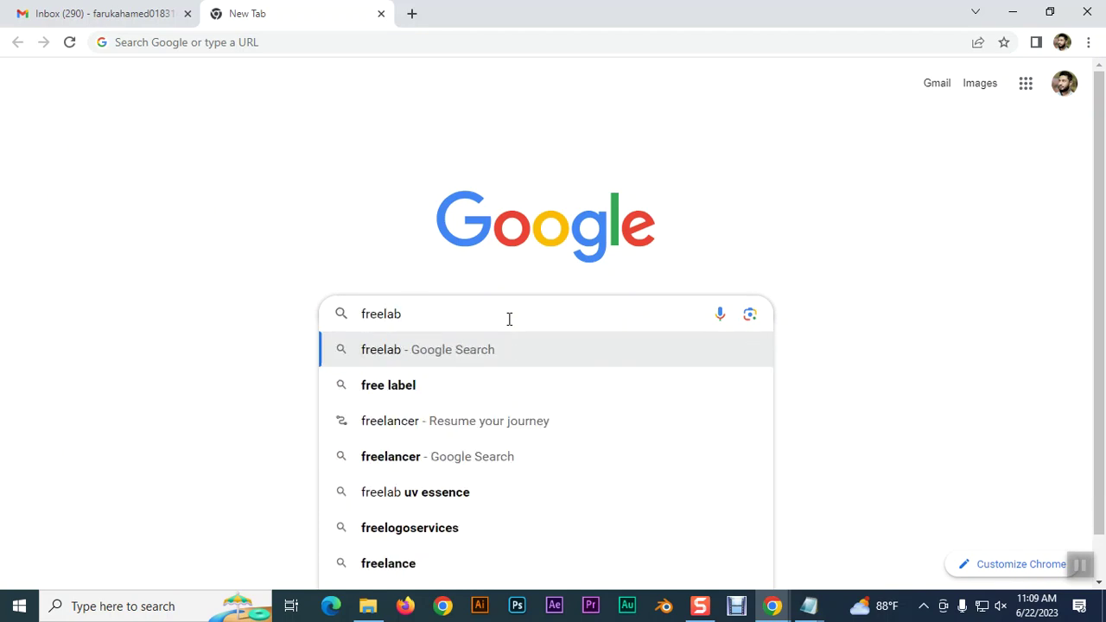
{"action": "key", "text": "BackSpace"}
{"action": "type", "text": "ncer"}
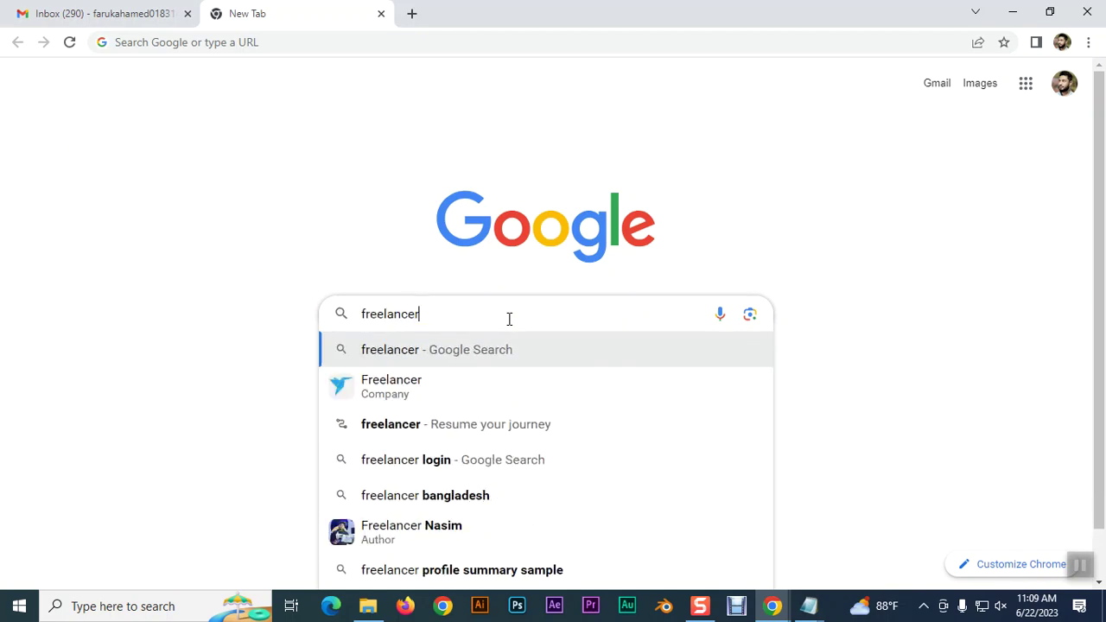
{"action": "type", "text": ".com"}
{"action": "key", "text": "Return"}
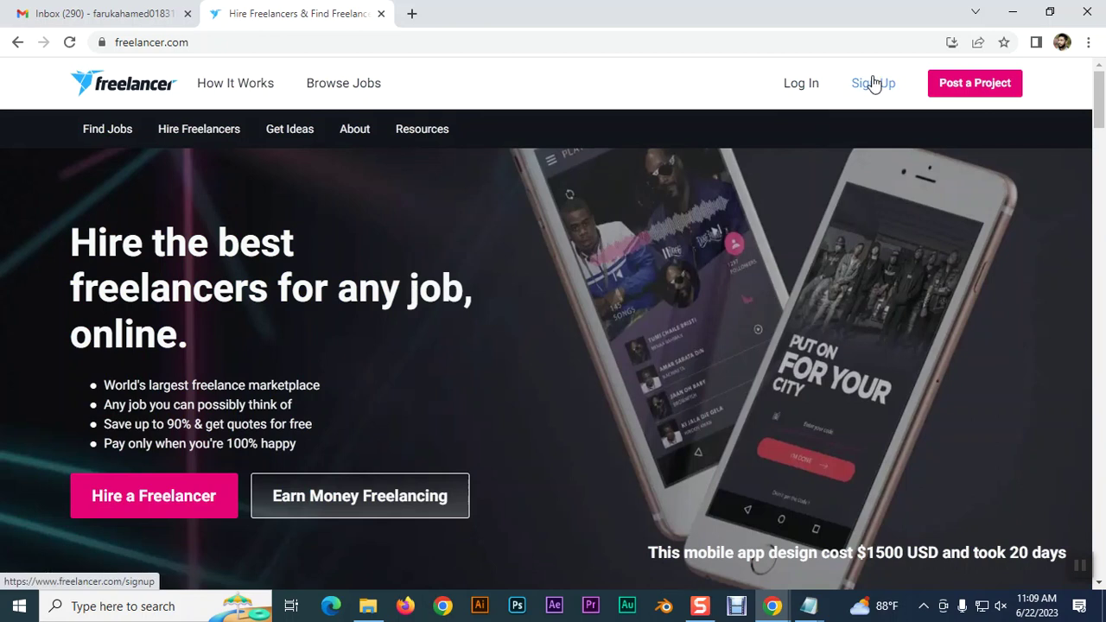
{"action": "scroll", "coordinate": [894, 277], "scroll_direction": "down", "scroll_amount": 3}
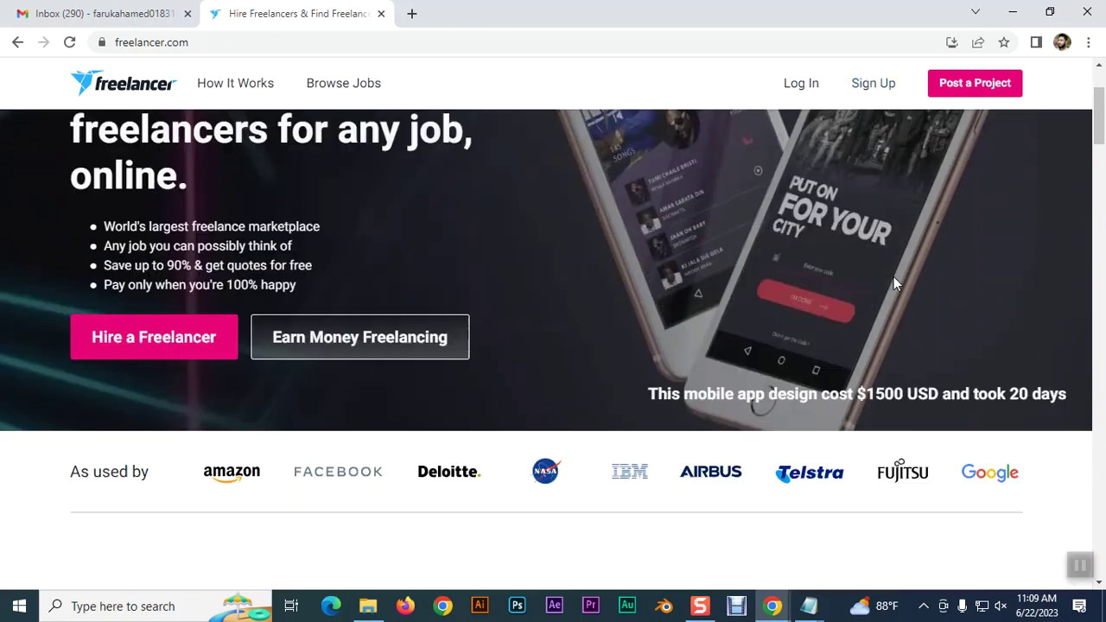
{"action": "scroll", "coordinate": [894, 284], "scroll_direction": "down", "scroll_amount": 15}
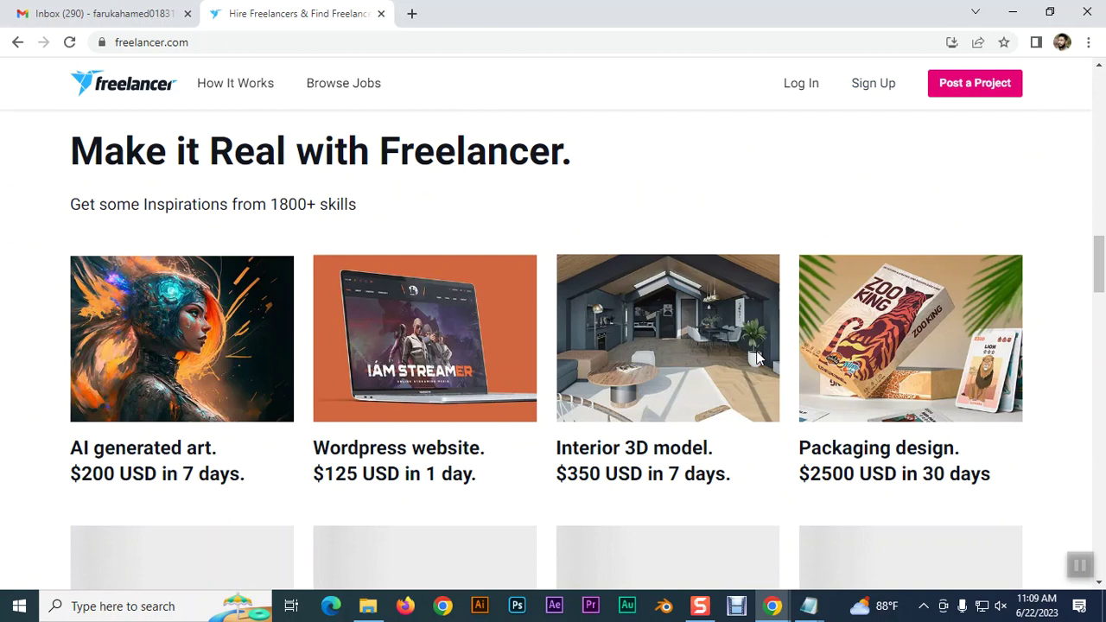
{"action": "scroll", "coordinate": [758, 359], "scroll_direction": "up", "scroll_amount": 18}
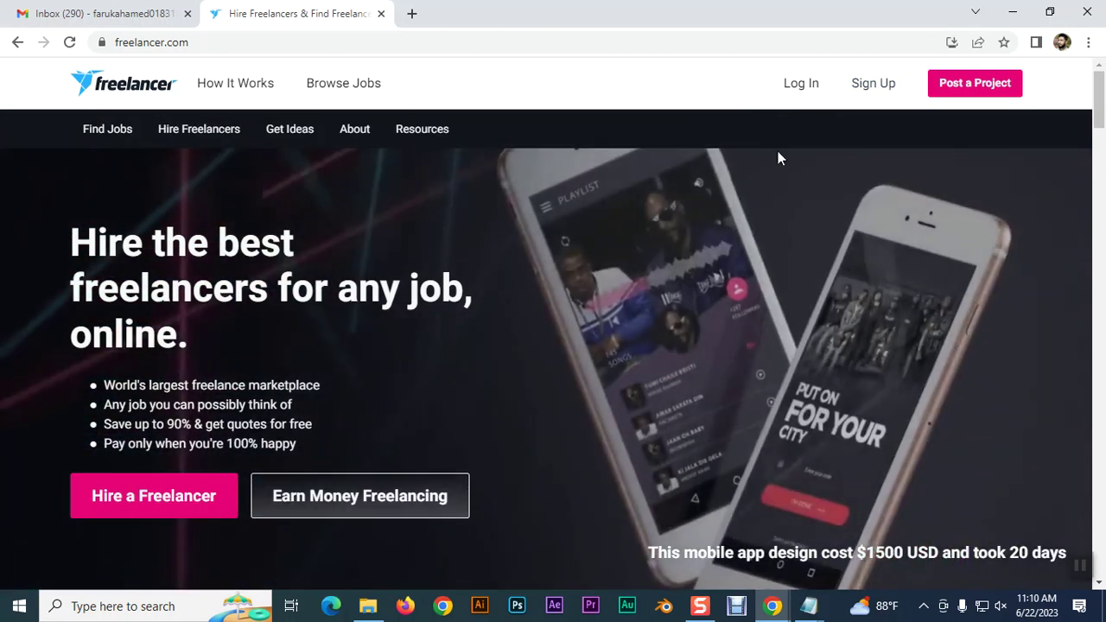
Sign up on Freelancer with the pasted email and password, accepting the User Agreement.
{"action": "left_click", "coordinate": [869, 86]}
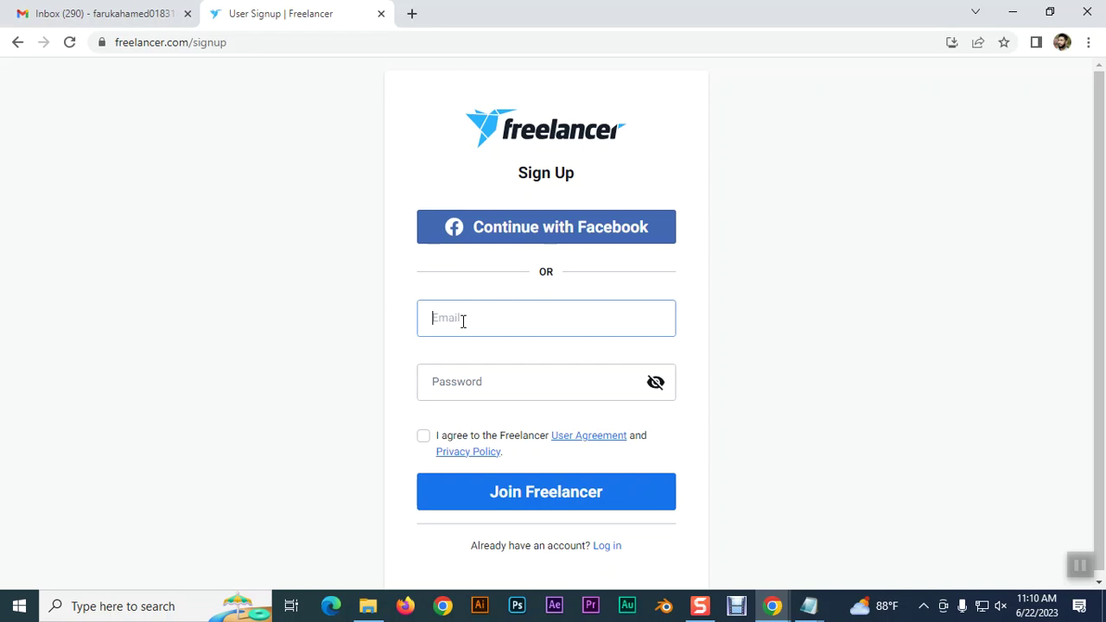
{"action": "key", "text": "ctrl+v"}
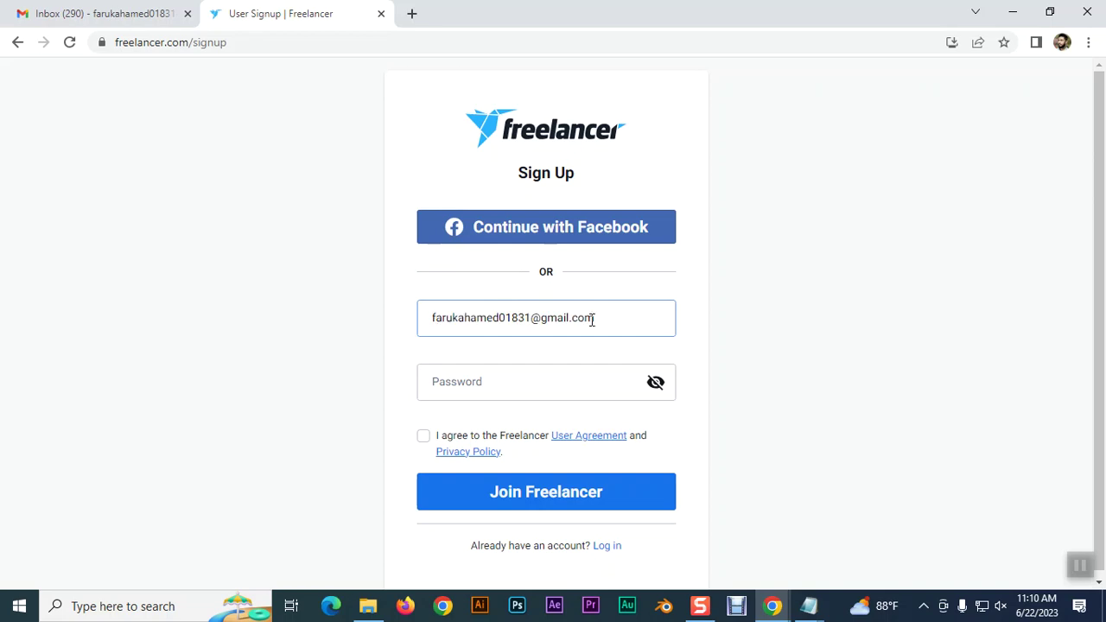
{"action": "left_click", "coordinate": [516, 386]}
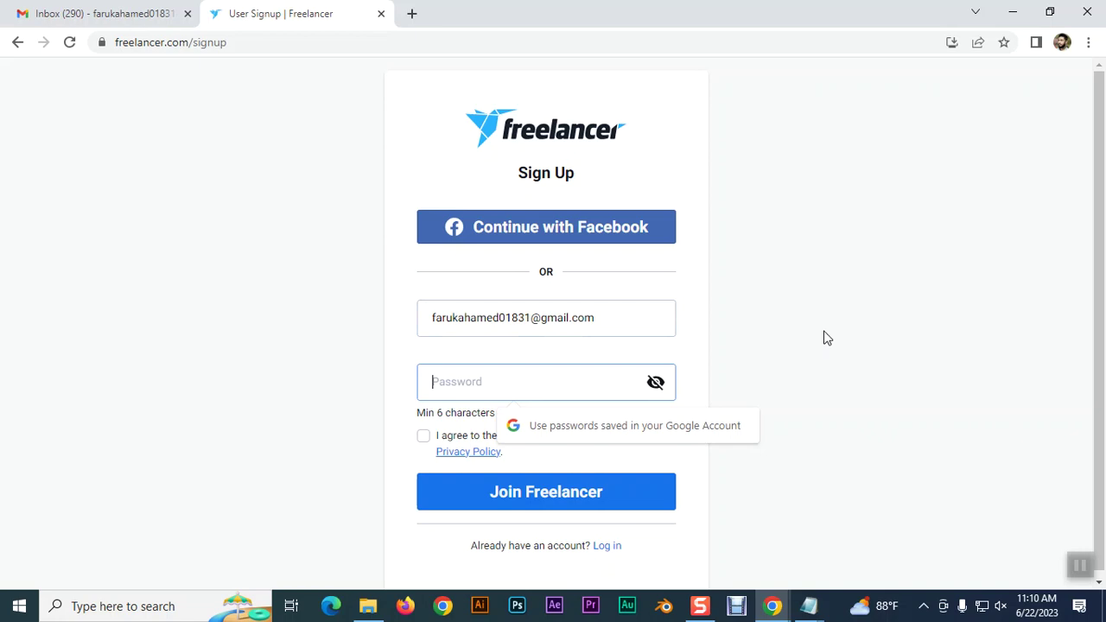
{"action": "left_click", "coordinate": [531, 390]}
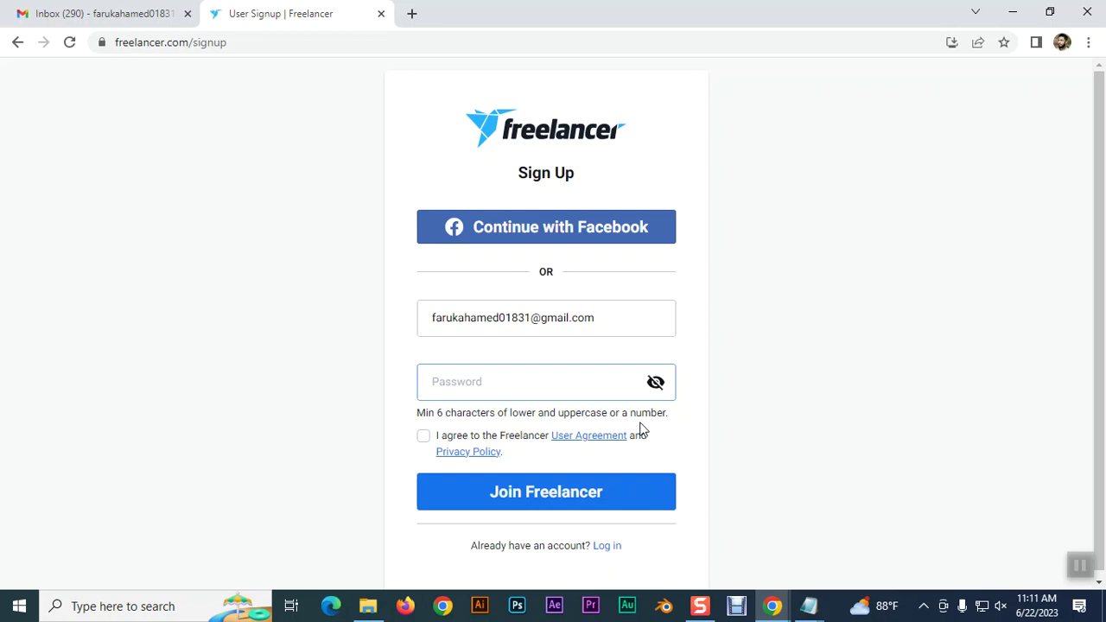
{"action": "key", "text": "ctrl+v"}
{"action": "key", "text": "Tab"}
{"action": "left_click", "coordinate": [423, 438]}
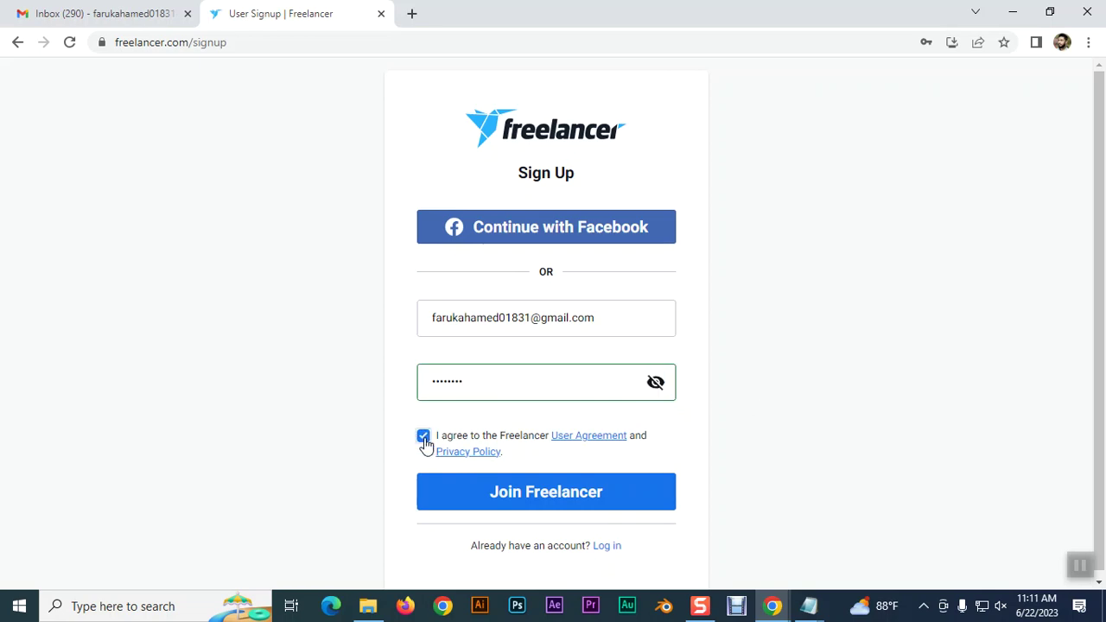
{"action": "left_click", "coordinate": [535, 494]}
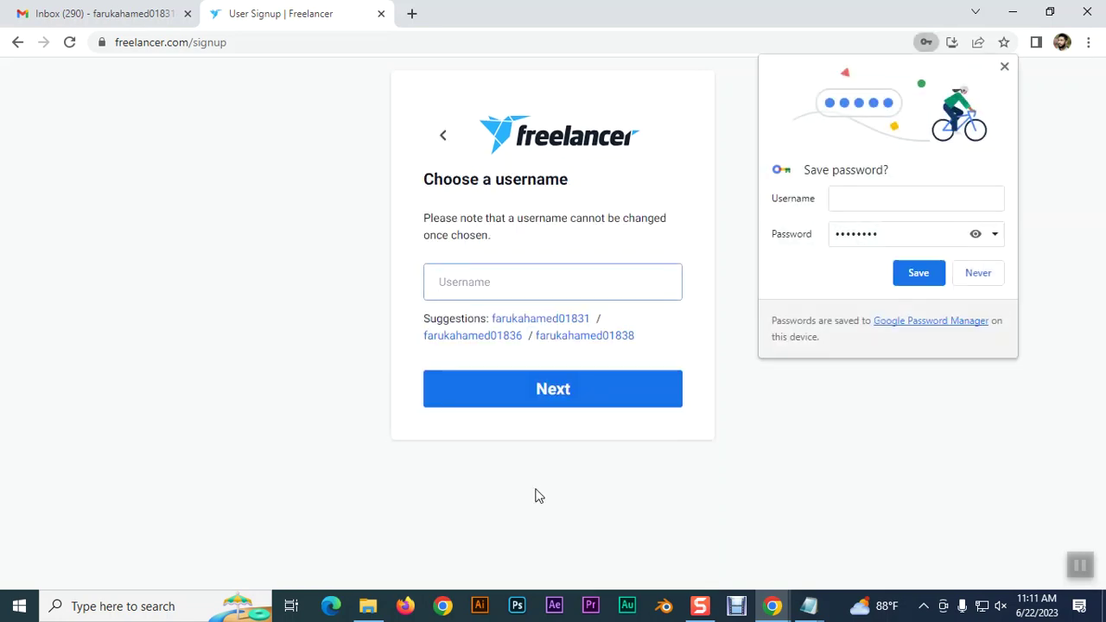
Decline Chrome's password save, enter a username, continue, and switch to the Notepad notes.
{"action": "left_click", "coordinate": [979, 273]}
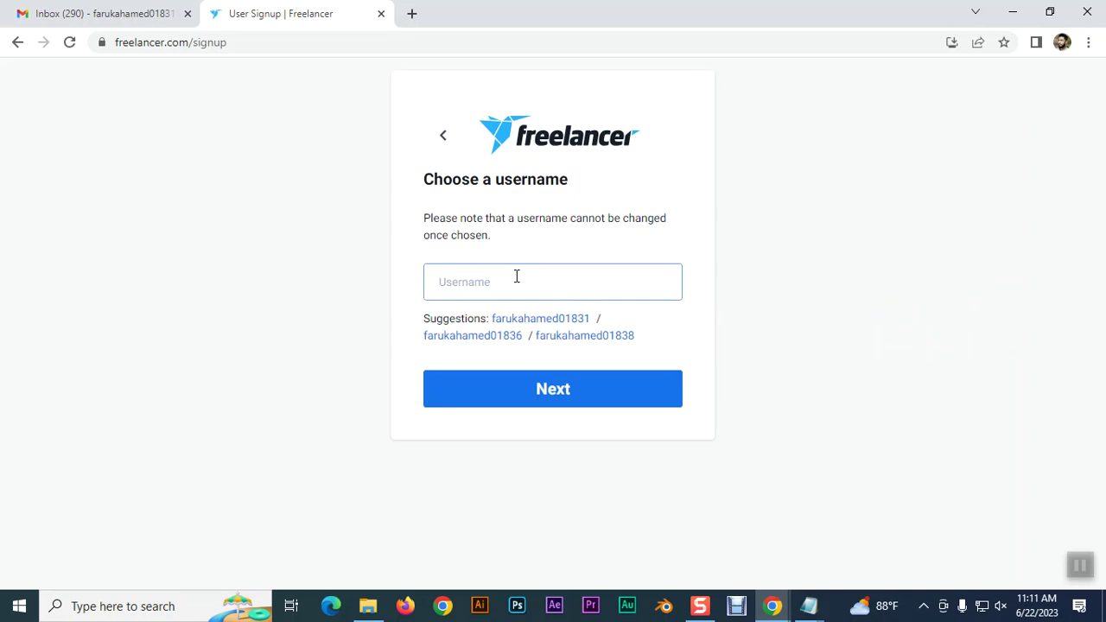
{"action": "left_click", "coordinate": [566, 389]}
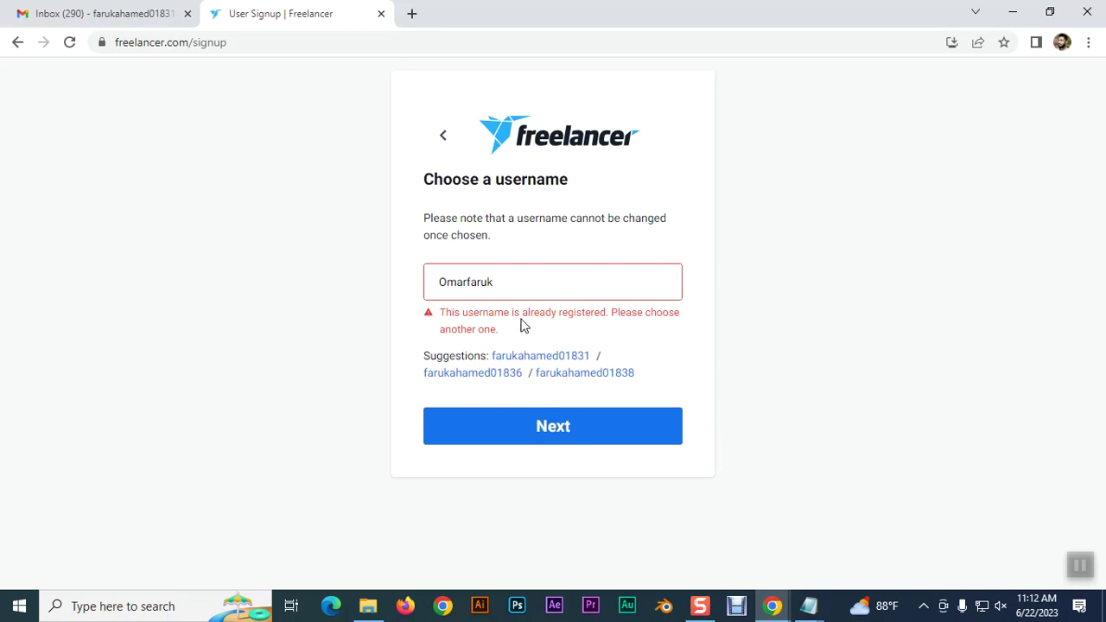
{"action": "left_click", "coordinate": [554, 441]}
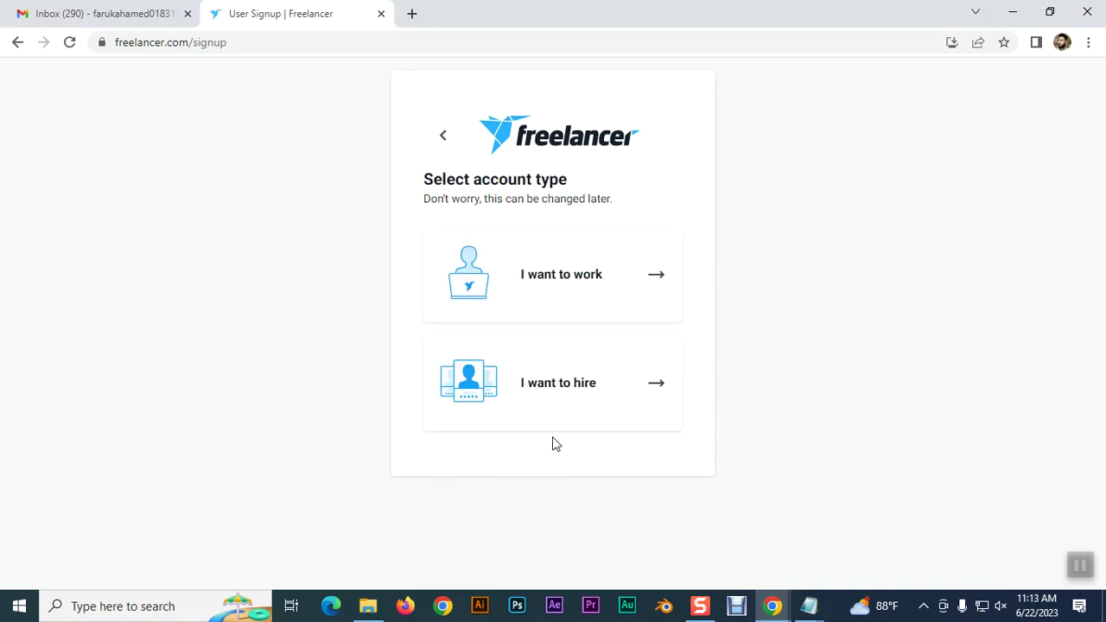
{"action": "key", "text": "alt+Tab"}
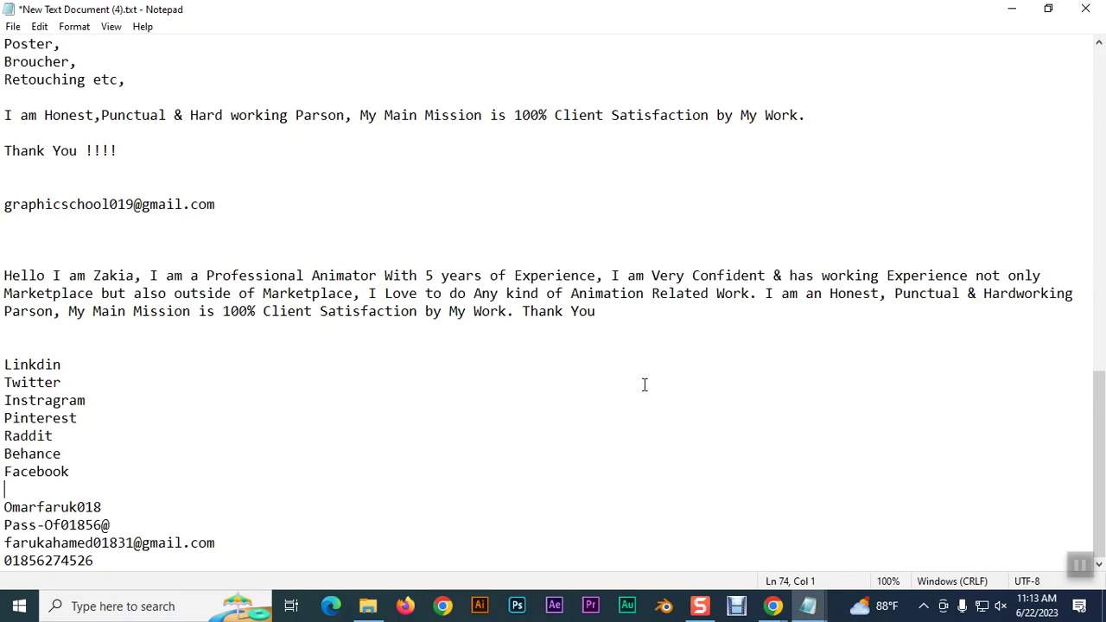
Bring the 'User Signup | Freelancer' Chrome window back from the taskbar preview.
{"action": "mouse_move", "coordinate": [775, 611]}
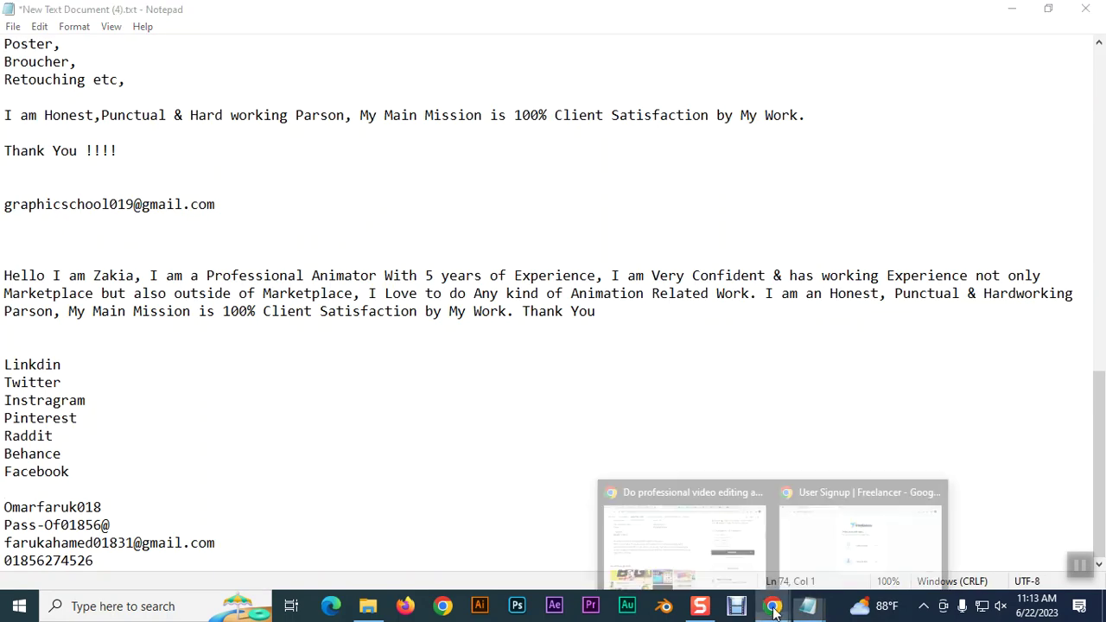
{"action": "left_click", "coordinate": [822, 558]}
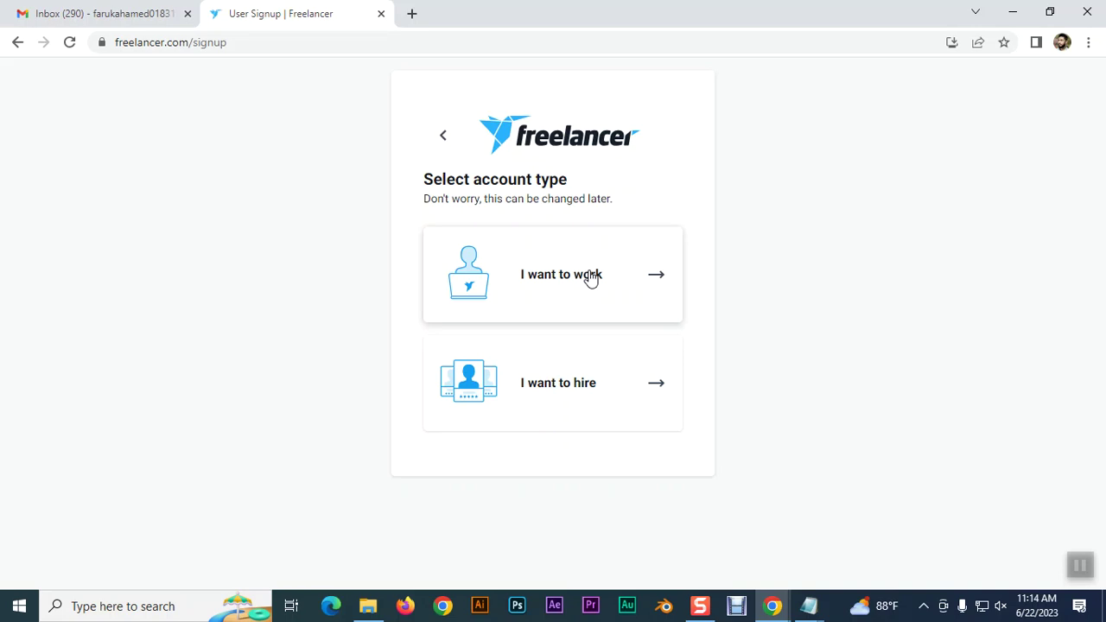
Choose the 'I want to work' account type to reach the Skills page.
{"action": "left_click", "coordinate": [539, 273]}
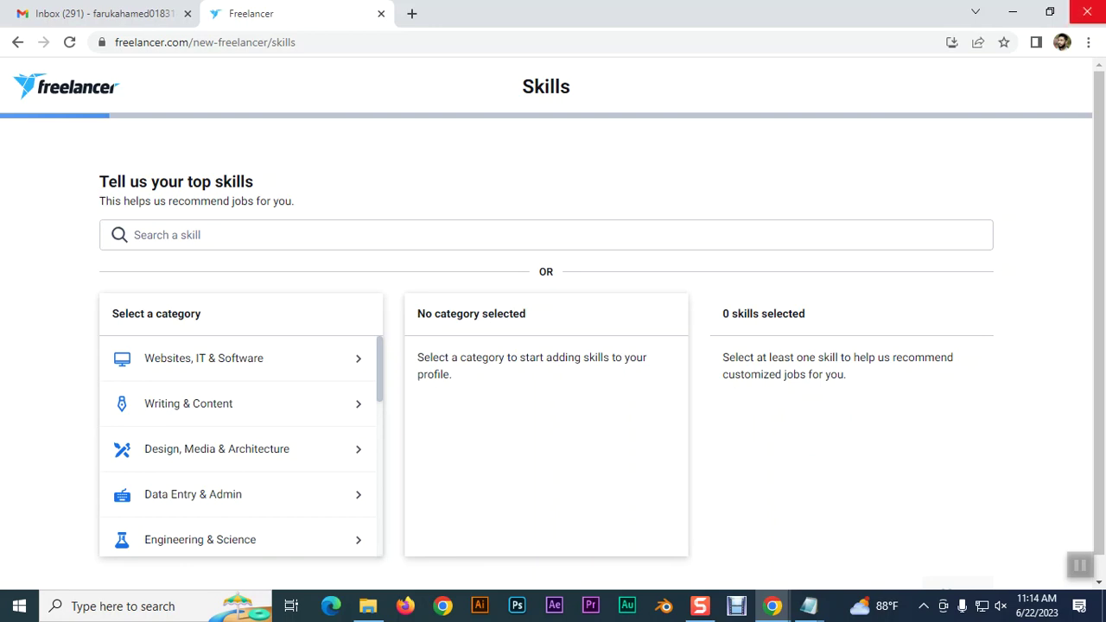
Under Design, Media & Architecture, add Graphic Design, Photoshop, Logo Design, Illustrator, Video Editing and After Effects.
{"action": "scroll", "coordinate": [271, 363], "scroll_direction": "down", "scroll_amount": 2}
{"action": "scroll", "coordinate": [270, 363], "scroll_direction": "up", "scroll_amount": 2}
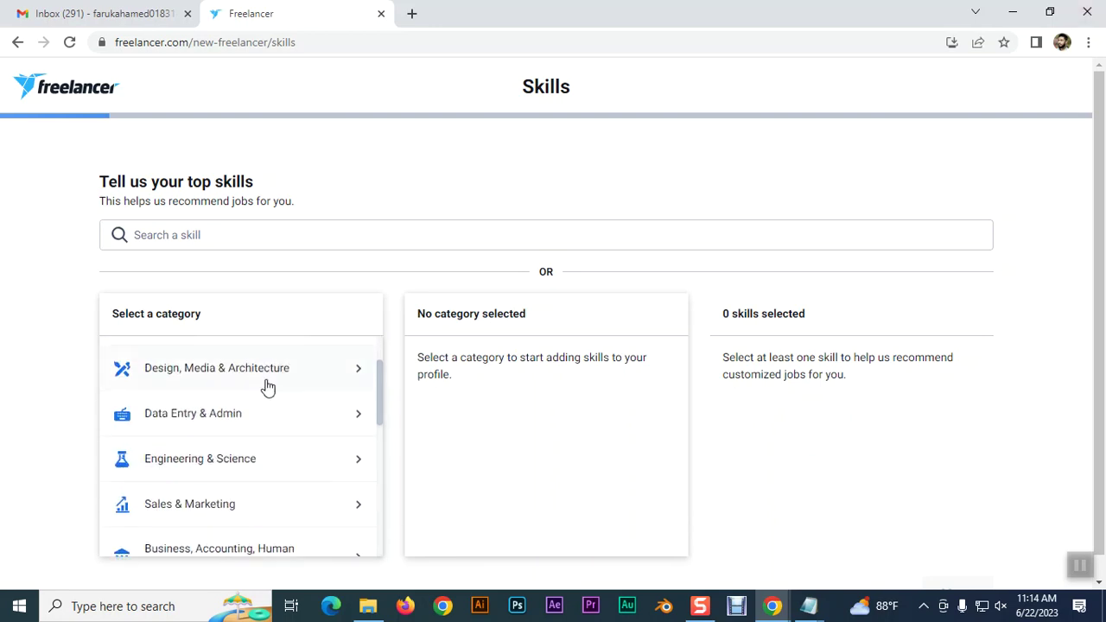
{"action": "left_click", "coordinate": [360, 371]}
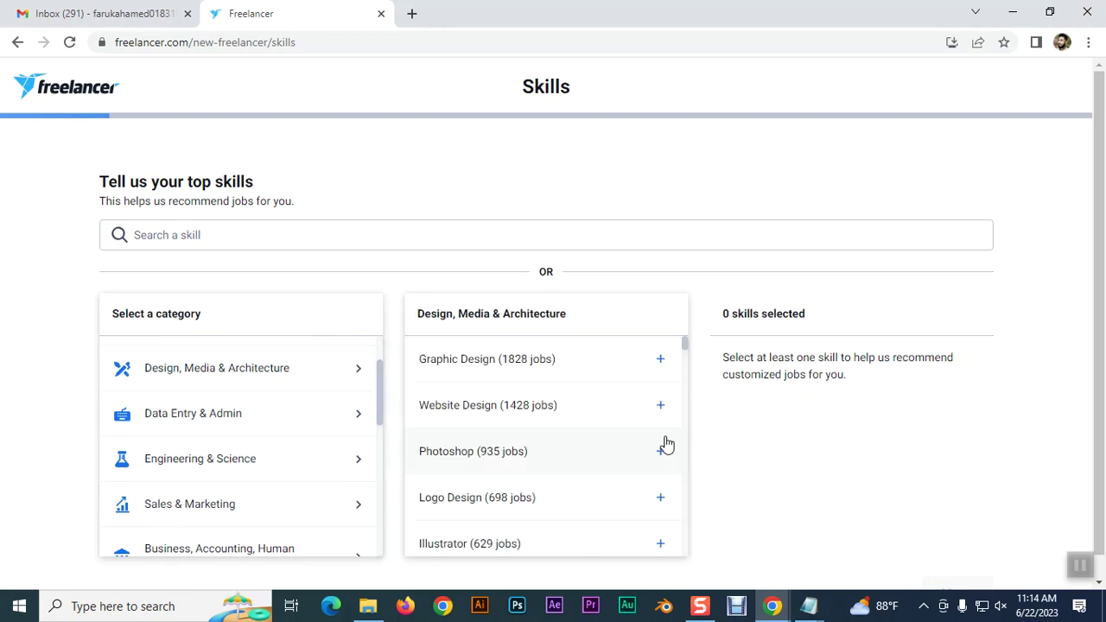
{"action": "scroll", "coordinate": [644, 259], "scroll_direction": "down", "scroll_amount": 1}
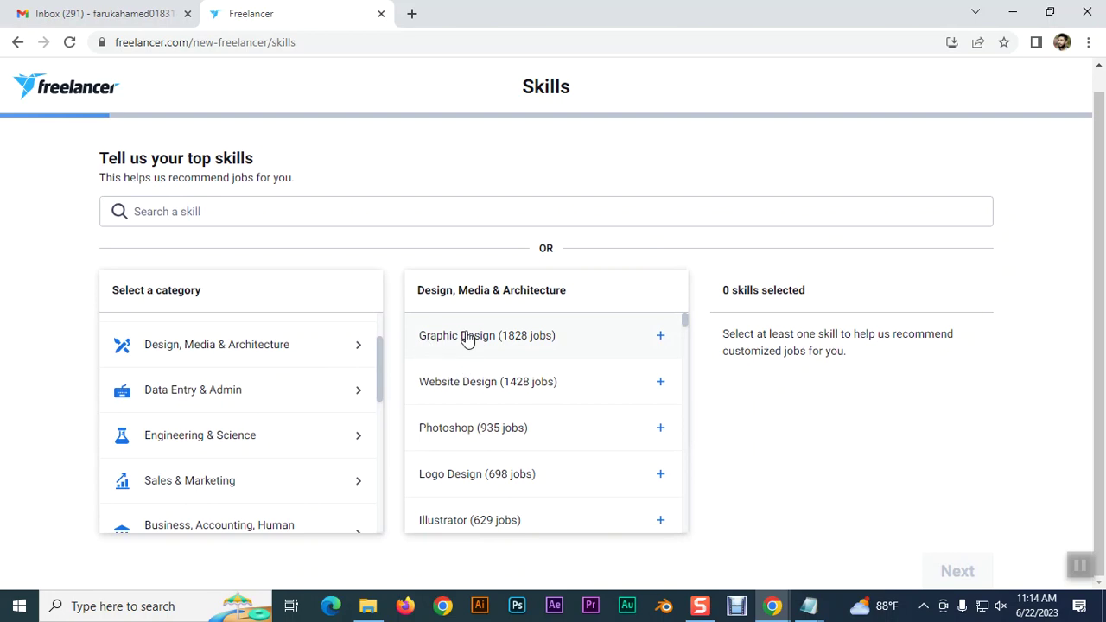
{"action": "left_click", "coordinate": [660, 341]}
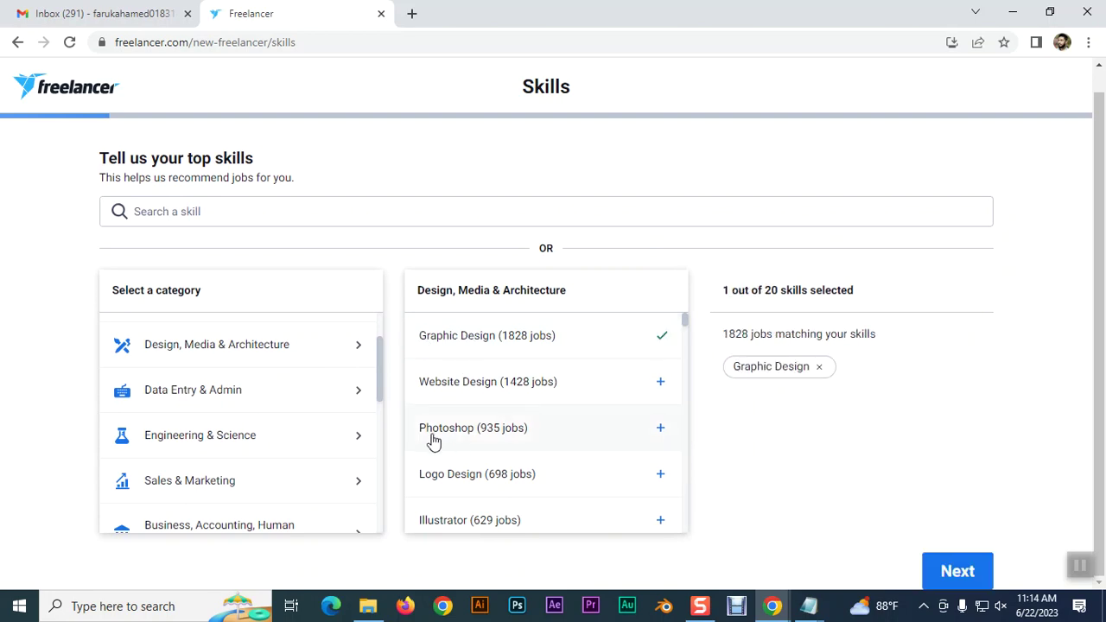
{"action": "left_click", "coordinate": [662, 432]}
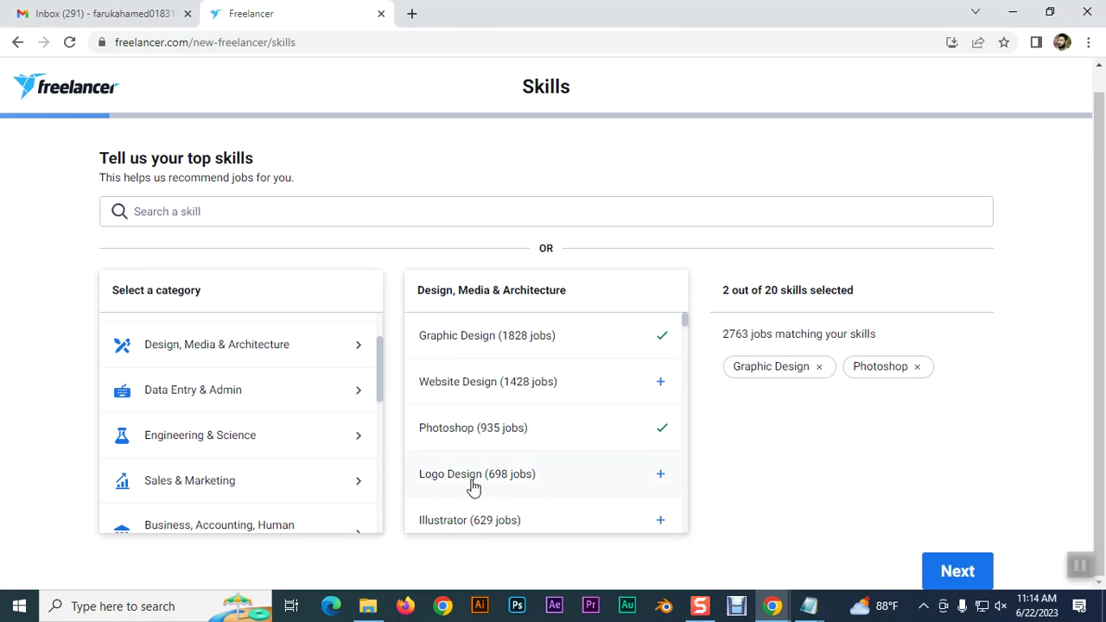
{"action": "left_click", "coordinate": [662, 480]}
{"action": "scroll", "coordinate": [528, 393], "scroll_direction": "down", "scroll_amount": 2}
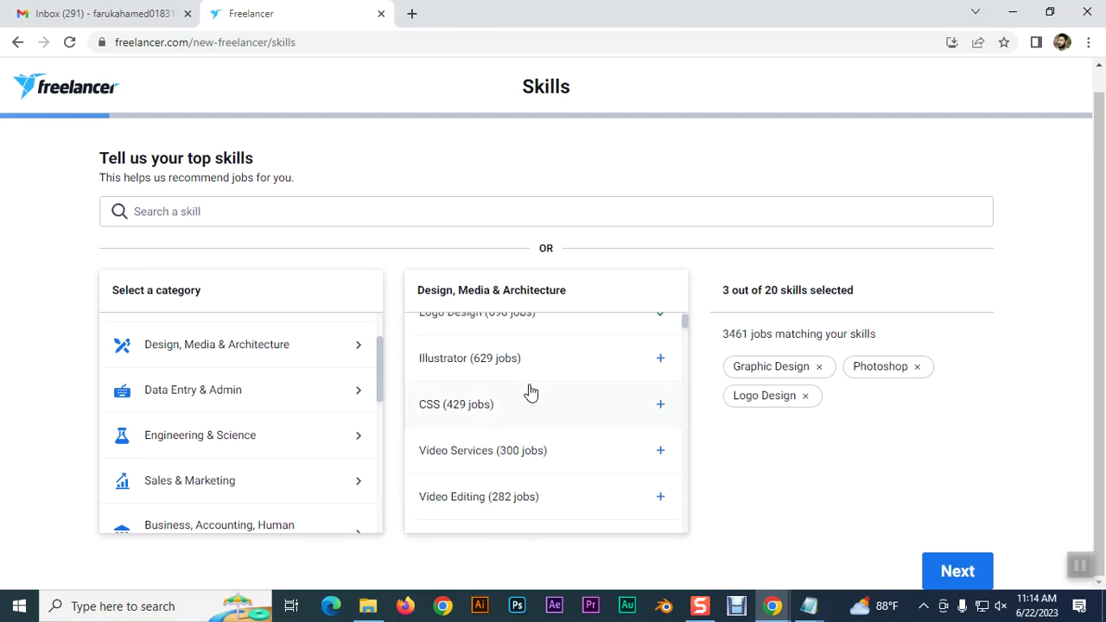
{"action": "left_click", "coordinate": [661, 365]}
{"action": "scroll", "coordinate": [588, 422], "scroll_direction": "down", "scroll_amount": 2}
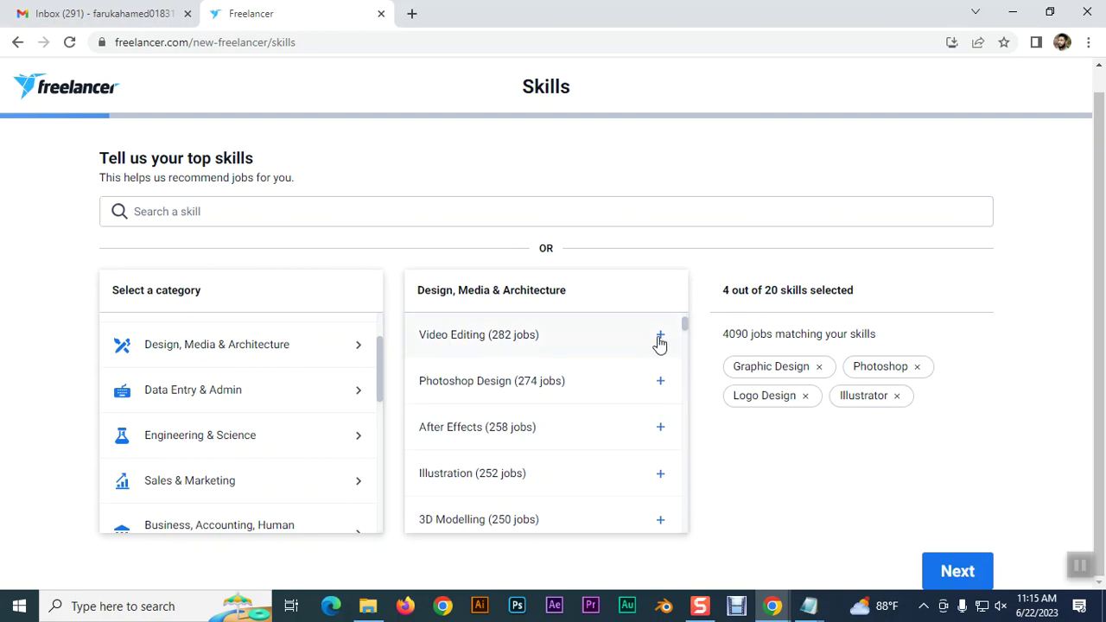
{"action": "left_click", "coordinate": [659, 338]}
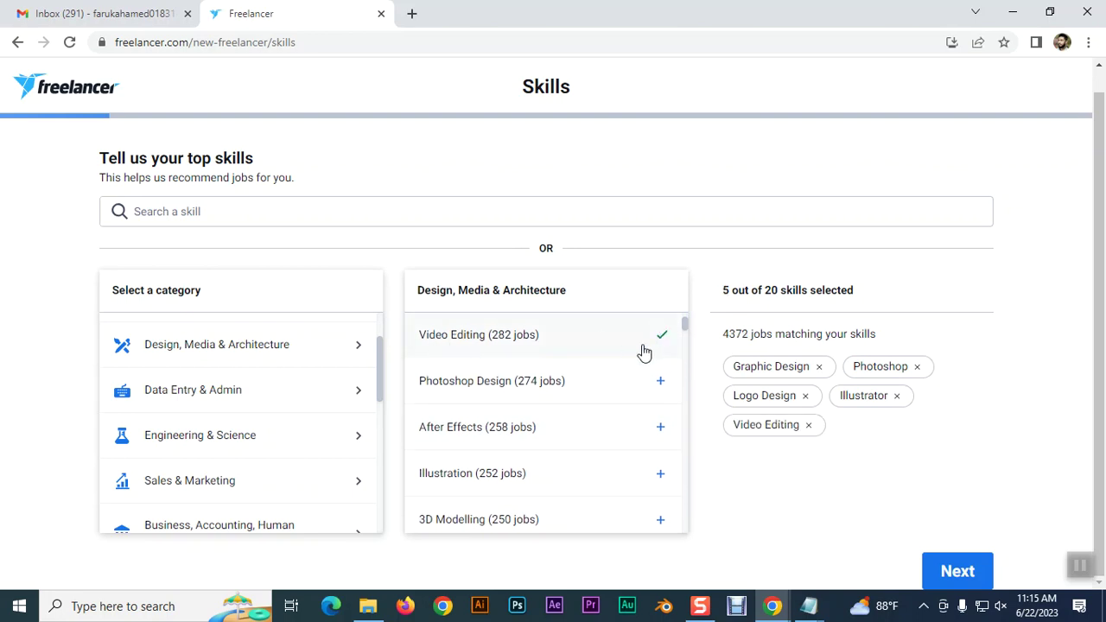
{"action": "left_click", "coordinate": [662, 430]}
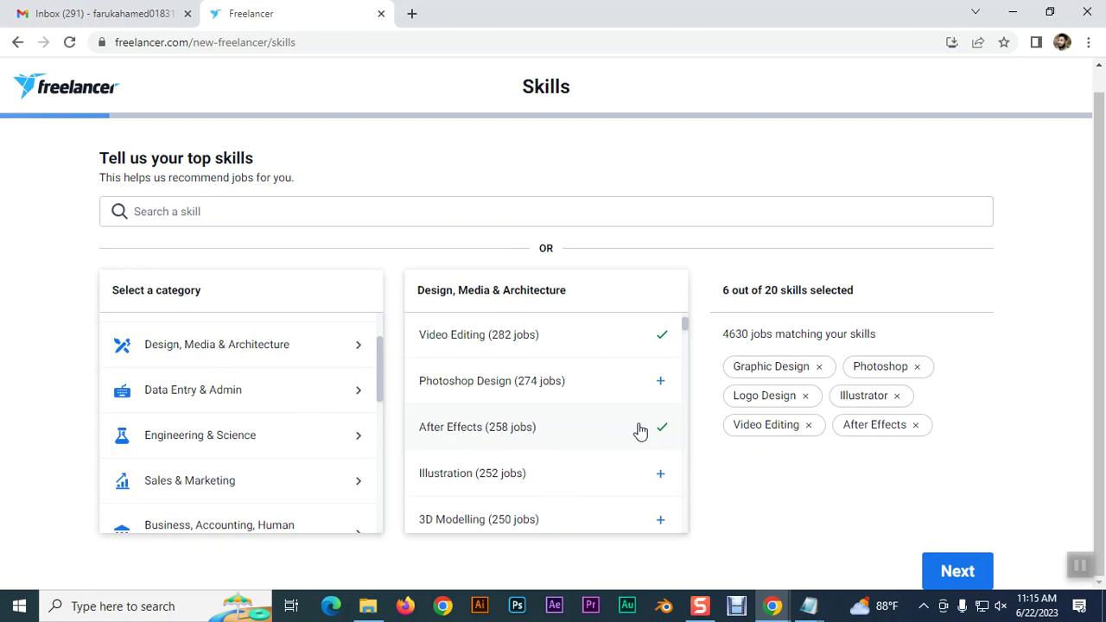
Add Animation and Brochure Design, bringing the selection to 8 skills.
{"action": "scroll", "coordinate": [622, 424], "scroll_direction": "down", "scroll_amount": 2}
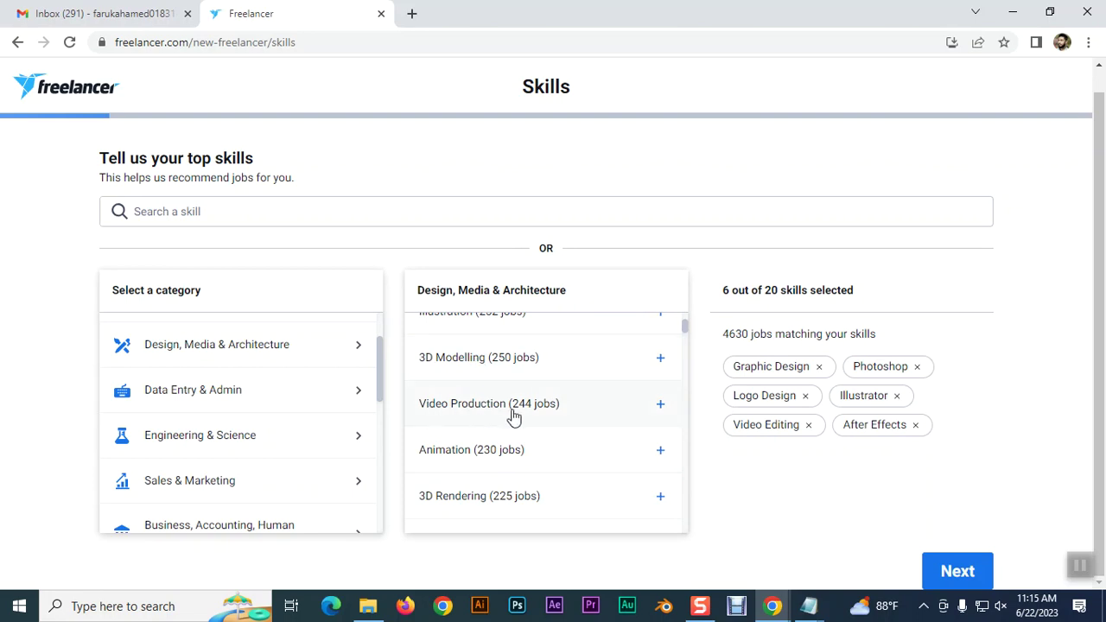
{"action": "scroll", "coordinate": [518, 417], "scroll_direction": "down", "scroll_amount": 1}
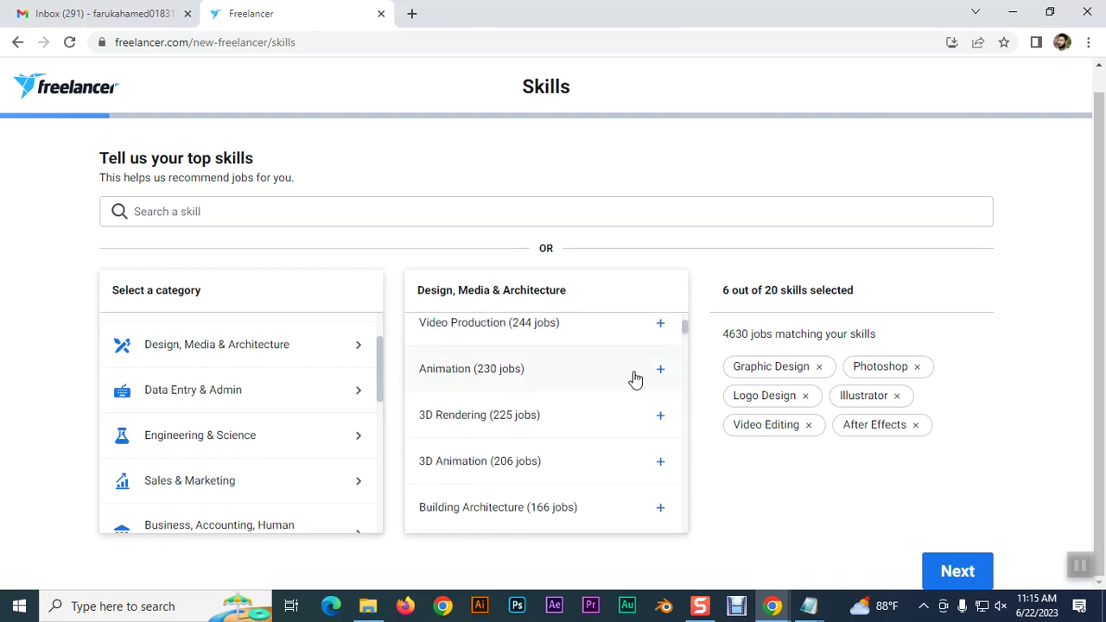
{"action": "left_click", "coordinate": [660, 372]}
{"action": "scroll", "coordinate": [559, 420], "scroll_direction": "down", "scroll_amount": 1}
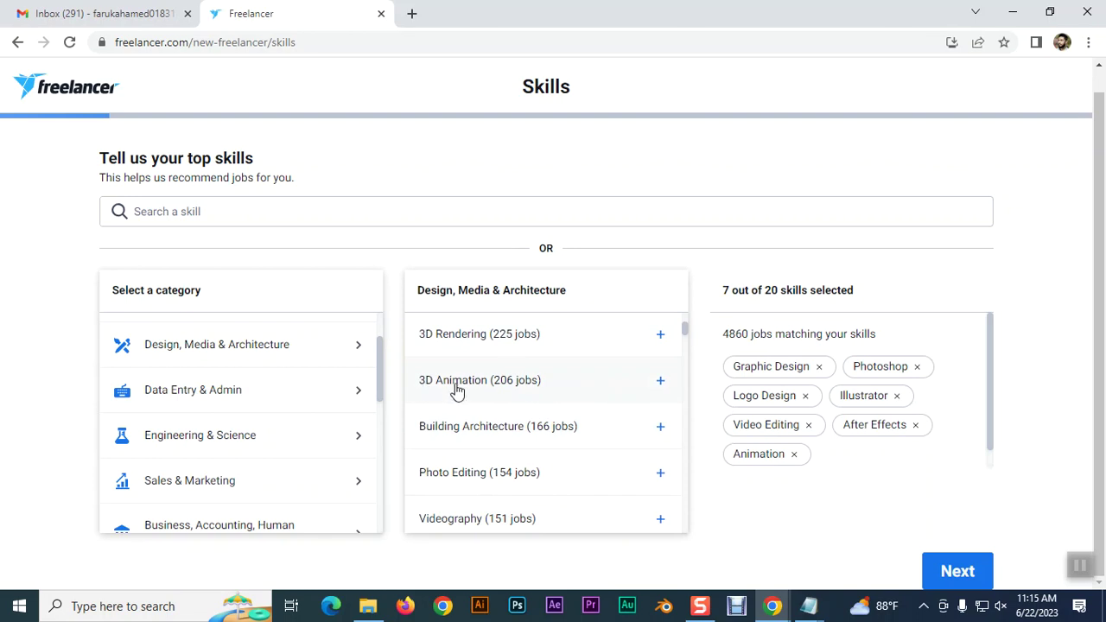
{"action": "scroll", "coordinate": [584, 397], "scroll_direction": "down", "scroll_amount": 2}
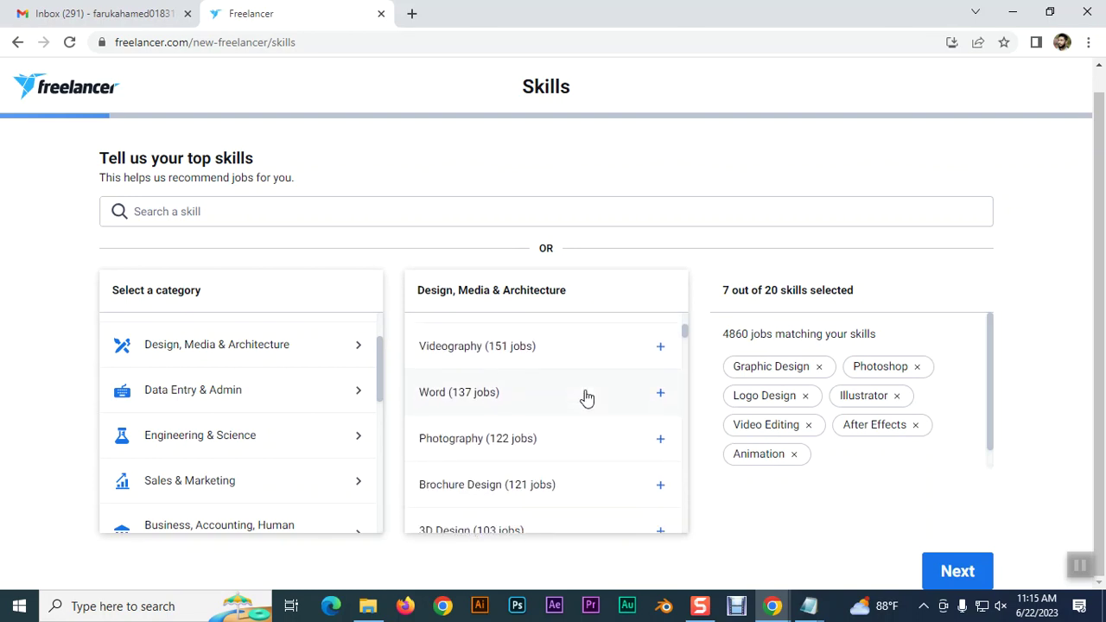
{"action": "scroll", "coordinate": [585, 397], "scroll_direction": "down", "scroll_amount": 2}
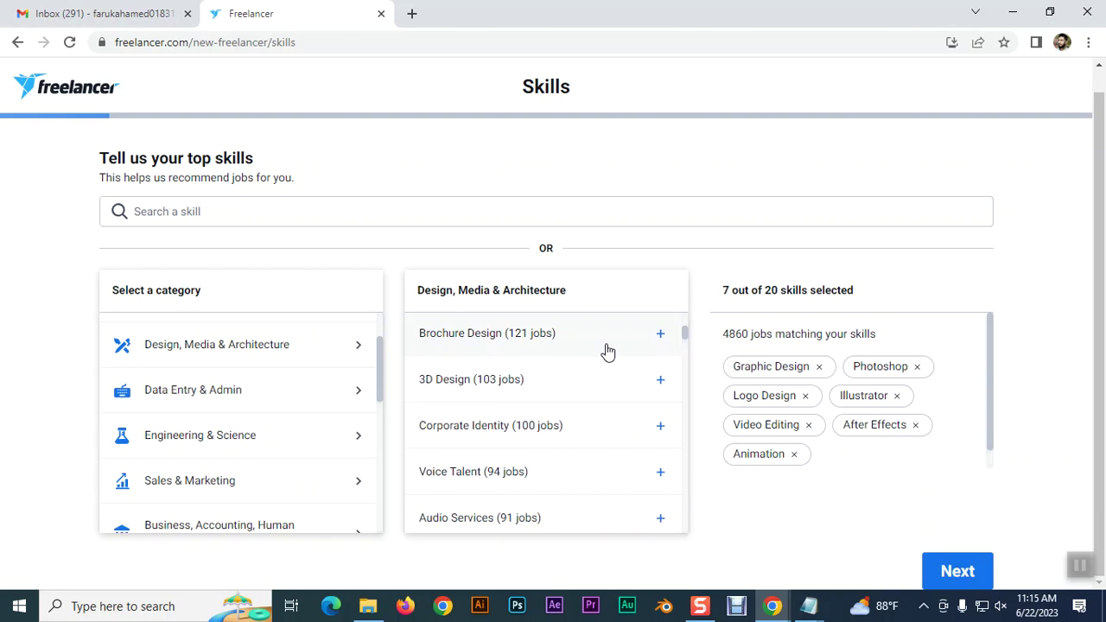
{"action": "left_click", "coordinate": [661, 335]}
{"action": "scroll", "coordinate": [589, 421], "scroll_direction": "down", "scroll_amount": 1}
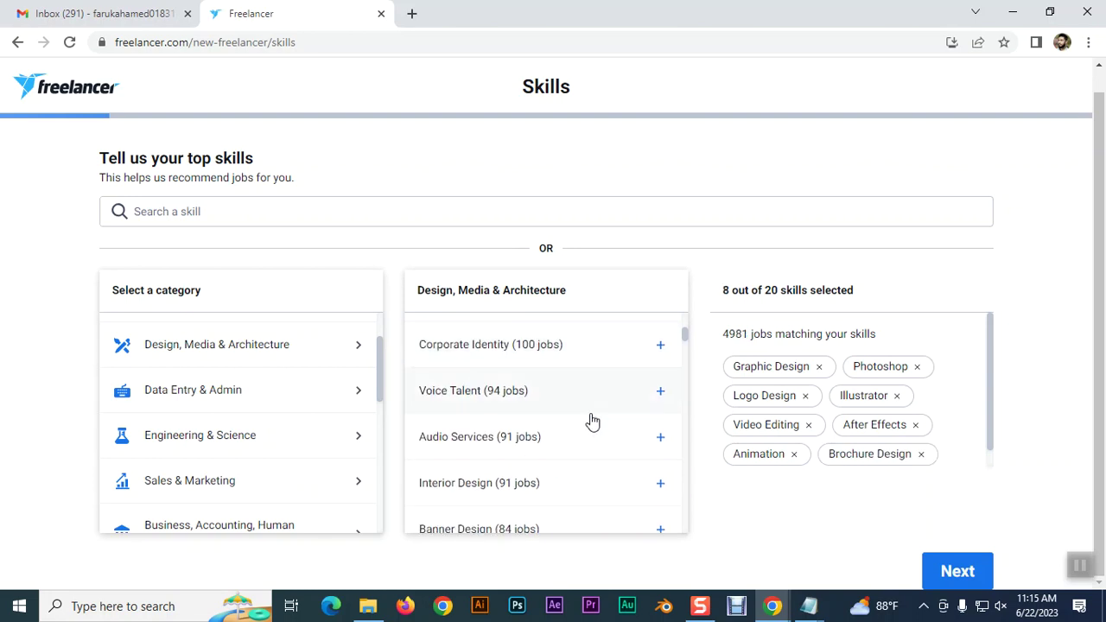
{"action": "scroll", "coordinate": [592, 421], "scroll_direction": "down", "scroll_amount": 2}
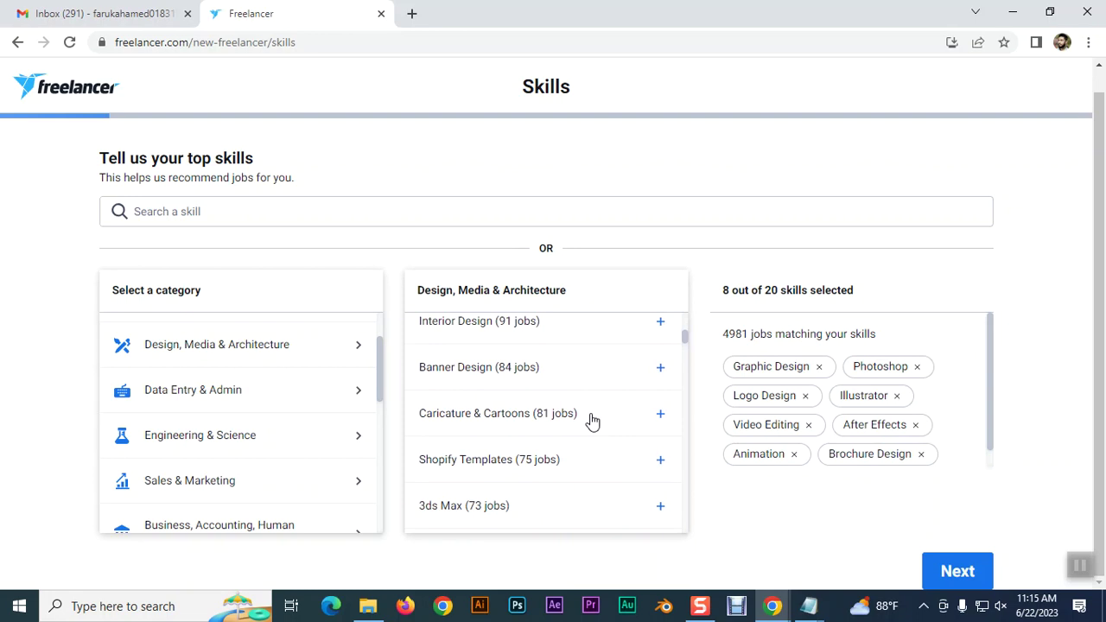
{"action": "scroll", "coordinate": [592, 420], "scroll_direction": "up", "scroll_amount": 1}
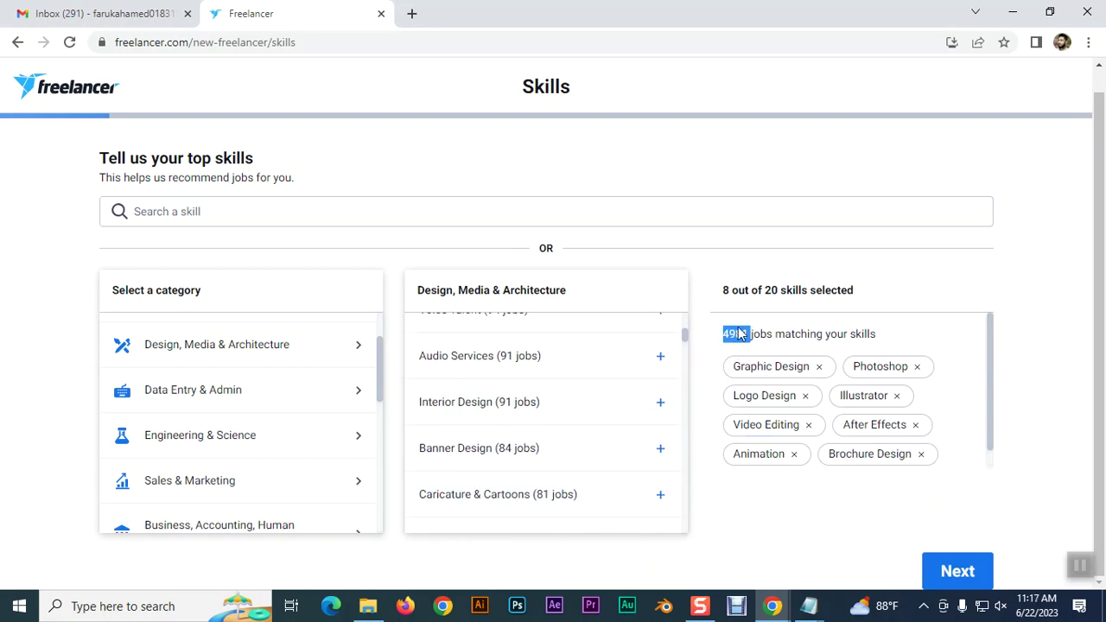
{"action": "left_click", "coordinate": [771, 521]}
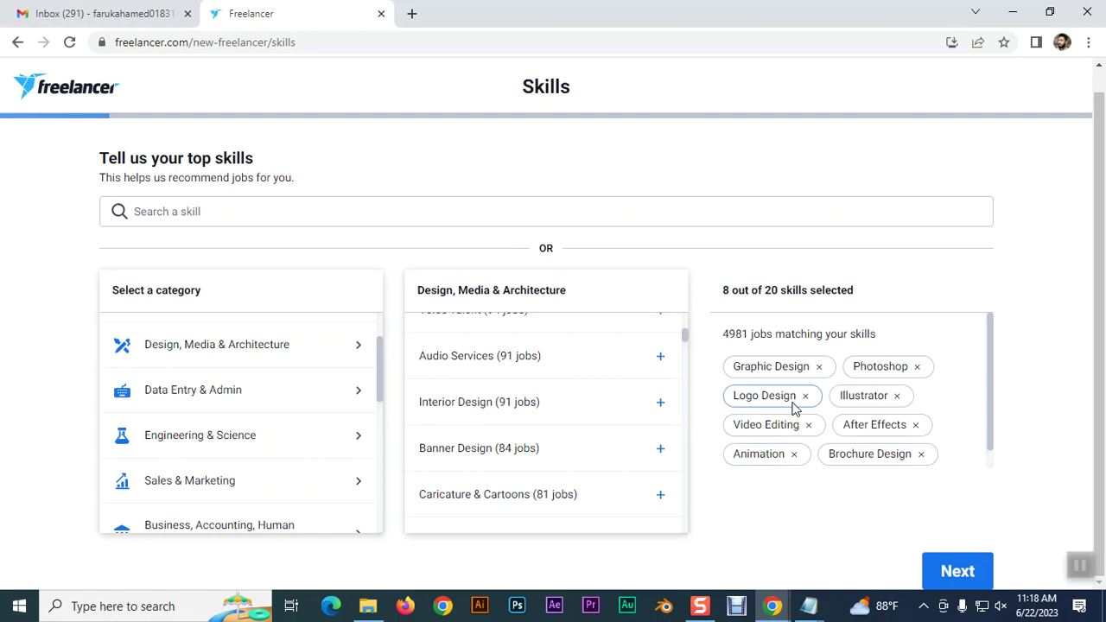
{"action": "scroll", "coordinate": [533, 443], "scroll_direction": "up", "scroll_amount": 2}
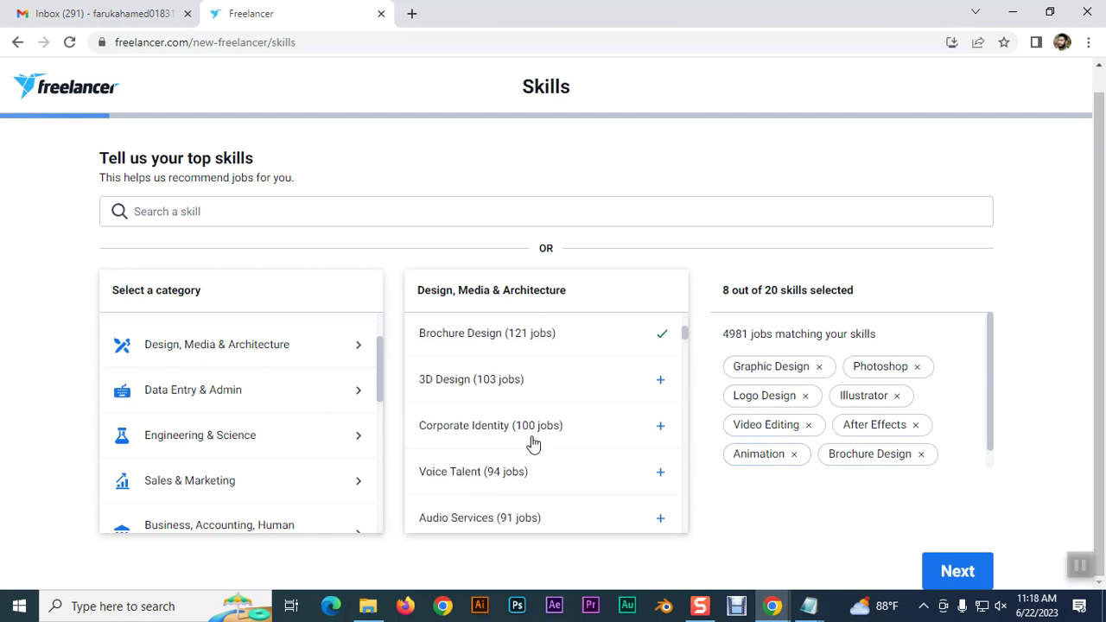
{"action": "scroll", "coordinate": [546, 458], "scroll_direction": "up", "scroll_amount": 4}
{"action": "scroll", "coordinate": [535, 458], "scroll_direction": "up", "scroll_amount": 2}
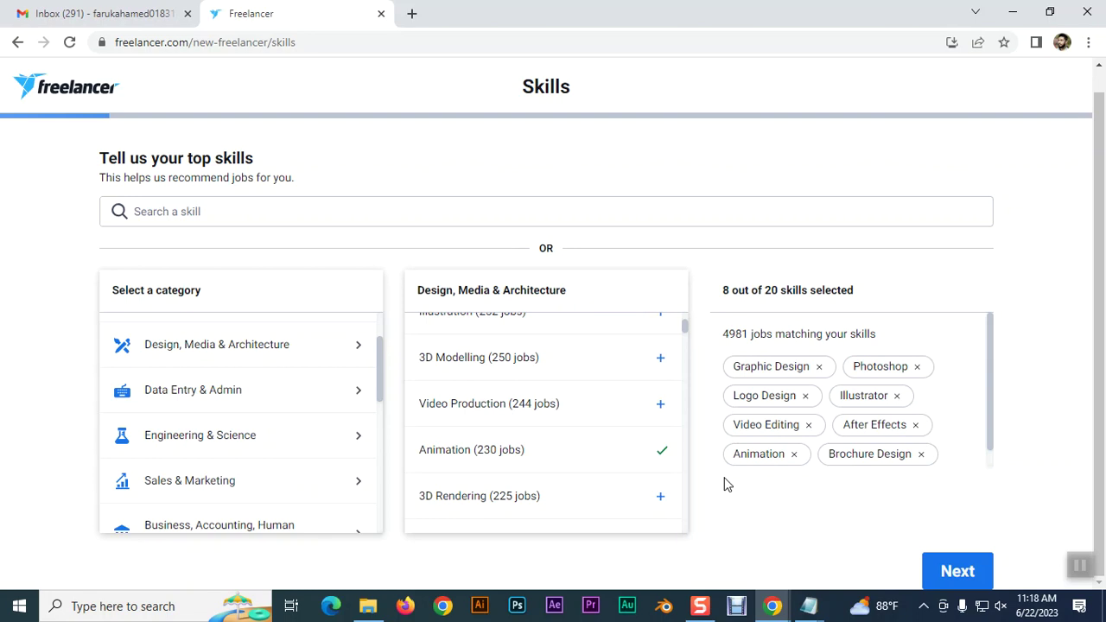
{"action": "scroll", "coordinate": [567, 226], "scroll_direction": "up", "scroll_amount": 1}
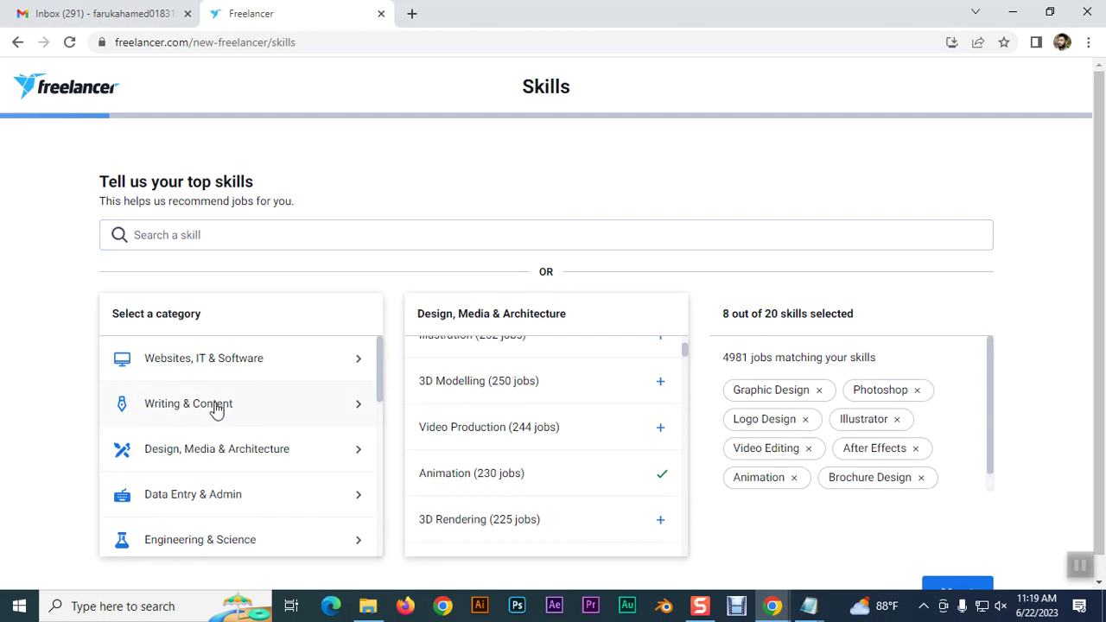
{"action": "left_click", "coordinate": [359, 411]}
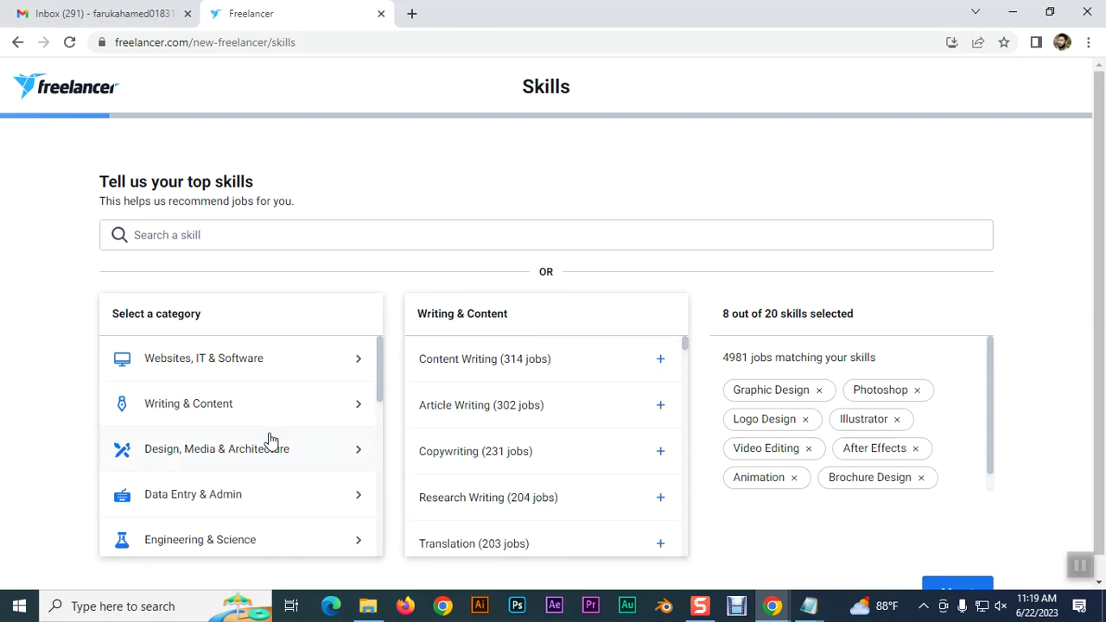
{"action": "scroll", "coordinate": [270, 441], "scroll_direction": "down", "scroll_amount": 1}
{"action": "scroll", "coordinate": [271, 440], "scroll_direction": "down", "scroll_amount": 2}
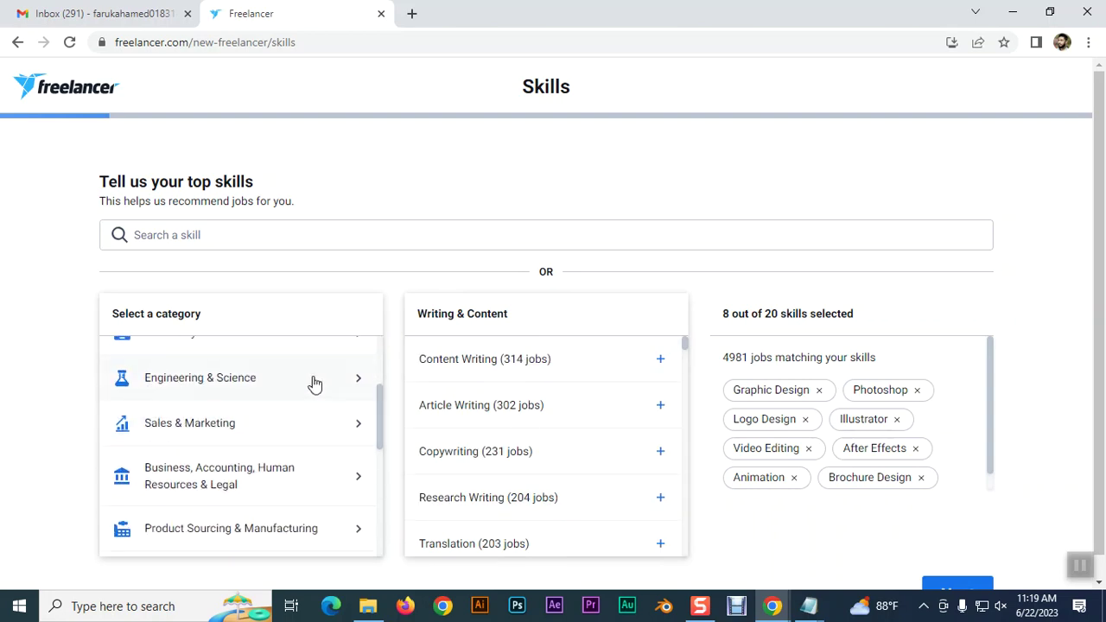
{"action": "scroll", "coordinate": [233, 518], "scroll_direction": "down", "scroll_amount": 2}
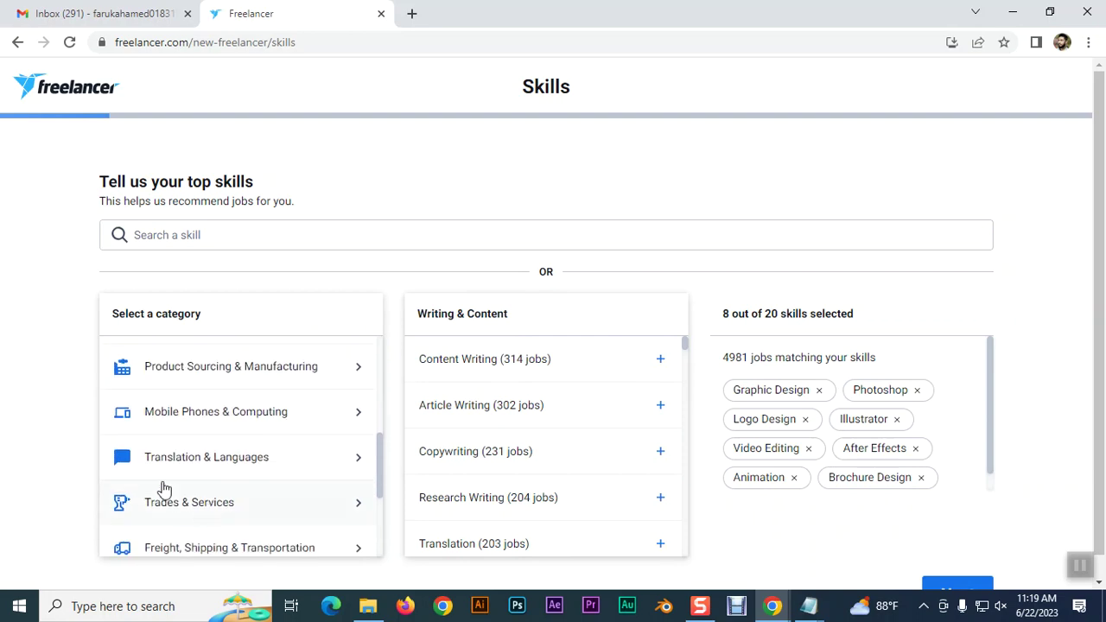
{"action": "scroll", "coordinate": [160, 482], "scroll_direction": "down", "scroll_amount": 2}
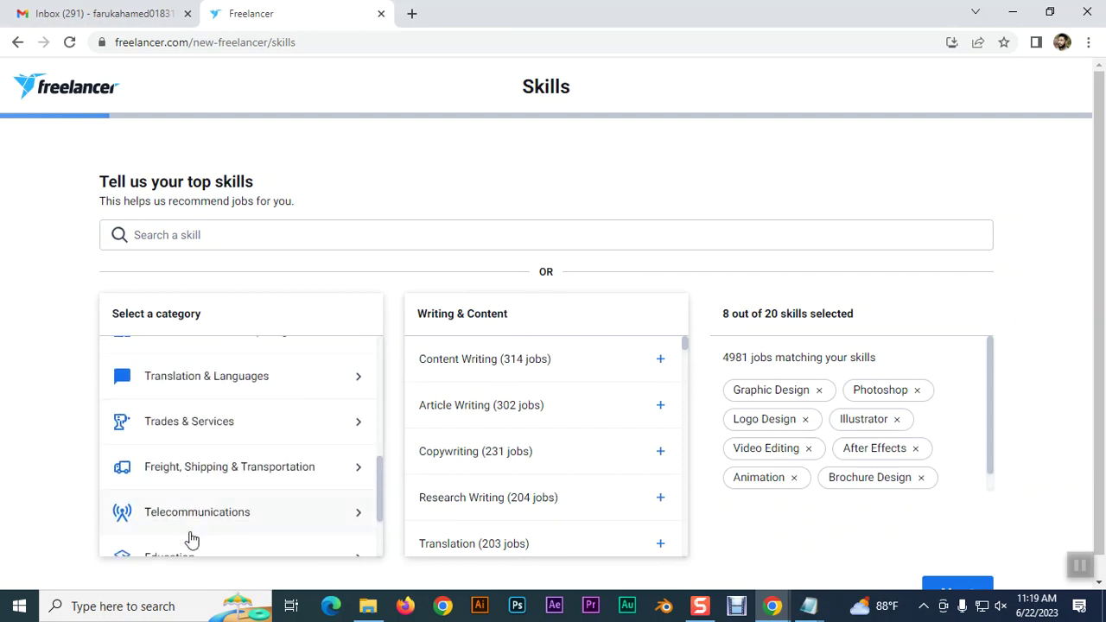
{"action": "scroll", "coordinate": [247, 505], "scroll_direction": "down", "scroll_amount": 2}
{"action": "scroll", "coordinate": [285, 474], "scroll_direction": "down", "scroll_amount": 1}
{"action": "scroll", "coordinate": [285, 474], "scroll_direction": "up", "scroll_amount": 5}
{"action": "scroll", "coordinate": [284, 475], "scroll_direction": "up", "scroll_amount": 2}
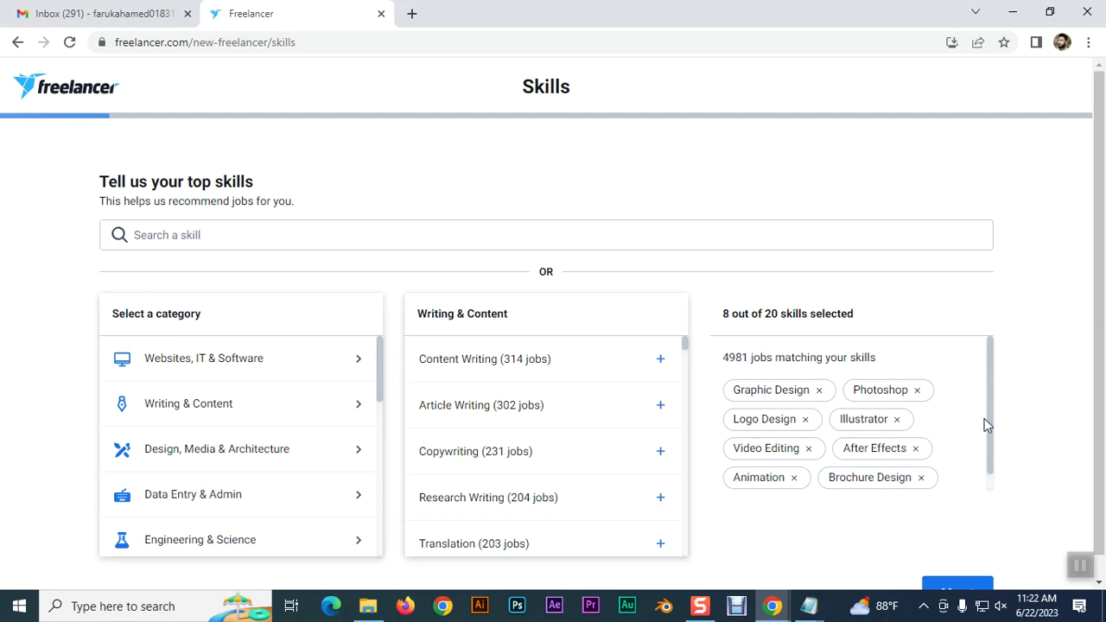
Expand Design, Media & Architecture and scroll through its full skills list.
{"action": "scroll", "coordinate": [772, 513], "scroll_direction": "down", "scroll_amount": 1}
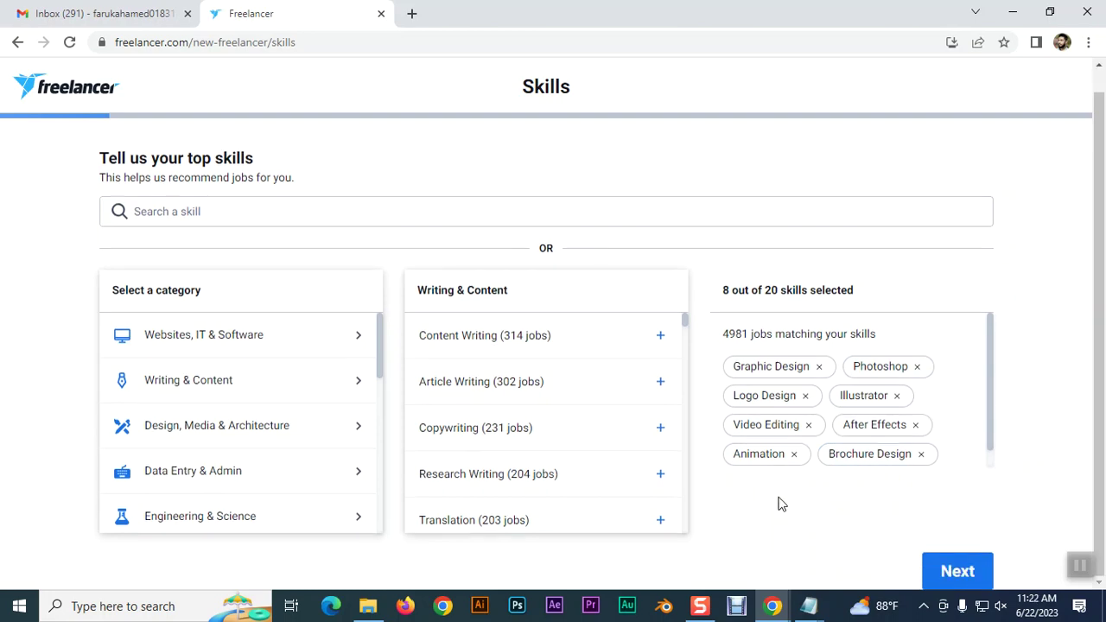
{"action": "scroll", "coordinate": [541, 393], "scroll_direction": "down", "scroll_amount": 2}
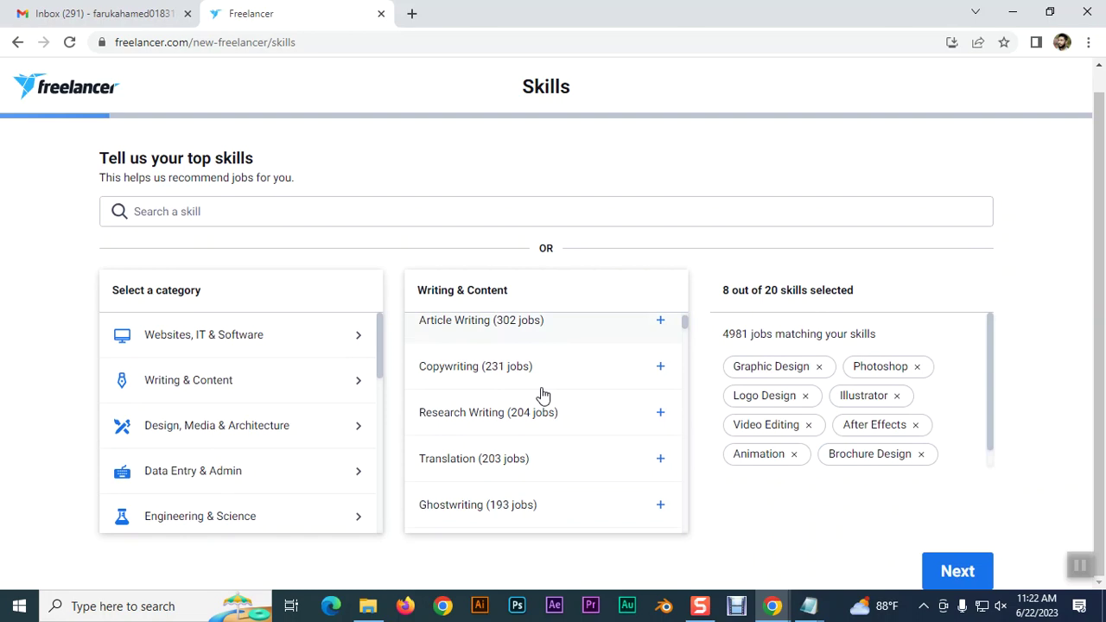
{"action": "left_click", "coordinate": [265, 435]}
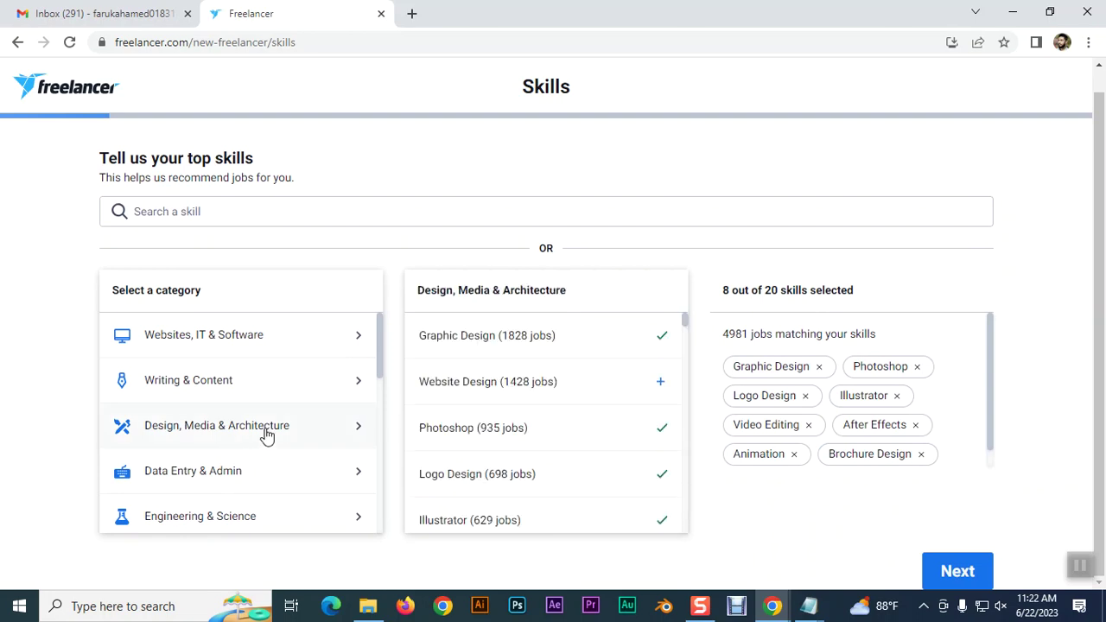
{"action": "scroll", "coordinate": [988, 350], "scroll_direction": "down", "scroll_amount": 1}
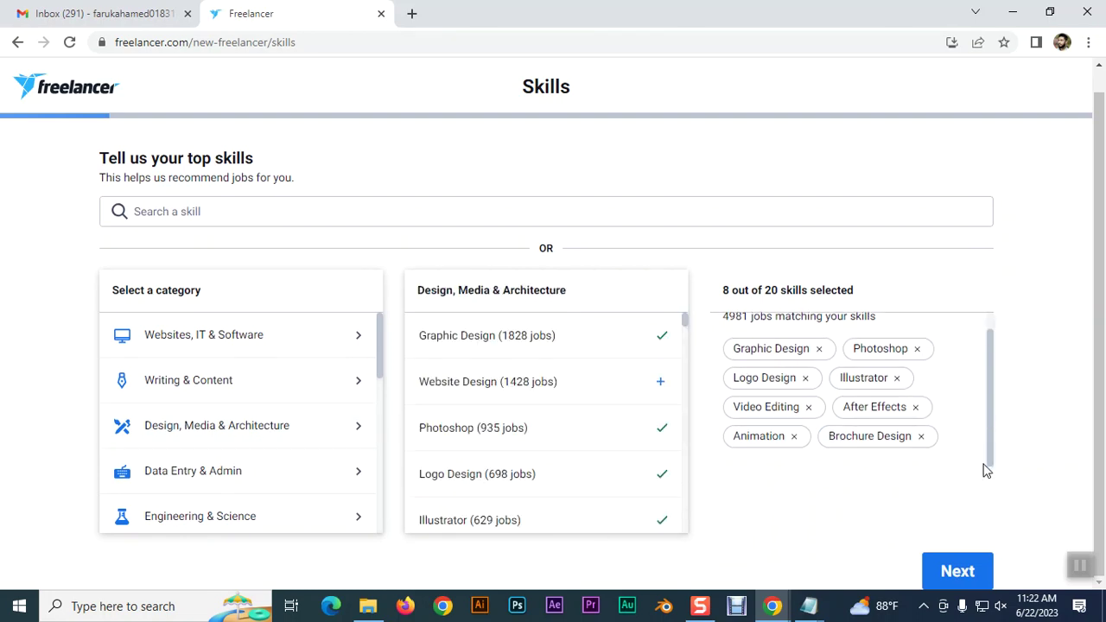
{"action": "scroll", "coordinate": [592, 409], "scroll_direction": "down", "scroll_amount": 4}
{"action": "scroll", "coordinate": [593, 409], "scroll_direction": "down", "scroll_amount": 20}
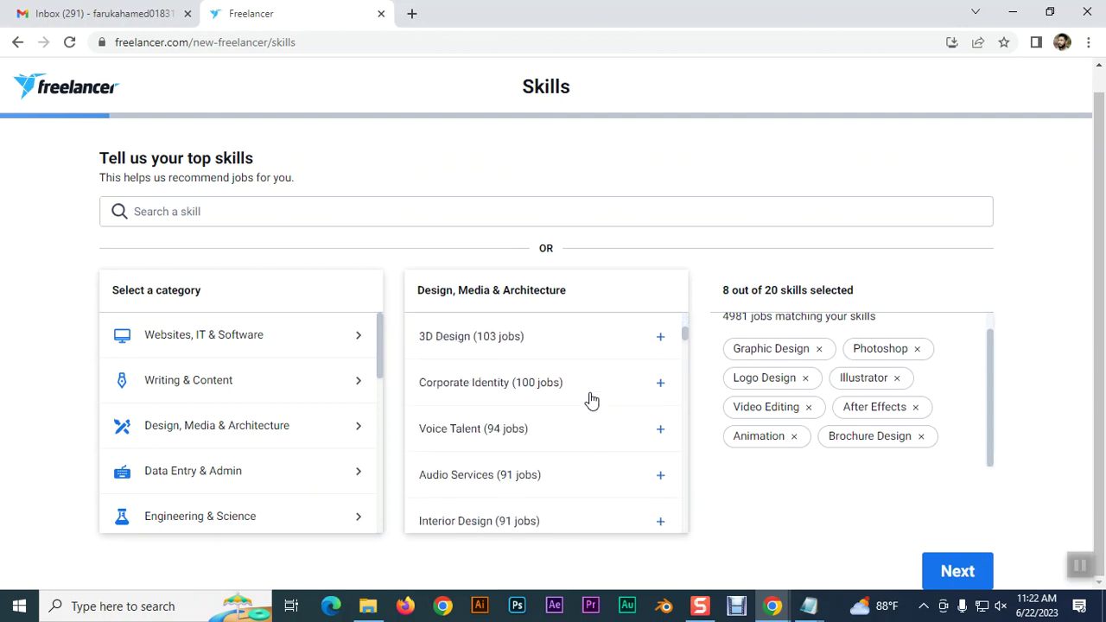
{"action": "scroll", "coordinate": [592, 400], "scroll_direction": "down", "scroll_amount": 20}
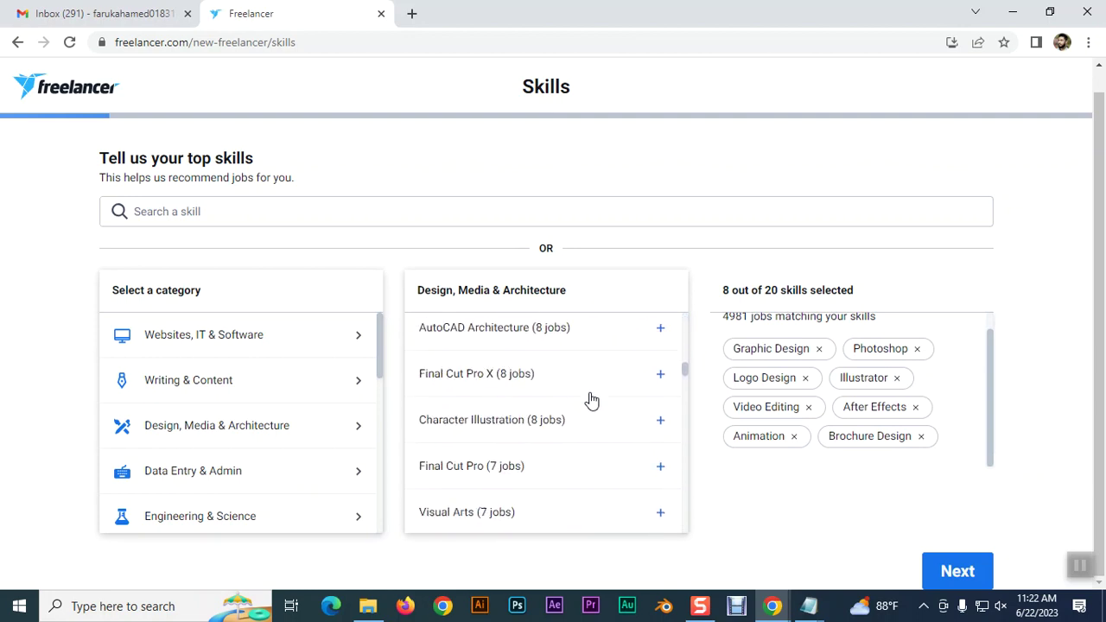
{"action": "scroll", "coordinate": [591, 400], "scroll_direction": "down", "scroll_amount": 20}
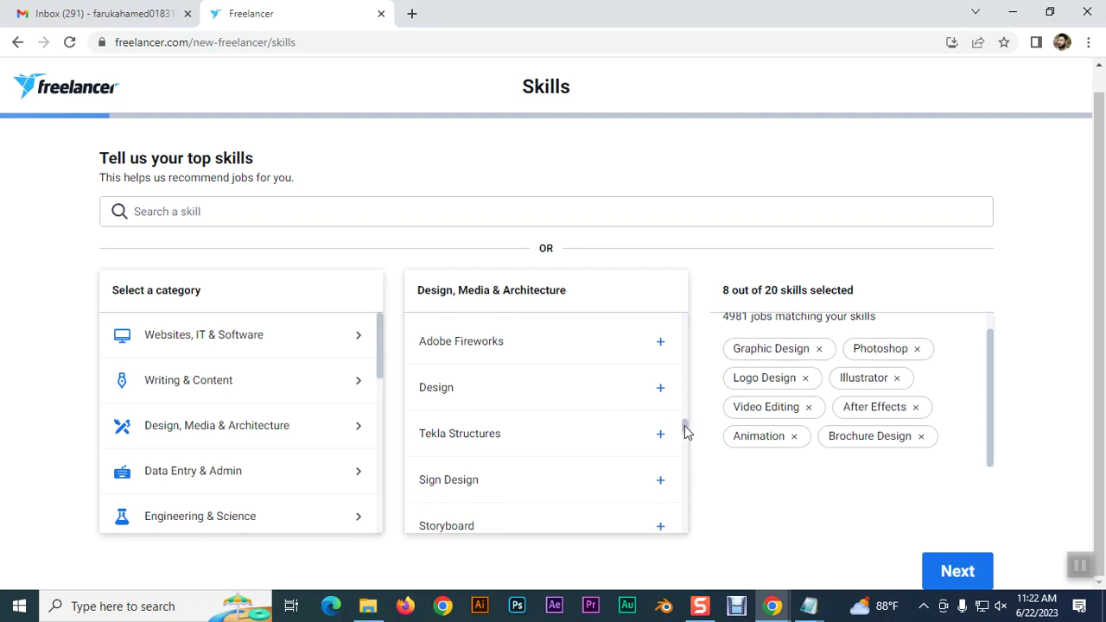
{"action": "left_click_drag", "start_coordinate": [682, 434], "coordinate": [694, 541]}
{"action": "scroll", "coordinate": [596, 459], "scroll_direction": "down", "scroll_amount": 5}
{"action": "scroll", "coordinate": [596, 459], "scroll_direction": "down", "scroll_amount": 2}
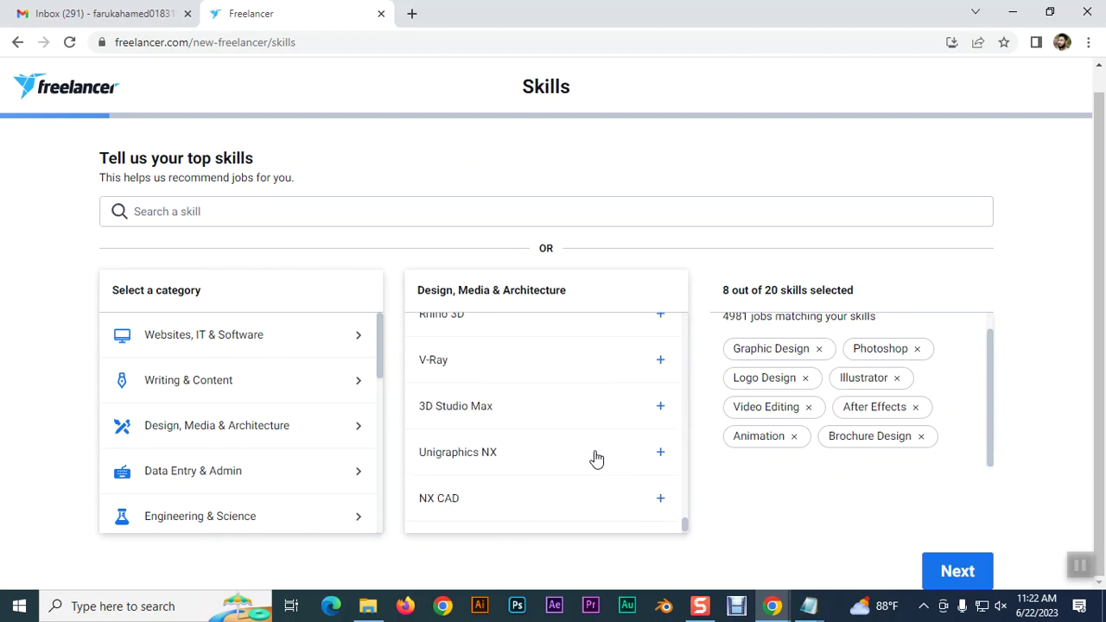
{"action": "scroll", "coordinate": [596, 459], "scroll_direction": "up", "scroll_amount": 10}
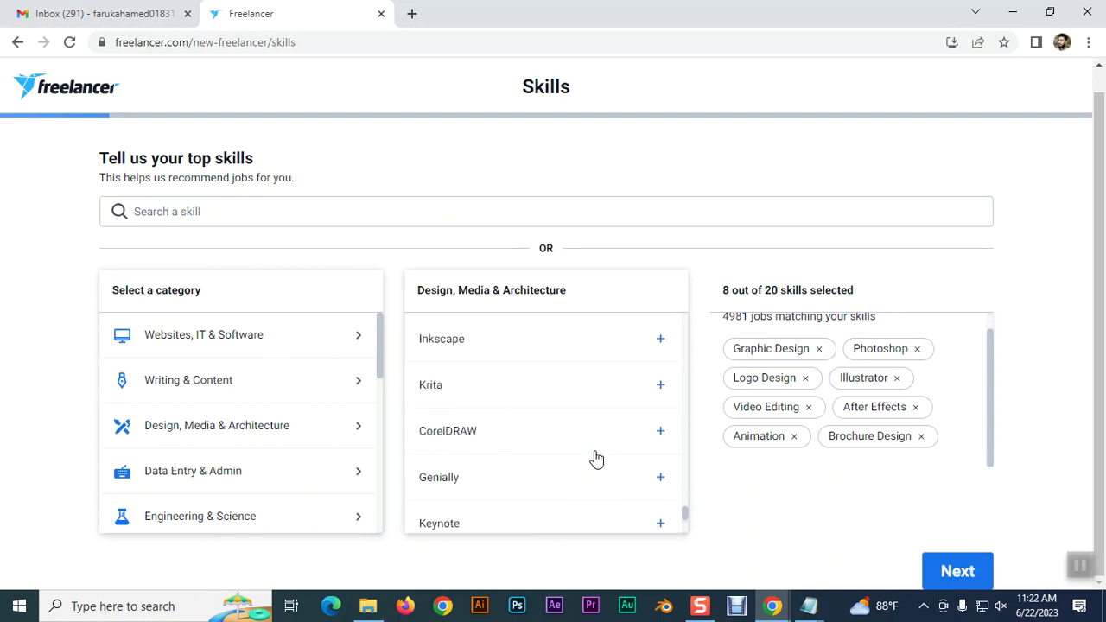
{"action": "scroll", "coordinate": [596, 459], "scroll_direction": "up", "scroll_amount": 10}
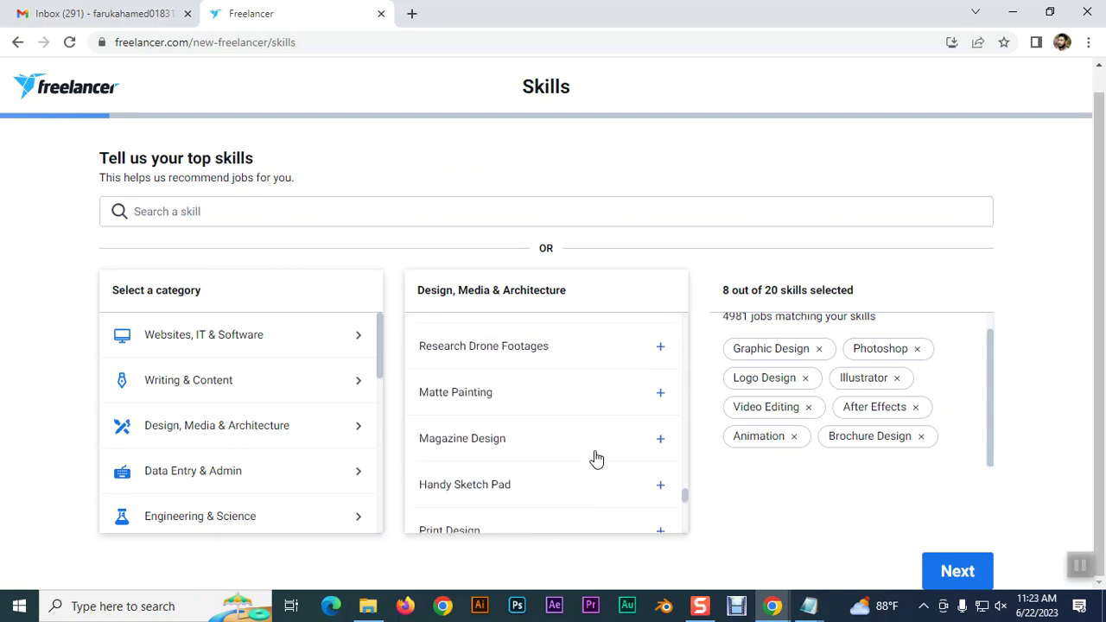
{"action": "scroll", "coordinate": [596, 459], "scroll_direction": "up", "scroll_amount": 10}
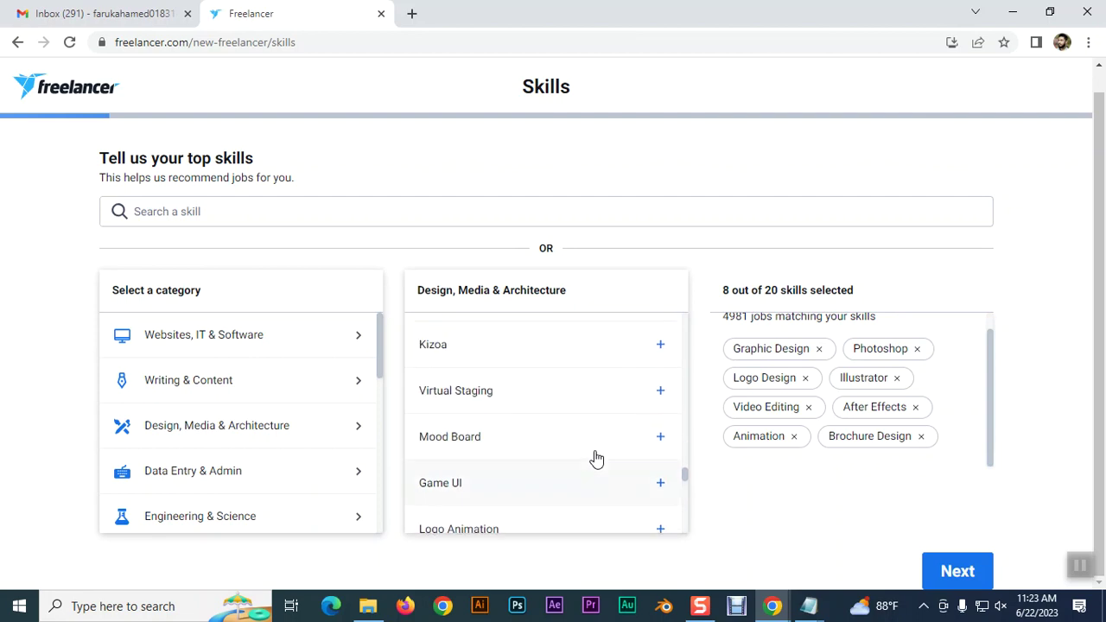
{"action": "scroll", "coordinate": [596, 459], "scroll_direction": "up", "scroll_amount": 3}
{"action": "scroll", "coordinate": [596, 459], "scroll_direction": "up", "scroll_amount": 10}
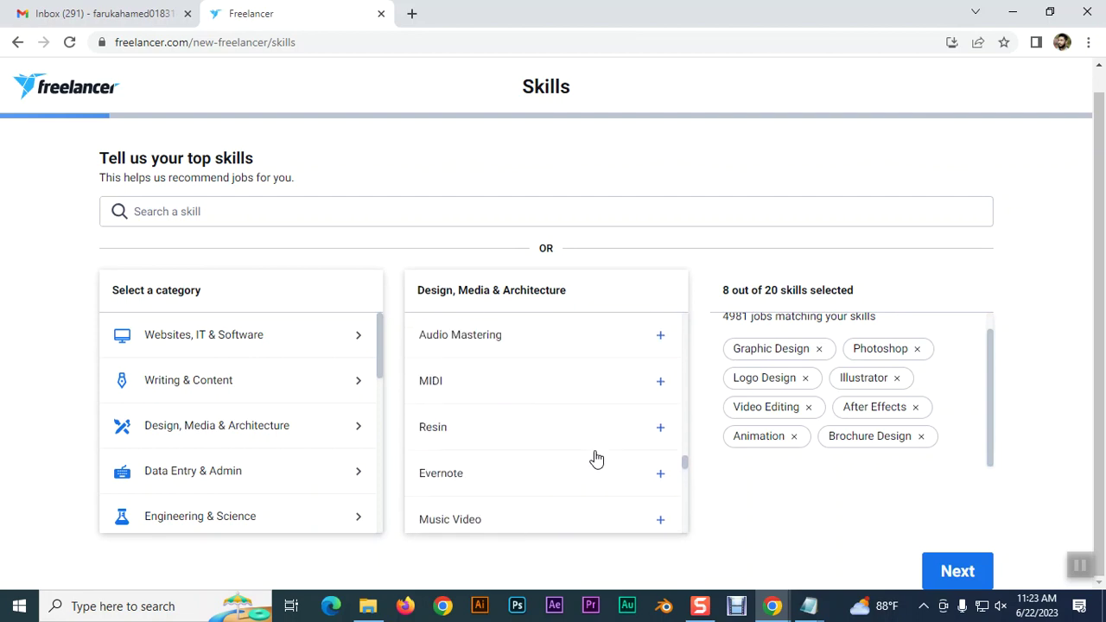
{"action": "scroll", "coordinate": [596, 459], "scroll_direction": "up", "scroll_amount": 15}
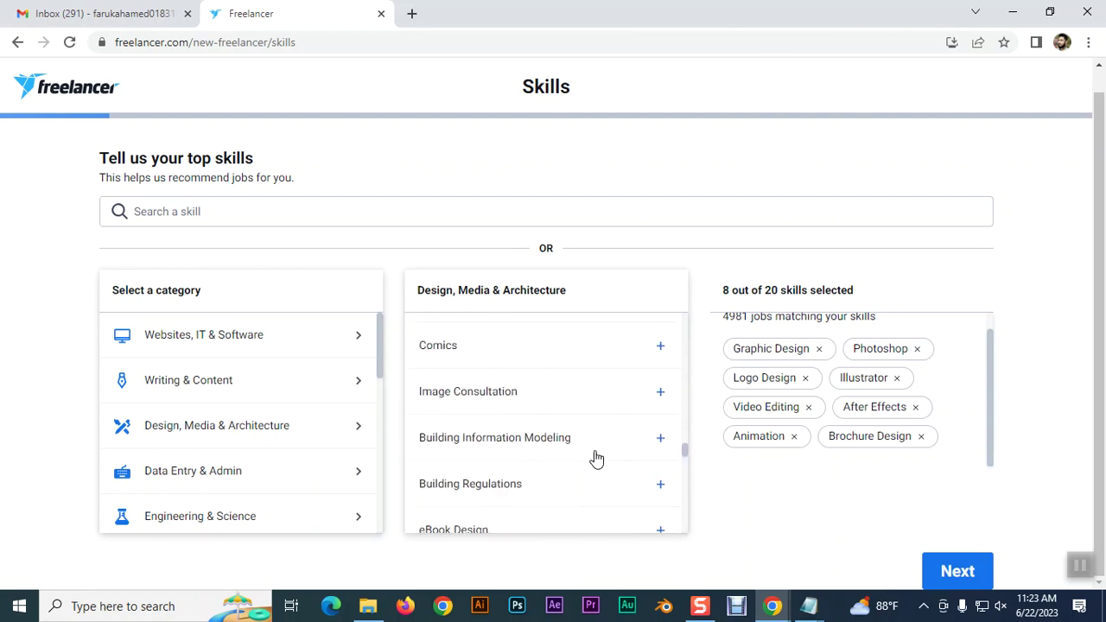
{"action": "scroll", "coordinate": [597, 459], "scroll_direction": "up", "scroll_amount": 12}
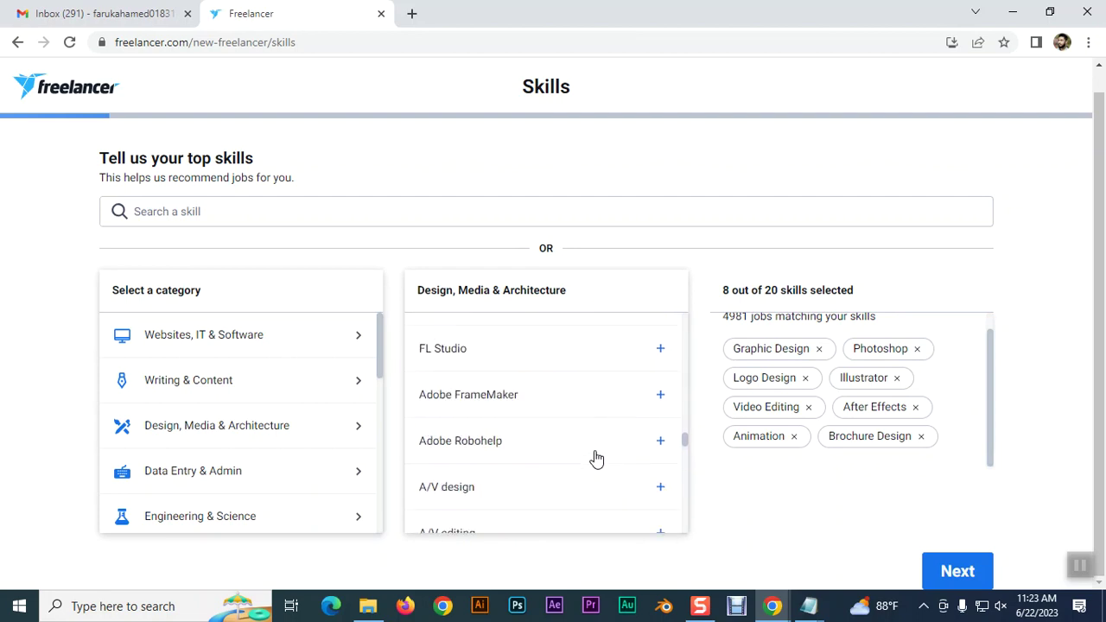
{"action": "scroll", "coordinate": [596, 459], "scroll_direction": "up", "scroll_amount": 9}
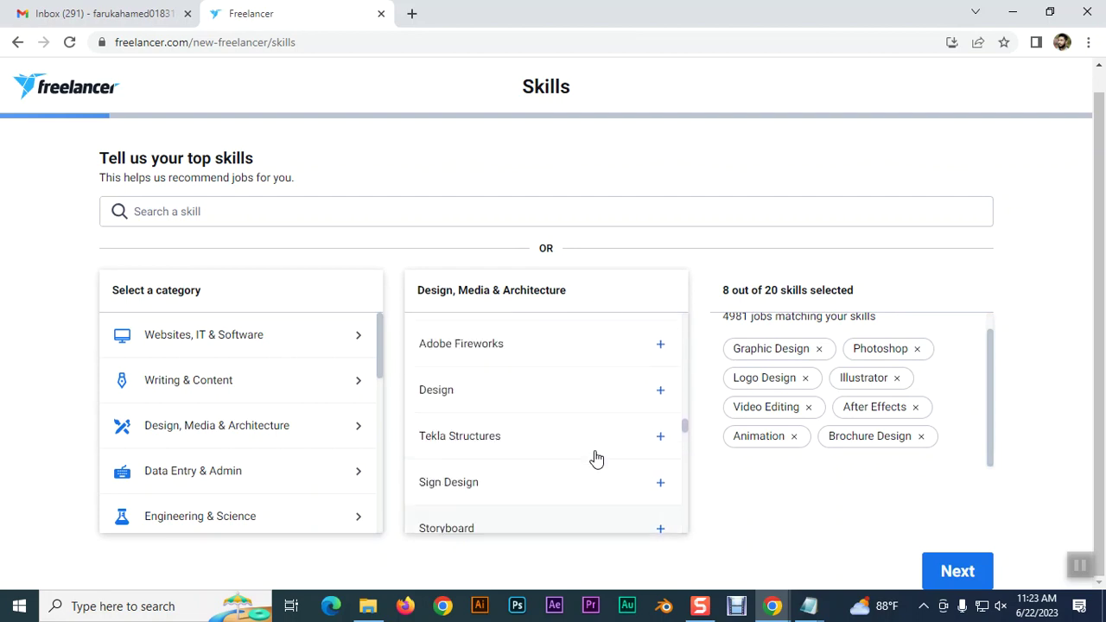
Save the eight selected skills and continue to the Linked accounts step.
{"action": "scroll", "coordinate": [596, 458], "scroll_direction": "down", "scroll_amount": 4}
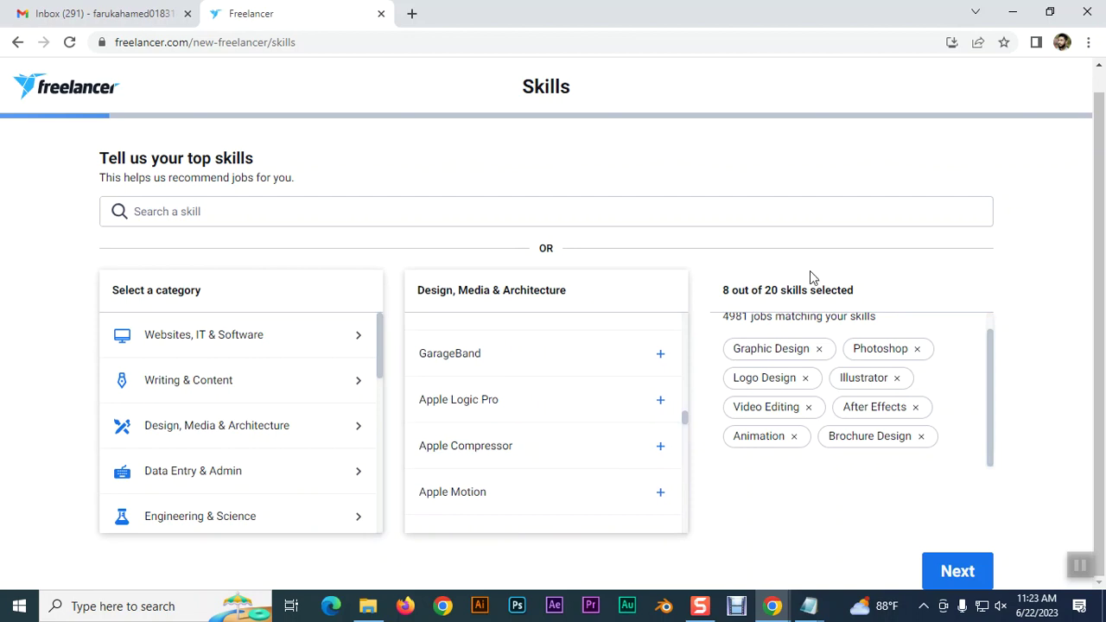
{"action": "scroll", "coordinate": [907, 486], "scroll_direction": "up", "scroll_amount": 1}
{"action": "scroll", "coordinate": [954, 563], "scroll_direction": "down", "scroll_amount": 1}
{"action": "left_click", "coordinate": [957, 569]}
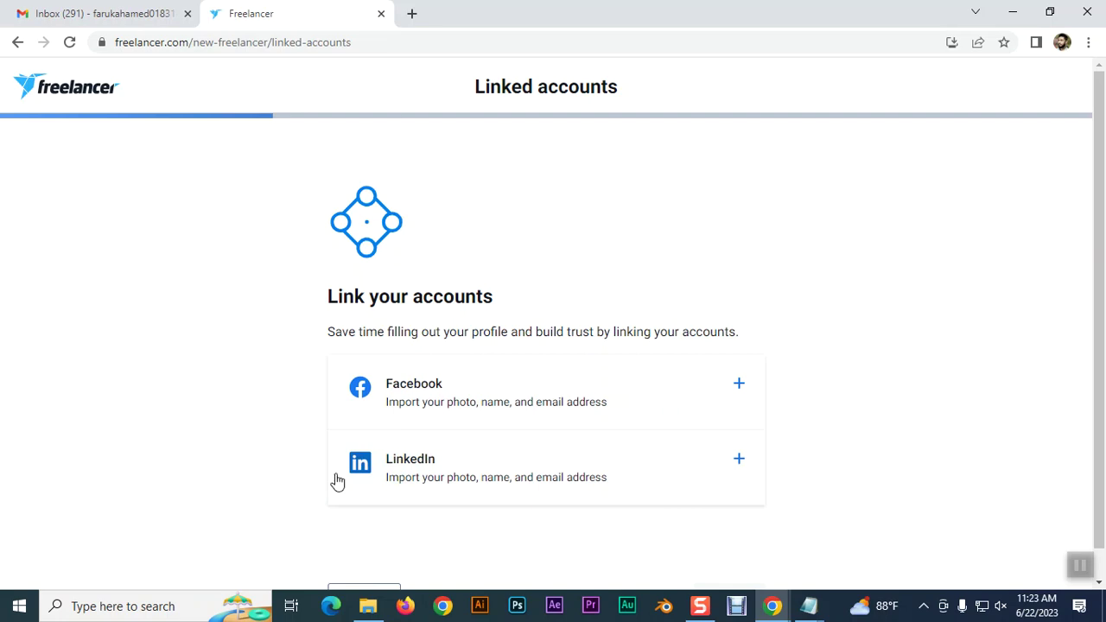
Scroll the Linked accounts page offering Facebook or LinkedIn linking.
{"action": "scroll", "coordinate": [548, 327], "scroll_direction": "down", "scroll_amount": 1}
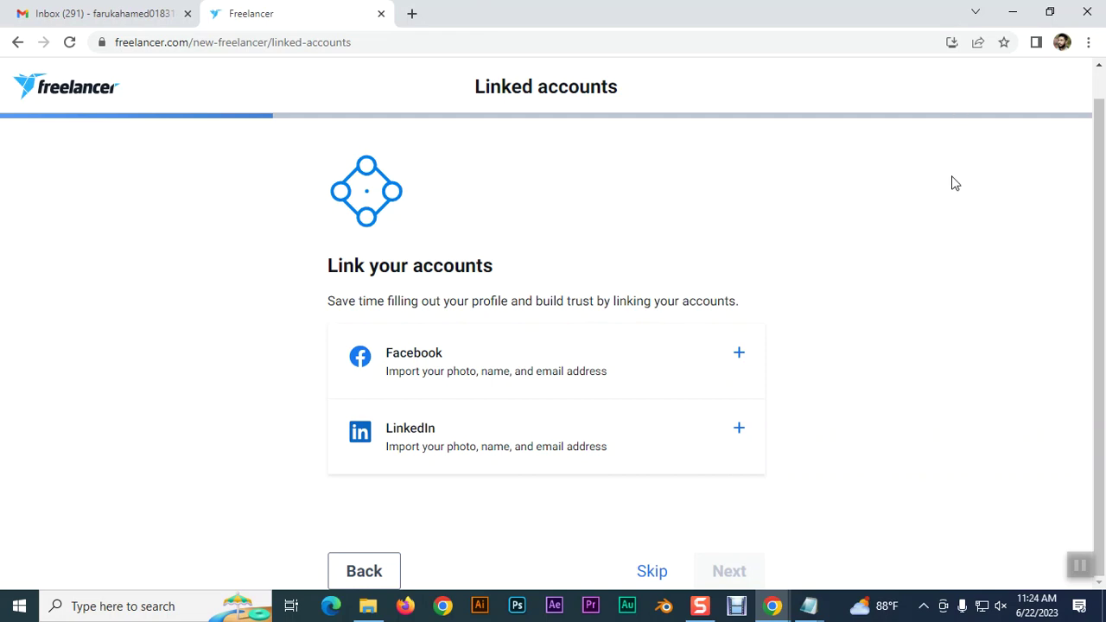
Skip linking social accounts, then enter the user's first and last name in Profile details.
{"action": "left_click", "coordinate": [651, 571]}
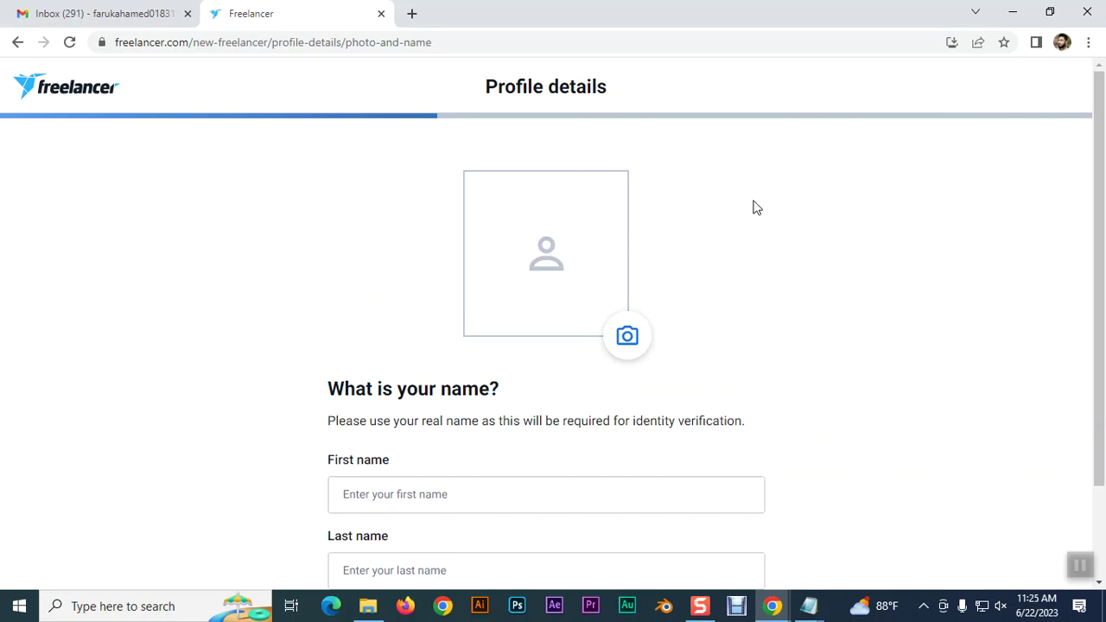
{"action": "scroll", "coordinate": [753, 207], "scroll_direction": "down", "scroll_amount": 2}
{"action": "left_click", "coordinate": [446, 378]}
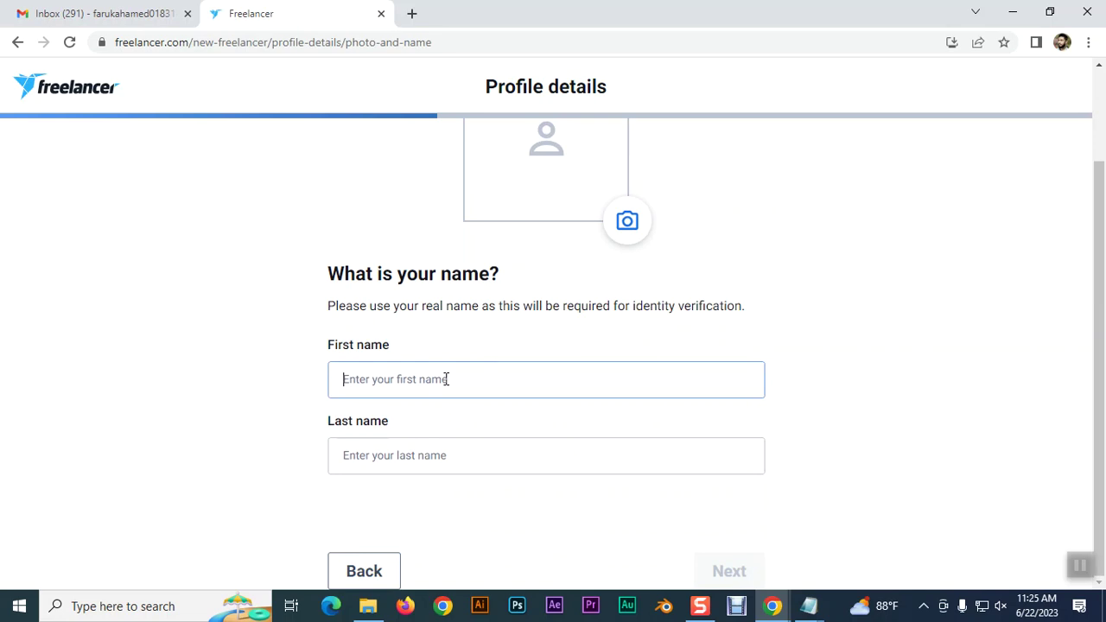
{"action": "key", "text": "Tab"}
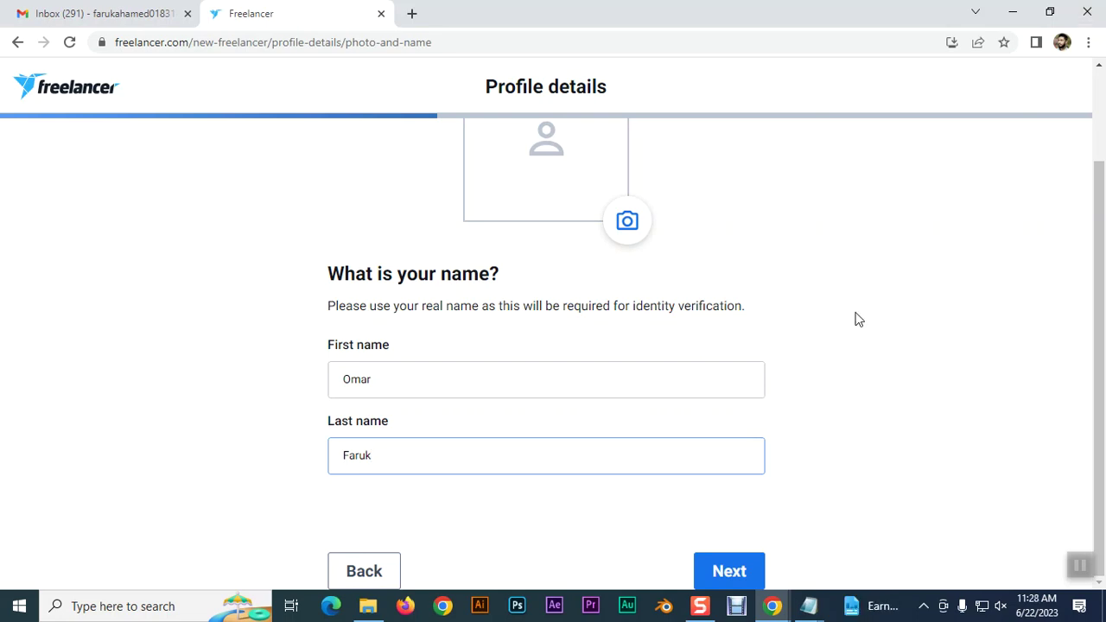
{"action": "left_click", "coordinate": [427, 373]}
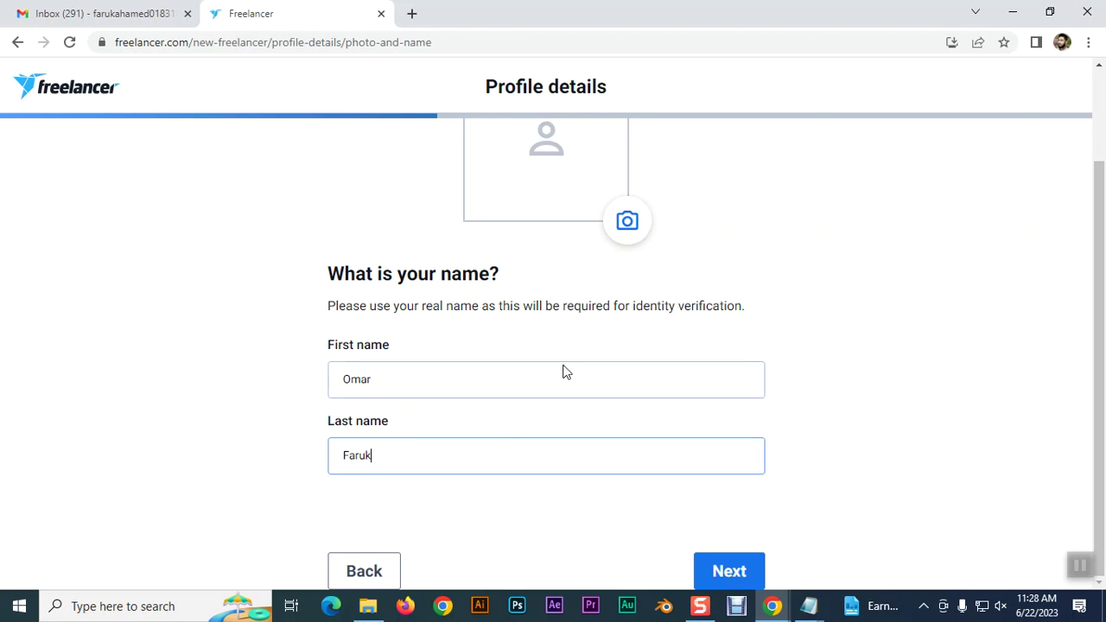
{"action": "left_click", "coordinate": [731, 577]}
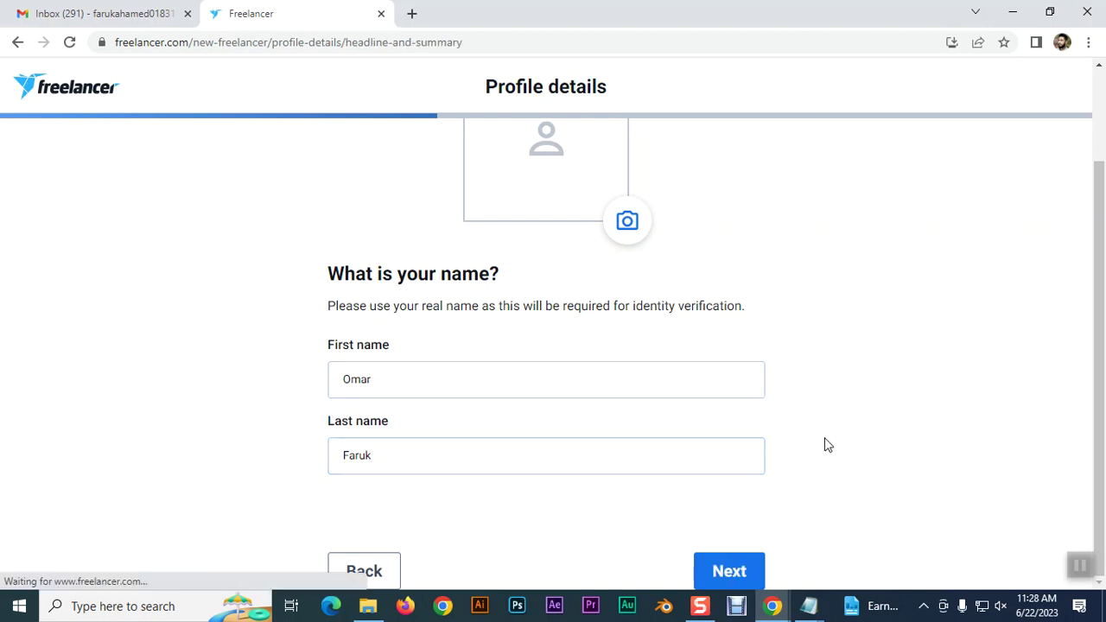
Set the profile headline to 'Designer & Animator'.
{"action": "scroll", "coordinate": [657, 413], "scroll_direction": "down", "scroll_amount": 2}
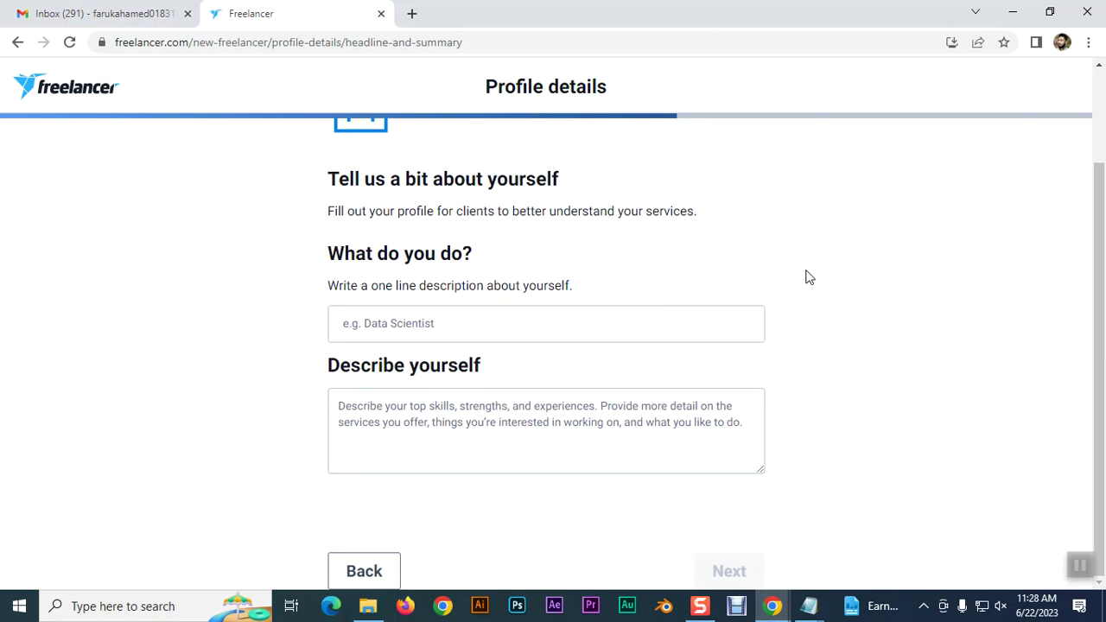
{"action": "scroll", "coordinate": [847, 322], "scroll_direction": "up", "scroll_amount": 1}
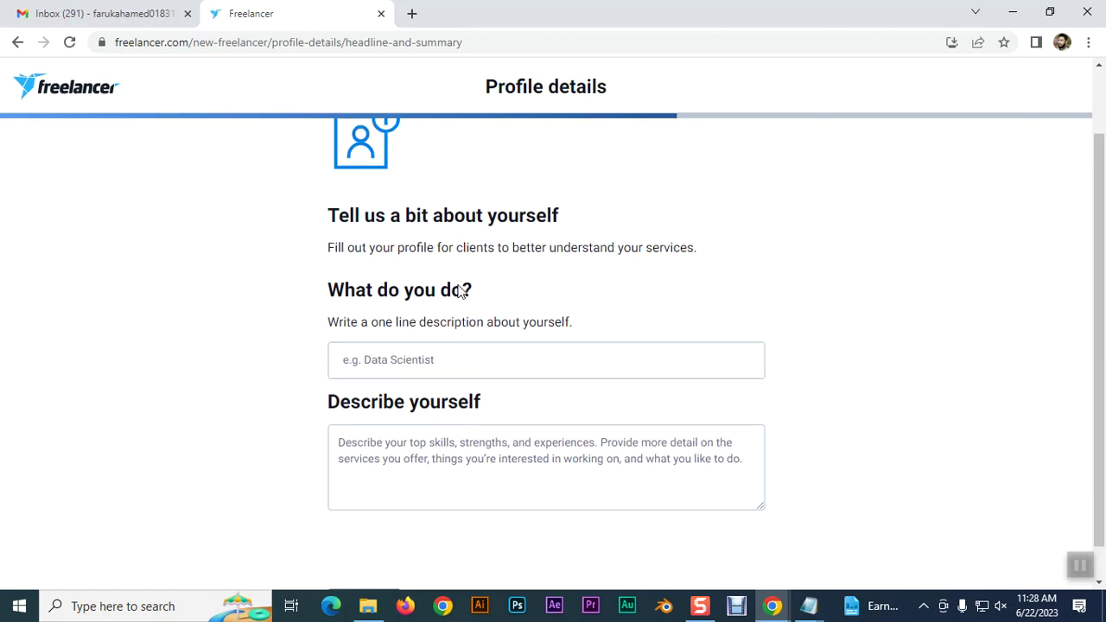
{"action": "left_click", "coordinate": [373, 366]}
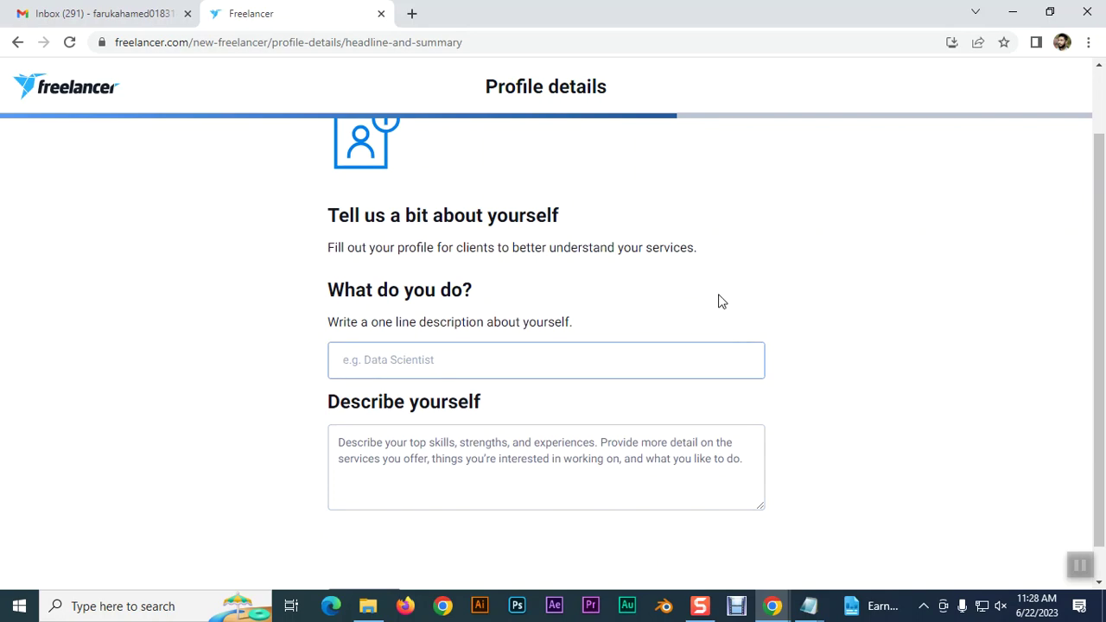
{"action": "type", "text": "Gra"}
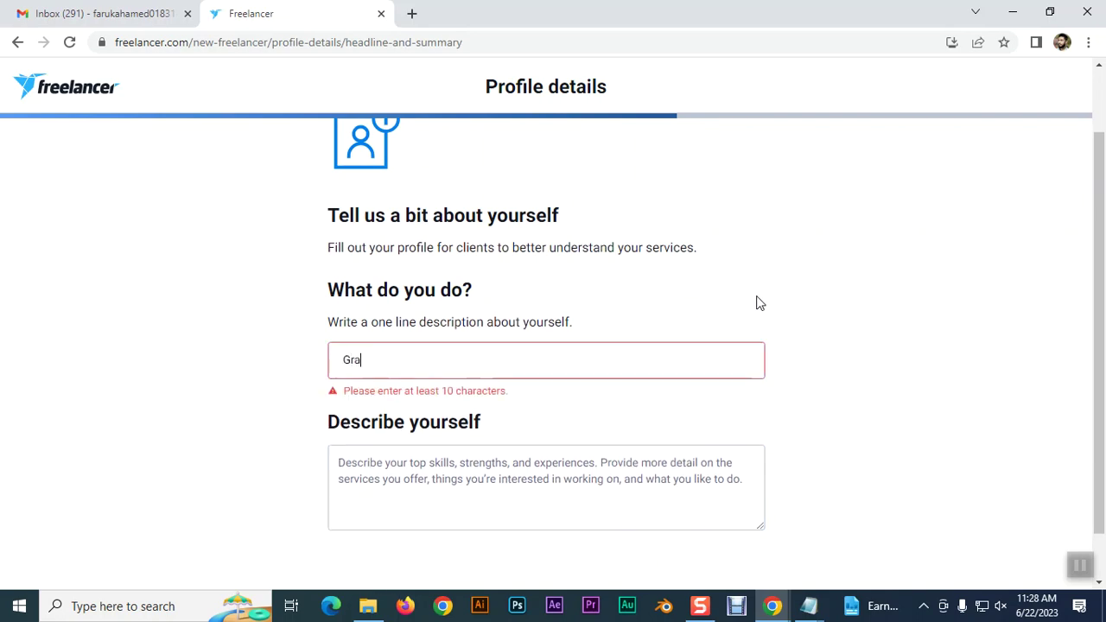
{"action": "key", "text": "BackSpace"}
{"action": "key", "text": "BackSpace"}
{"action": "key", "text": "BackSpace"}
{"action": "type", "text": "Design &"}
{"action": "type", "text": "Ani"}
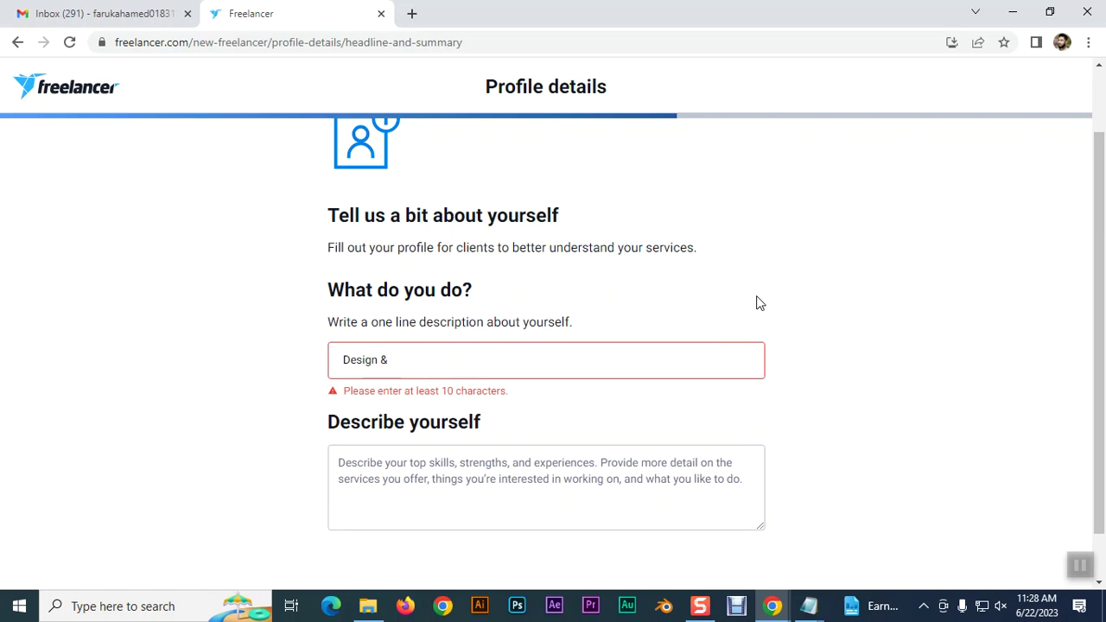
{"action": "type", "text": "mator"}
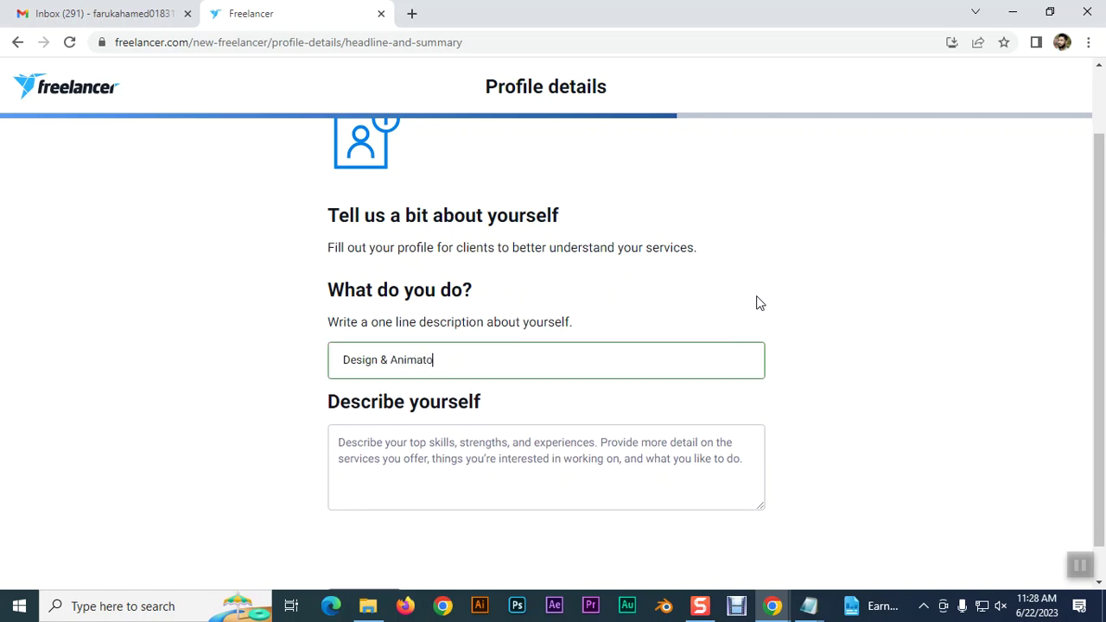
{"action": "key", "text": "Left"}
{"action": "key", "text": "Left"}
{"action": "key", "text": "Left"}
{"action": "key", "text": "Left"}
{"action": "key", "text": "Left"}
{"action": "key", "text": "Left"}
{"action": "key", "text": "Left"}
{"action": "key", "text": "Left"}
{"action": "key", "text": "Left"}
{"action": "key", "text": "Left"}
{"action": "key", "text": "Left"}
{"action": "type", "text": "er"}
Paste the prepared self-description into Describe yourself and continue.
{"action": "scroll", "coordinate": [461, 359], "scroll_direction": "down", "scroll_amount": 1}
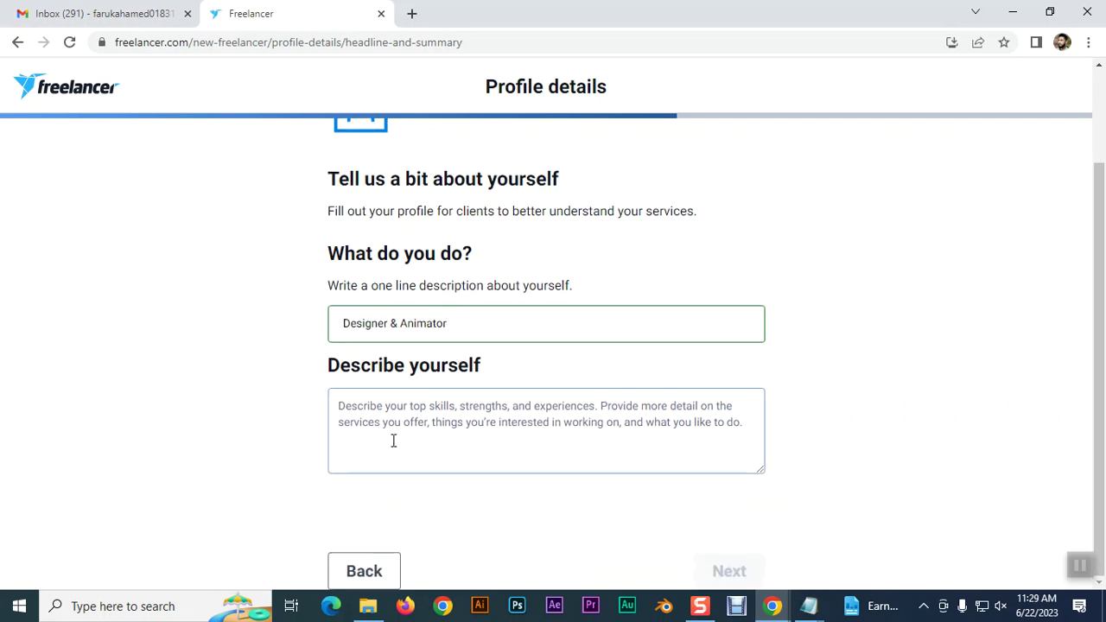
{"action": "left_click", "coordinate": [366, 412]}
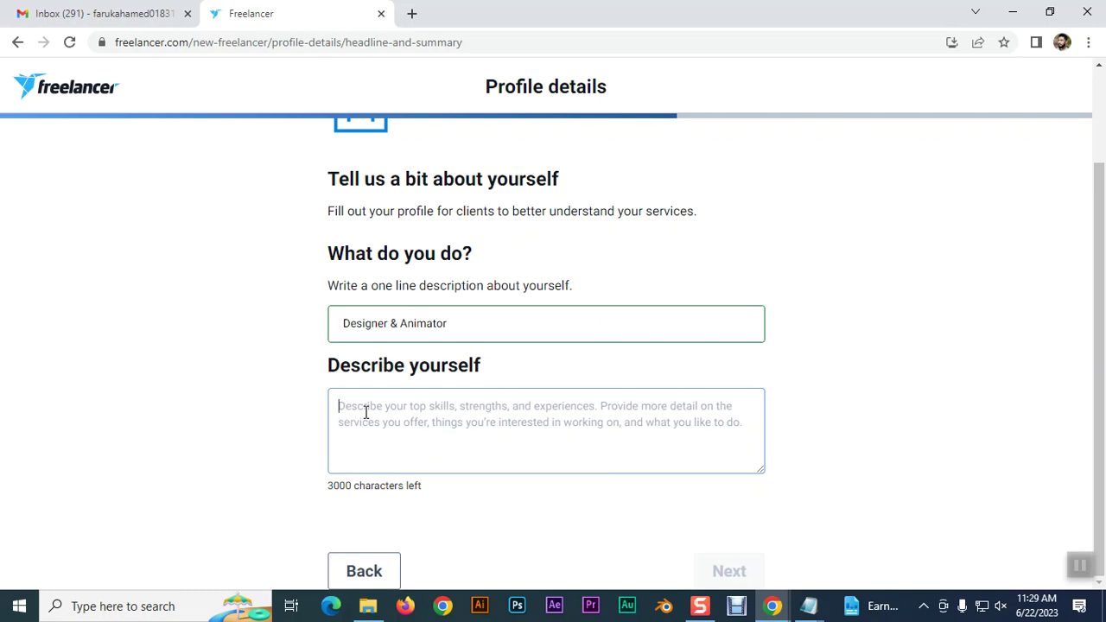
{"action": "key", "text": "ctrl+v"}
{"action": "scroll", "coordinate": [476, 424], "scroll_direction": "up", "scroll_amount": 3}
{"action": "scroll", "coordinate": [536, 421], "scroll_direction": "down", "scroll_amount": 3}
{"action": "left_click", "coordinate": [728, 573]}
{"action": "scroll", "coordinate": [878, 274], "scroll_direction": "down", "scroll_amount": 1}
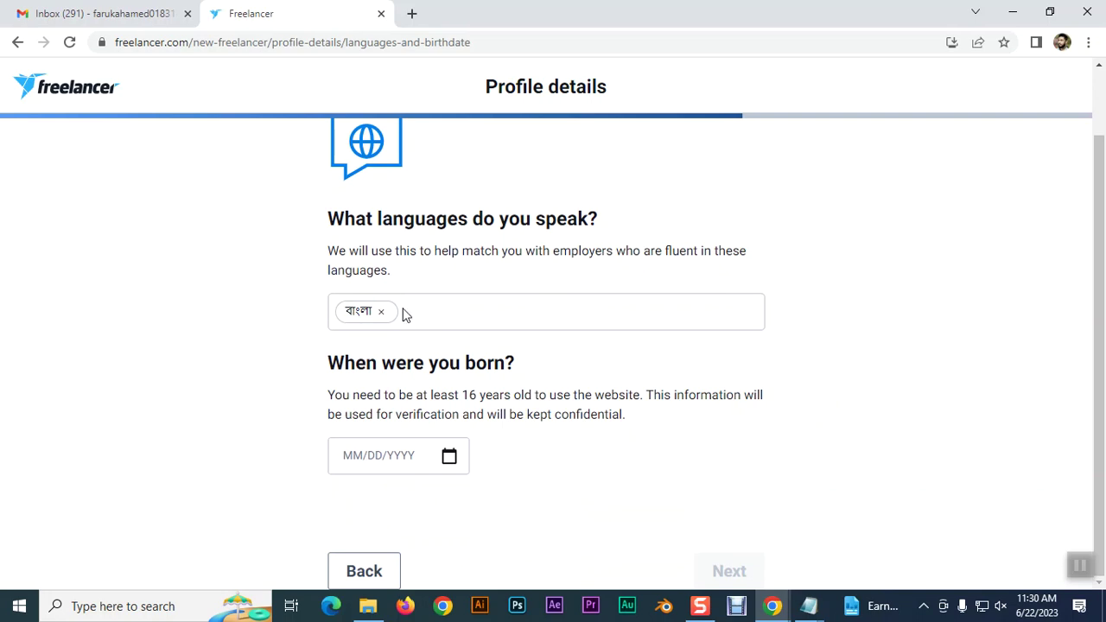
{"action": "left_click", "coordinate": [416, 310]}
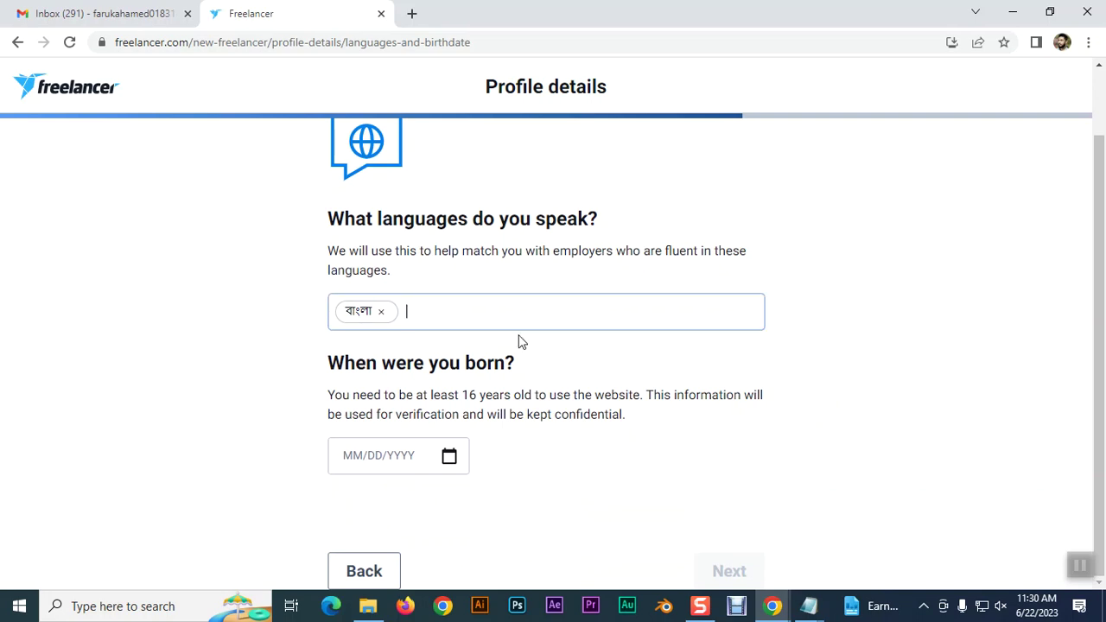
{"action": "type", "text": "E"}
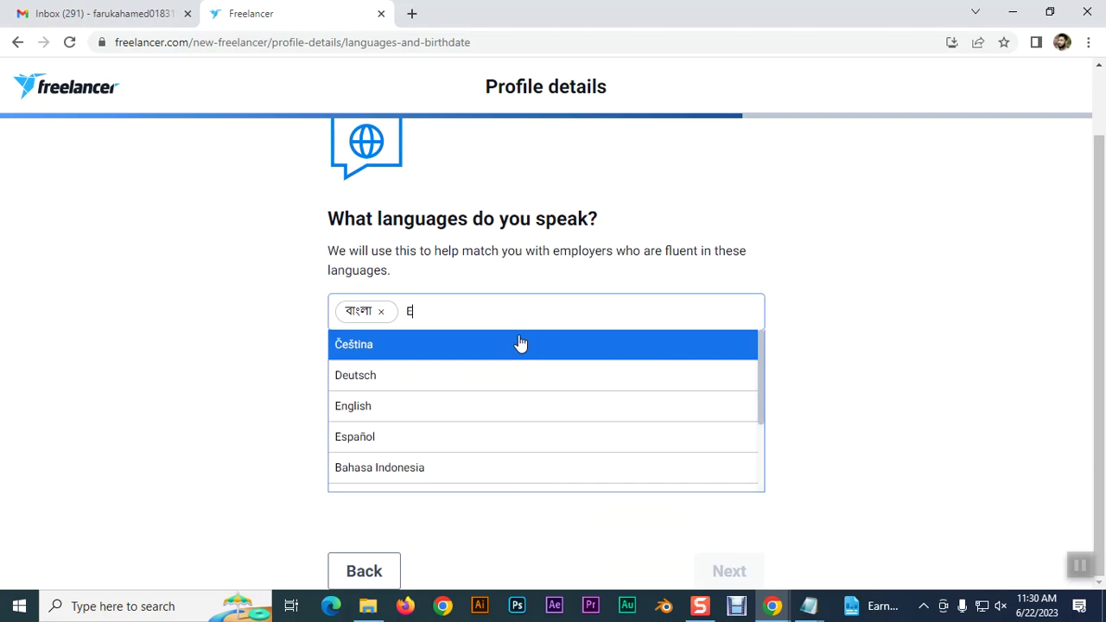
{"action": "left_click", "coordinate": [408, 410]}
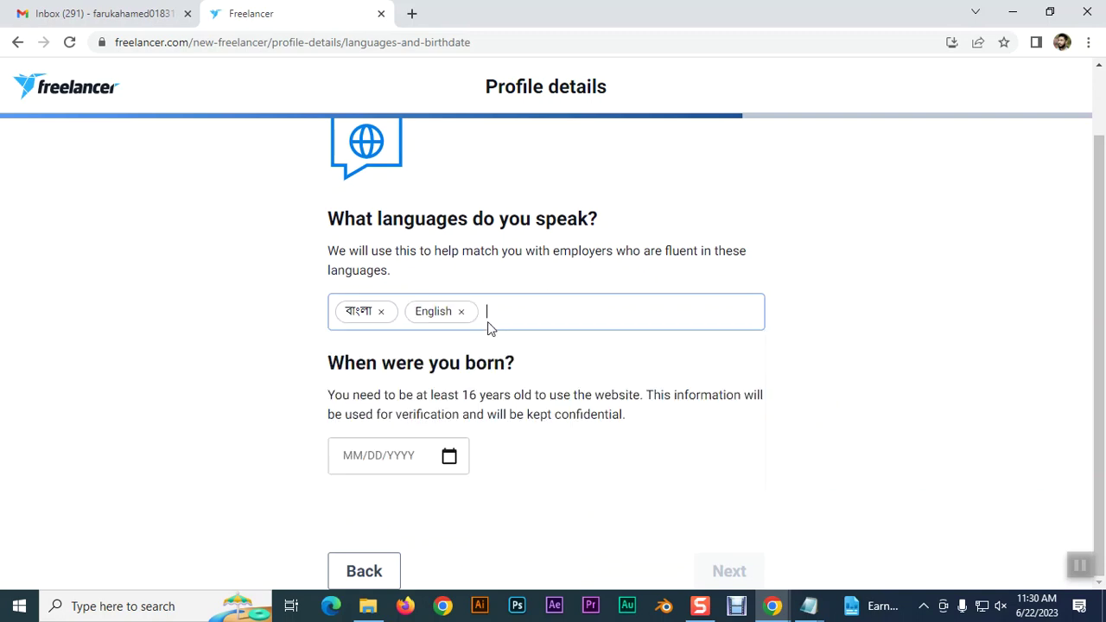
{"action": "type", "text": "h"}
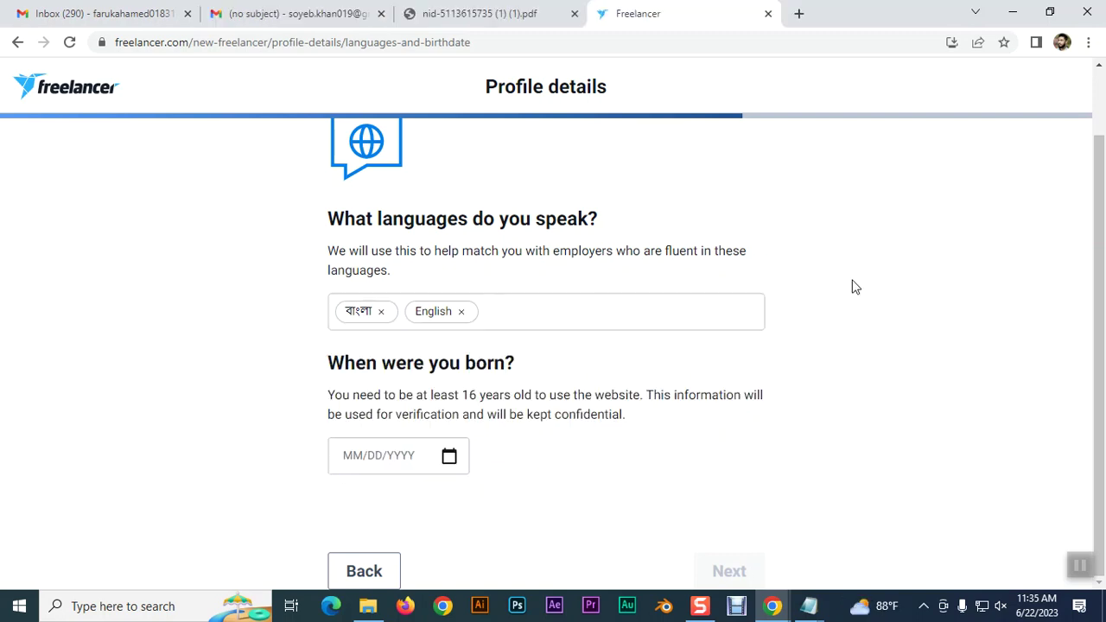
{"action": "left_click", "coordinate": [341, 456]}
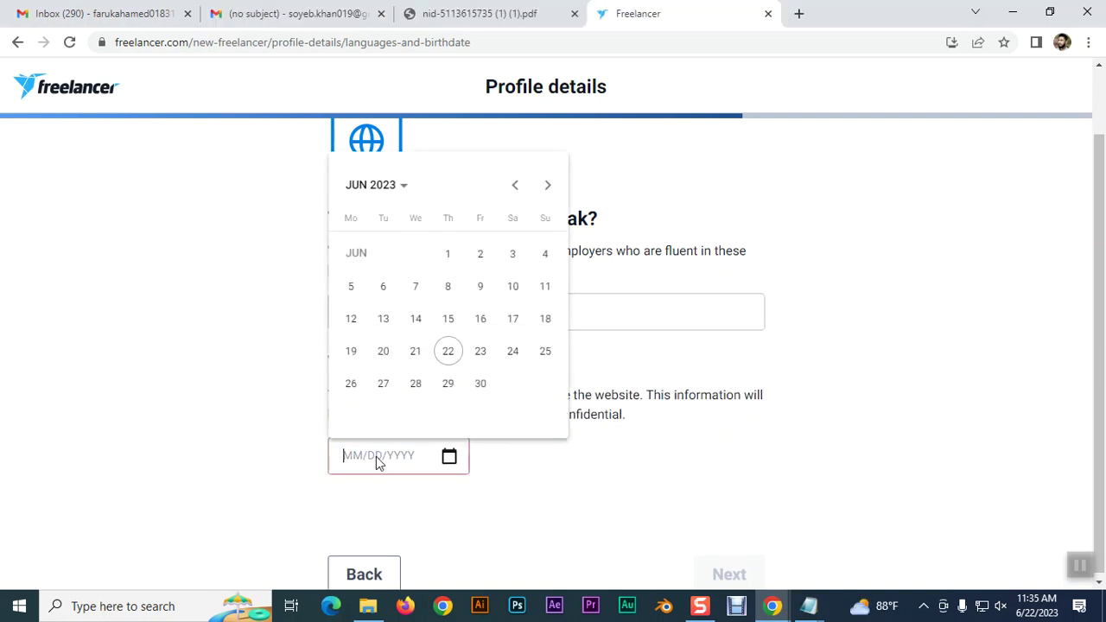
{"action": "left_click", "coordinate": [511, 504]}
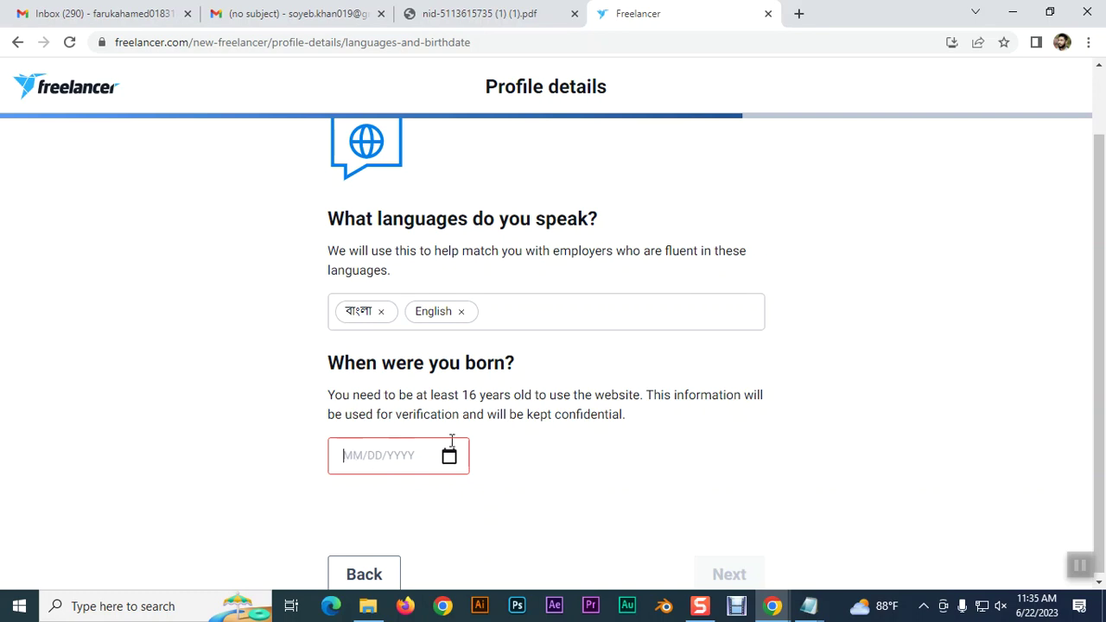
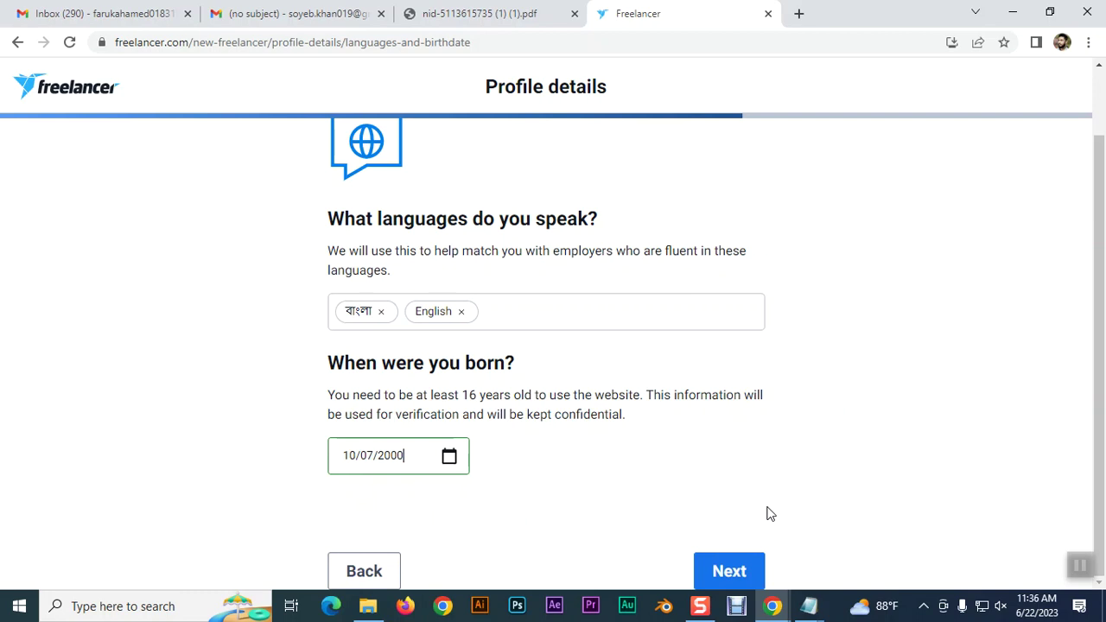
{"action": "left_click", "coordinate": [731, 572]}
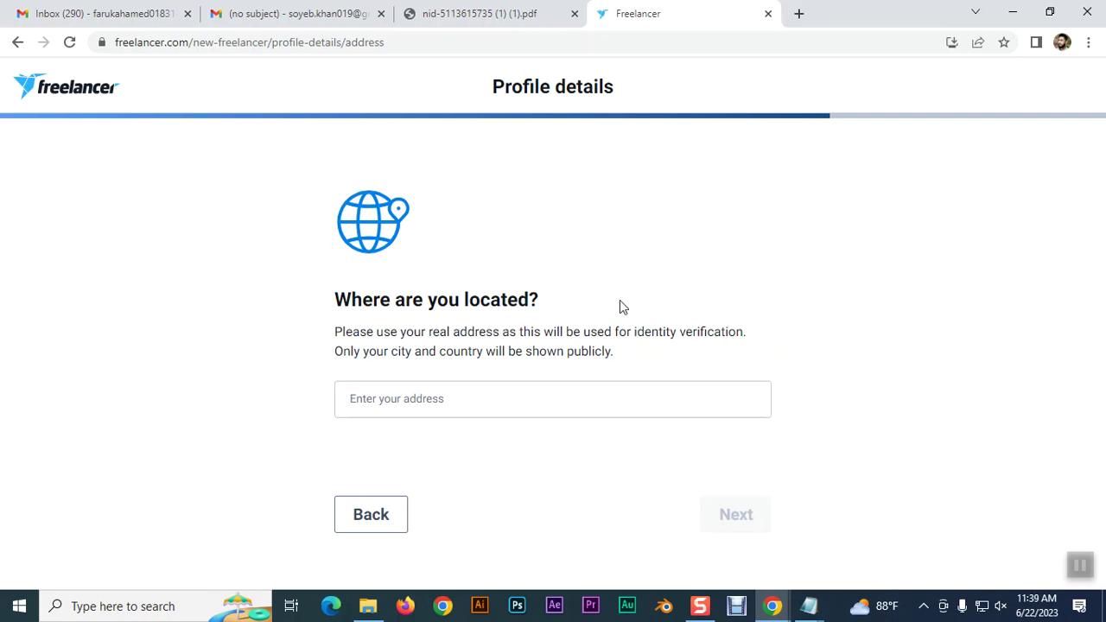
Paste the home address, pick the matching suggestion, enter the postal code, and submit.
{"action": "left_click", "coordinate": [454, 395]}
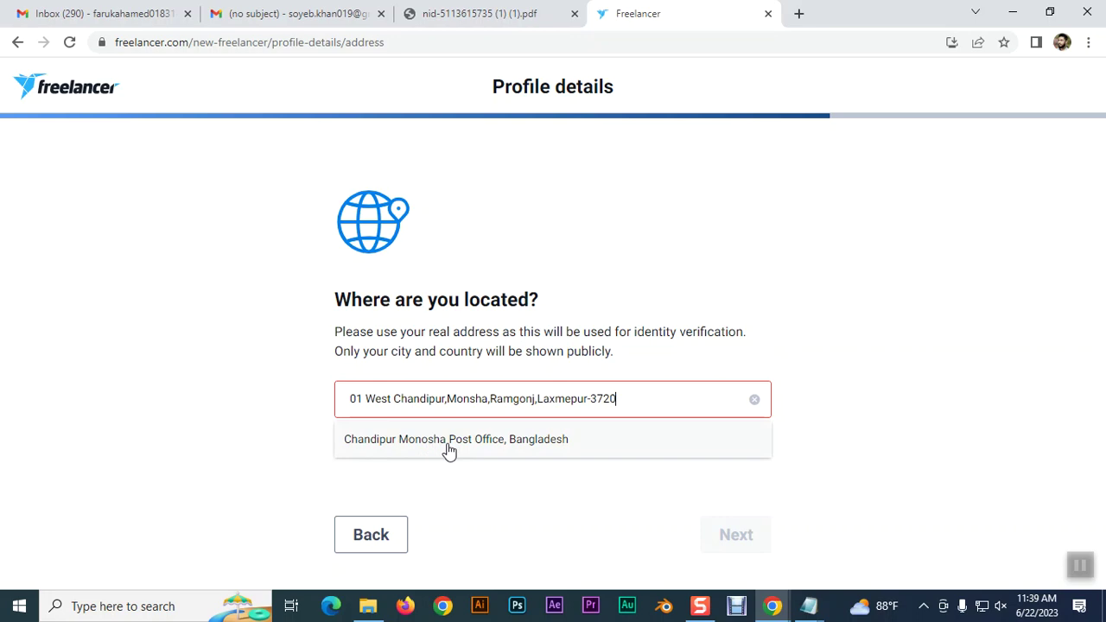
{"action": "left_click", "coordinate": [424, 446]}
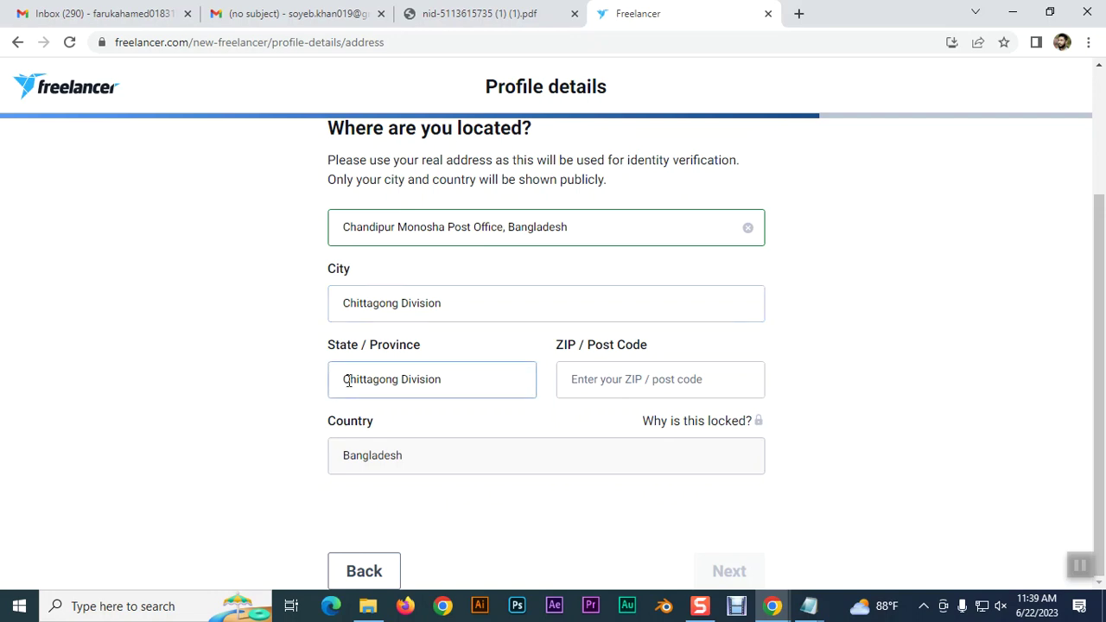
{"action": "left_click", "coordinate": [594, 379]}
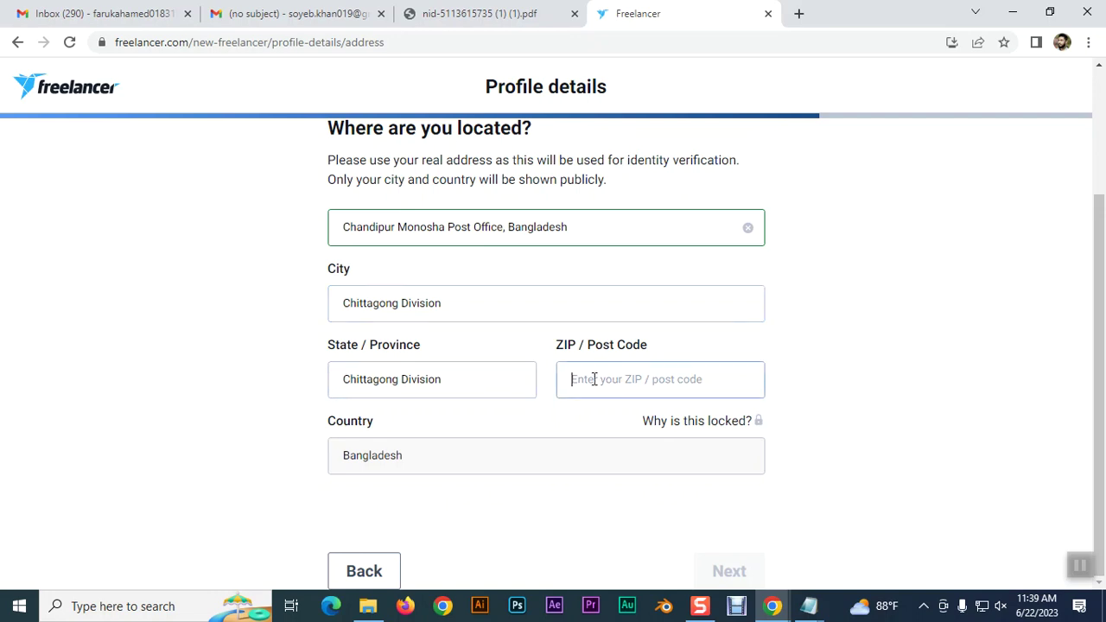
{"action": "type", "text": "3720"}
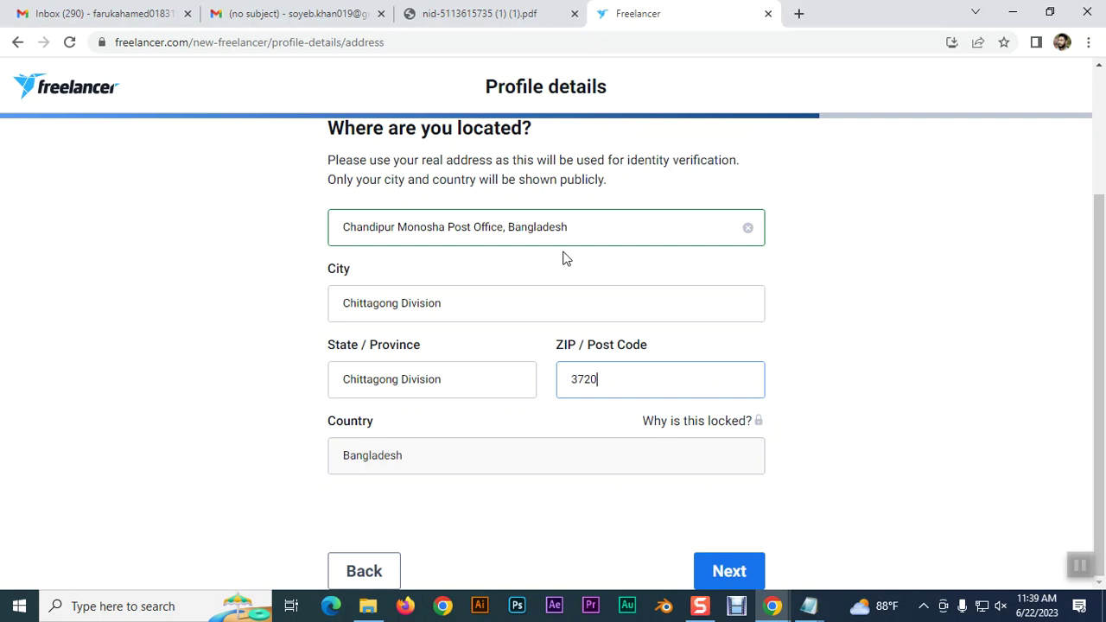
{"action": "left_click", "coordinate": [730, 573]}
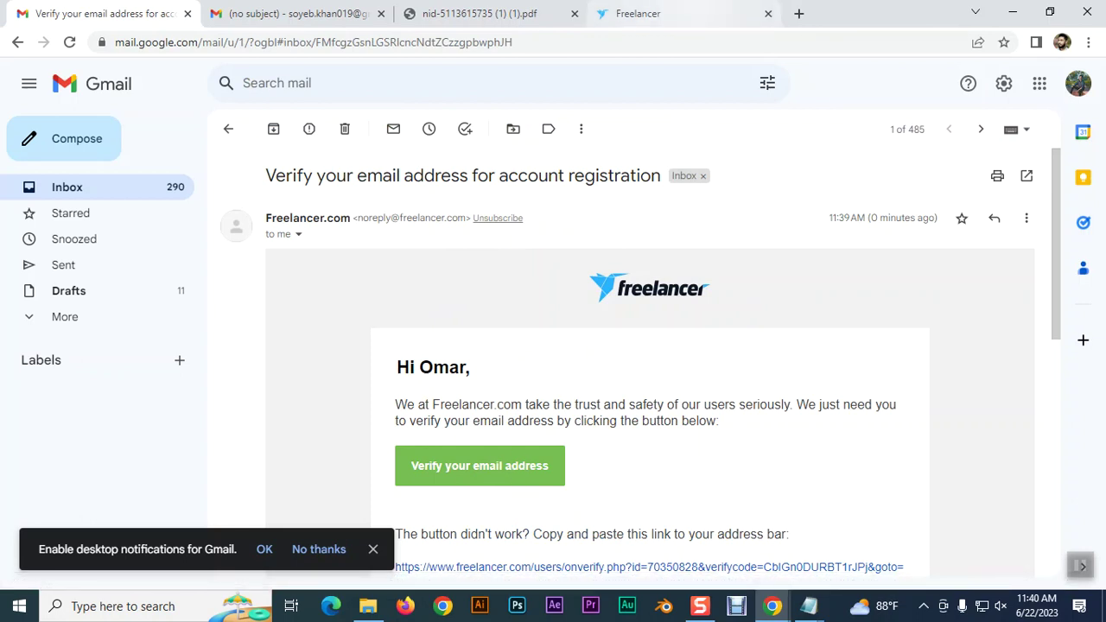
Switch windows to reach the Freelancer verification email.
{"action": "mouse_move", "coordinate": [639, 14]}
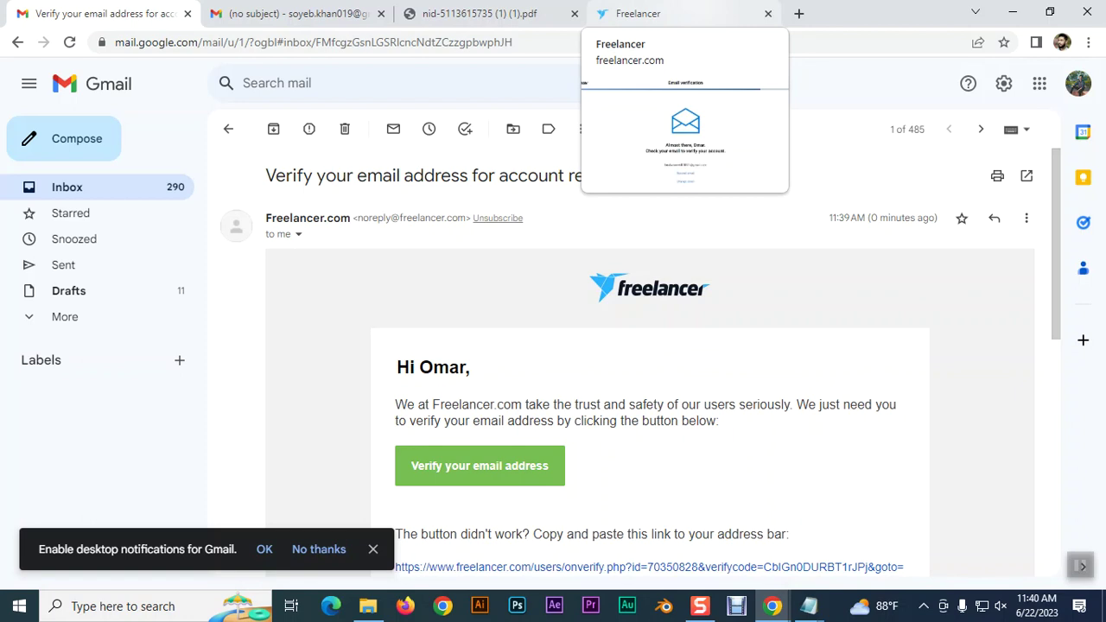
{"action": "key", "text": "alt+Tab"}
{"action": "key", "text": "alt+Tab"}
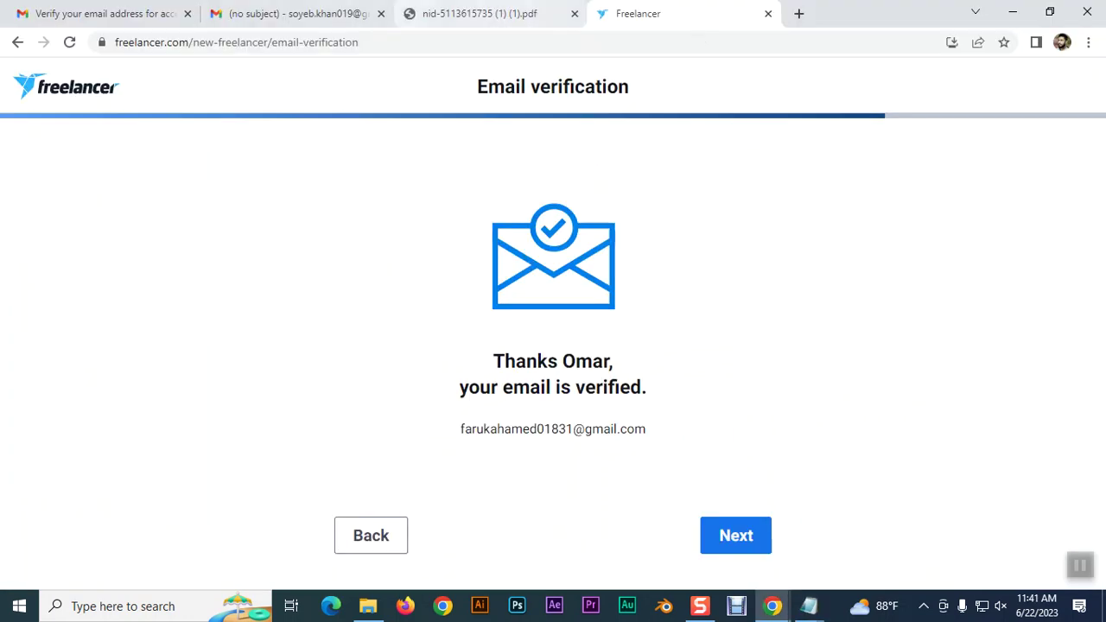
Confirm the email through the verification link, continue, and skip payment method verification.
{"action": "left_click", "coordinate": [95, 14]}
{"action": "left_click", "coordinate": [459, 468]}
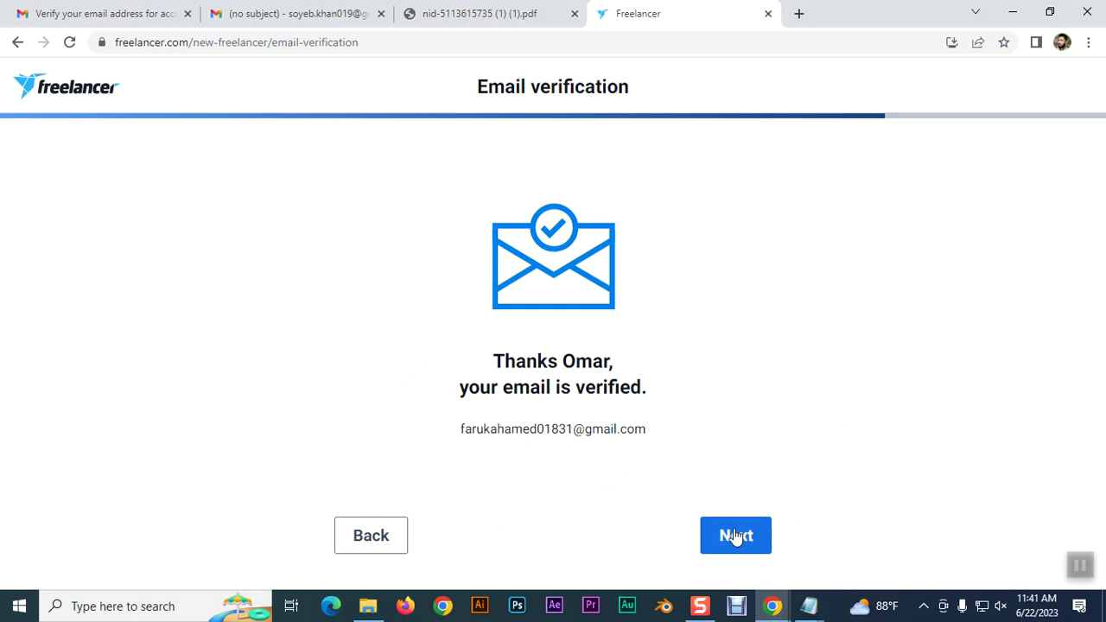
{"action": "left_click", "coordinate": [735, 535]}
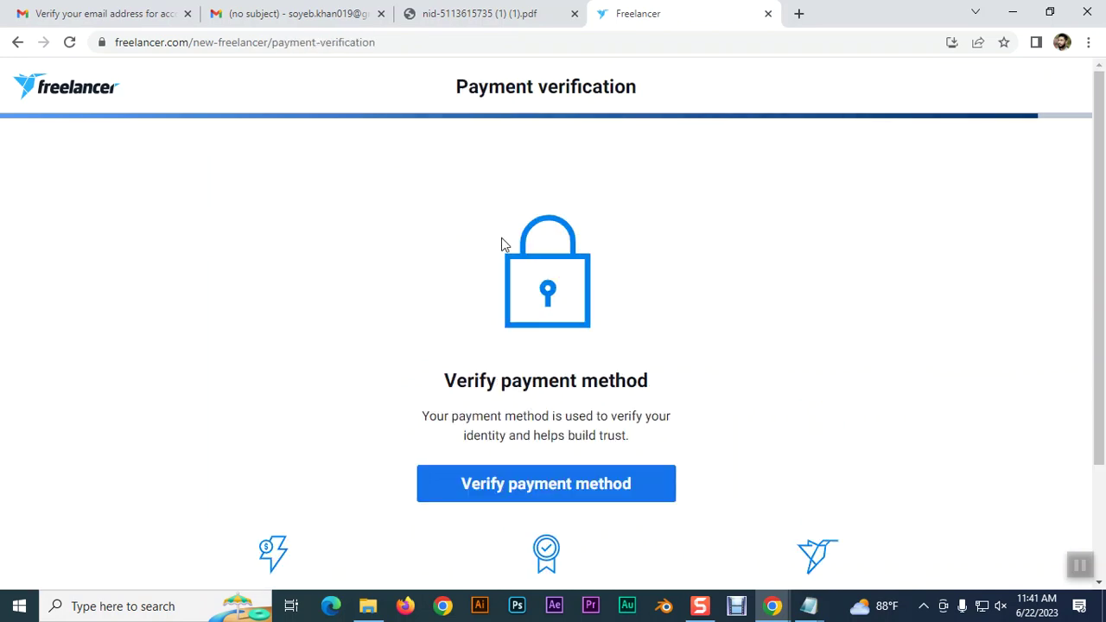
{"action": "scroll", "coordinate": [755, 285], "scroll_direction": "down", "scroll_amount": 2}
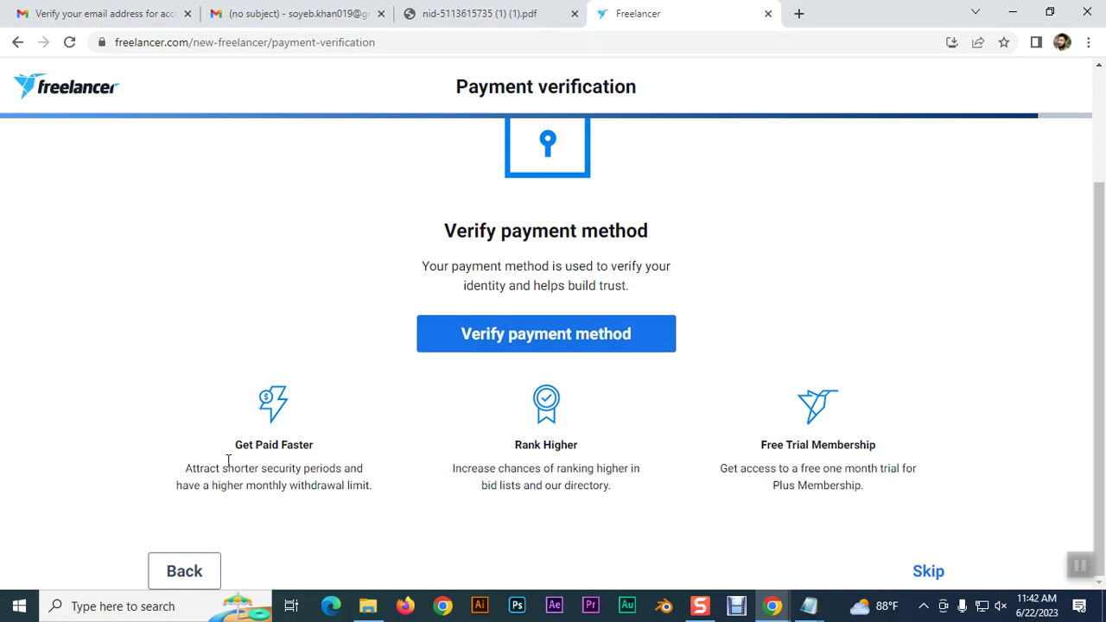
{"action": "scroll", "coordinate": [513, 247], "scroll_direction": "up", "scroll_amount": 1}
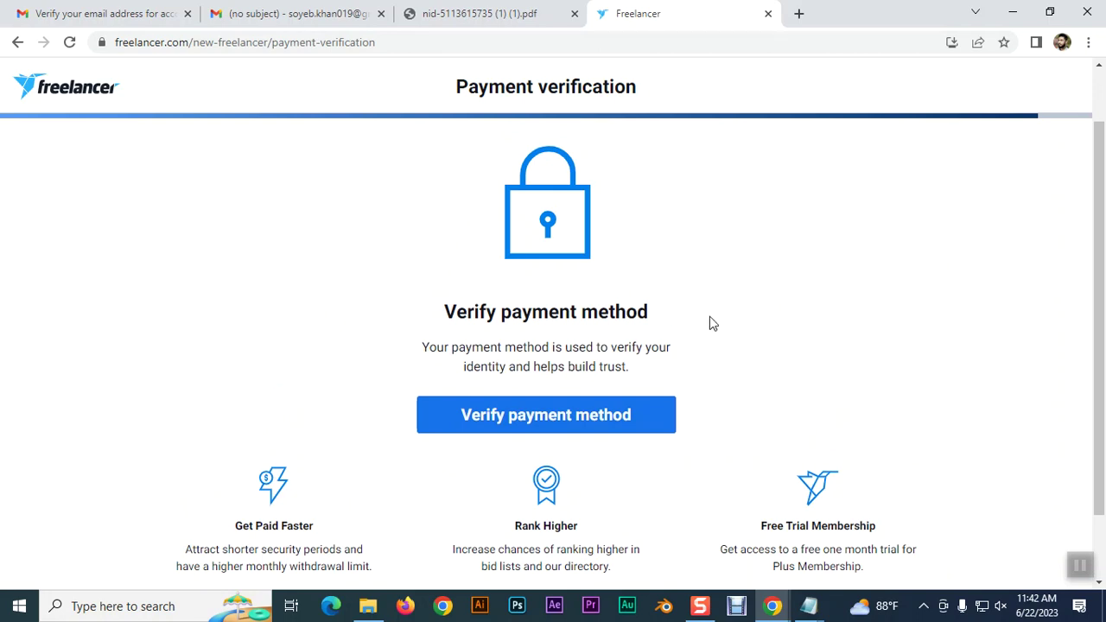
{"action": "scroll", "coordinate": [794, 269], "scroll_direction": "down", "scroll_amount": 1}
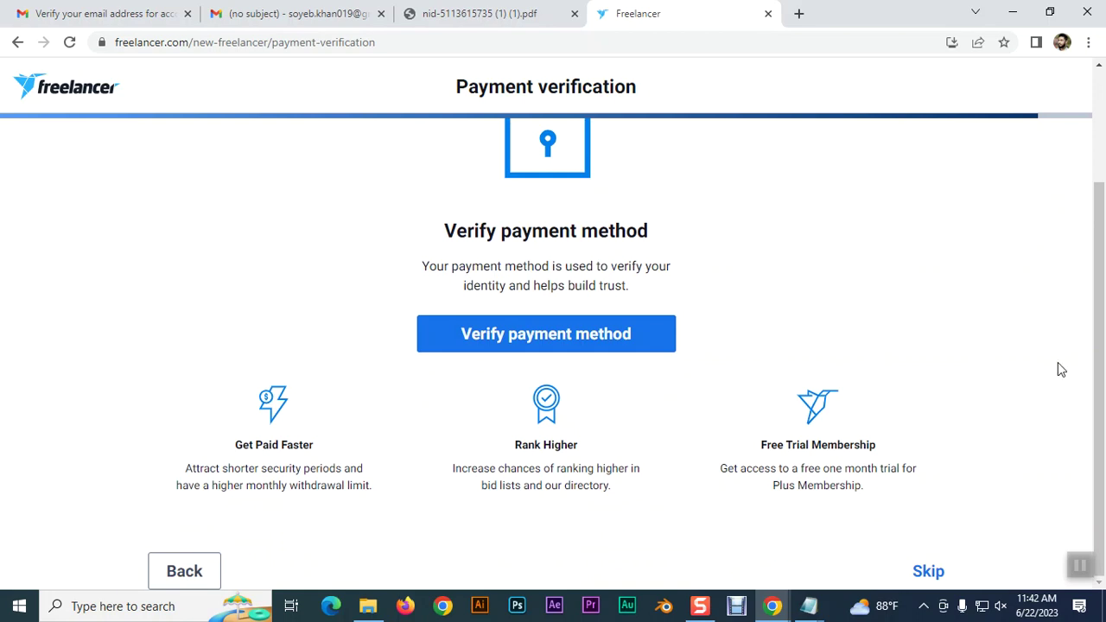
{"action": "left_click", "coordinate": [929, 572]}
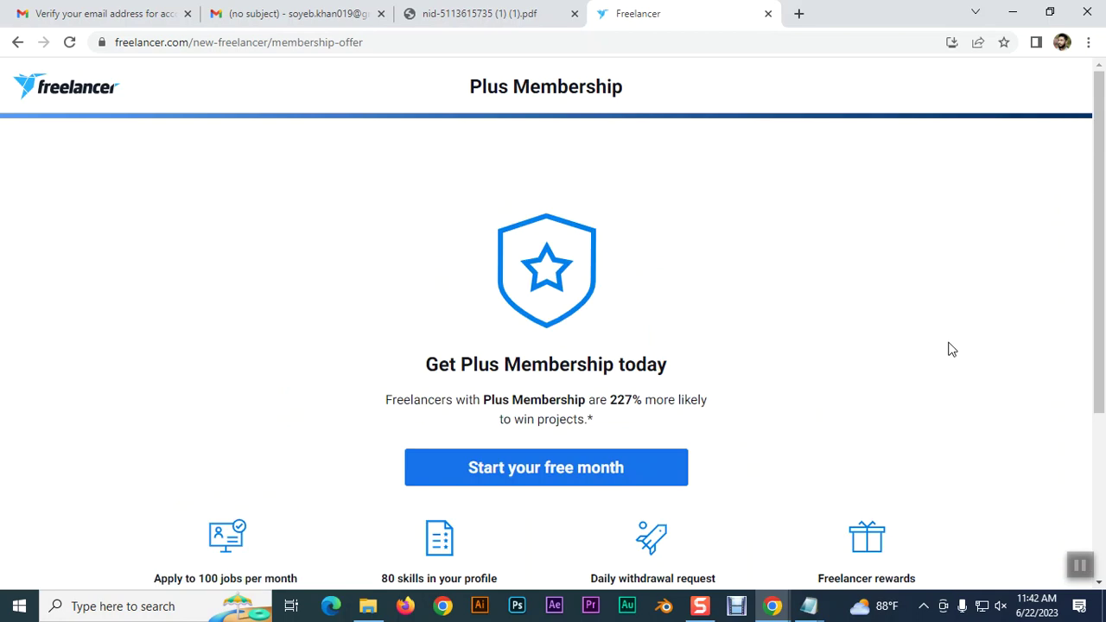
Decline the Plus Membership offer and start phone verification from the banner.
{"action": "scroll", "coordinate": [893, 317], "scroll_direction": "down", "scroll_amount": 2}
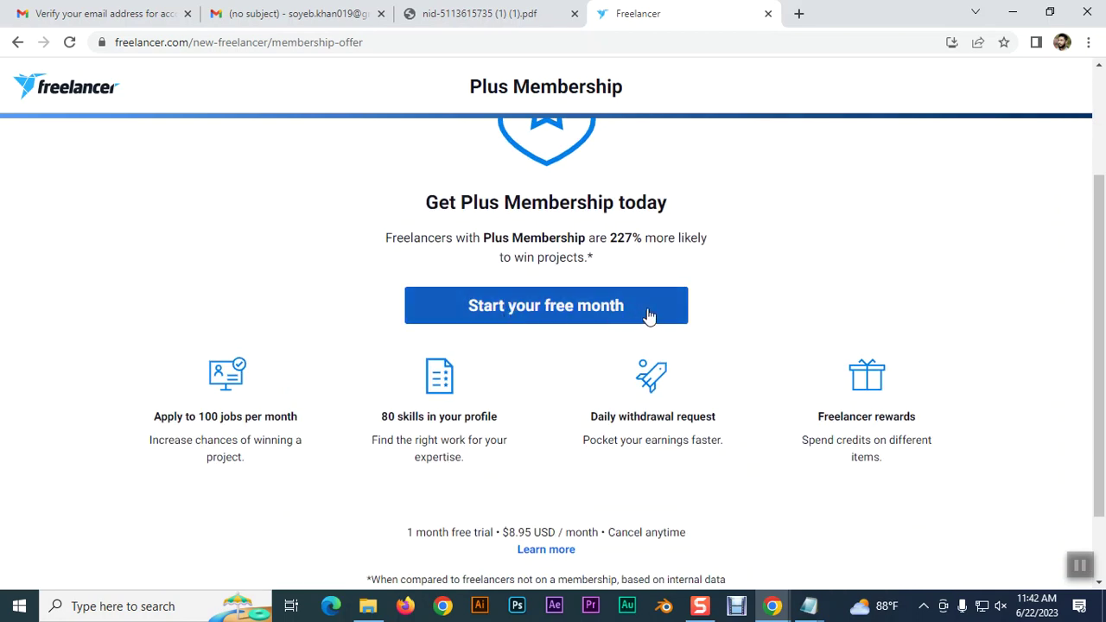
{"action": "scroll", "coordinate": [804, 289], "scroll_direction": "down", "scroll_amount": 1}
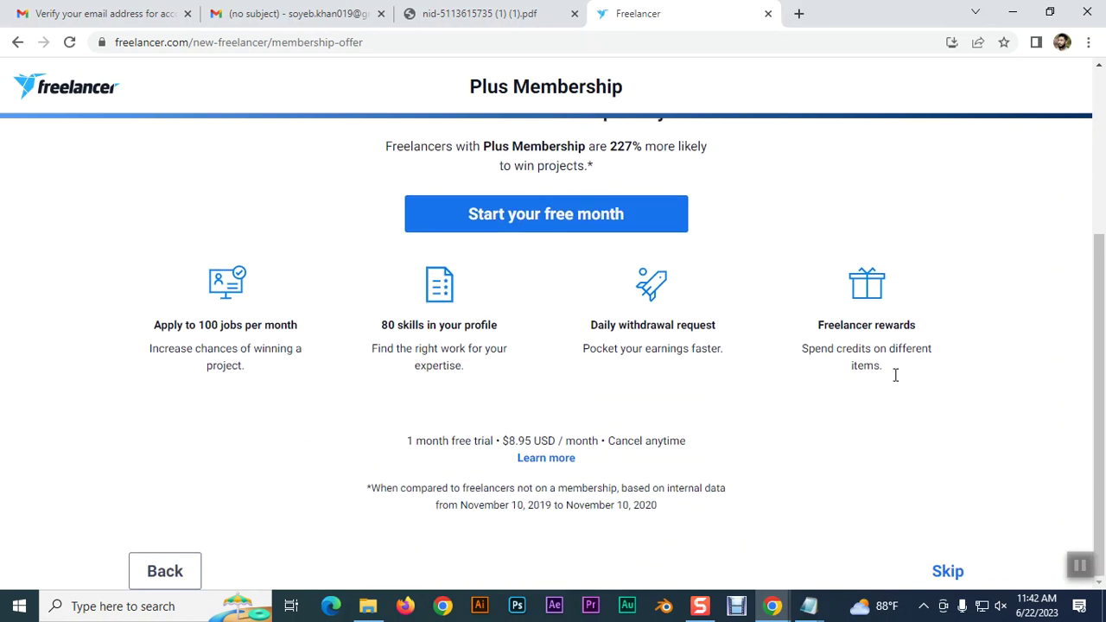
{"action": "left_click", "coordinate": [947, 572]}
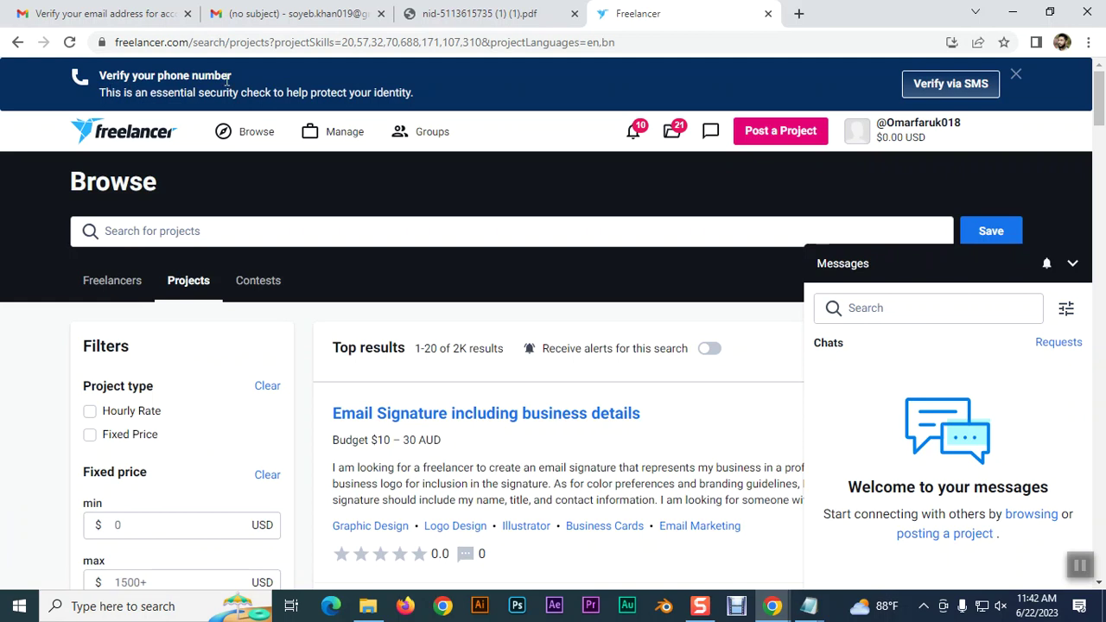
{"action": "left_click", "coordinate": [950, 84]}
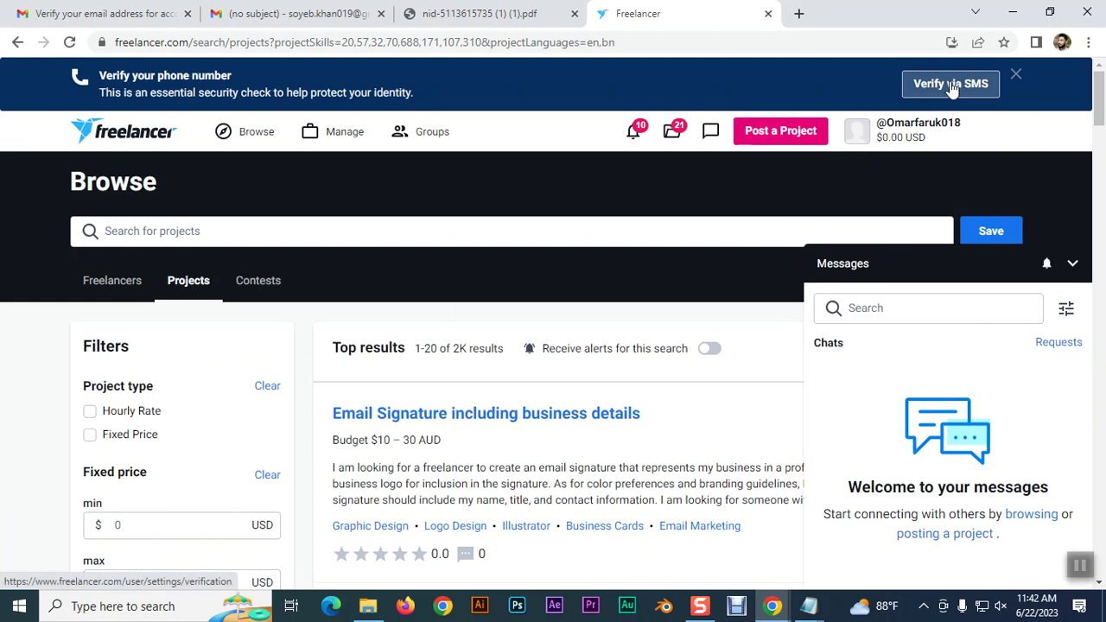
Scroll through the verification rows showing trust score 5, Low.
{"action": "scroll", "coordinate": [740, 297], "scroll_direction": "down", "scroll_amount": 2}
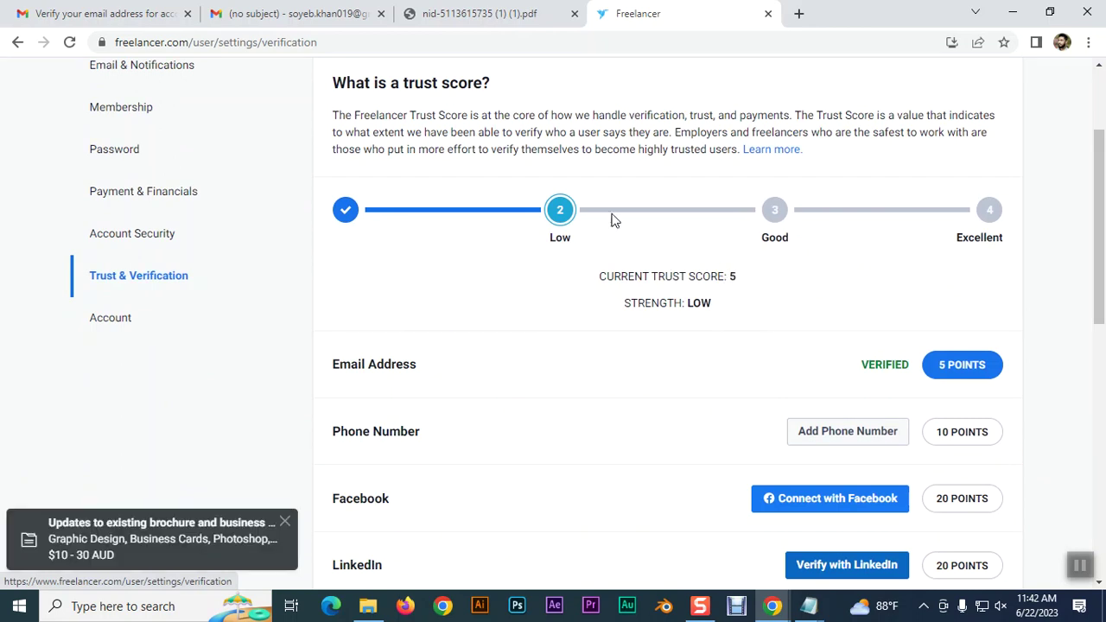
{"action": "scroll", "coordinate": [534, 453], "scroll_direction": "down", "scroll_amount": 2}
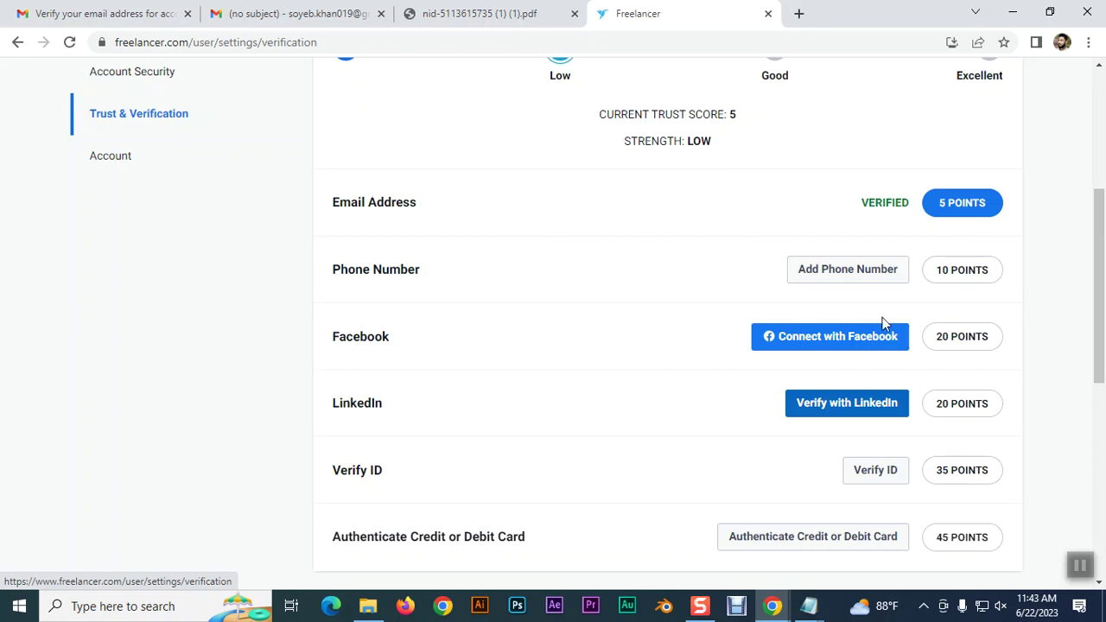
Add the phone number and verify it with the SMS code, raising the trust score to 15.
{"action": "left_click", "coordinate": [834, 271]}
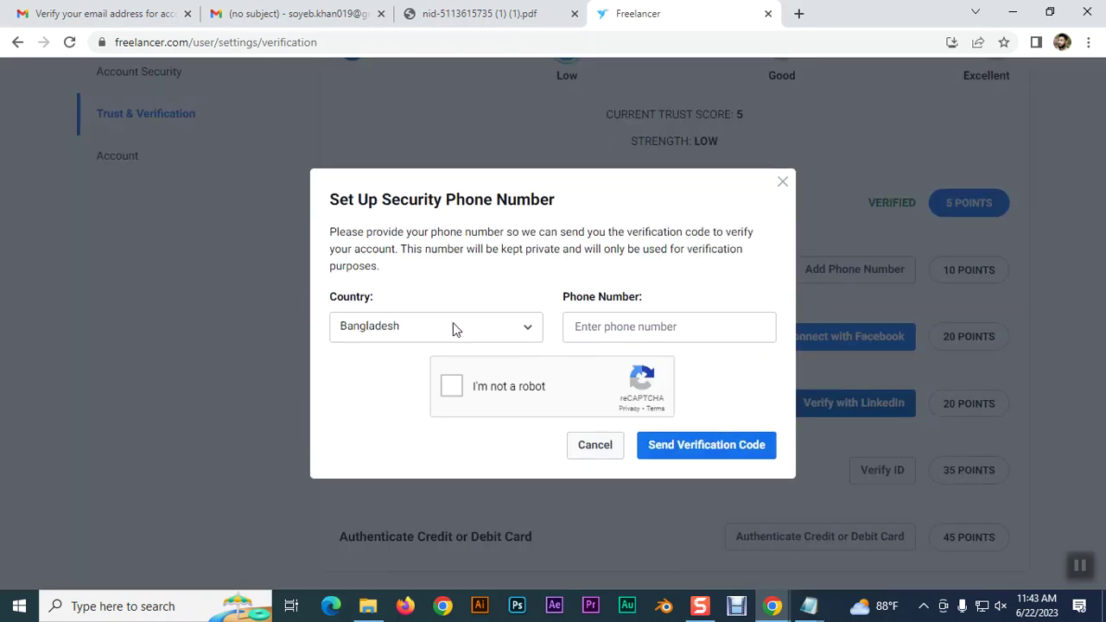
{"action": "left_click", "coordinate": [664, 326]}
{"action": "key", "text": "ctrl+v"}
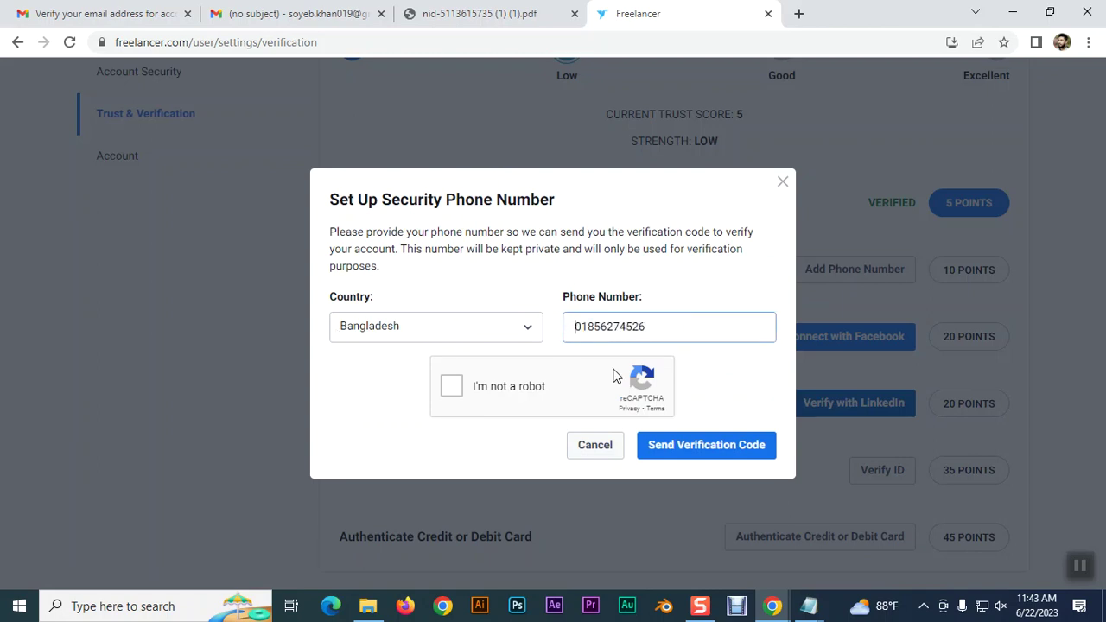
{"action": "left_click", "coordinate": [452, 386]}
{"action": "left_click", "coordinate": [704, 447]}
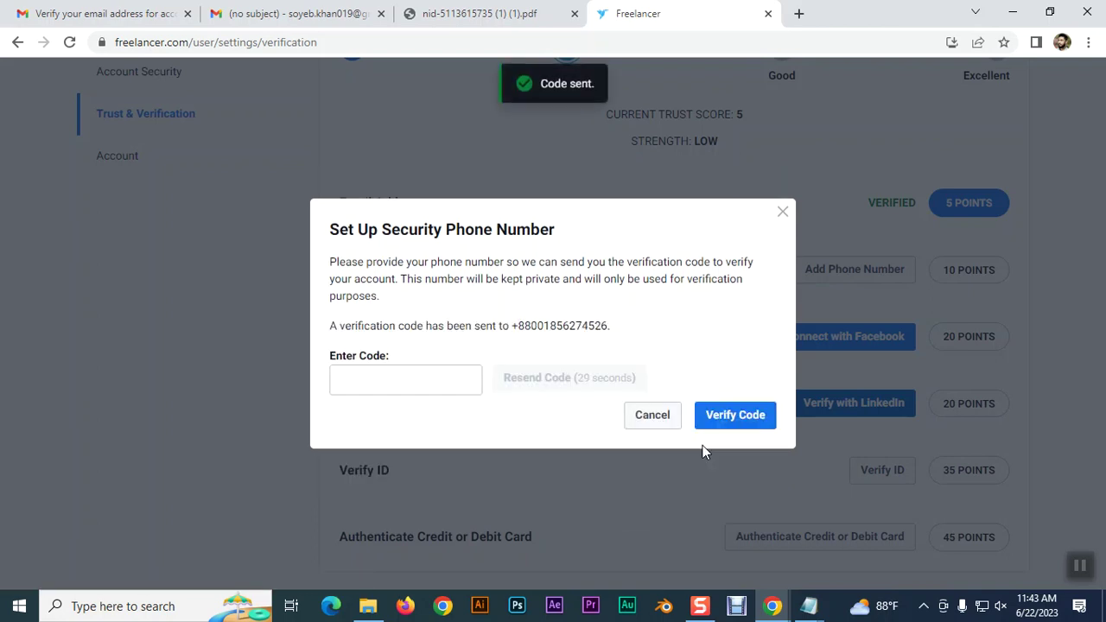
{"action": "left_click", "coordinate": [342, 374]}
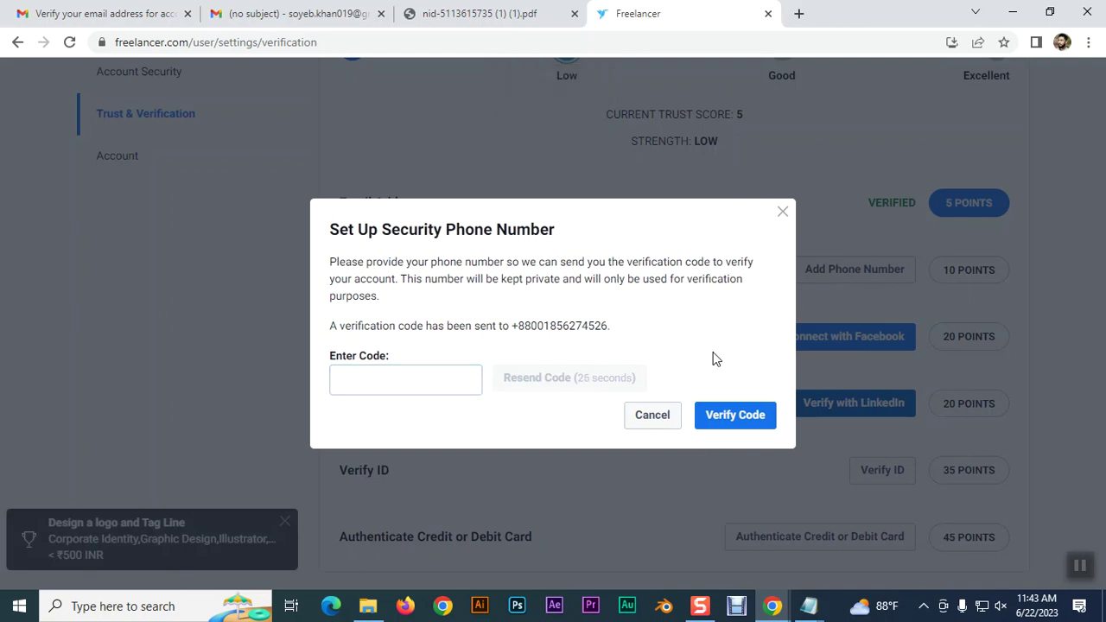
{"action": "left_click", "coordinate": [722, 415]}
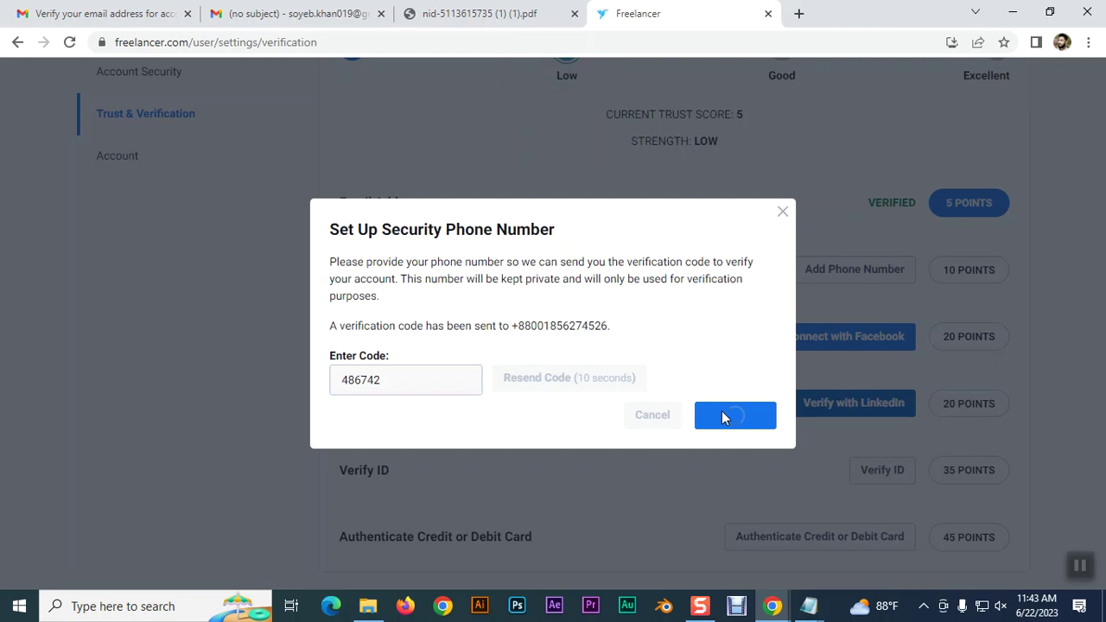
{"action": "scroll", "coordinate": [709, 406], "scroll_direction": "up", "scroll_amount": 3}
{"action": "double_click", "coordinate": [730, 356]}
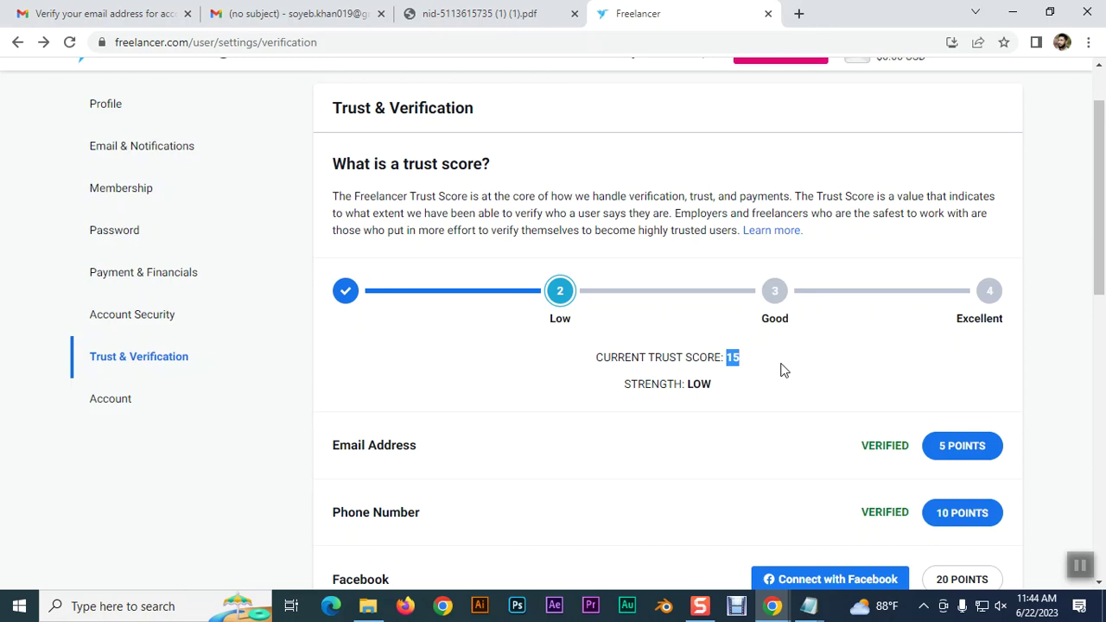
Reload the verification page and go to Profile settings through the account menu.
{"action": "scroll", "coordinate": [782, 370], "scroll_direction": "down", "scroll_amount": 3}
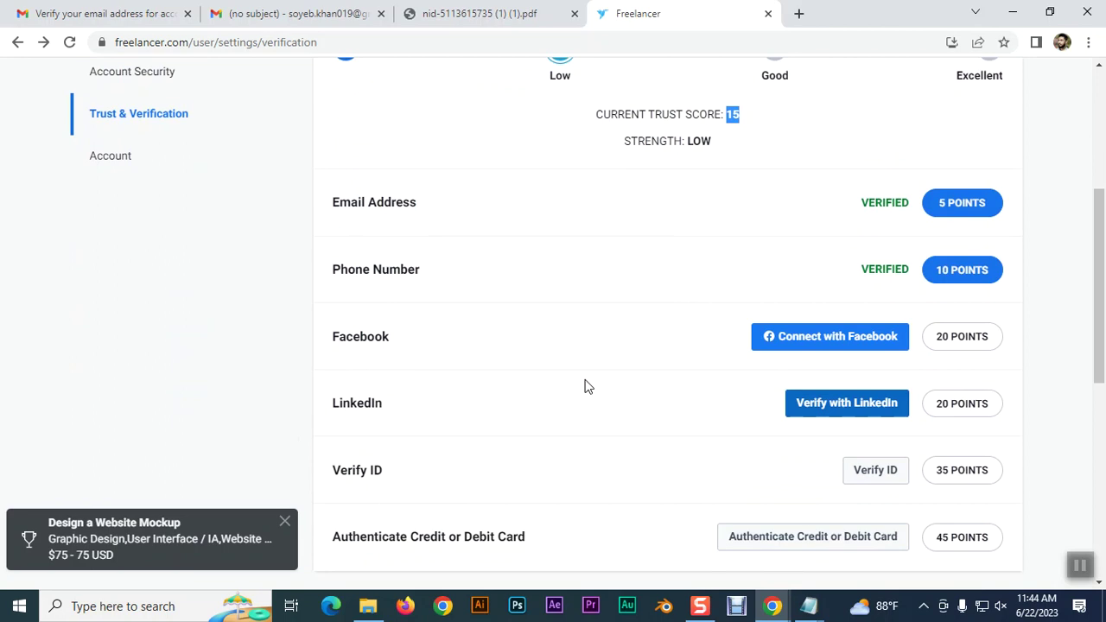
{"action": "scroll", "coordinate": [584, 387], "scroll_direction": "up", "scroll_amount": 4}
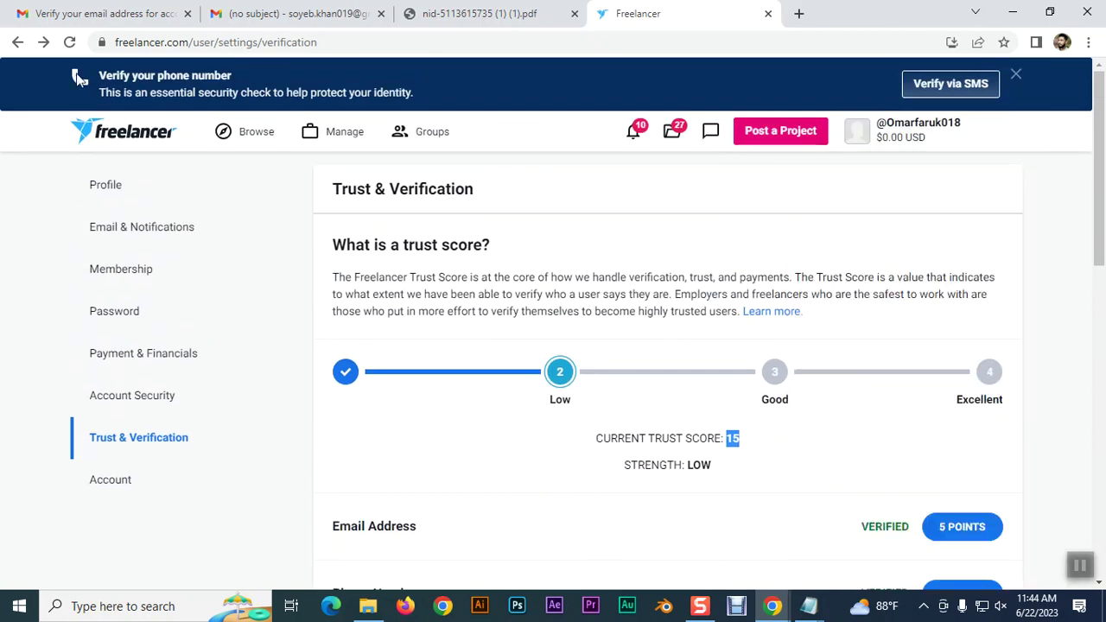
{"action": "left_click", "coordinate": [69, 43]}
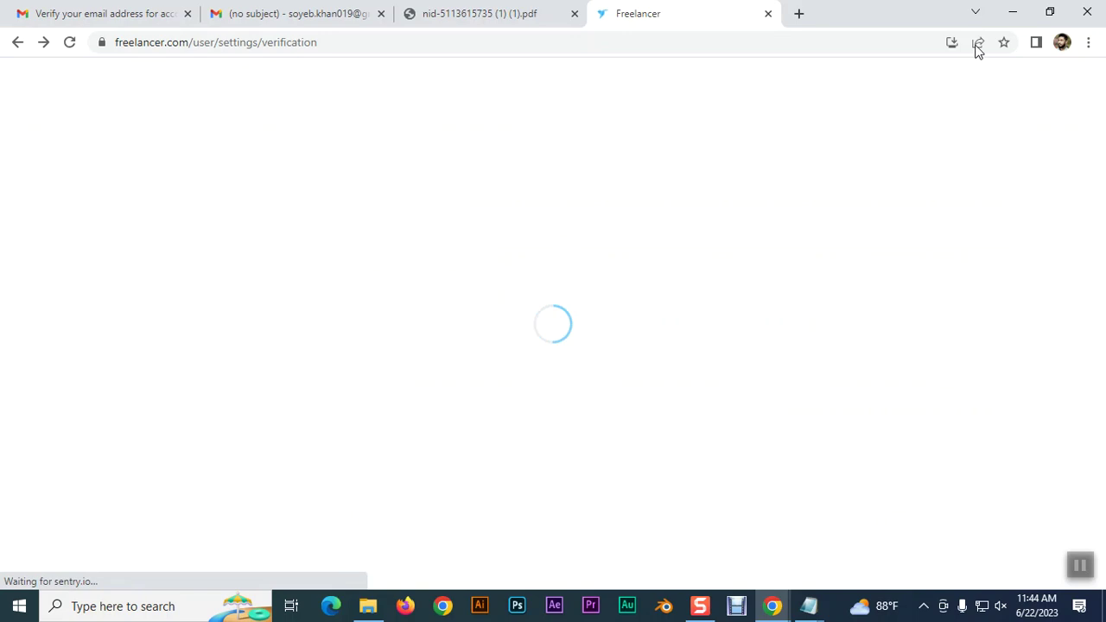
{"action": "left_click", "coordinate": [947, 124]}
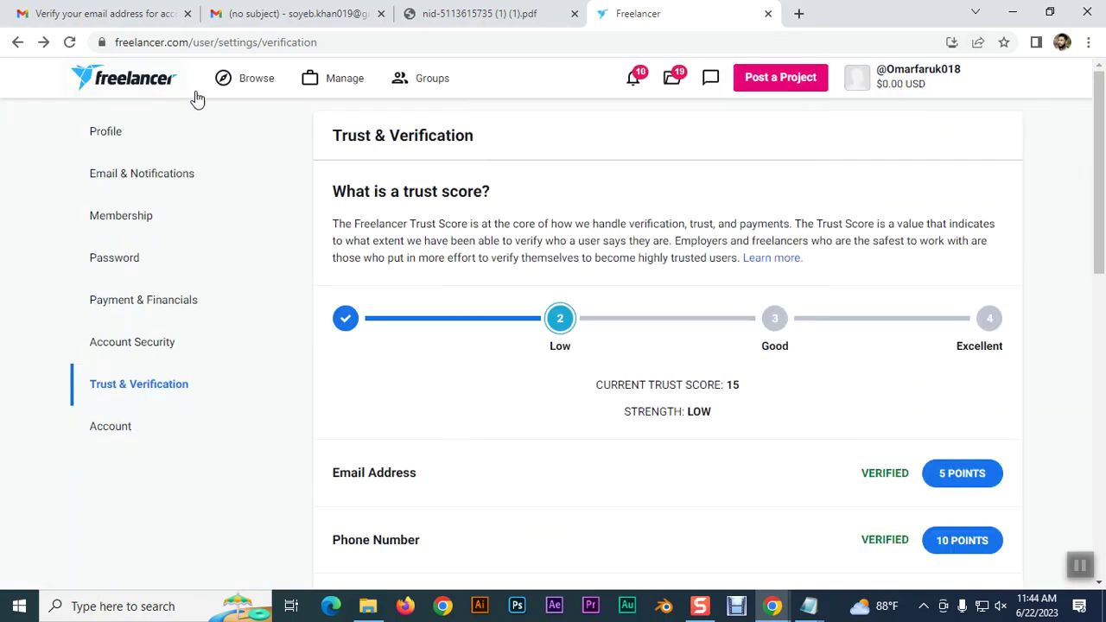
{"action": "left_click", "coordinate": [921, 93]}
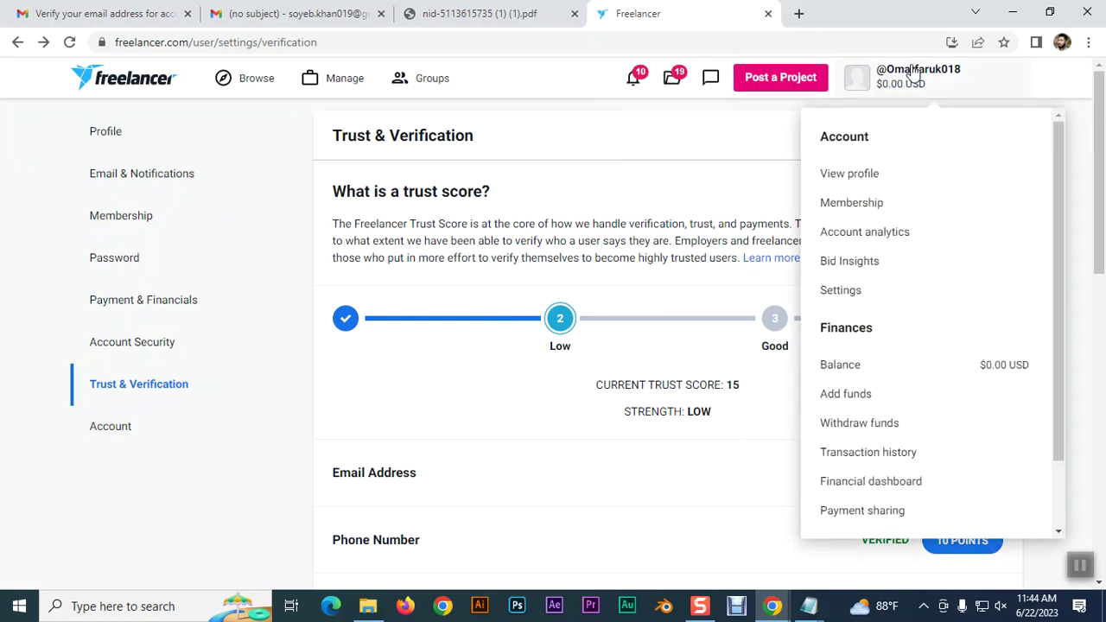
{"action": "scroll", "coordinate": [605, 415], "scroll_direction": "down", "scroll_amount": 2}
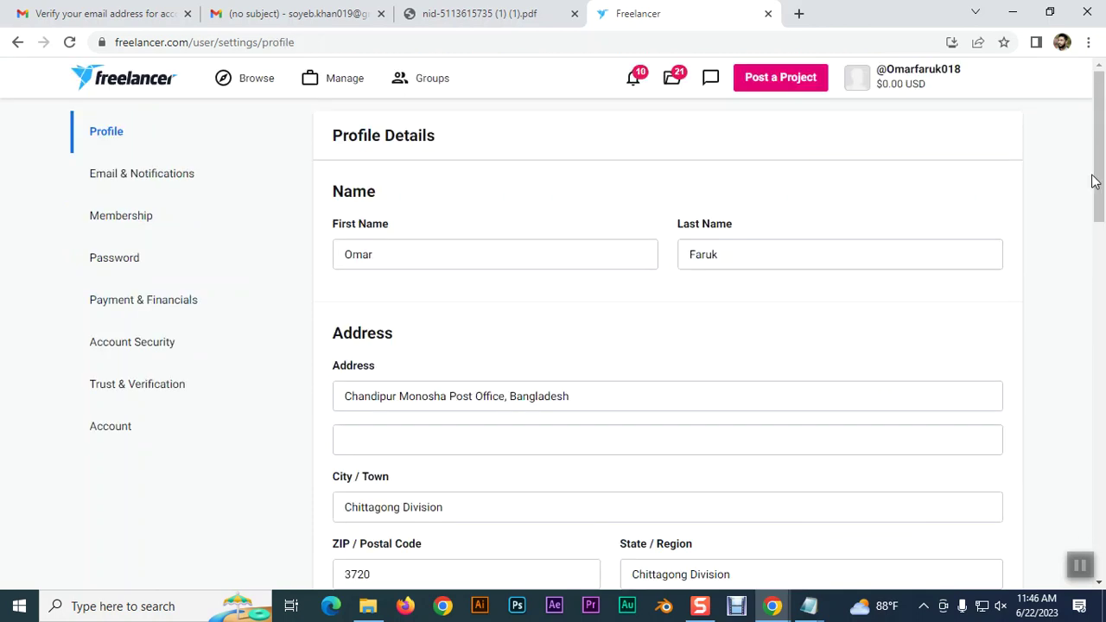
{"action": "left_click", "coordinate": [994, 77]}
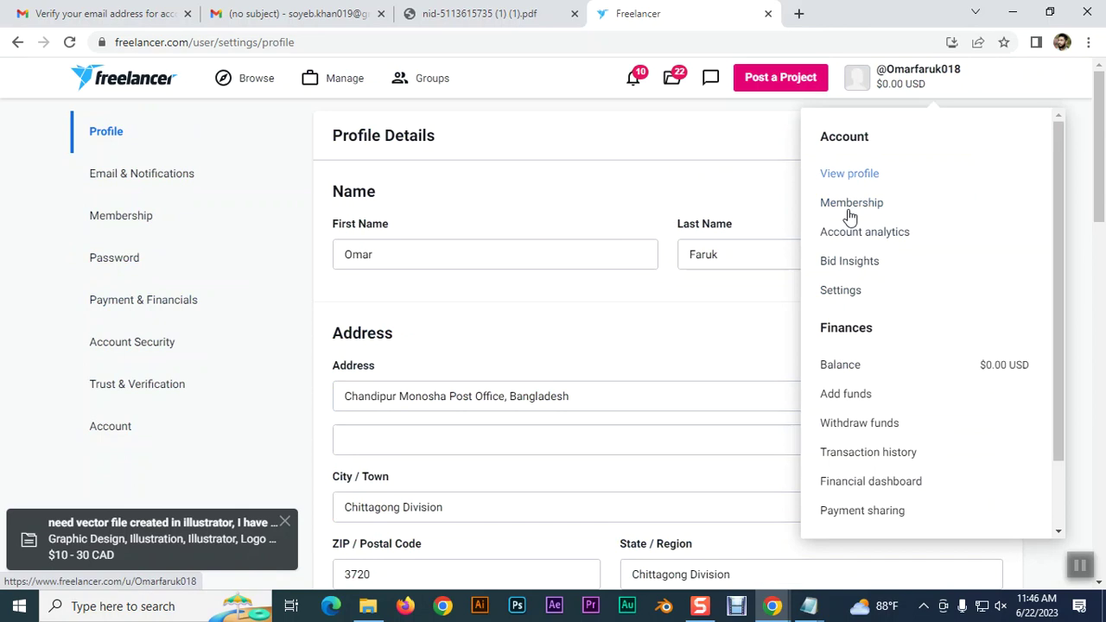
{"action": "left_click", "coordinate": [846, 291]}
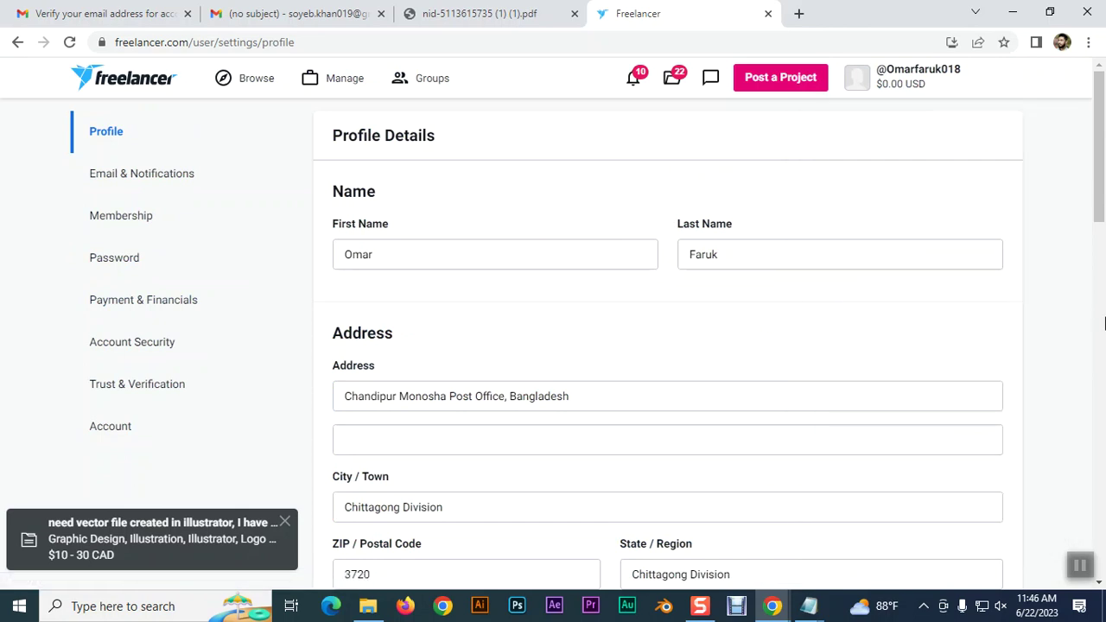
Delete the old street address and paste the new one, discarding a mistakenly pasted phone number.
{"action": "left_click", "coordinate": [373, 241]}
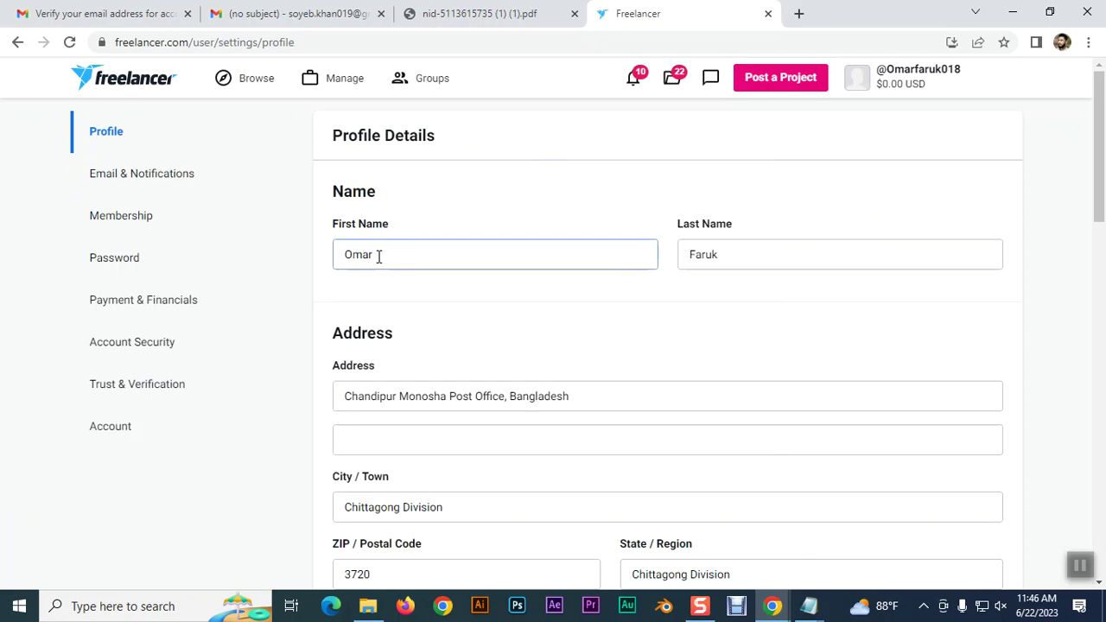
{"action": "left_click", "coordinate": [714, 257]}
{"action": "scroll", "coordinate": [477, 302], "scroll_direction": "down", "scroll_amount": 1}
{"action": "left_click", "coordinate": [344, 314]}
{"action": "left_click_drag", "start_coordinate": [344, 315], "coordinate": [604, 321]}
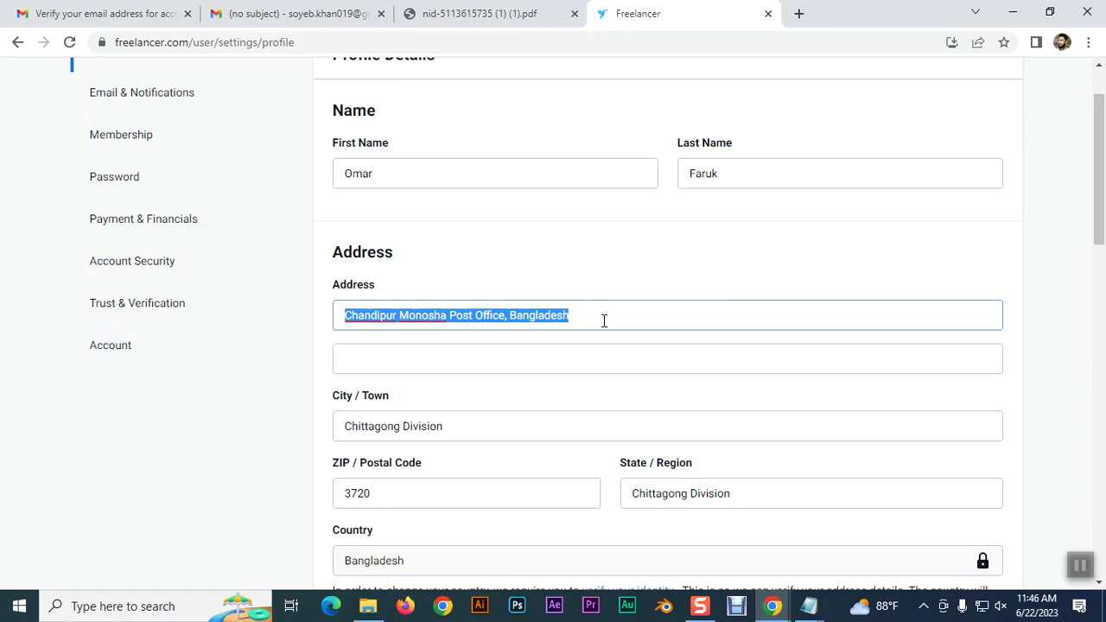
{"action": "key", "text": "BackSpace"}
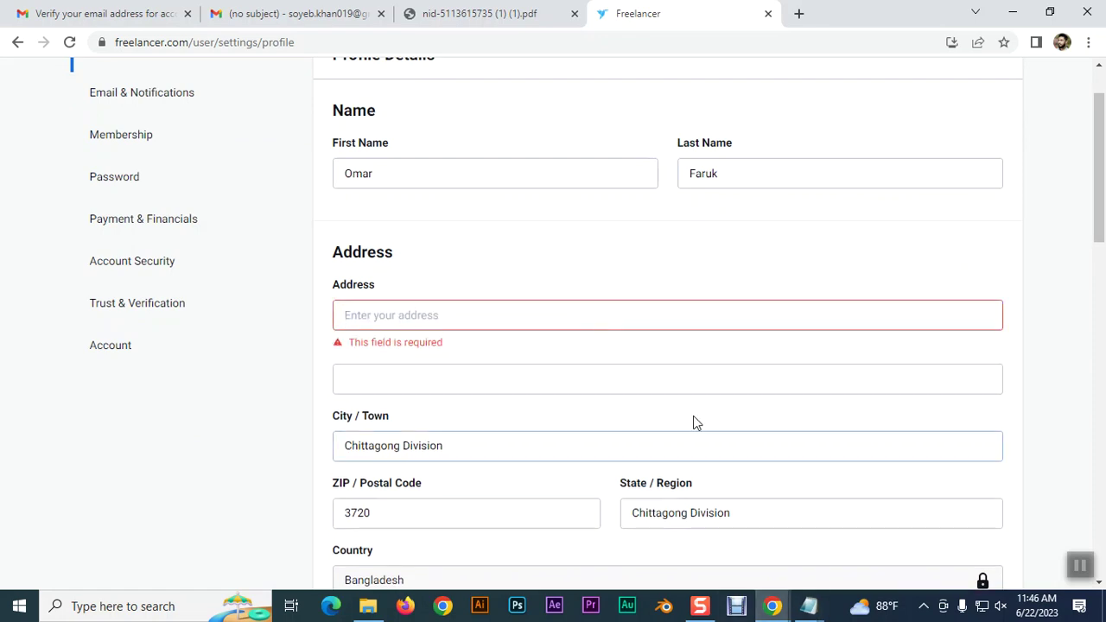
{"action": "key", "text": "ctrl+v"}
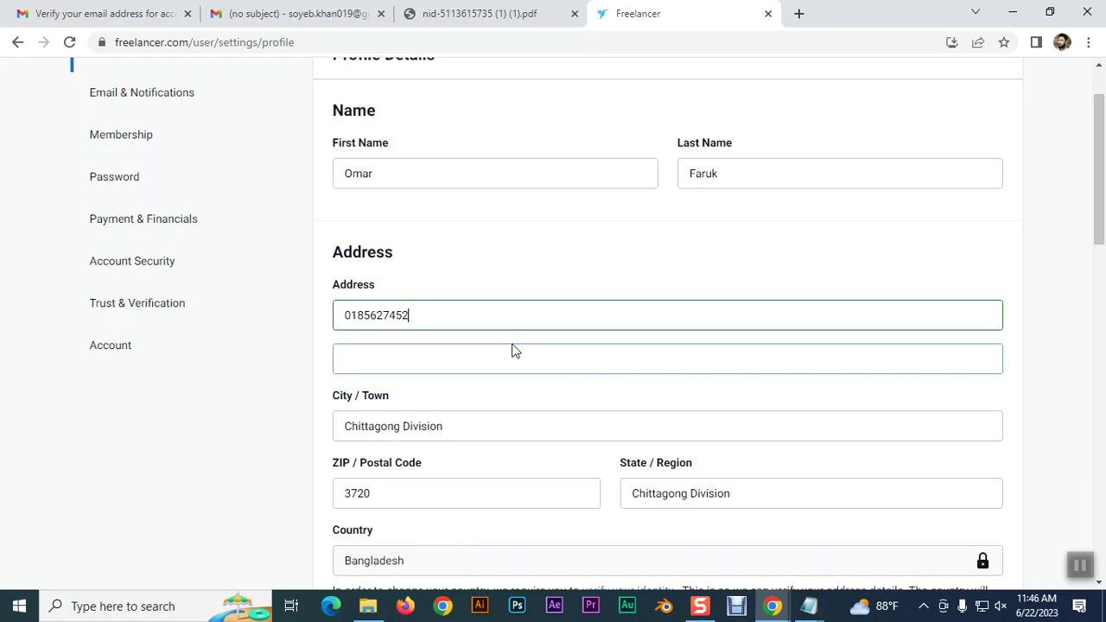
{"action": "key", "text": "BackSpace"}
{"action": "key", "text": "BackSpace"}
{"action": "key", "text": "BackSpace"}
{"action": "key", "text": "BackSpace"}
{"action": "key", "text": "BackSpace"}
{"action": "key", "text": "BackSpace"}
{"action": "key", "text": "BackSpace"}
{"action": "key", "text": "BackSpace"}
{"action": "key", "text": "BackSpace"}
{"action": "key", "text": "BackSpace"}
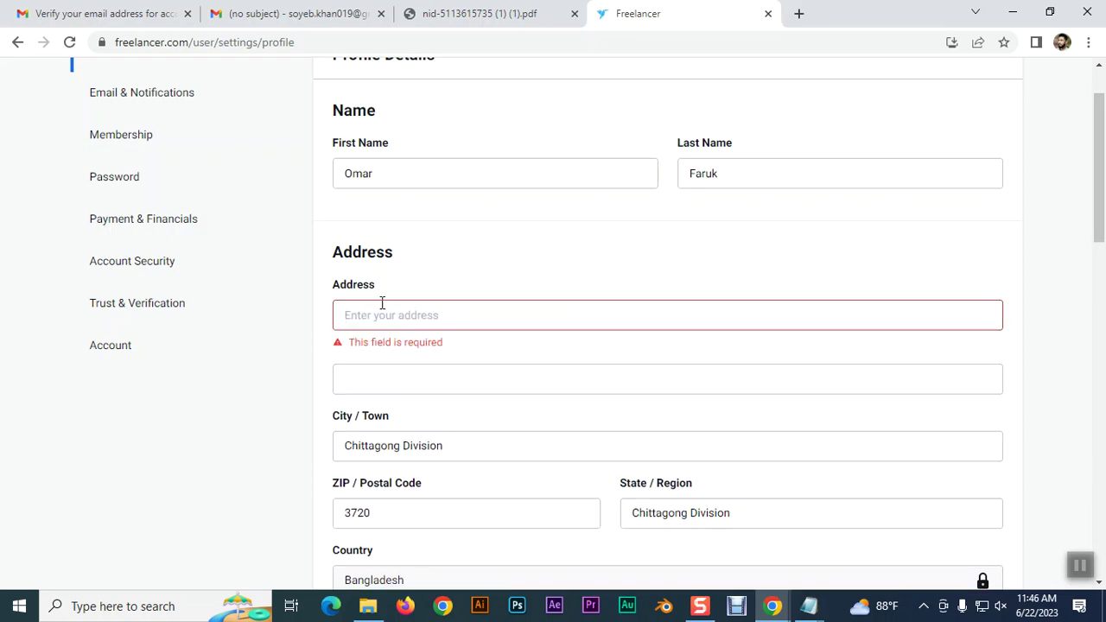
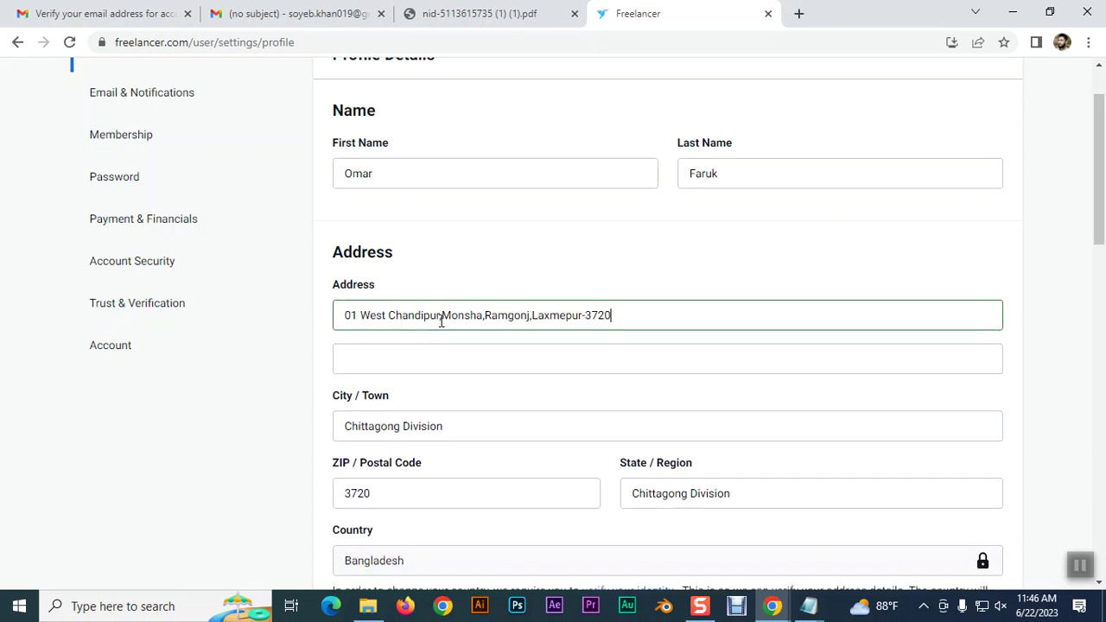
Move the district and postcode into Address line 2 and add commas after the place names.
{"action": "left_click_drag", "start_coordinate": [533, 317], "coordinate": [623, 317]}
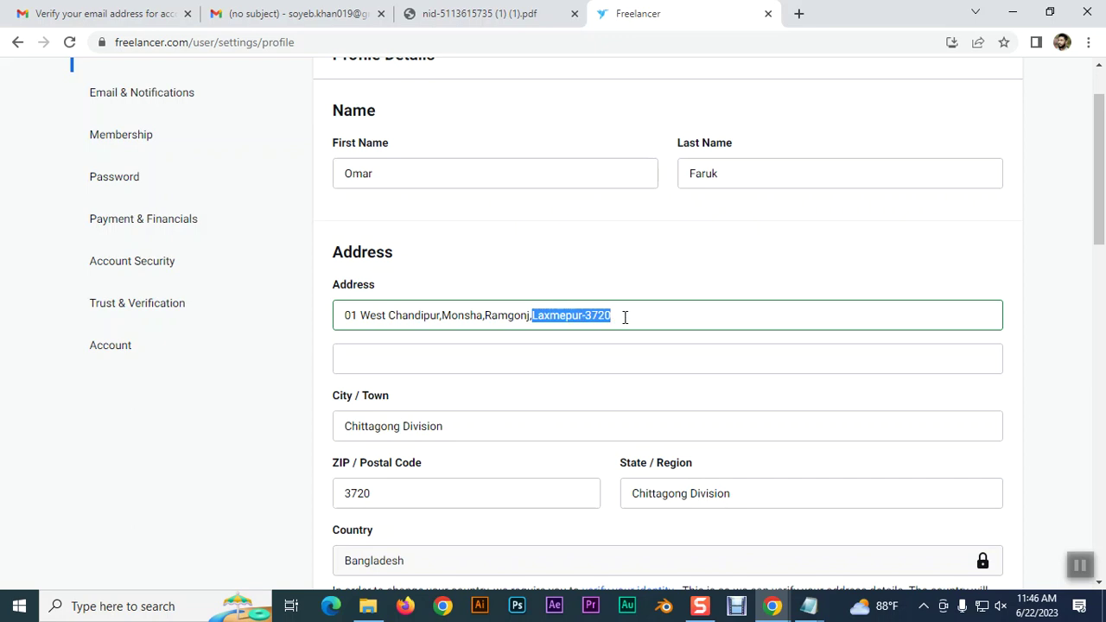
{"action": "key", "text": "ctrl+x"}
{"action": "left_click", "coordinate": [435, 368]}
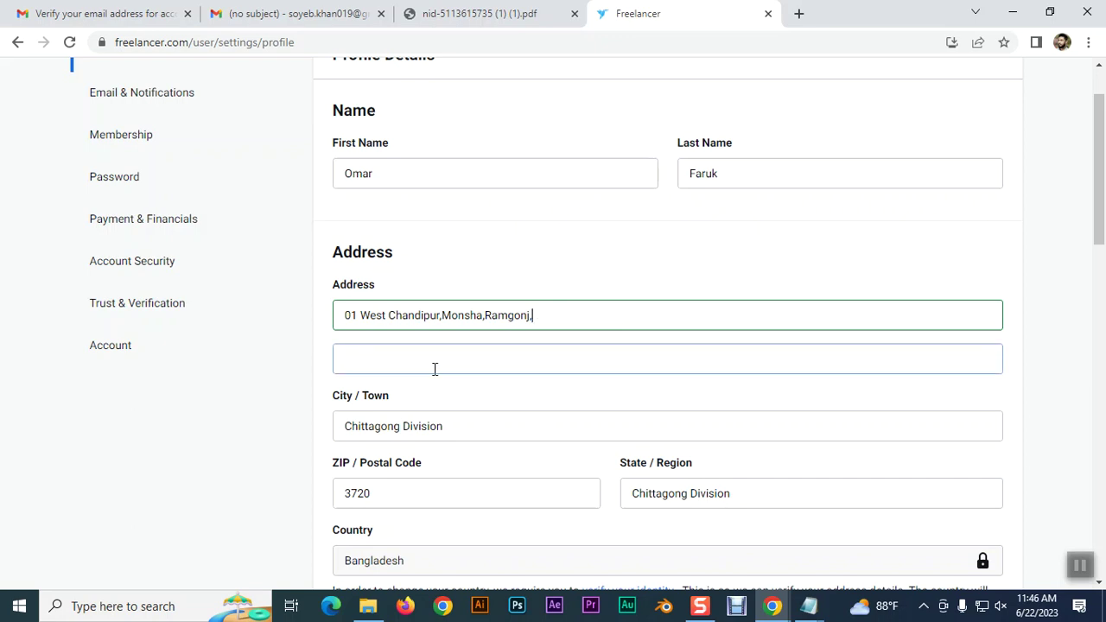
{"action": "key", "text": "ctrl+v"}
{"action": "left_click", "coordinate": [441, 318]}
{"action": "type", "text": ","}
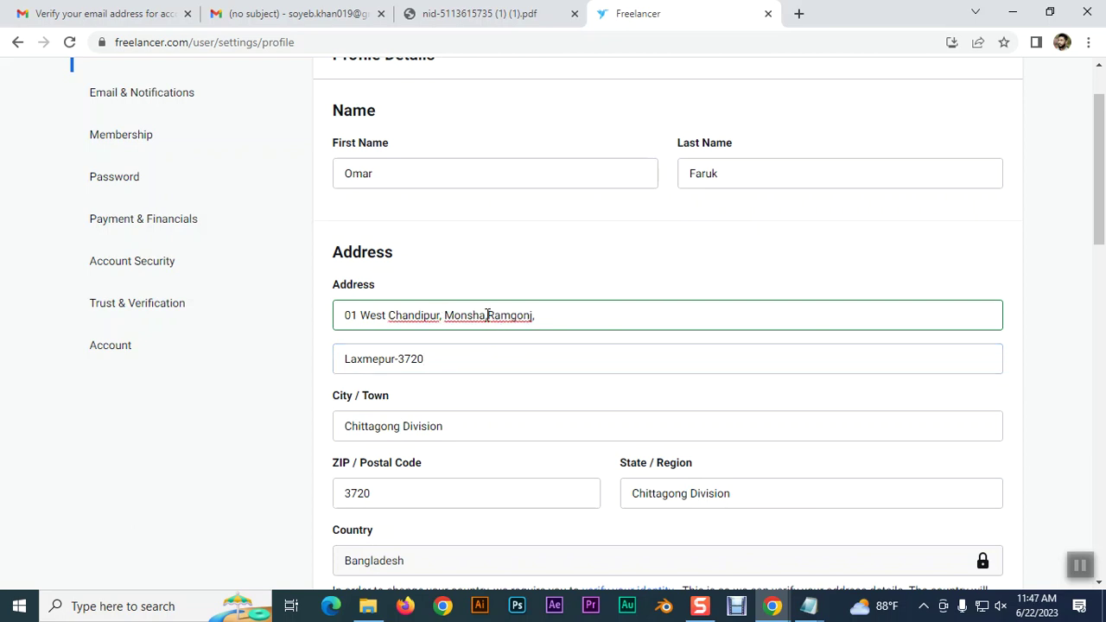
{"action": "left_click", "coordinate": [488, 315]}
{"action": "type", "text": ","}
{"action": "left_click", "coordinate": [569, 321]}
{"action": "scroll", "coordinate": [557, 374], "scroll_direction": "down", "scroll_amount": 3}
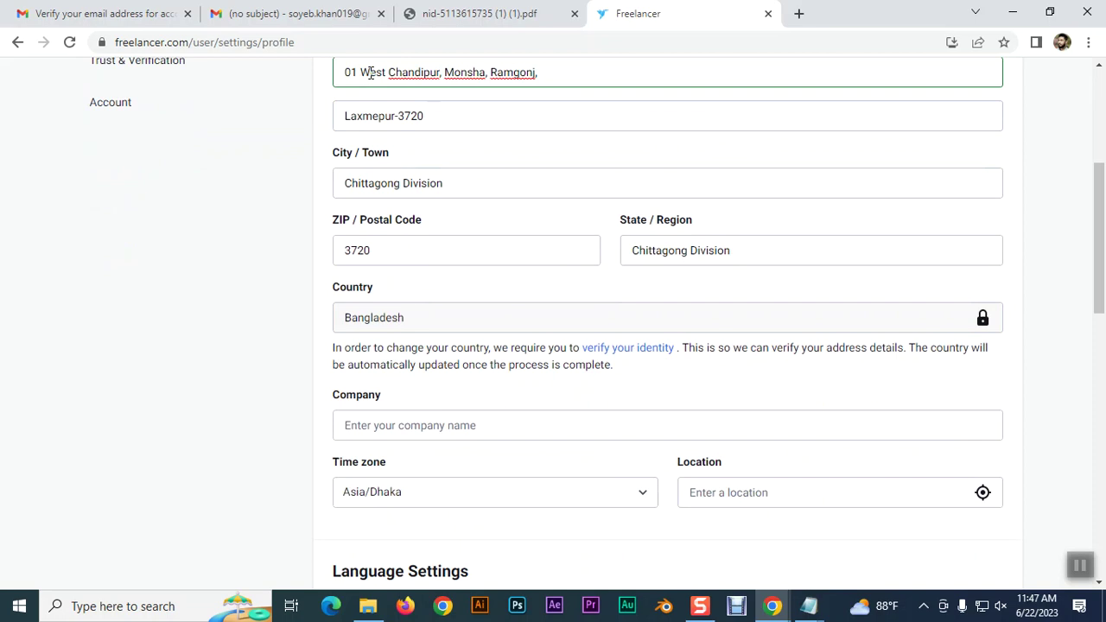
{"action": "scroll", "coordinate": [435, 326], "scroll_direction": "down", "scroll_amount": 3}
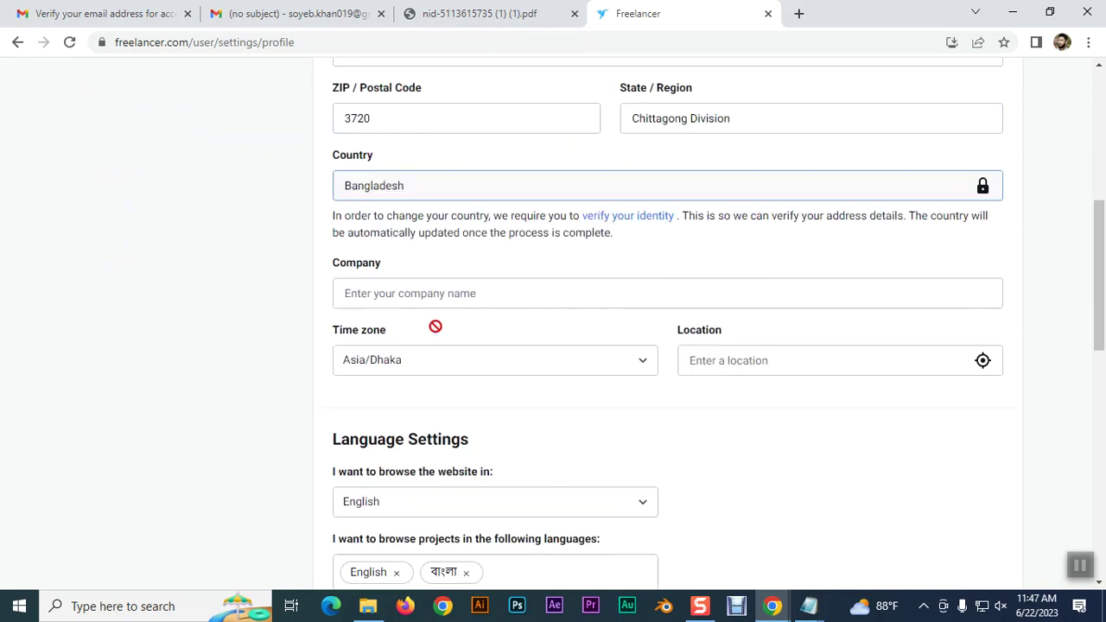
{"action": "left_click", "coordinate": [414, 178]}
{"action": "scroll", "coordinate": [584, 229], "scroll_direction": "up", "scroll_amount": 2}
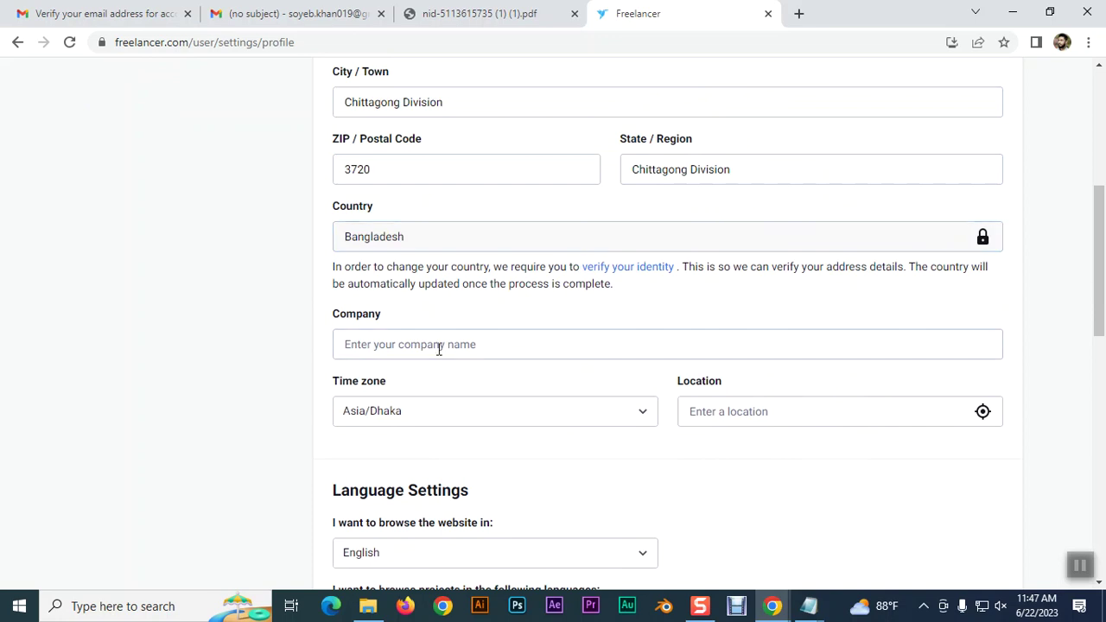
{"action": "scroll", "coordinate": [496, 338], "scroll_direction": "down", "scroll_amount": 3}
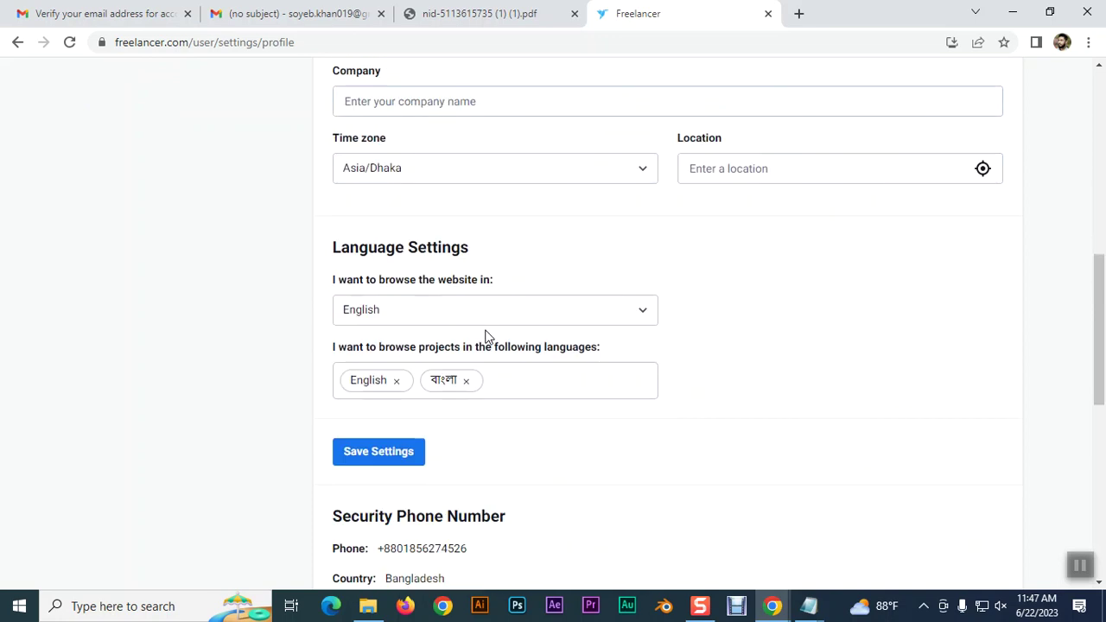
{"action": "scroll", "coordinate": [343, 505], "scroll_direction": "down", "scroll_amount": 3}
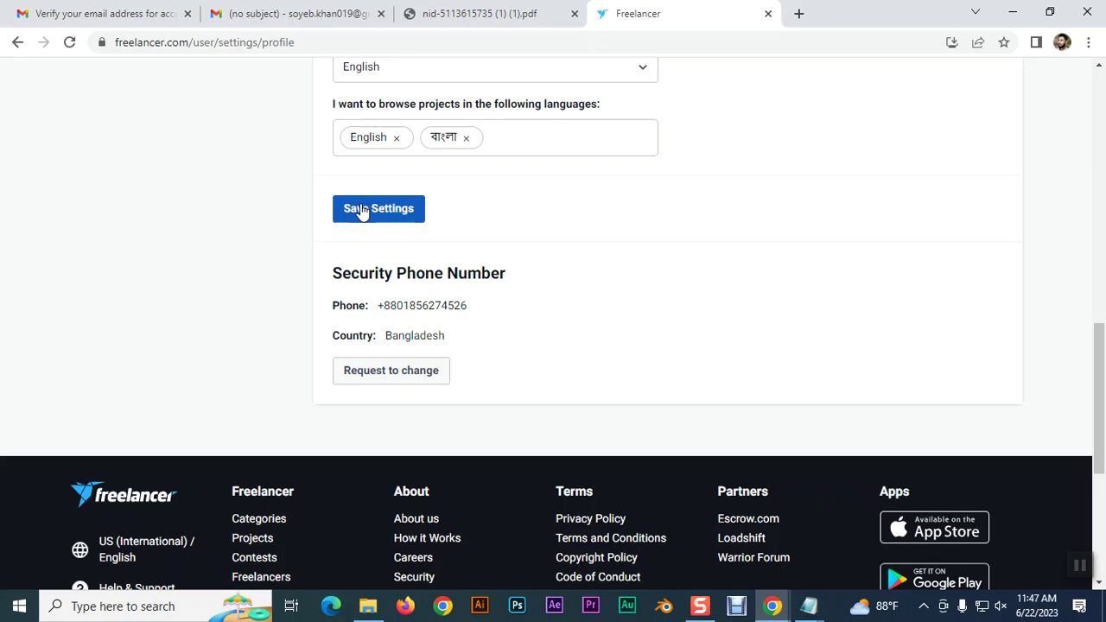
{"action": "scroll", "coordinate": [681, 316], "scroll_direction": "up", "scroll_amount": 9}
{"action": "scroll", "coordinate": [684, 317], "scroll_direction": "up", "scroll_amount": 2}
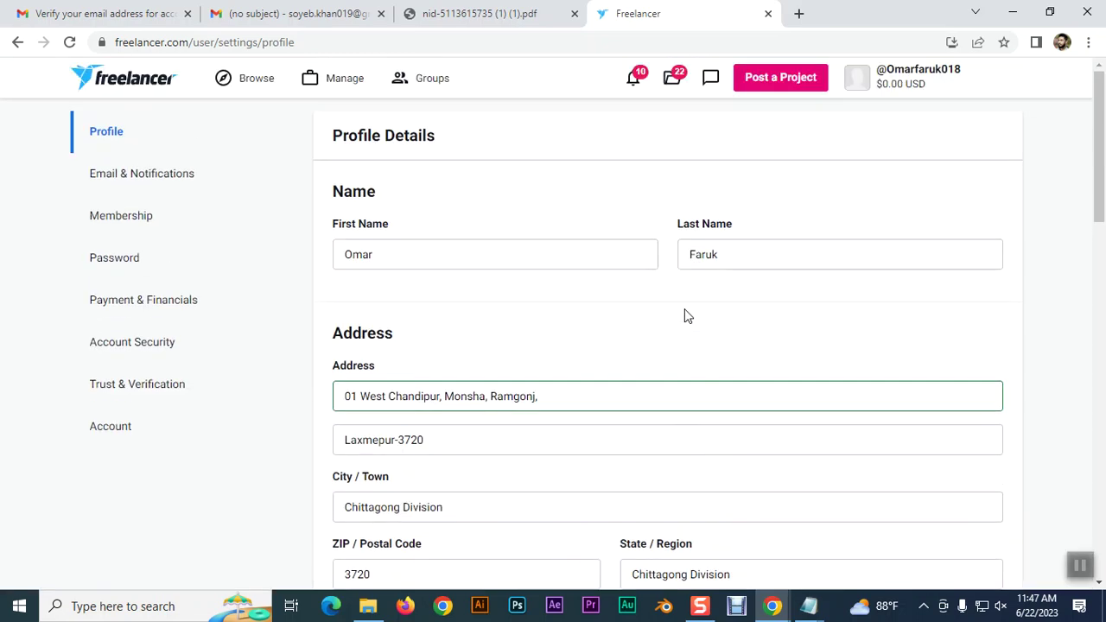
{"action": "scroll", "coordinate": [533, 333], "scroll_direction": "down", "scroll_amount": 9}
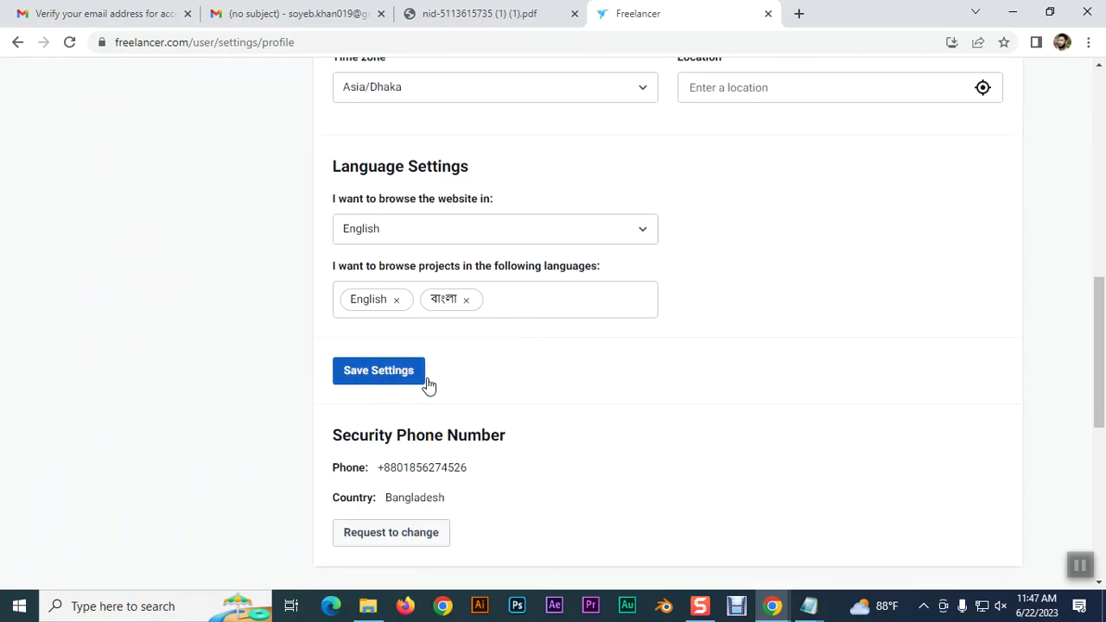
{"action": "scroll", "coordinate": [539, 394], "scroll_direction": "down", "scroll_amount": 3}
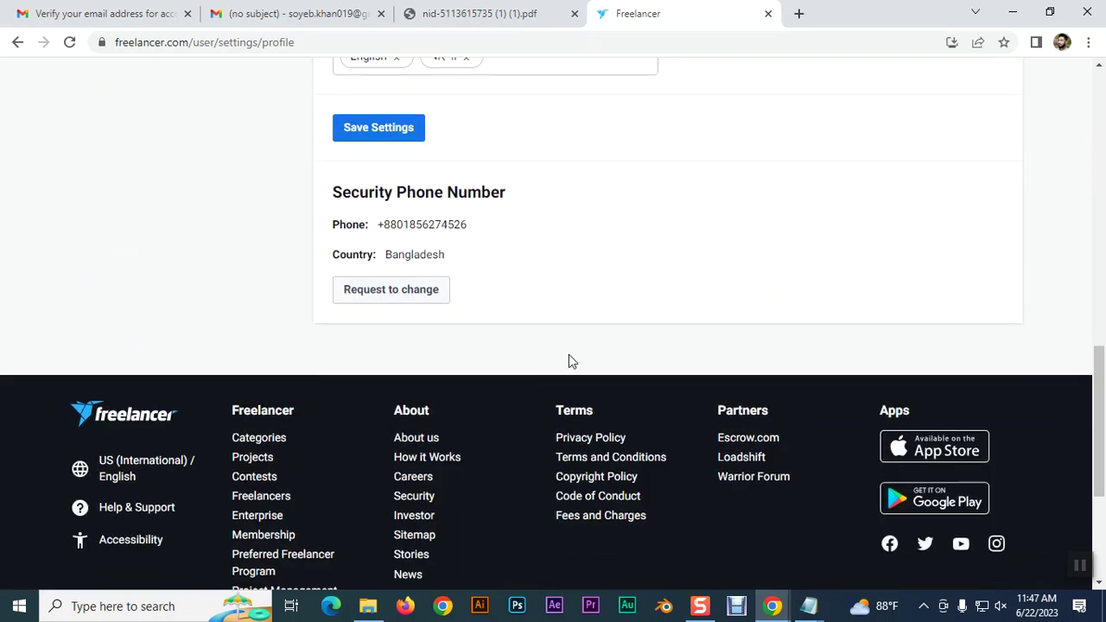
{"action": "scroll", "coordinate": [591, 270], "scroll_direction": "up", "scroll_amount": 1}
{"action": "scroll", "coordinate": [745, 311], "scroll_direction": "up", "scroll_amount": 10}
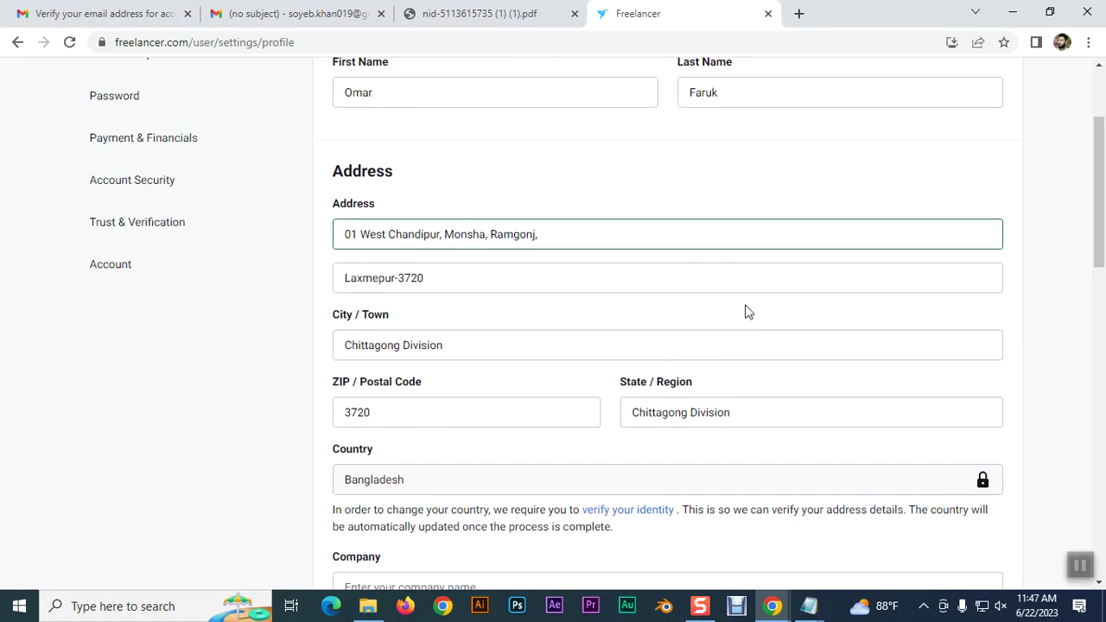
{"action": "left_click", "coordinate": [617, 268]}
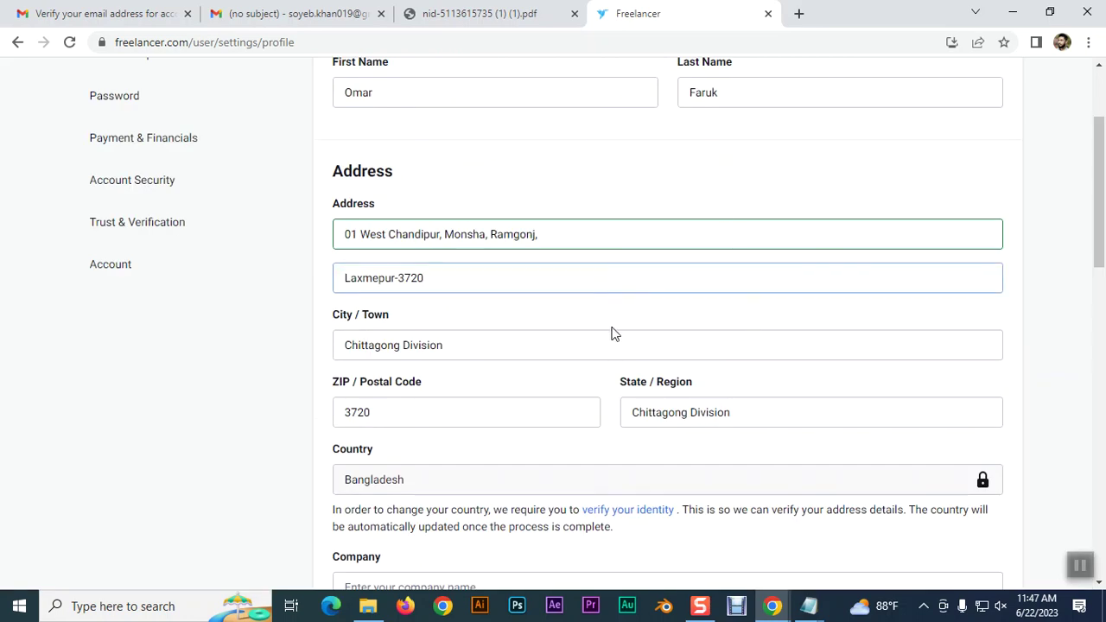
{"action": "left_click", "coordinate": [657, 411]}
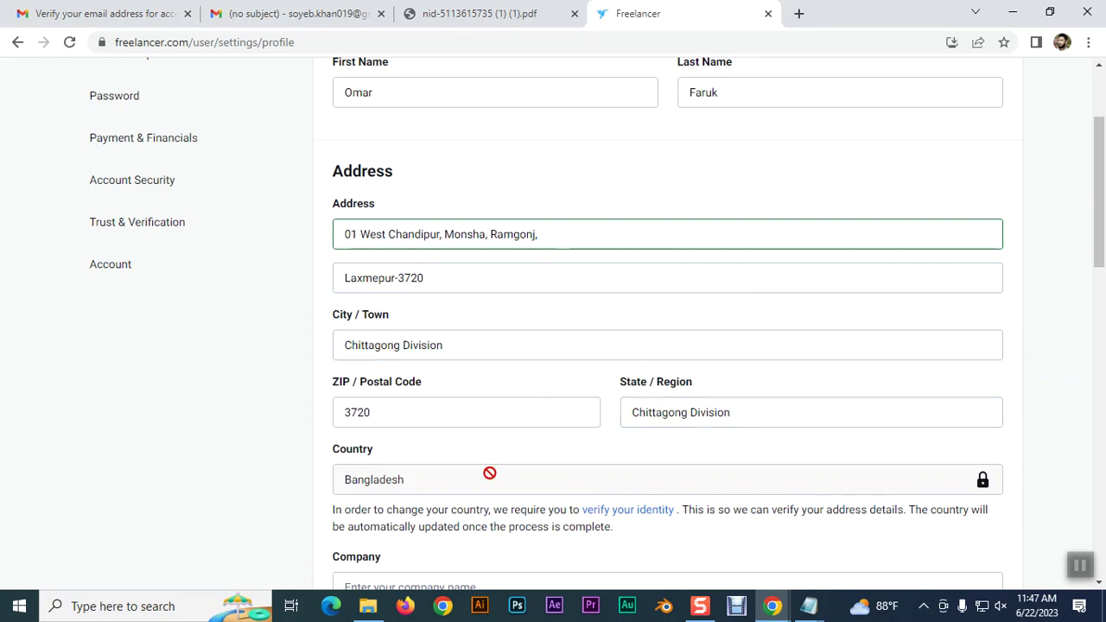
{"action": "scroll", "coordinate": [489, 473], "scroll_direction": "down", "scroll_amount": 9}
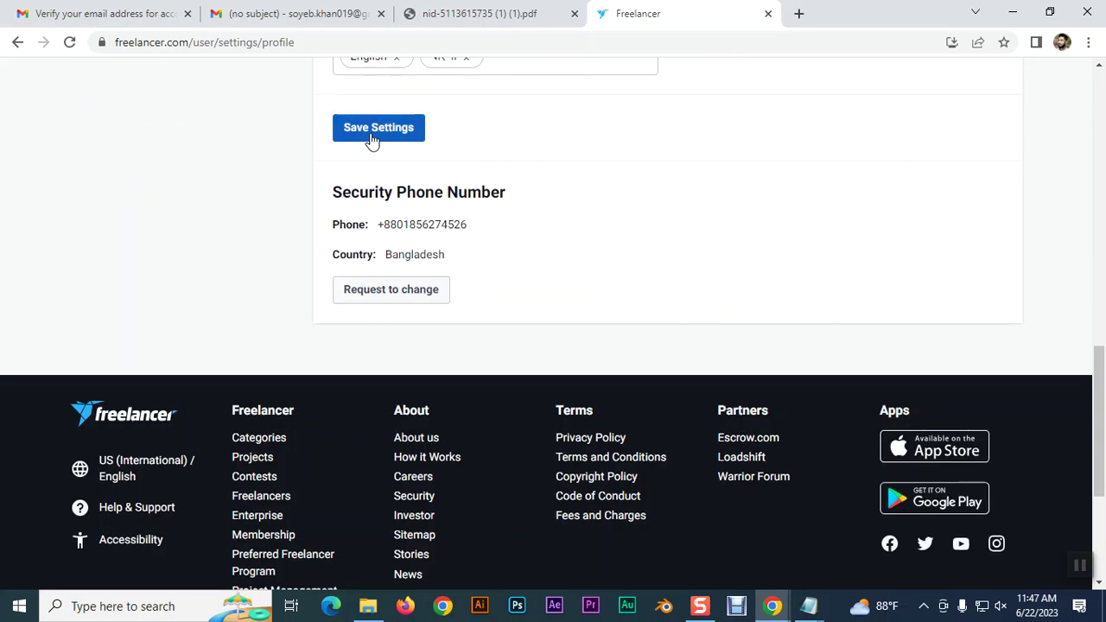
{"action": "scroll", "coordinate": [717, 250], "scroll_direction": "up", "scroll_amount": 10}
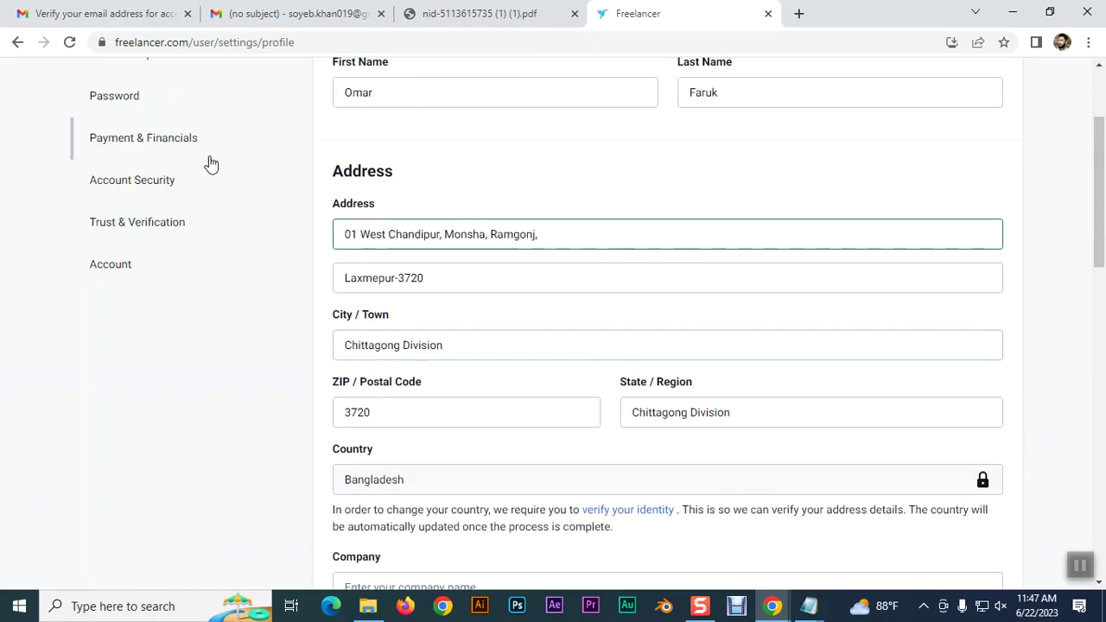
{"action": "scroll", "coordinate": [212, 164], "scroll_direction": "up", "scroll_amount": 2}
Go to Trust & Verification settings and scroll to the Facebook and LinkedIn rows.
{"action": "left_click", "coordinate": [111, 385]}
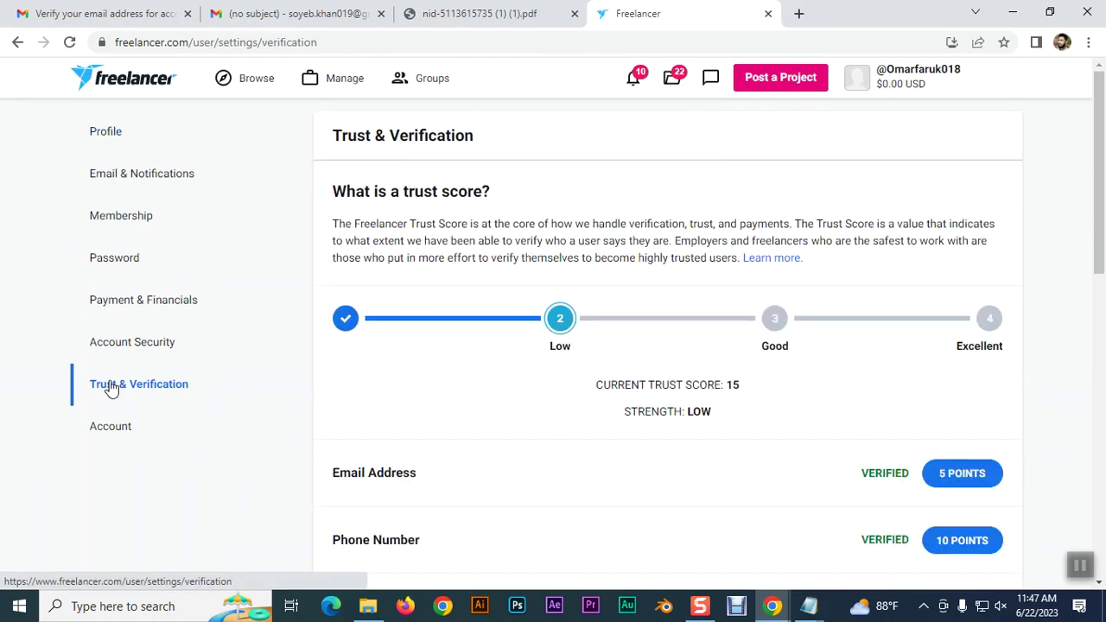
{"action": "scroll", "coordinate": [458, 327], "scroll_direction": "down", "scroll_amount": 3}
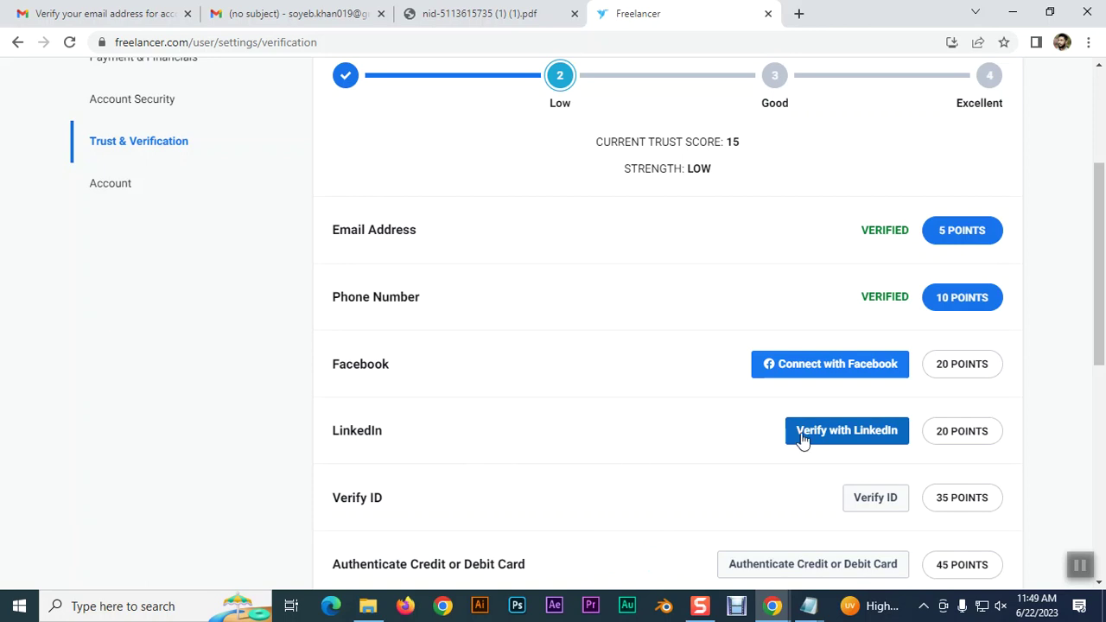
Verify the account through Facebook, then start verification with LinkedIn.
{"action": "left_click", "coordinate": [819, 371]}
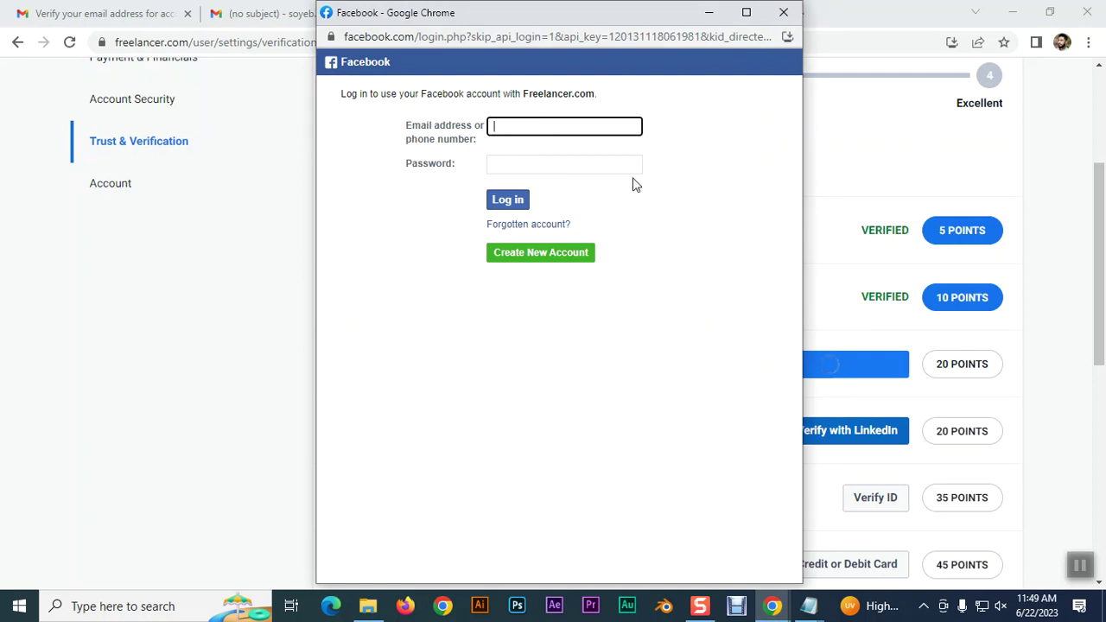
{"action": "left_click", "coordinate": [783, 13]}
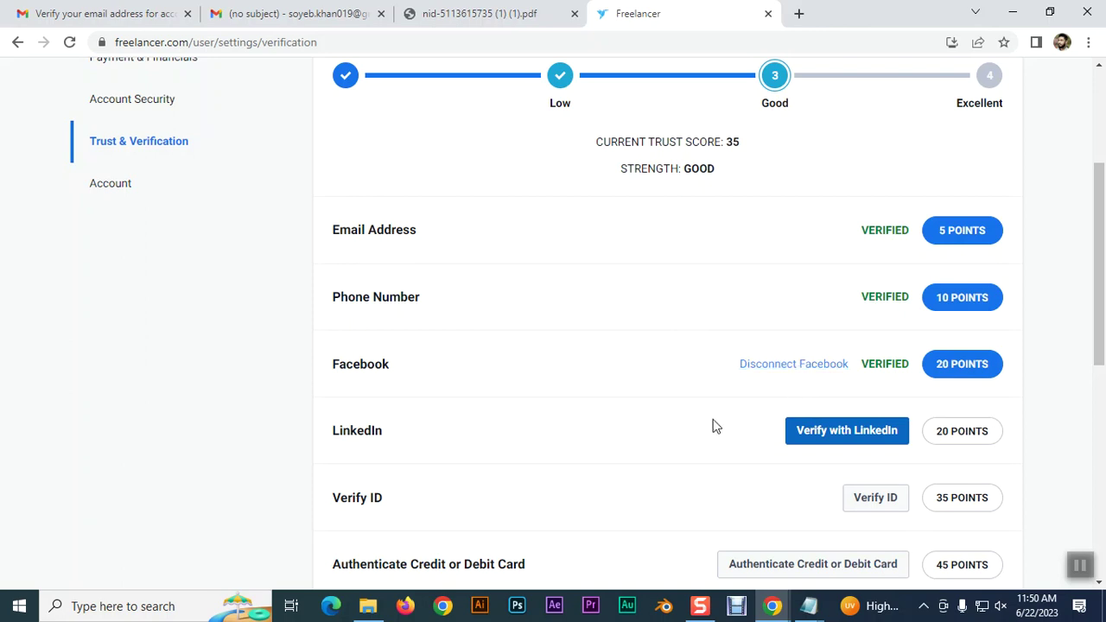
{"action": "left_click", "coordinate": [829, 432]}
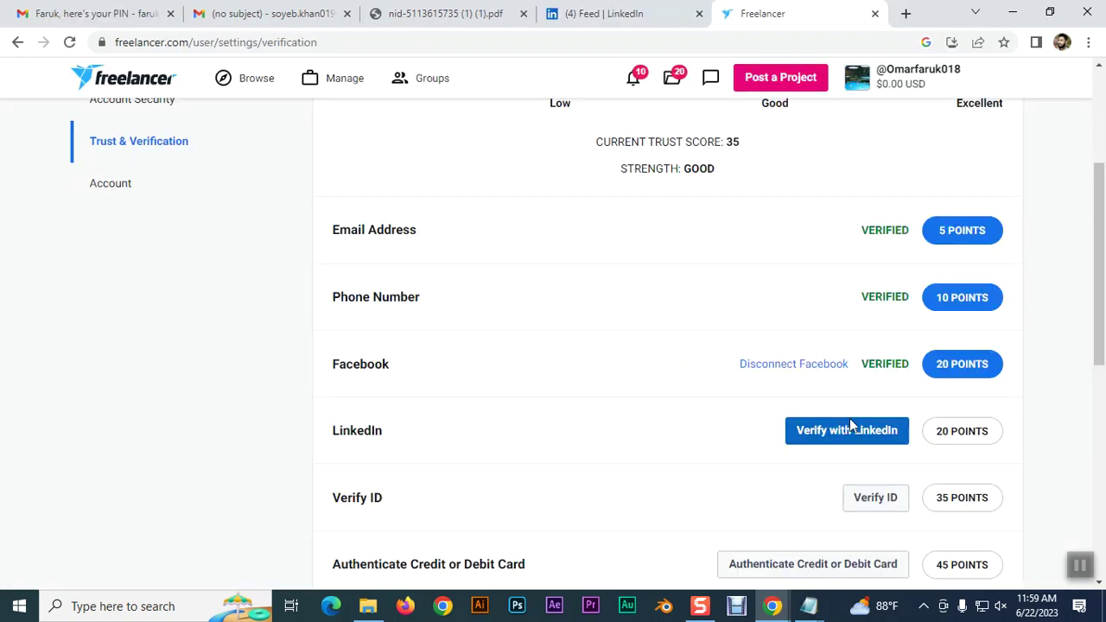
Continue linking LinkedIn and allow Freelancer access to the LinkedIn account.
{"action": "left_click", "coordinate": [850, 420]}
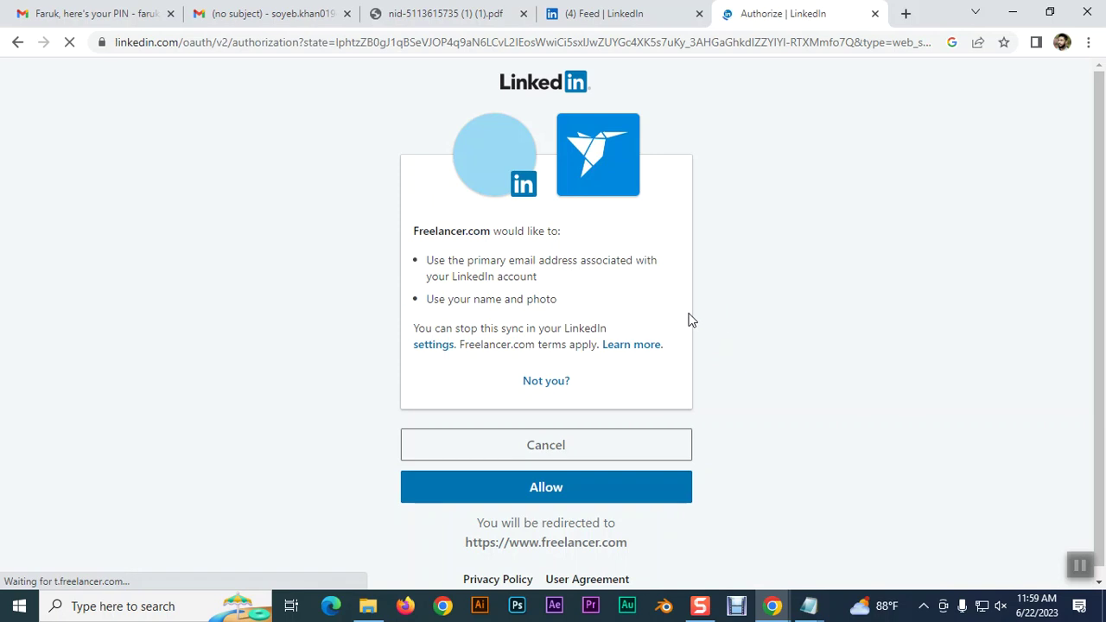
{"action": "left_click", "coordinate": [530, 491]}
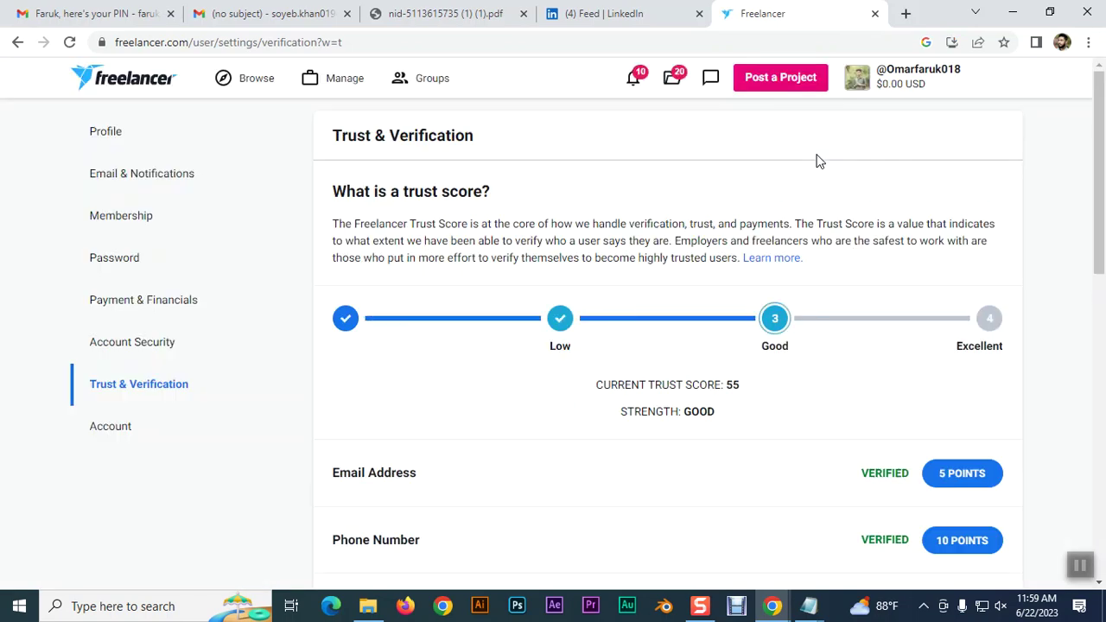
View the public profile from the account menu, then choose Contests under Browse.
{"action": "scroll", "coordinate": [809, 247], "scroll_direction": "down", "scroll_amount": 2}
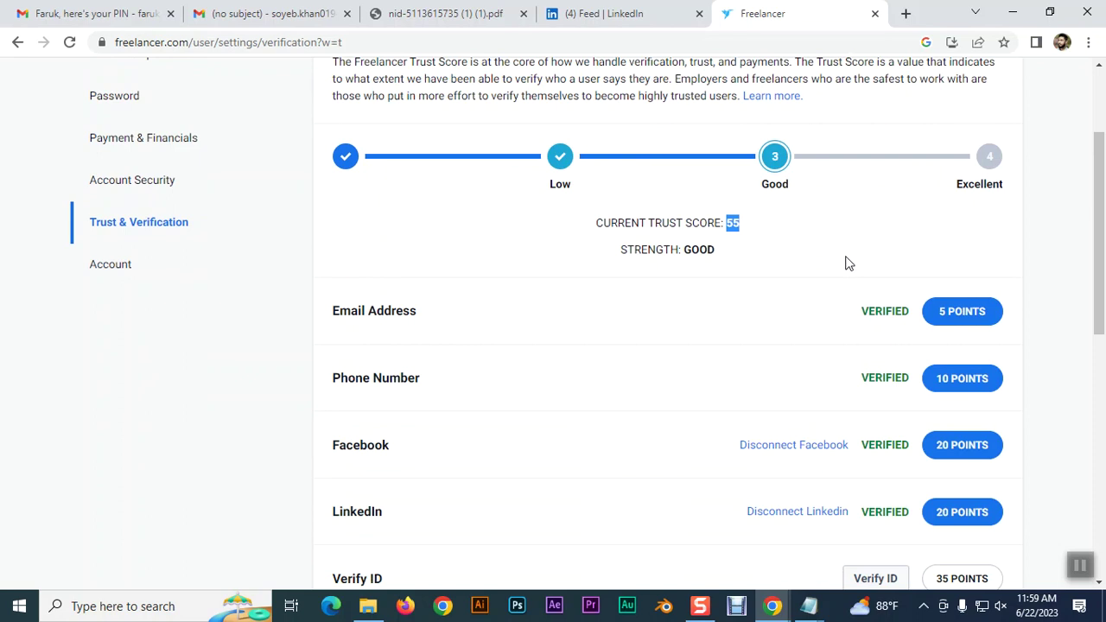
{"action": "scroll", "coordinate": [849, 263], "scroll_direction": "down", "scroll_amount": 2}
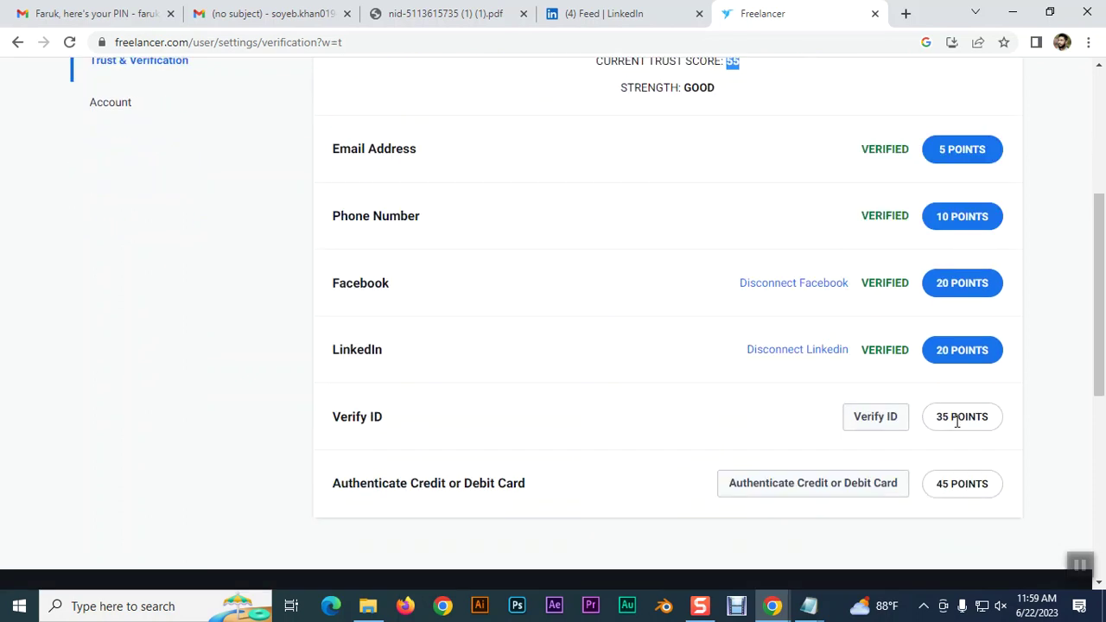
{"action": "scroll", "coordinate": [721, 388], "scroll_direction": "up", "scroll_amount": 3}
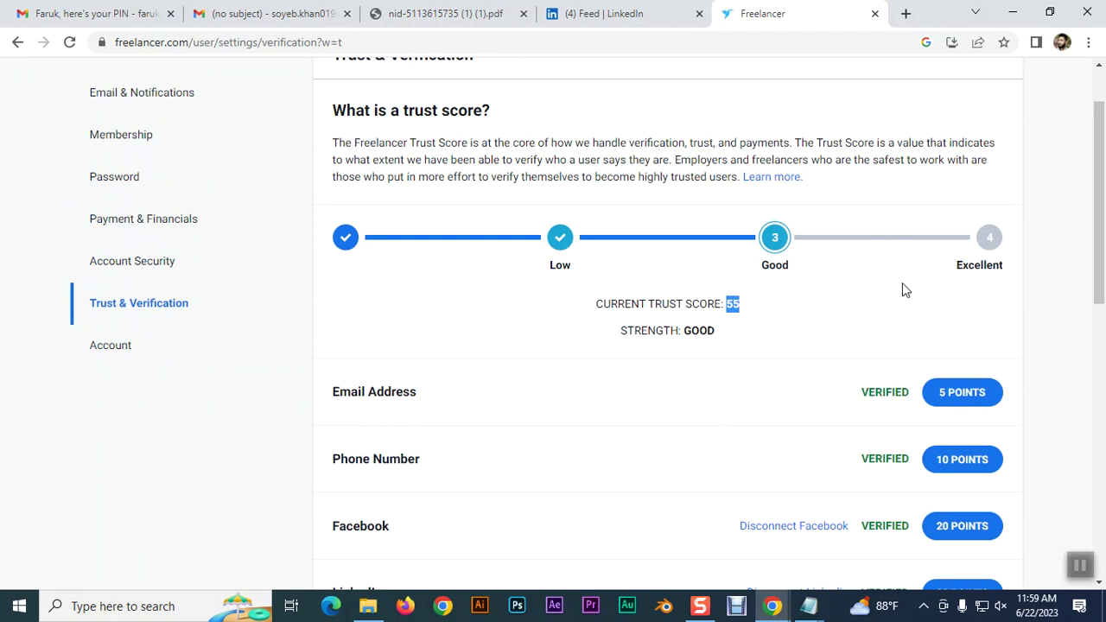
{"action": "scroll", "coordinate": [822, 321], "scroll_direction": "down", "scroll_amount": 1}
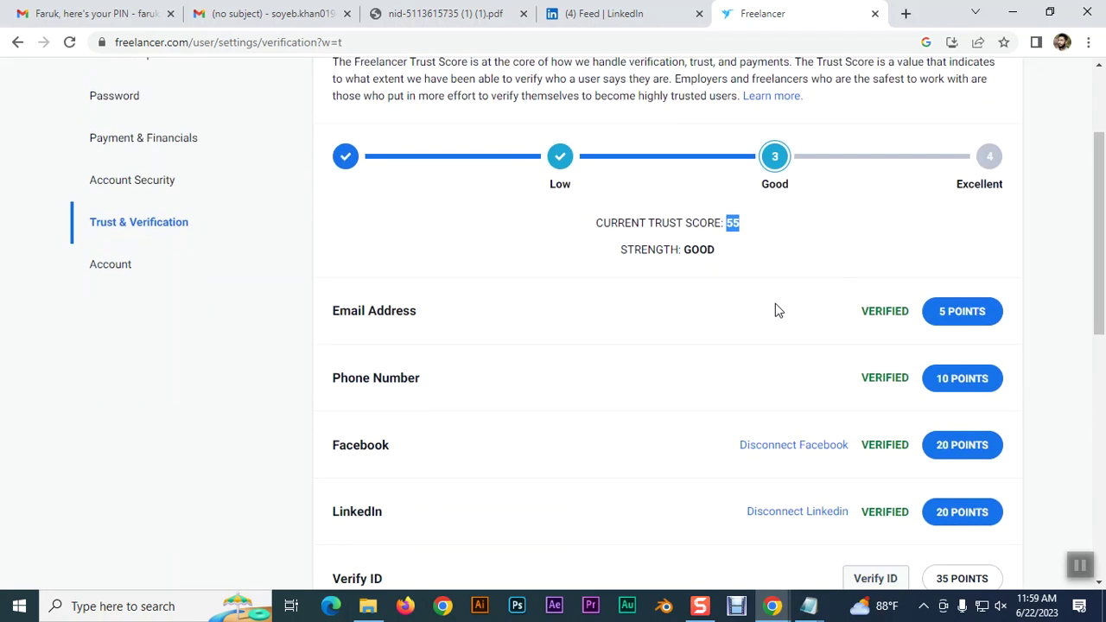
{"action": "scroll", "coordinate": [775, 308], "scroll_direction": "down", "scroll_amount": 1}
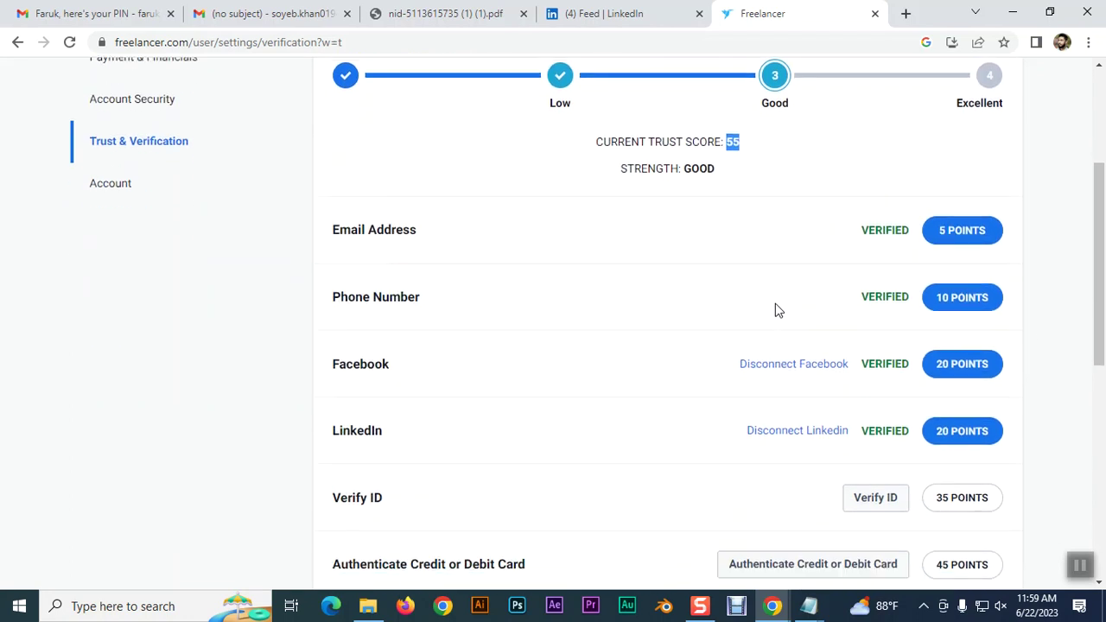
{"action": "scroll", "coordinate": [566, 384], "scroll_direction": "up", "scroll_amount": 3}
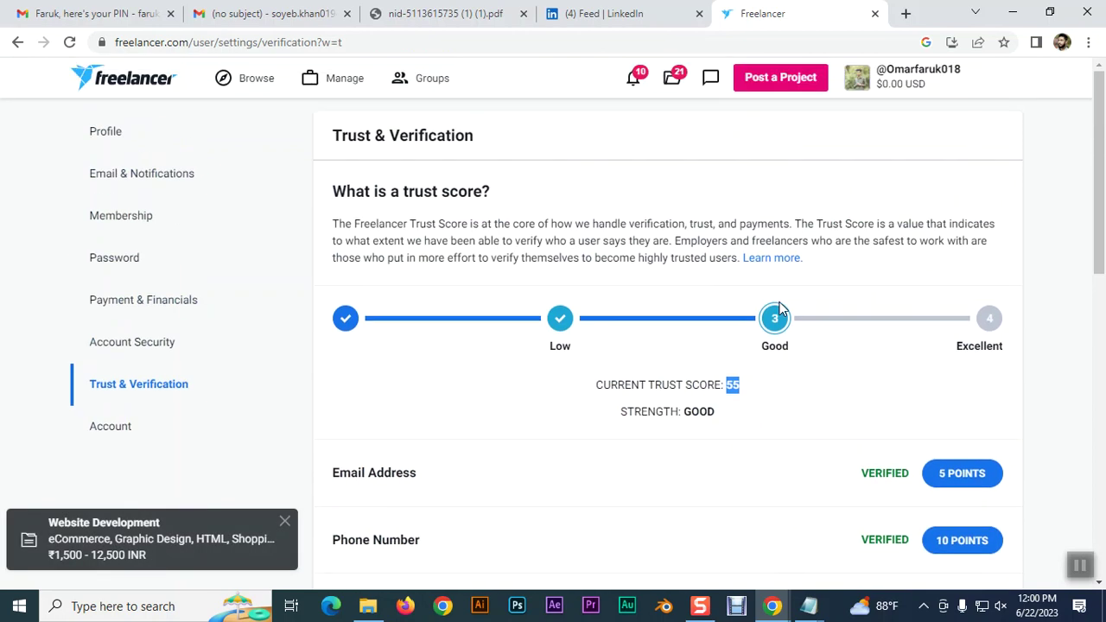
{"action": "left_click", "coordinate": [913, 86]}
{"action": "left_click", "coordinate": [850, 172]}
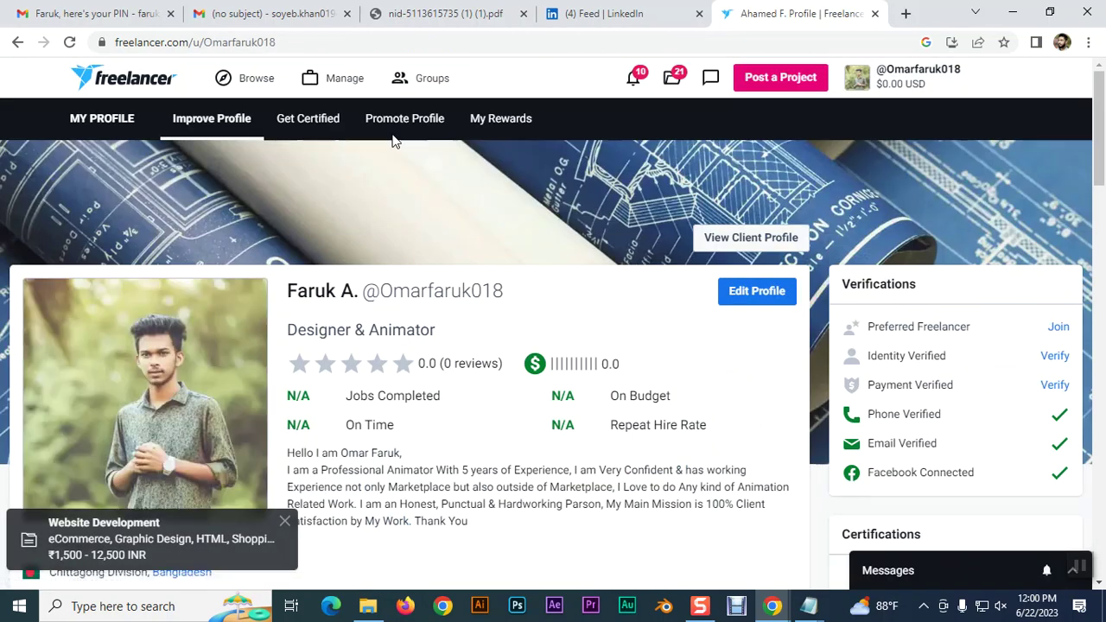
{"action": "left_click", "coordinate": [256, 80]}
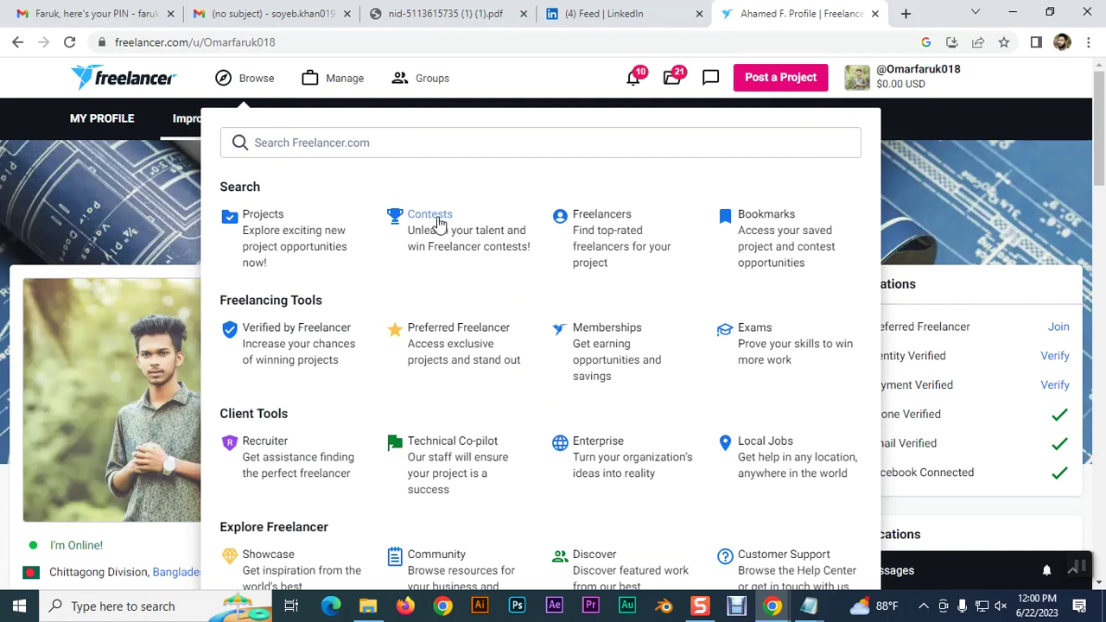
{"action": "left_click", "coordinate": [438, 221]}
Uncheck Graphic Design, Logo Design, Photoshop, Illustrator, After Effects, Brochure Design and Video Editing, leaving only Animation.
{"action": "scroll", "coordinate": [617, 279], "scroll_direction": "down", "scroll_amount": 3}
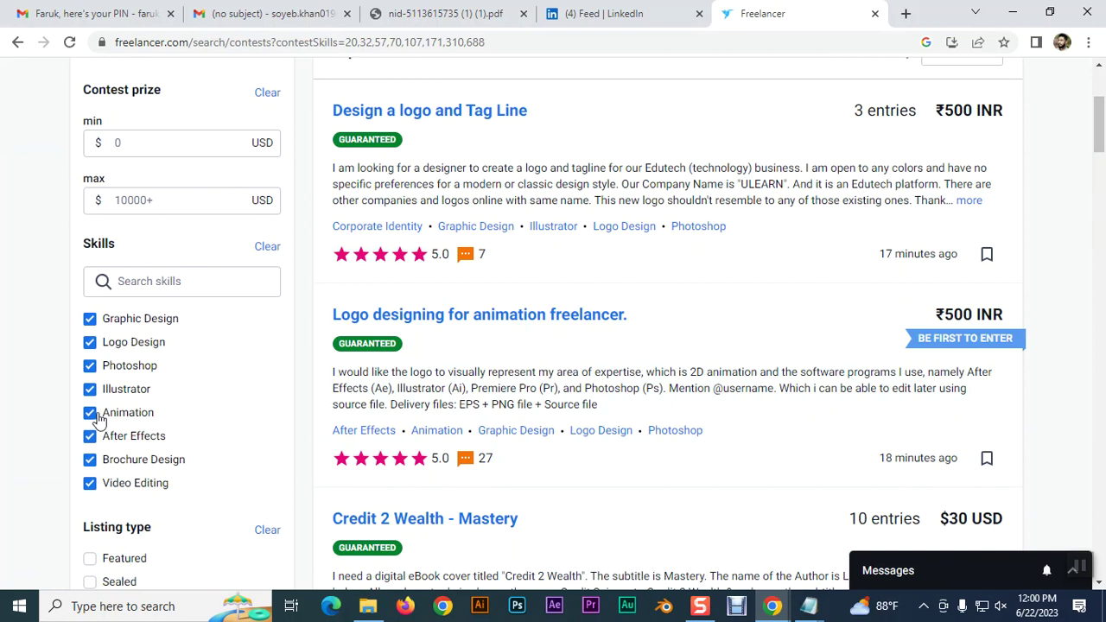
{"action": "left_click_drag", "start_coordinate": [86, 330], "coordinate": [91, 373]}
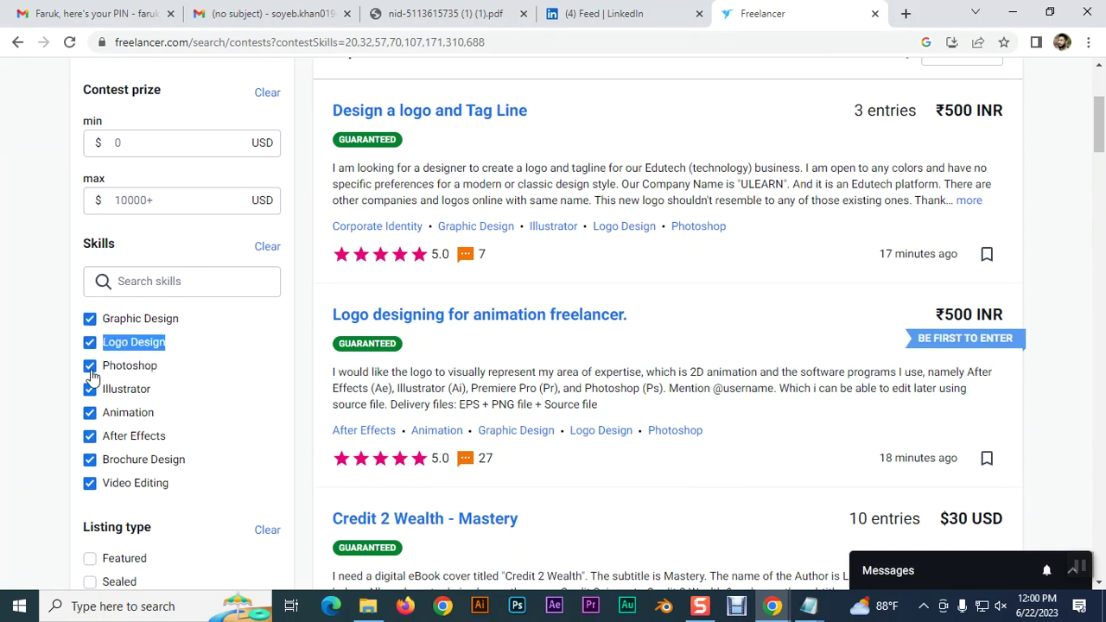
{"action": "left_click", "coordinate": [89, 318]}
{"action": "left_click", "coordinate": [89, 343]}
{"action": "left_click", "coordinate": [90, 365]}
{"action": "left_click", "coordinate": [89, 389]}
{"action": "left_click", "coordinate": [89, 436]}
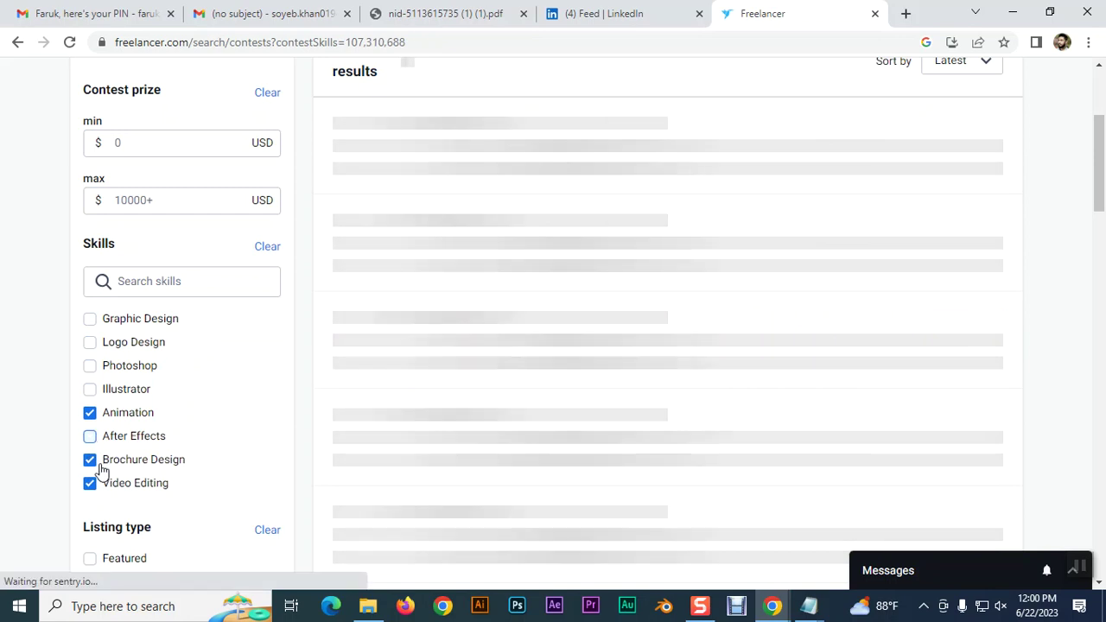
{"action": "left_click", "coordinate": [90, 460]}
{"action": "left_click", "coordinate": [90, 483]}
{"action": "scroll", "coordinate": [304, 194], "scroll_direction": "up", "scroll_amount": 3}
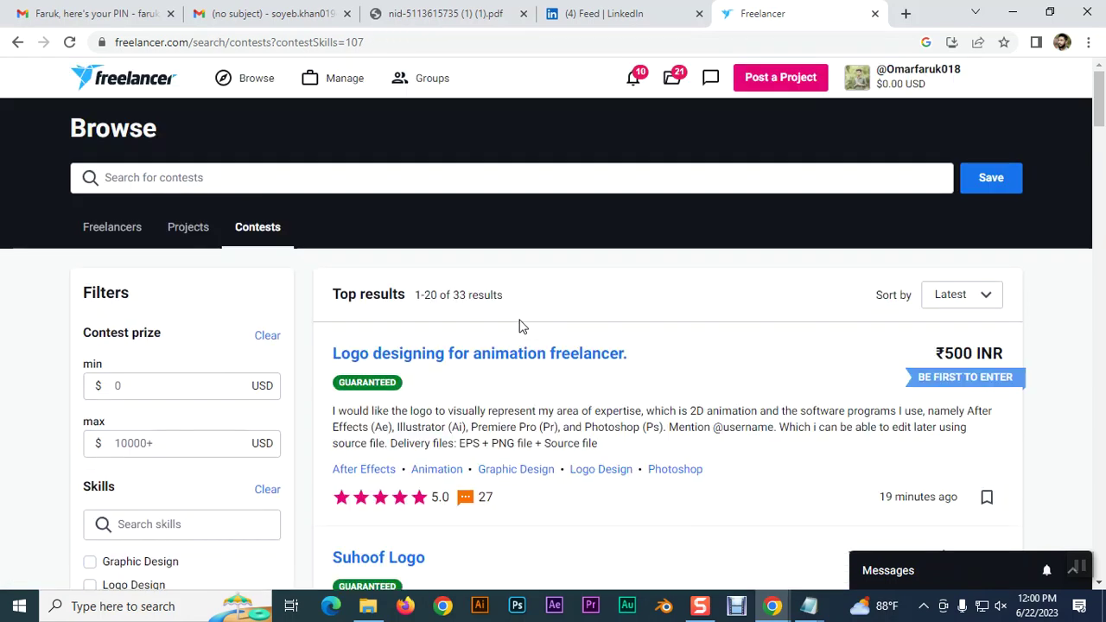
{"action": "left_click", "coordinate": [269, 183]}
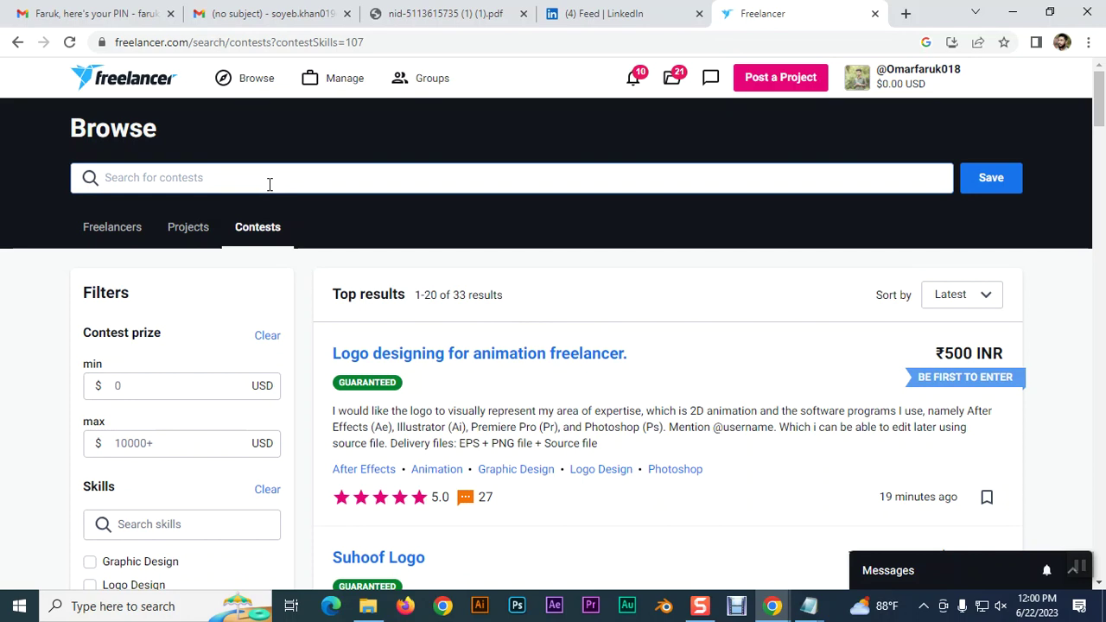
{"action": "type", "text": "Lo"}
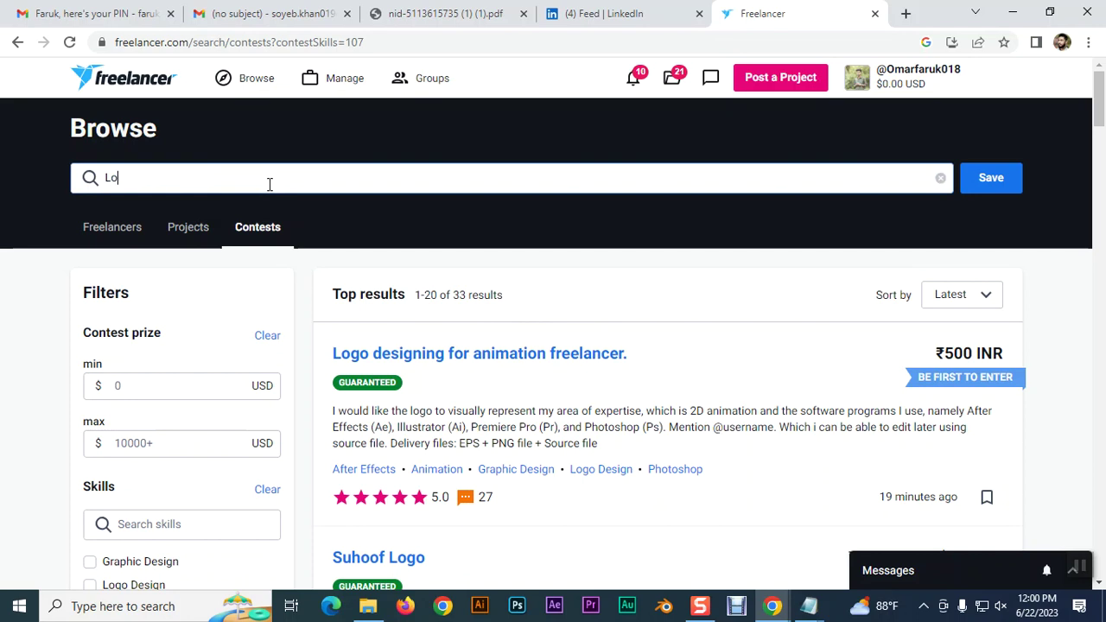
{"action": "type", "text": "go Animation"}
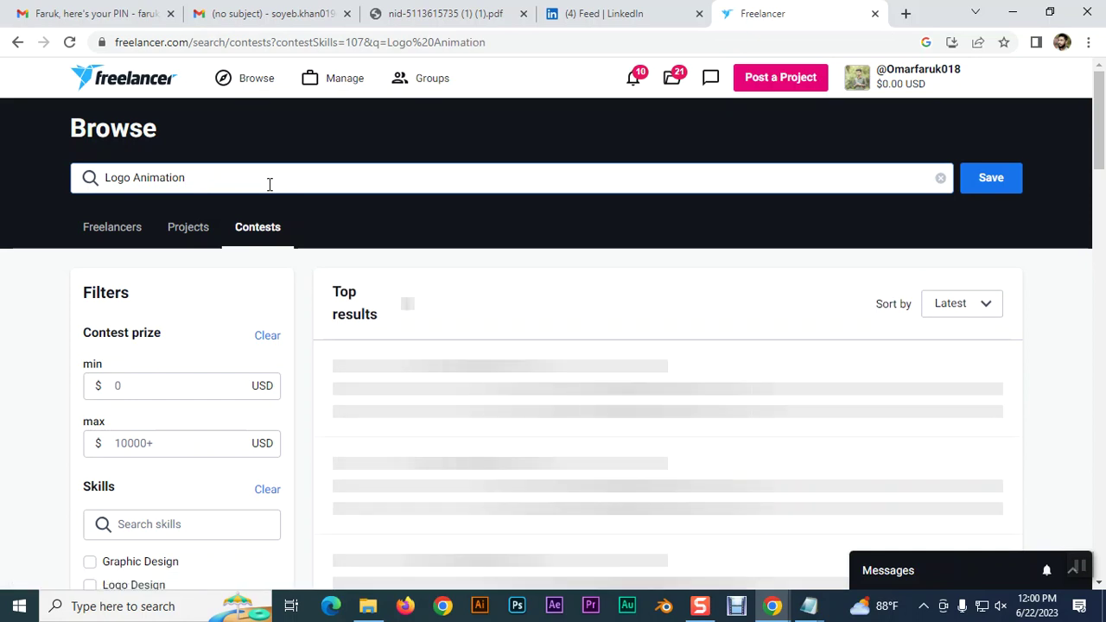
{"action": "scroll", "coordinate": [699, 271], "scroll_direction": "down", "scroll_amount": 6}
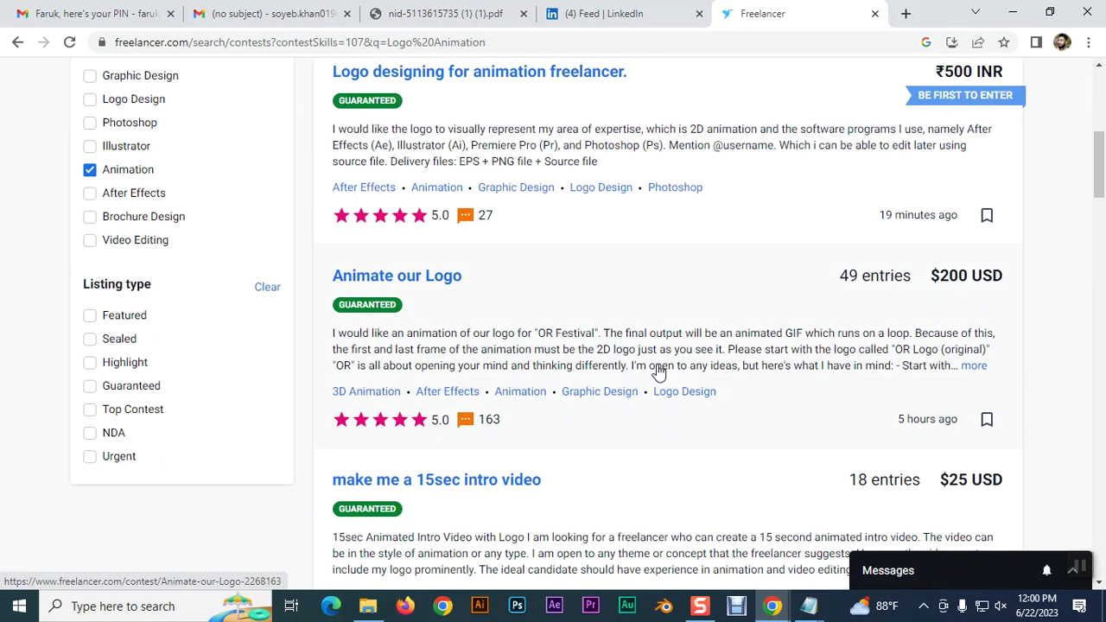
{"action": "scroll", "coordinate": [950, 350], "scroll_direction": "down", "scroll_amount": 4}
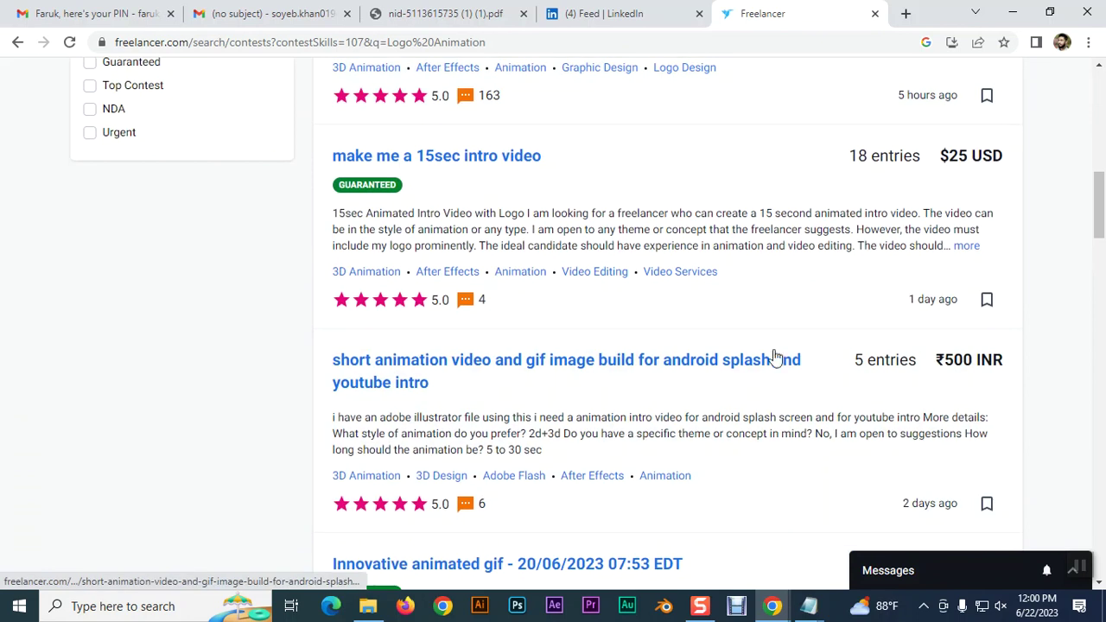
{"action": "scroll", "coordinate": [721, 365], "scroll_direction": "up", "scroll_amount": 10}
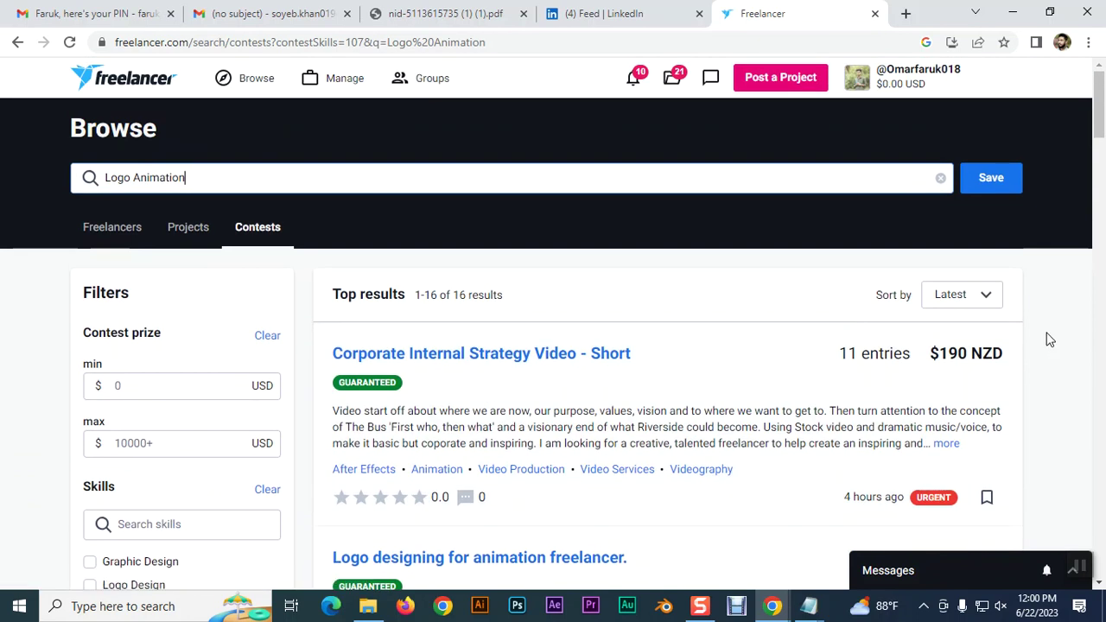
{"action": "left_click_drag", "start_coordinate": [193, 177], "coordinate": [66, 195]}
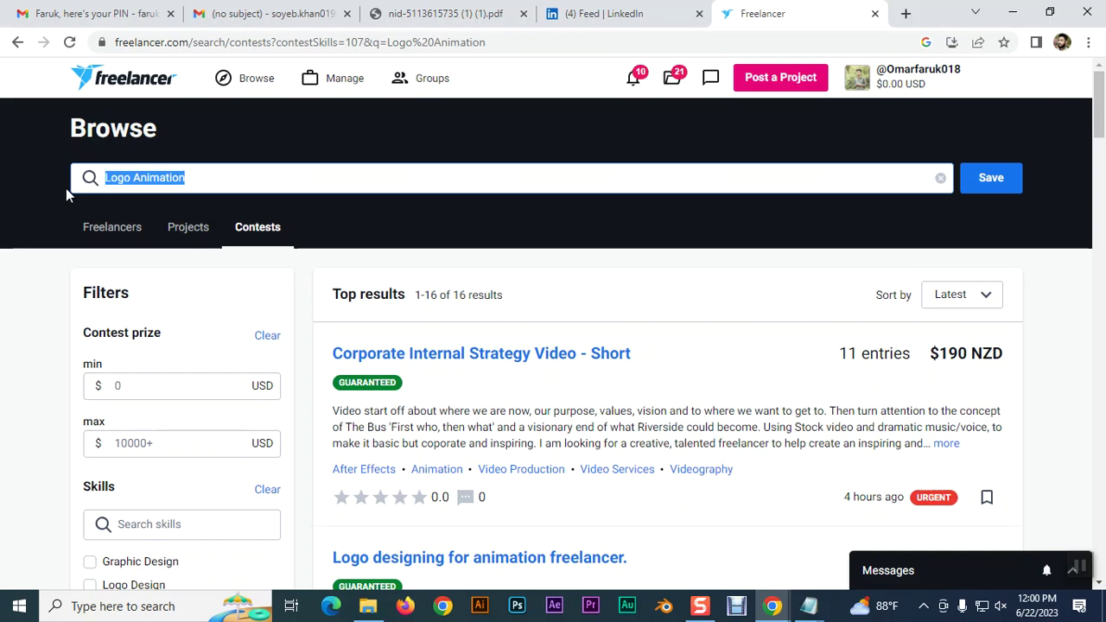
{"action": "key", "text": "BackSpace"}
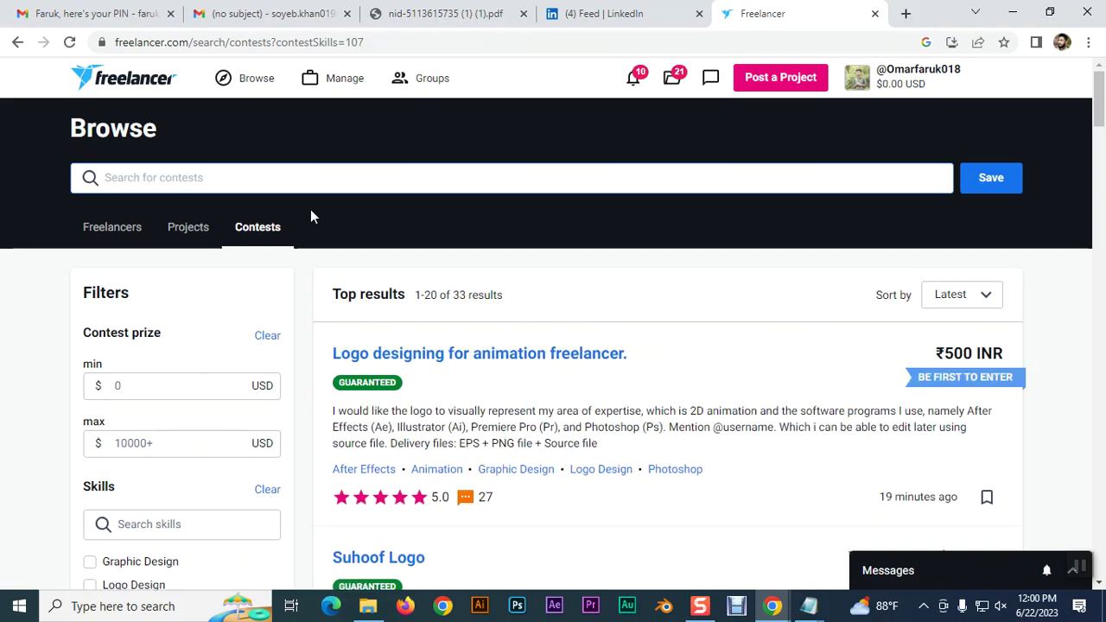